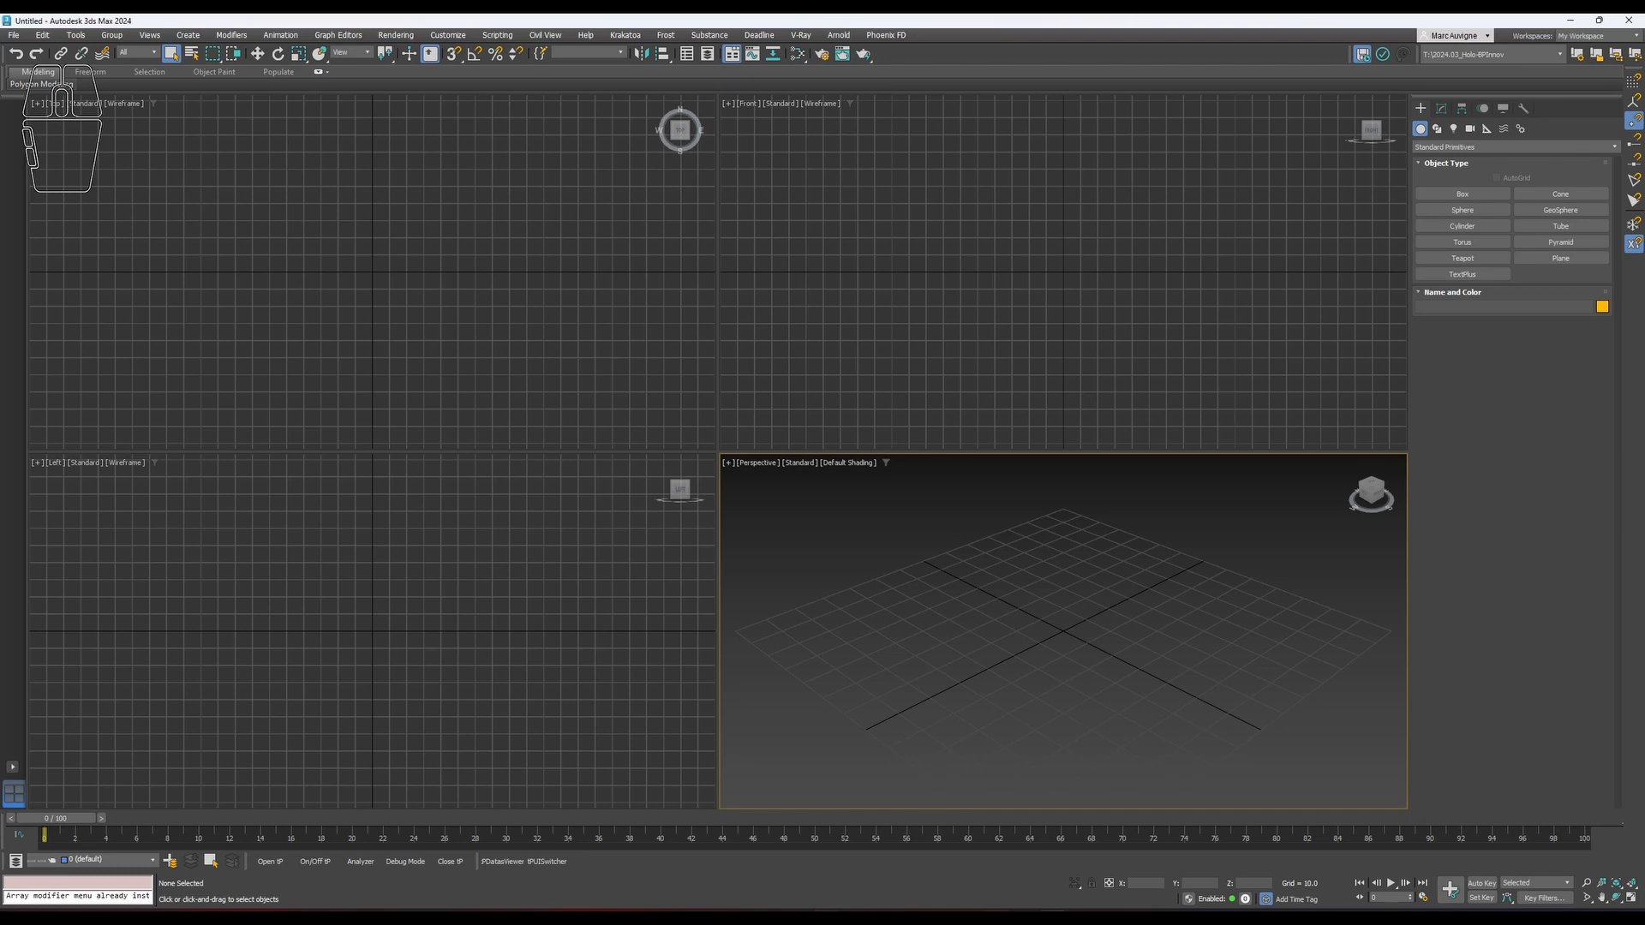
Create a standard sphere with a radius of about 9.1 near the far-left corner of the grid in the Perspective view.
click(1441, 211)
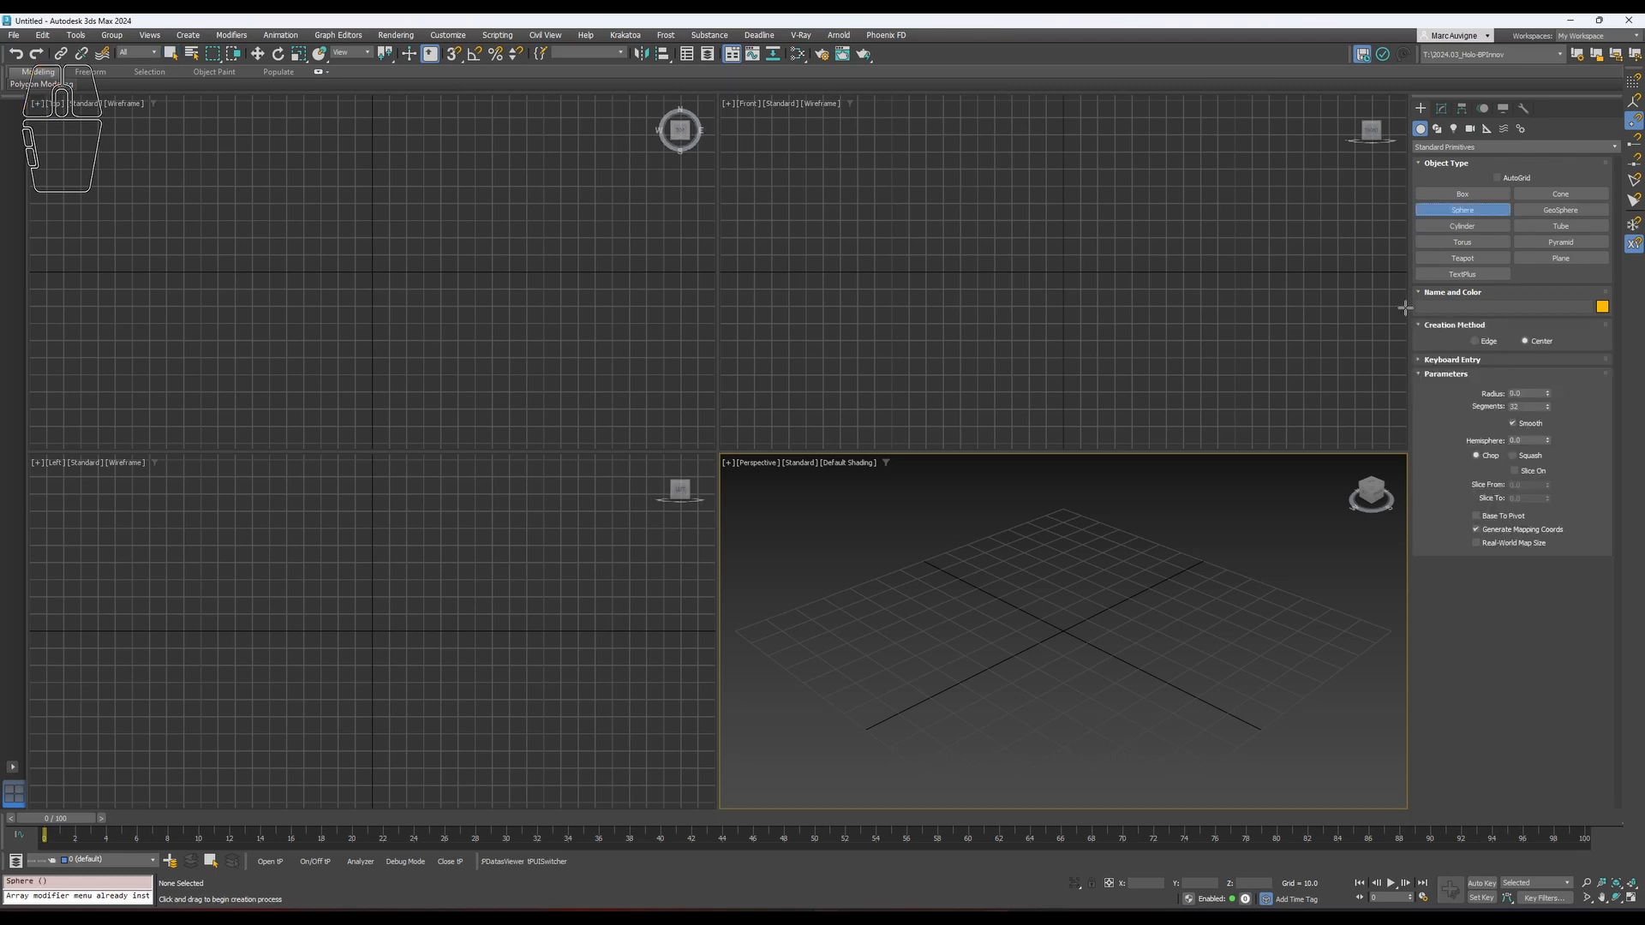
click(1378, 481)
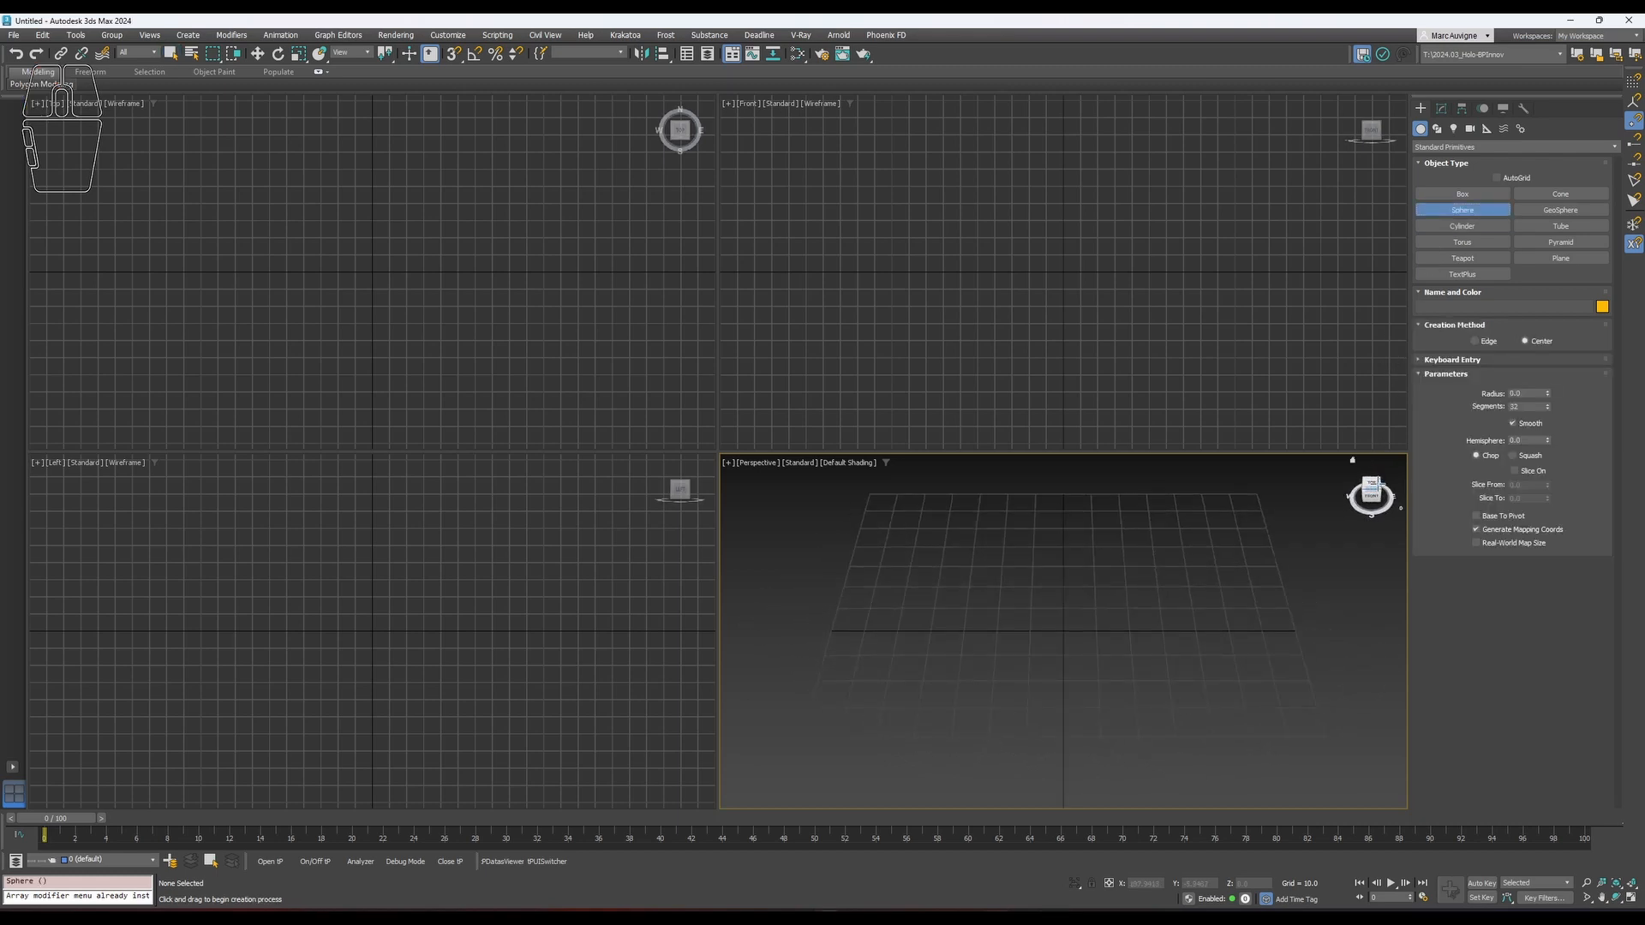
drag(877, 529, 888, 519)
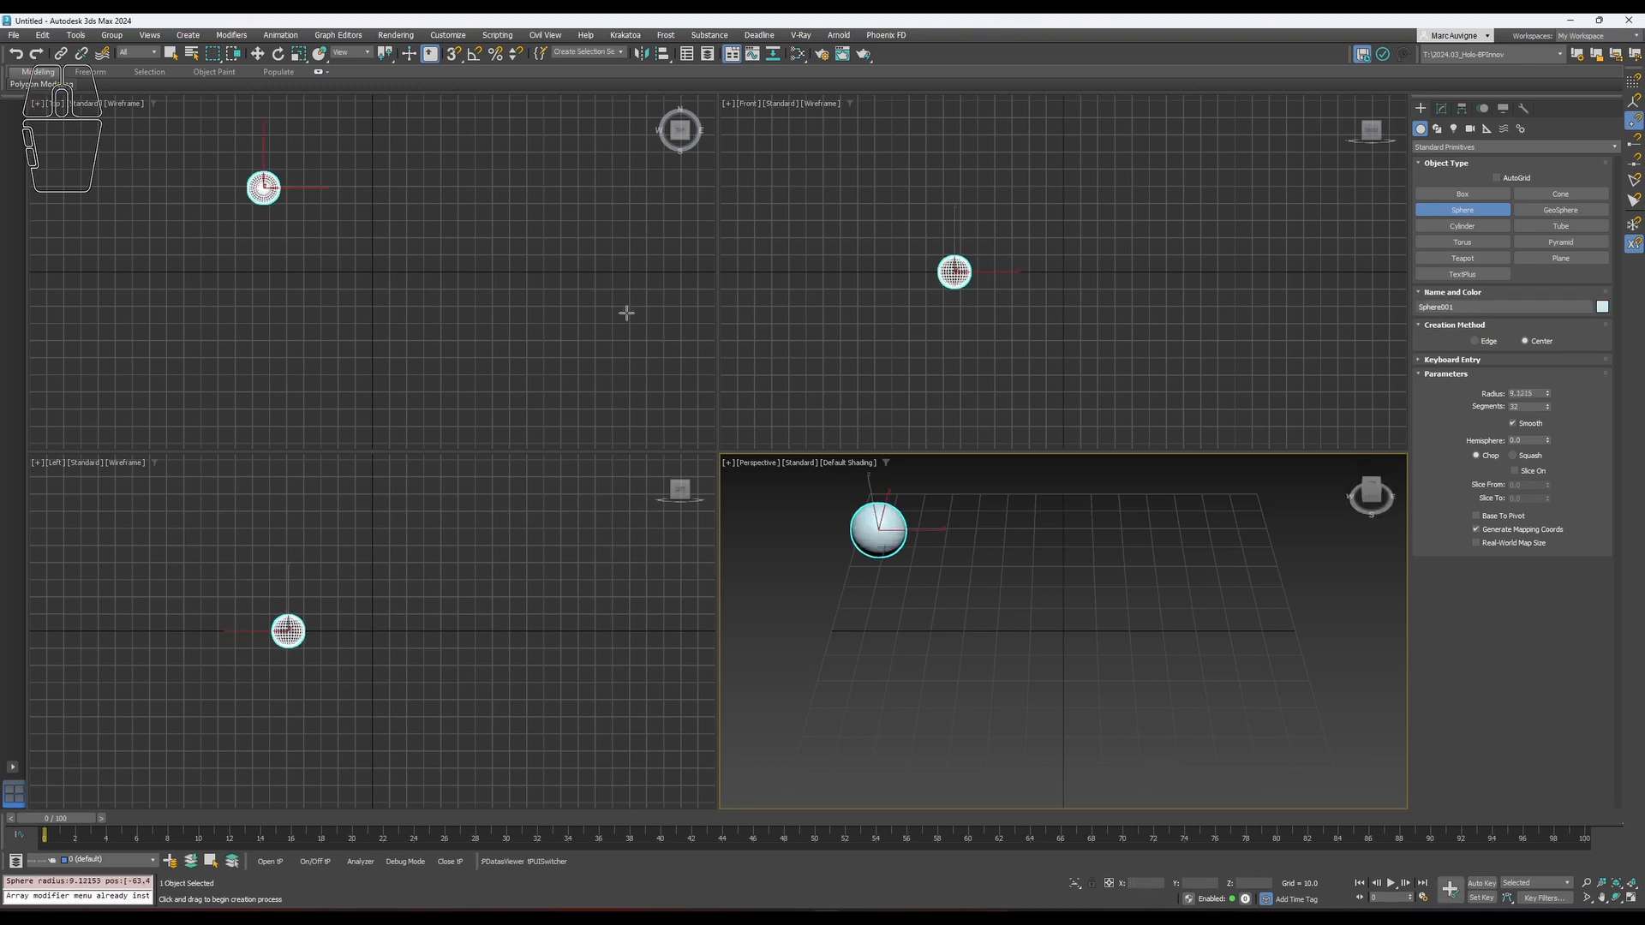
Clone the sphere along the X axis as 5 evenly spaced copies to form a row.
click(257, 53)
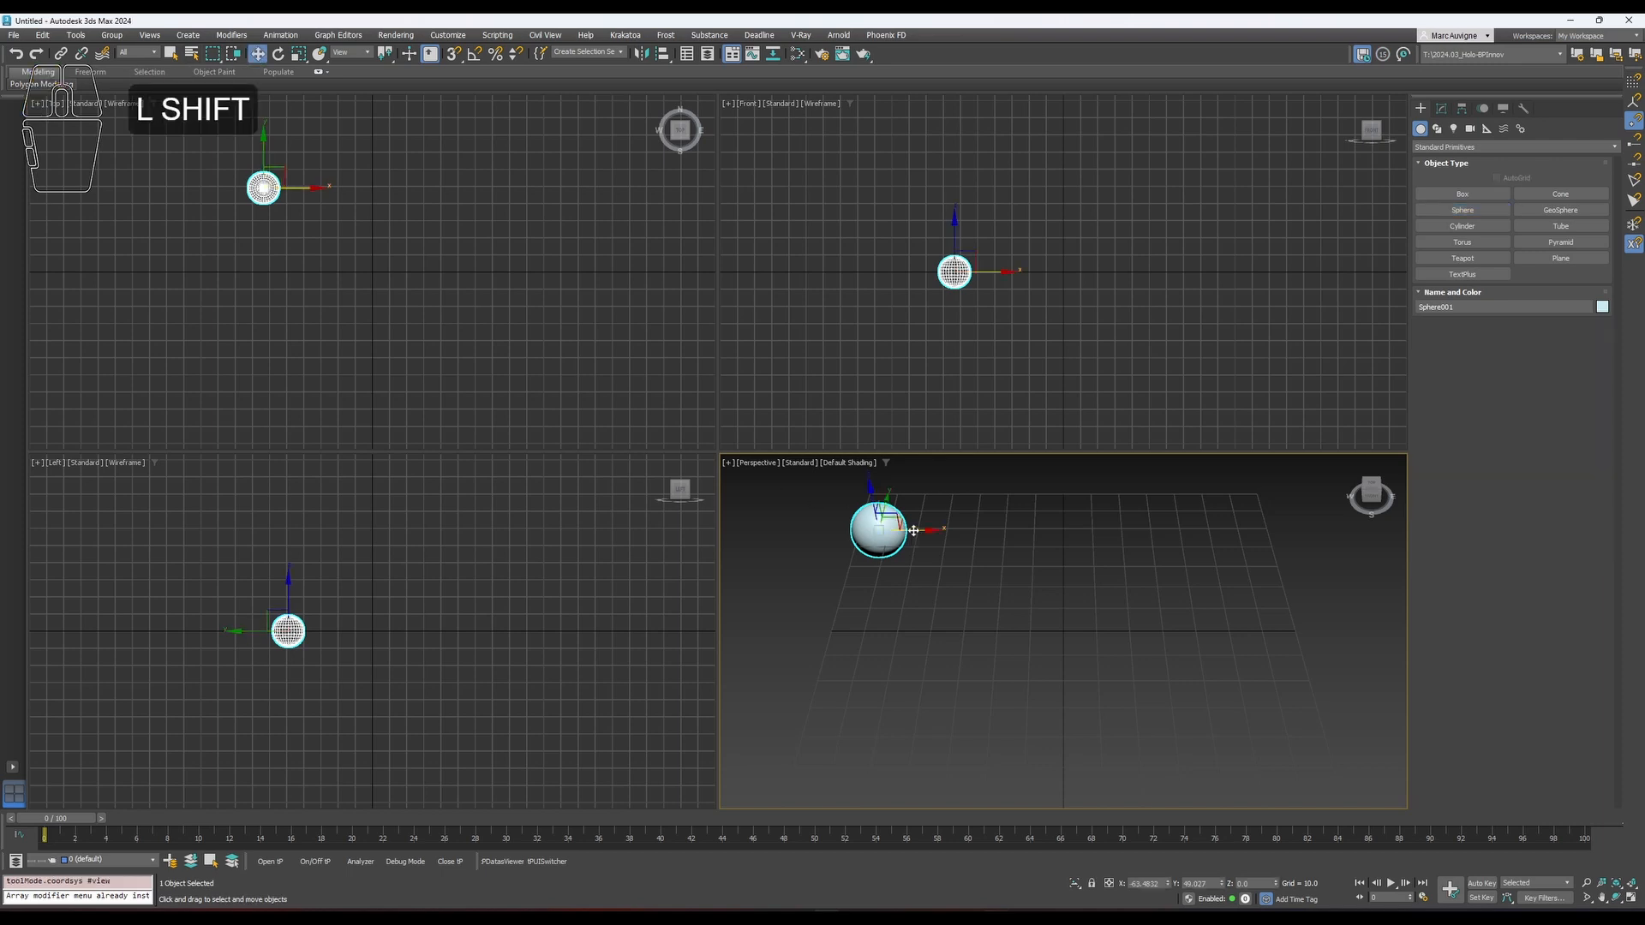
shift+drag(913, 530, 981, 540)
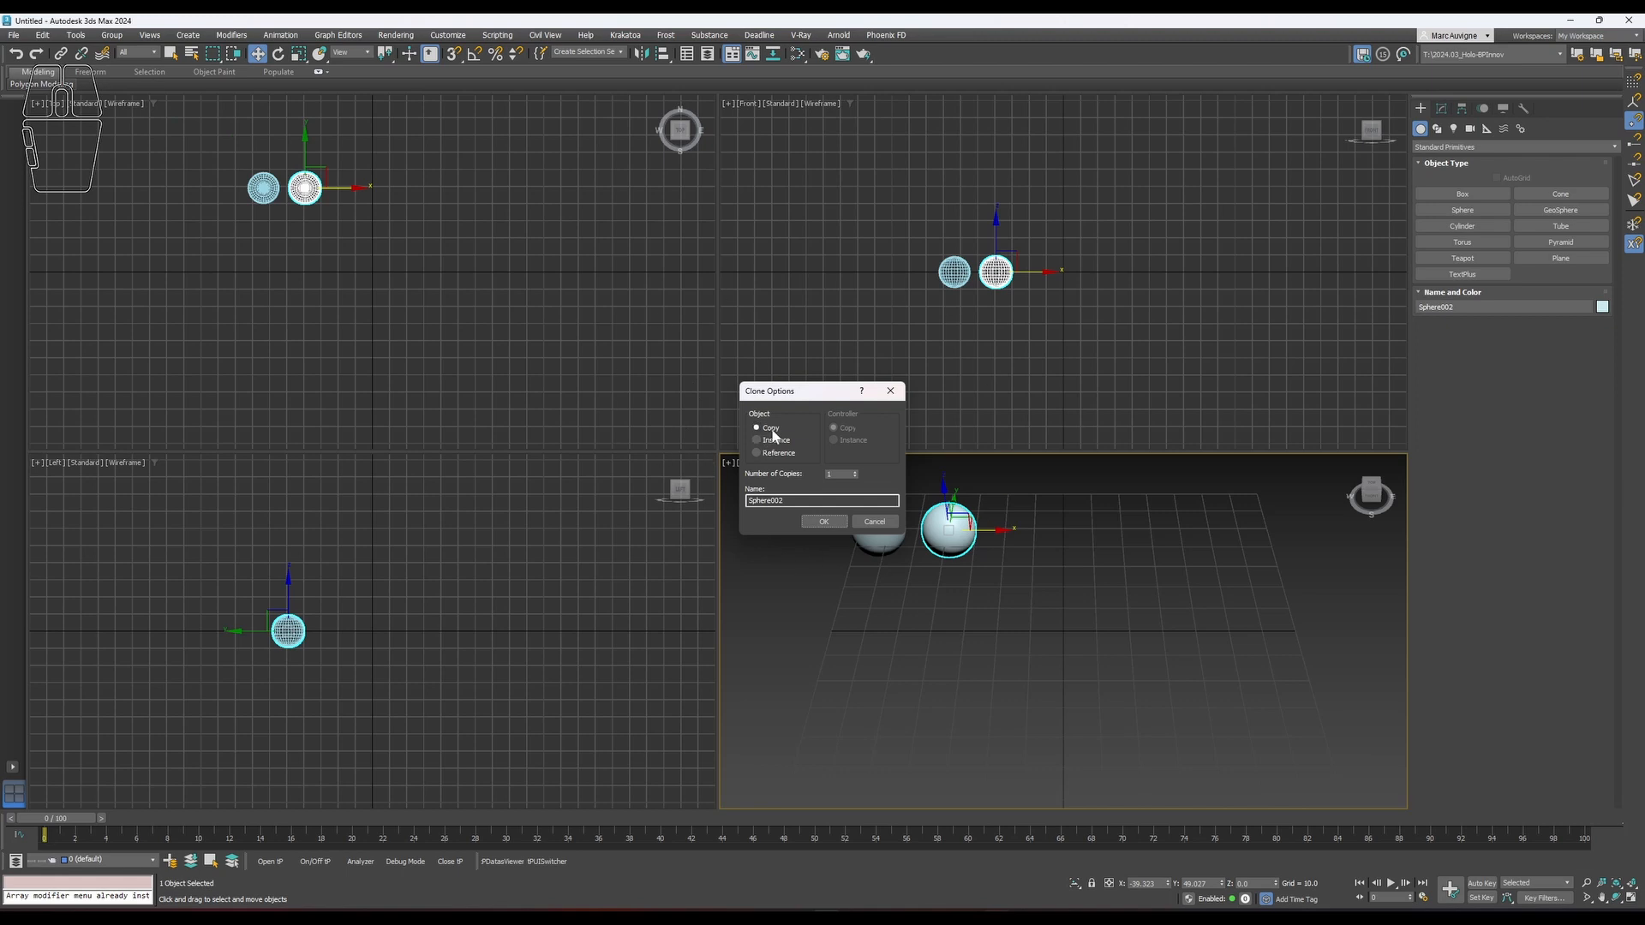
click(856, 472)
click(856, 472)
click(855, 472)
click(856, 472)
click(822, 521)
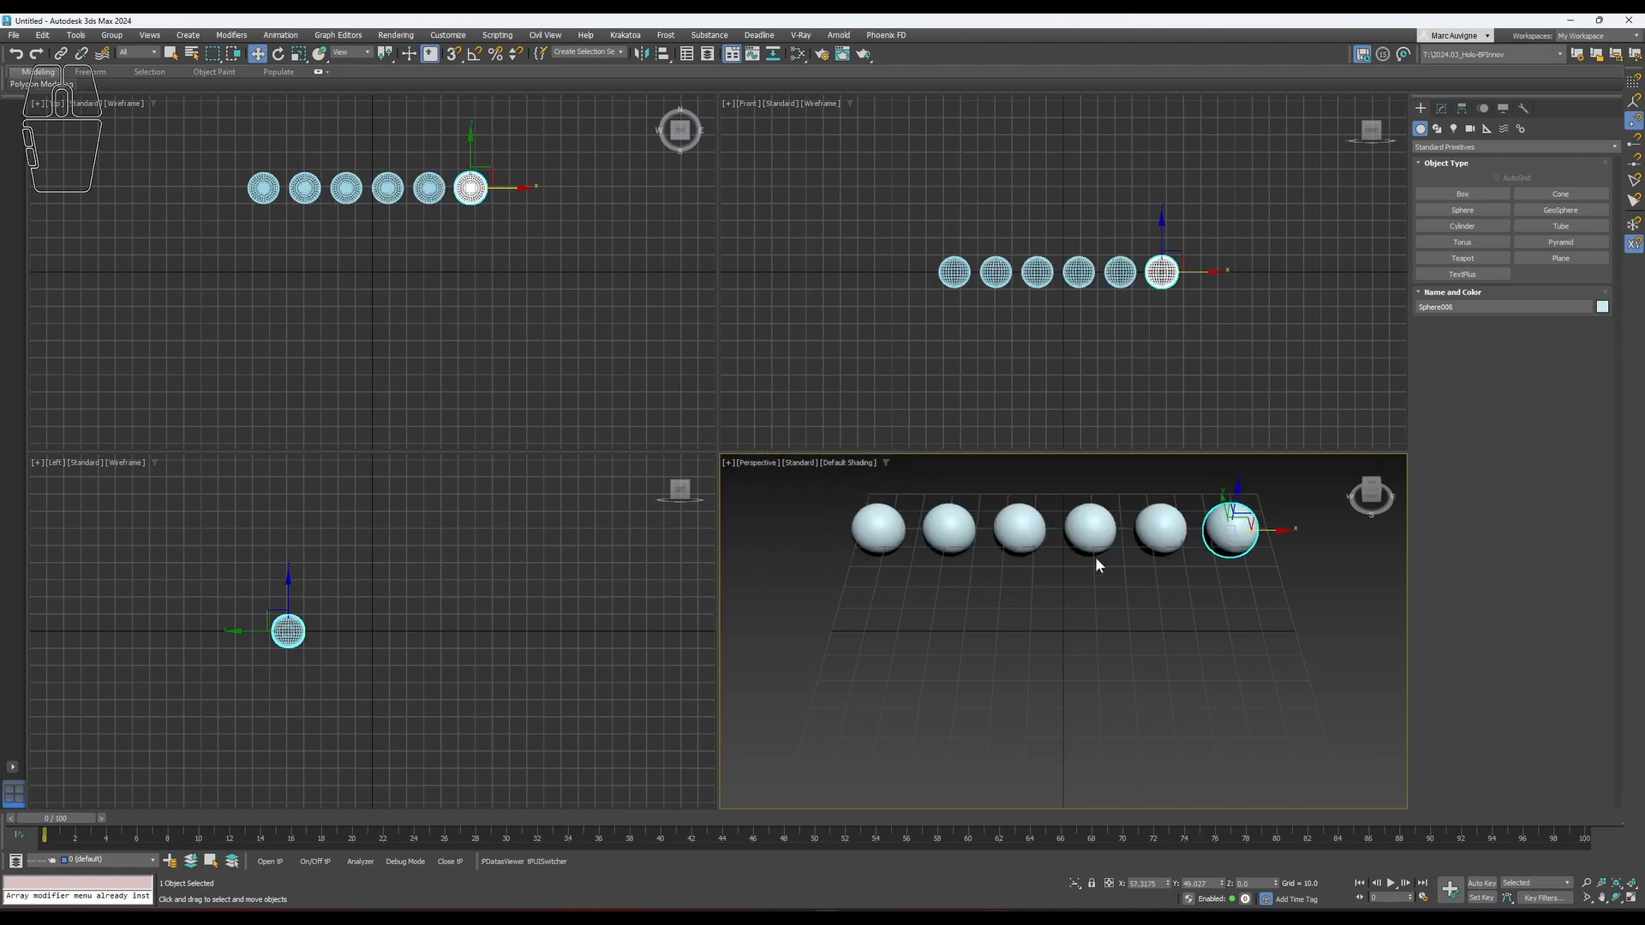
Select the whole row of spheres and clone it along the Y axis as 2 copies, forming three rows.
drag(779, 537, 1244, 537)
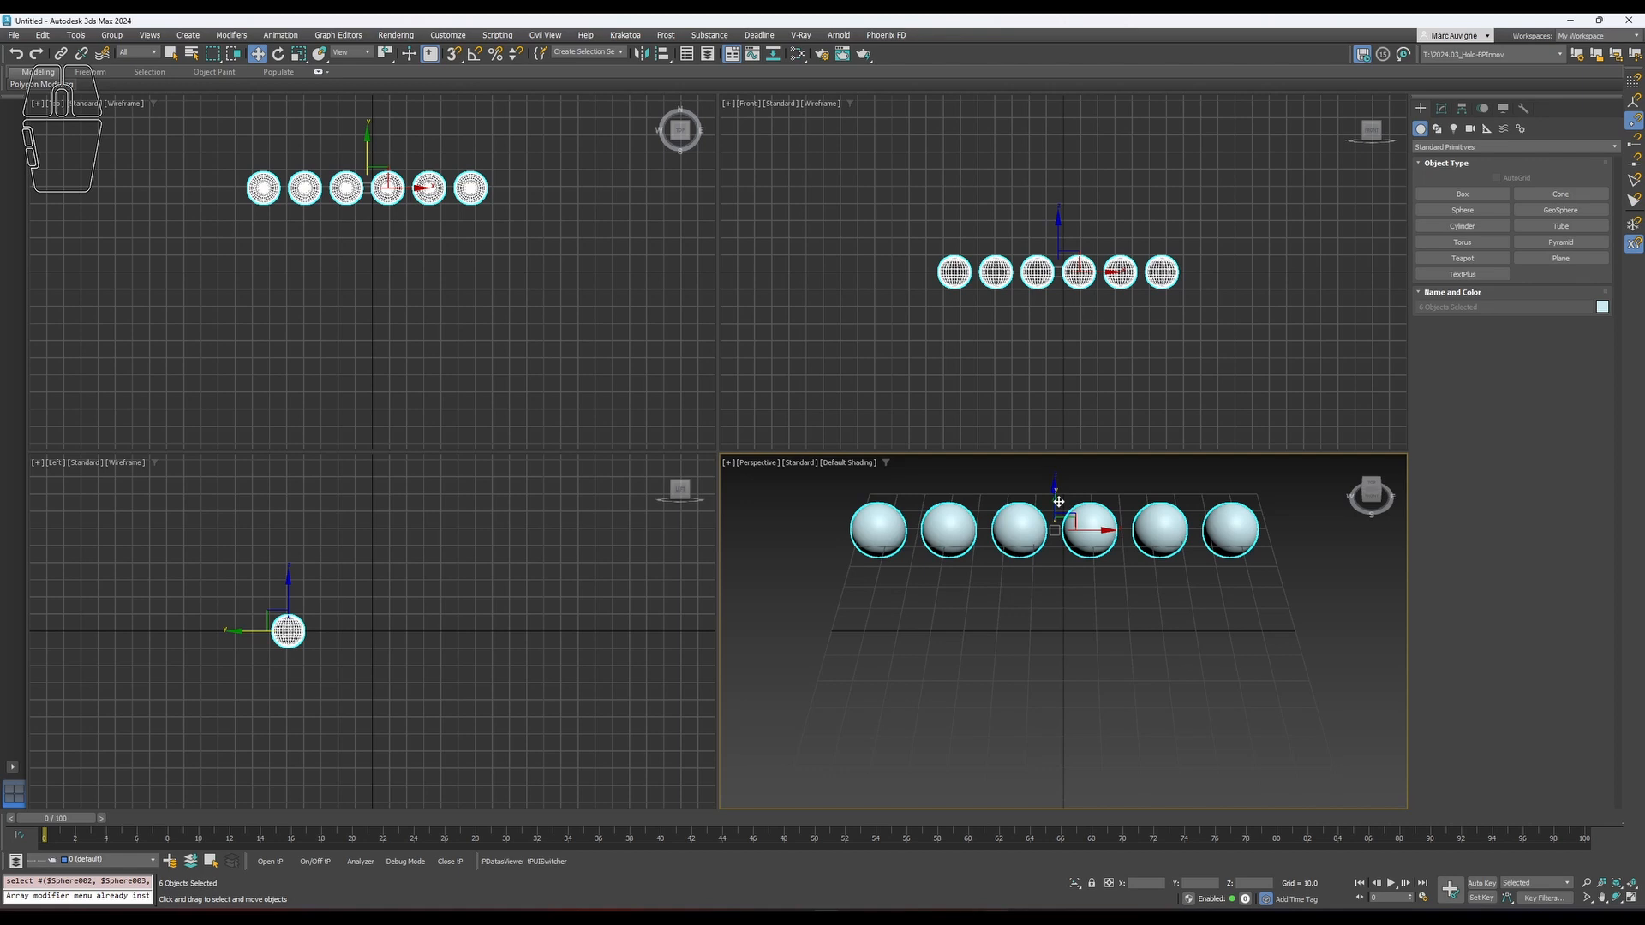
key(shift)
drag(1059, 502, 1046, 558)
click(854, 471)
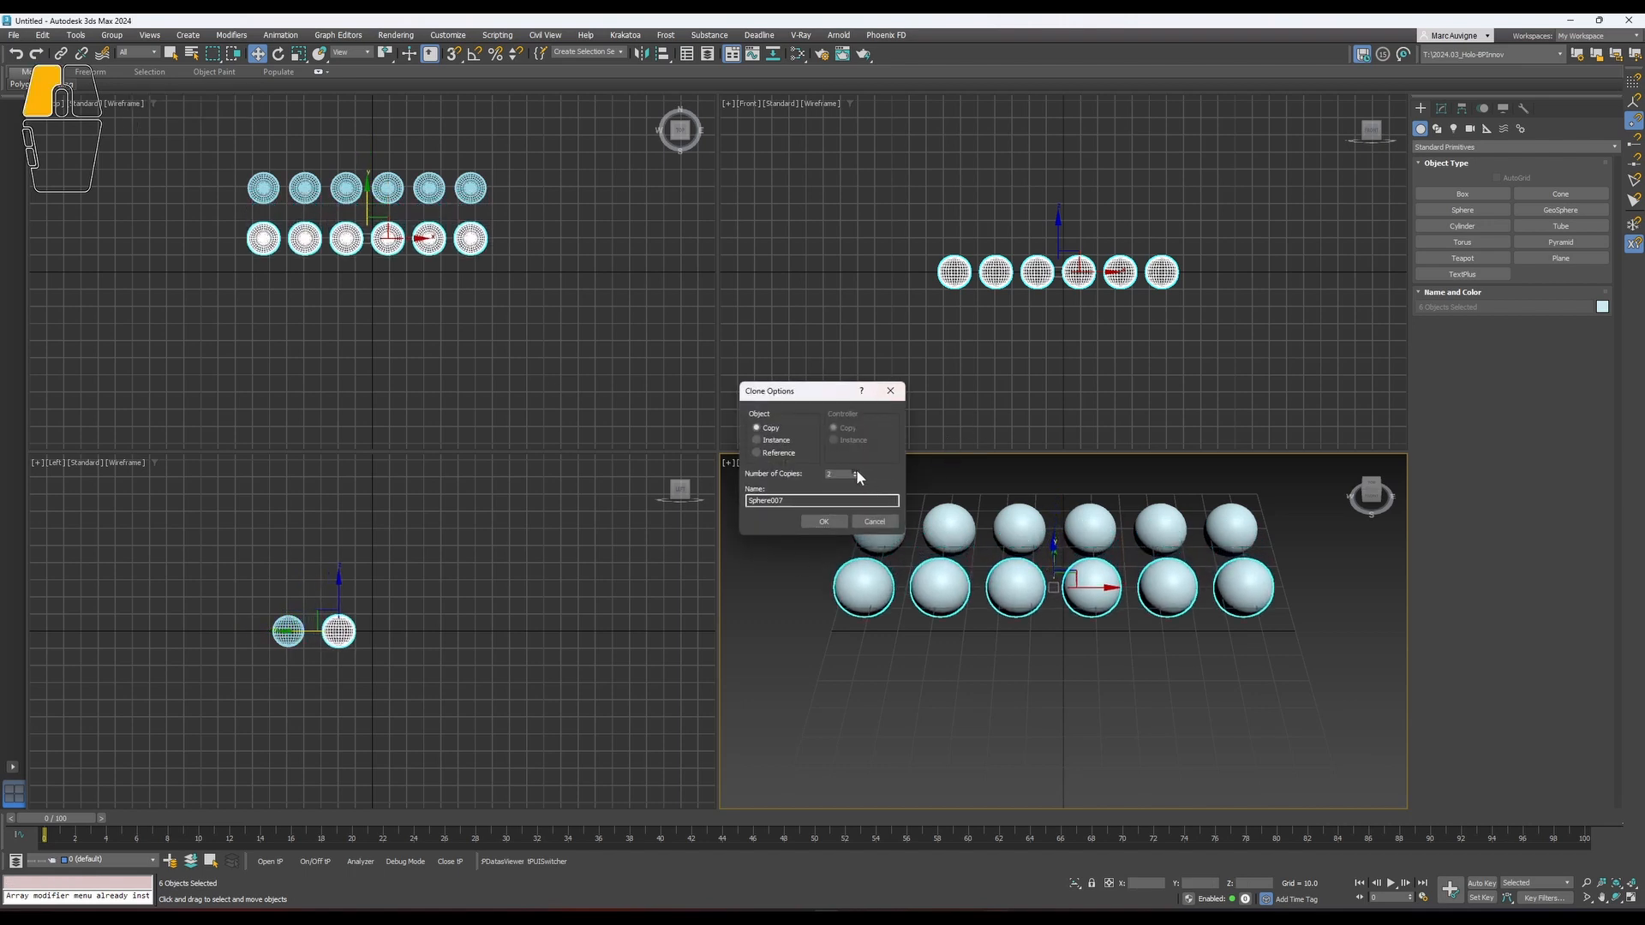
click(828, 519)
click(939, 718)
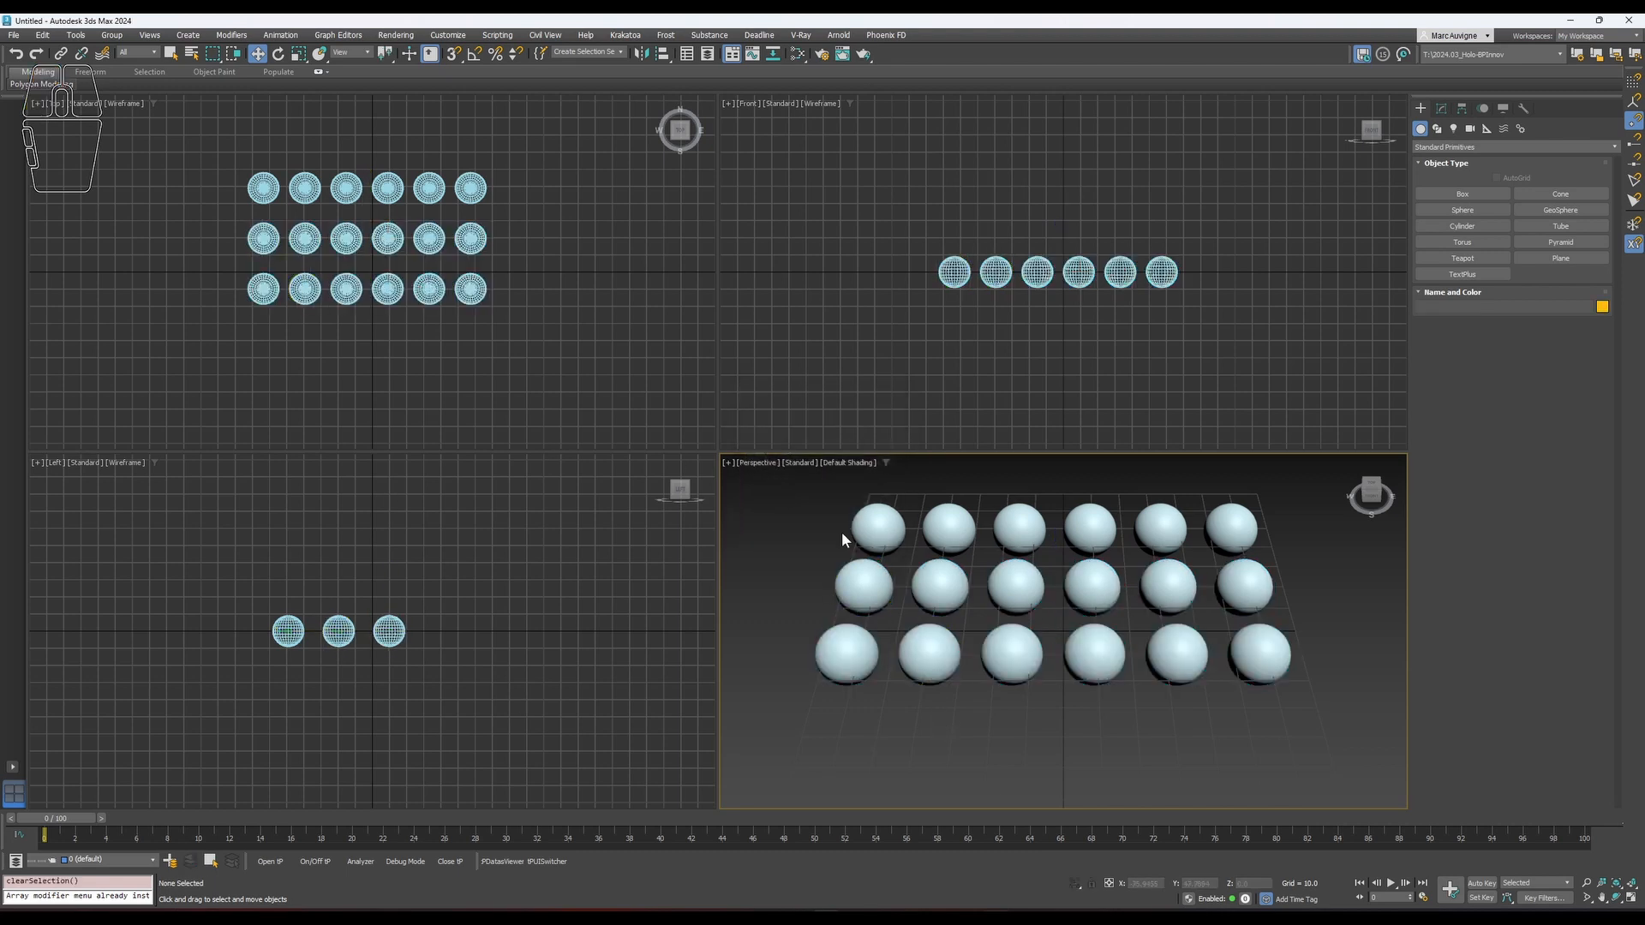
Add a Physical Material to the Slate Material Editor and set its base color to pure red.
alt+middle_drag(1095, 488, 1116, 580)
click(793, 55)
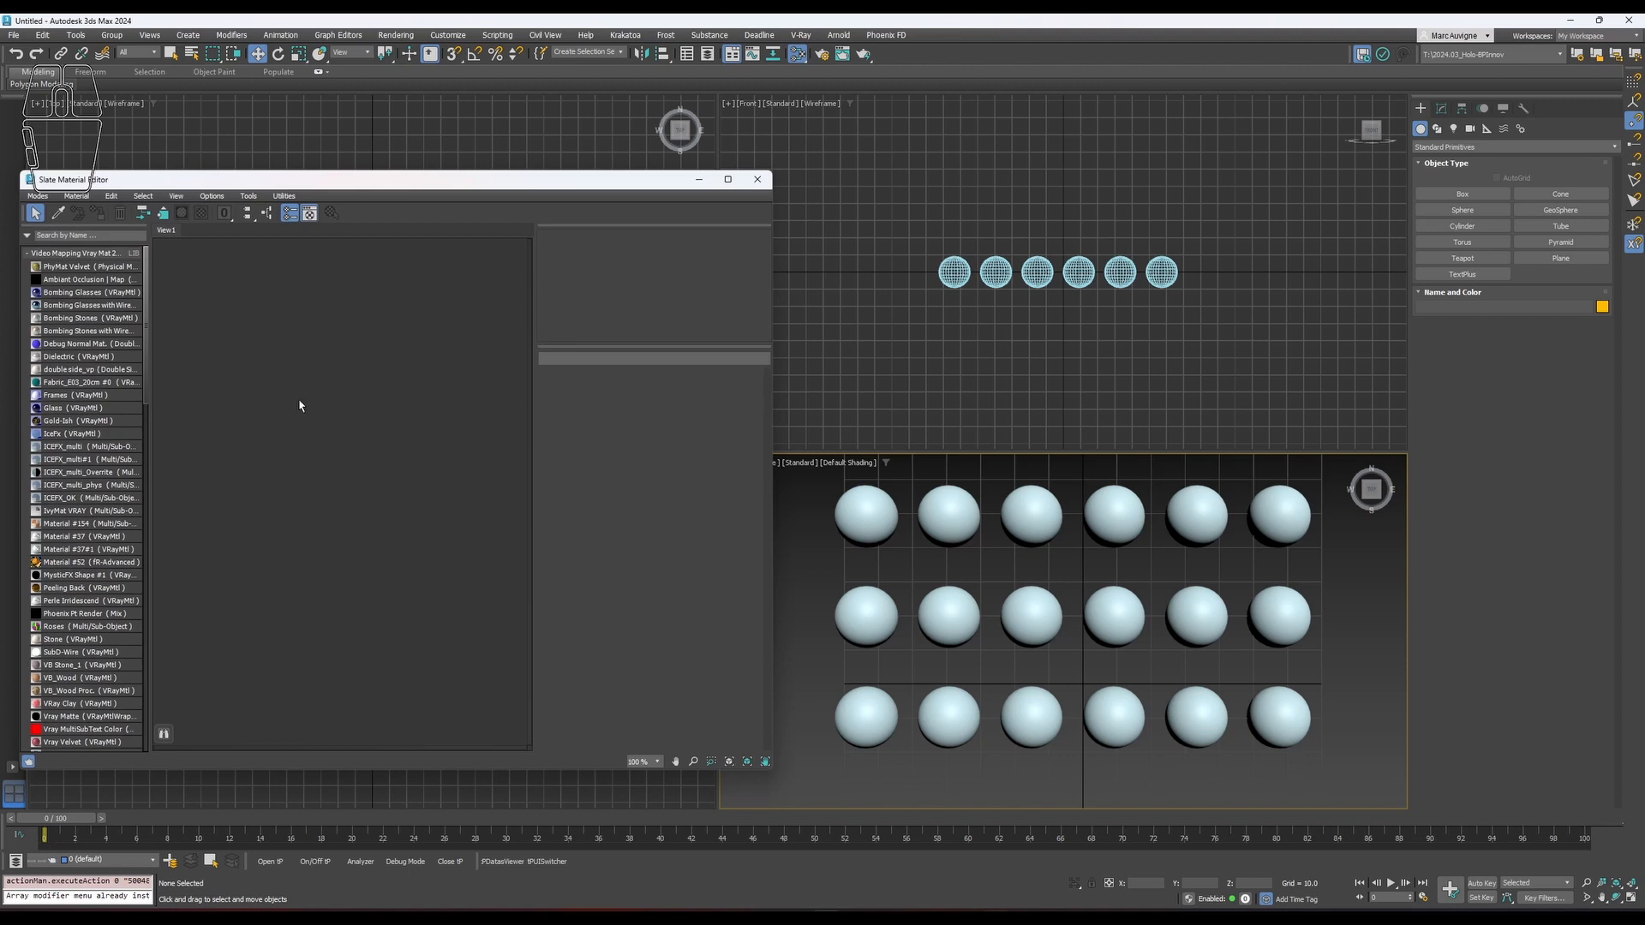
right_click(228, 344)
mouse_move(274, 368)
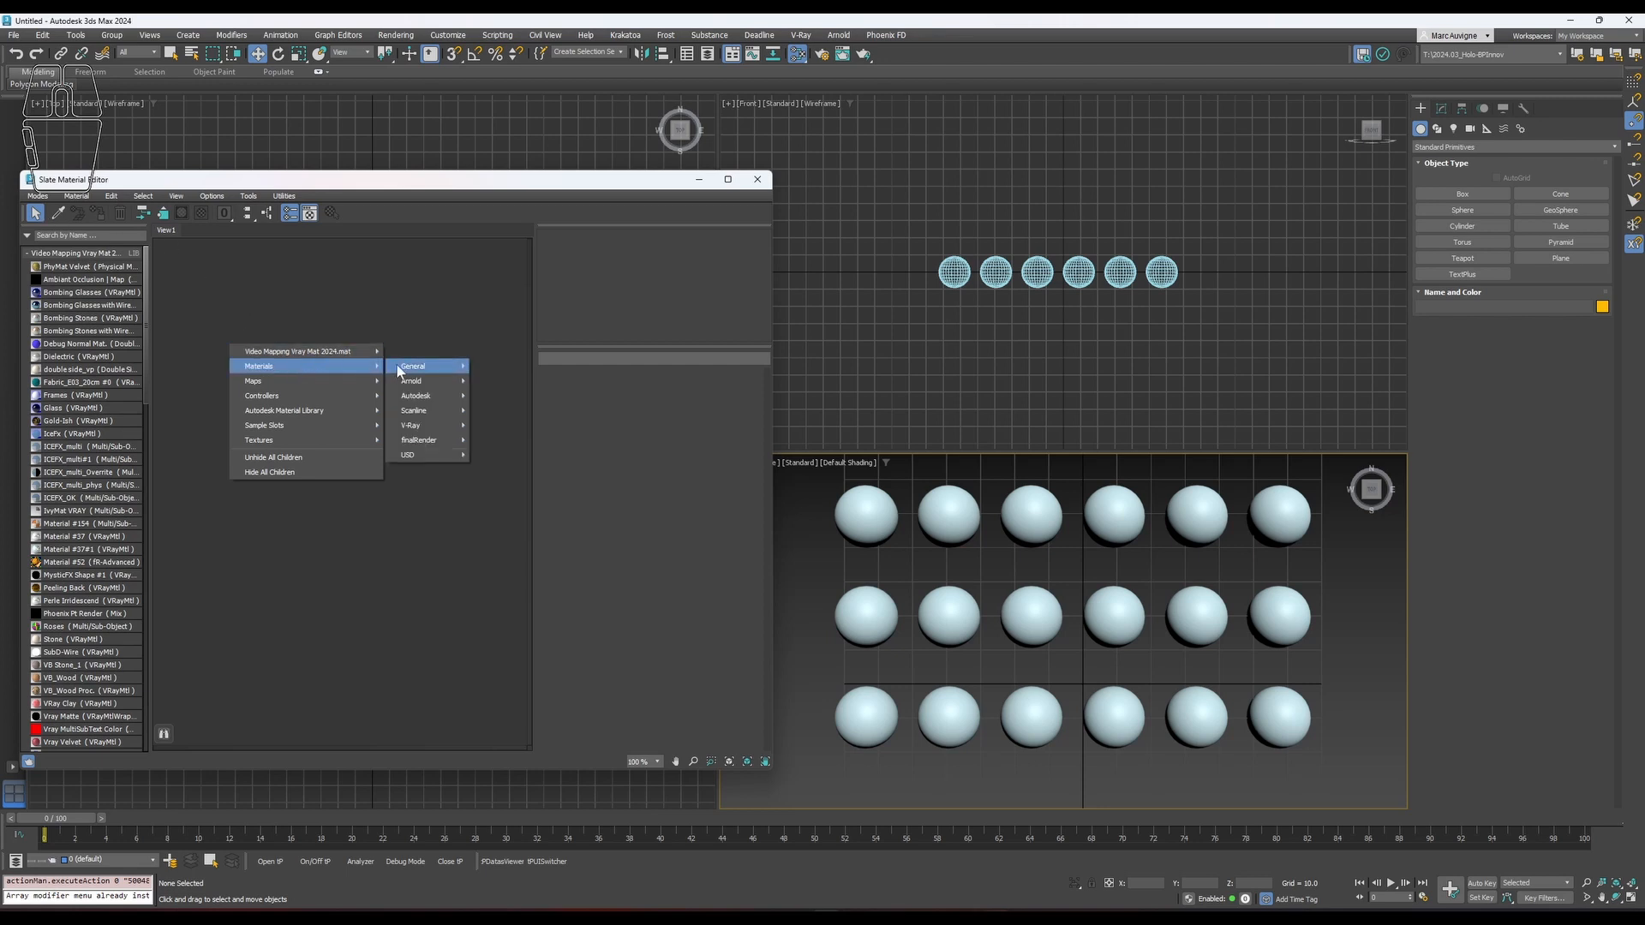
mouse_move(404, 363)
click(523, 366)
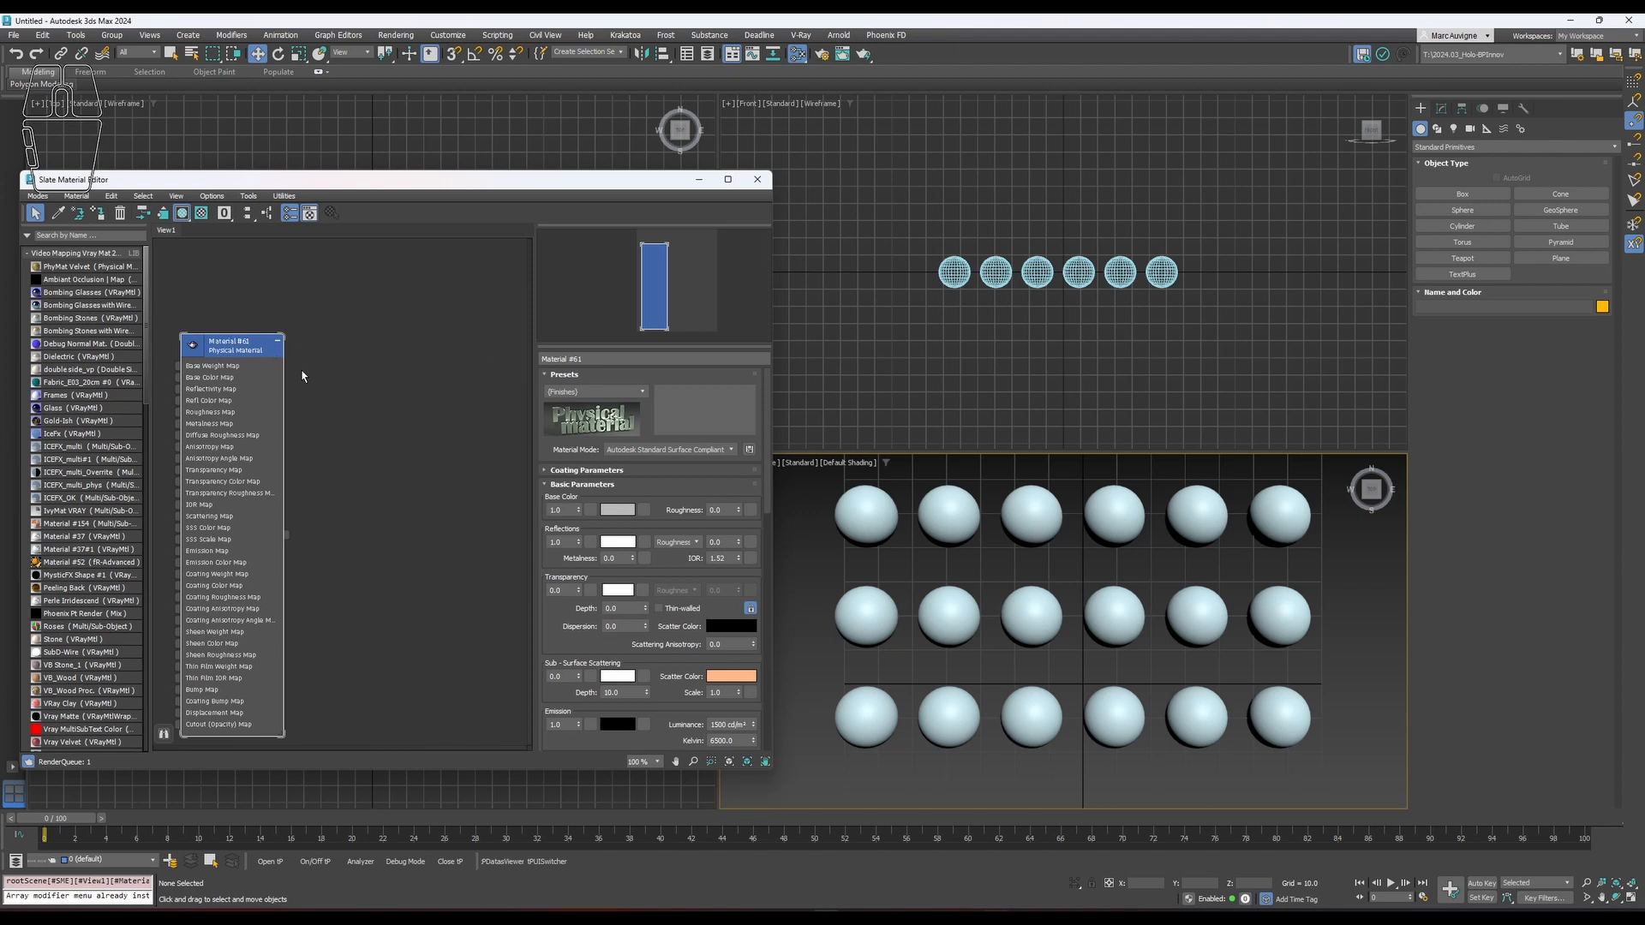
click(617, 510)
drag(504, 374, 540, 375)
right_click(557, 382)
right_click(556, 394)
click(537, 485)
Duplicate the red material node and set the copy's base color to pure green.
mouse_move(239, 357)
shift+mouse_down()
mouse_move(368, 361)
mouse_move(374, 376)
mouse_move(321, 375)
shift+mouse_up()
click(617, 510)
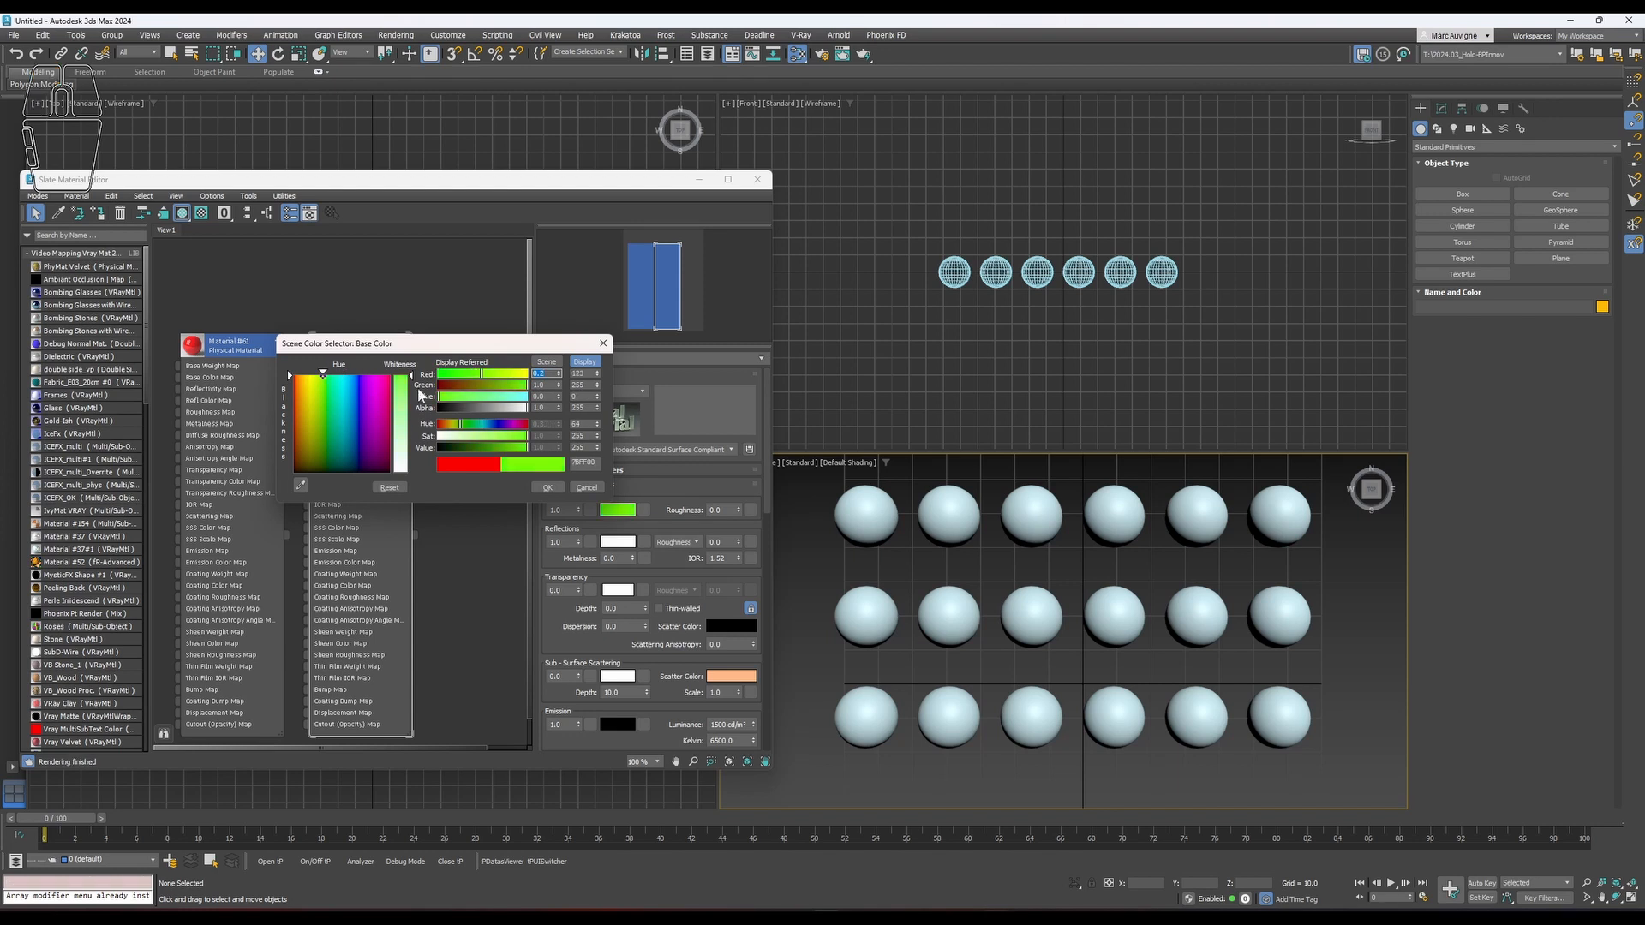
click(538, 487)
Duplicate the green material node and set the copy's base color to pure blue.
shift+drag(358, 351, 476, 357)
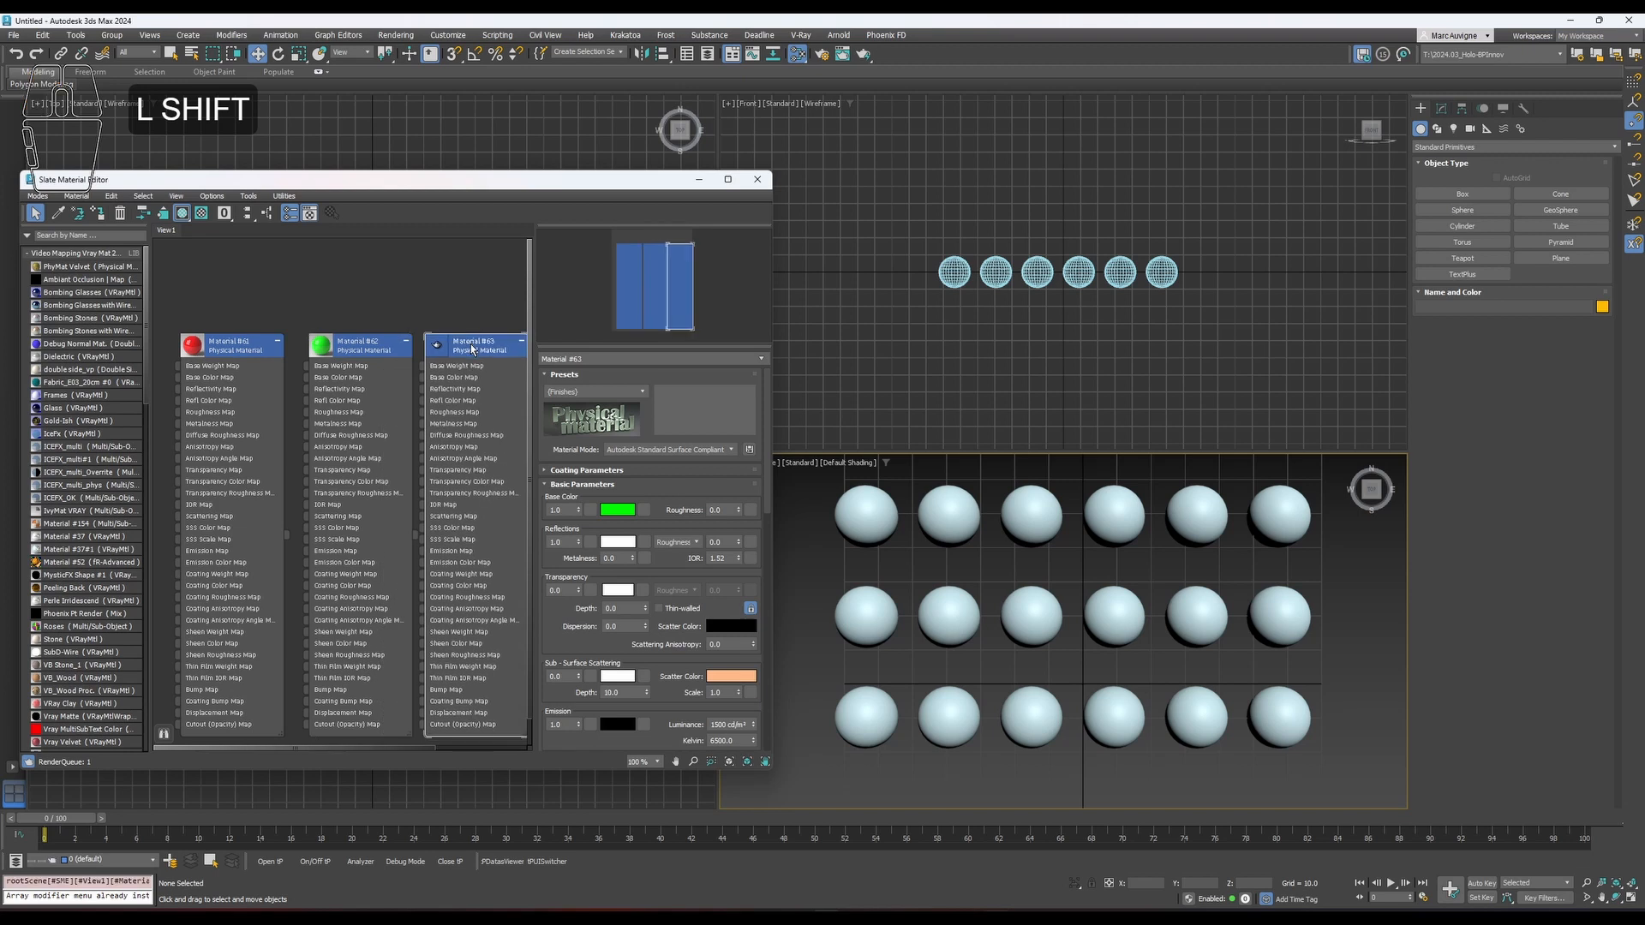
click(623, 512)
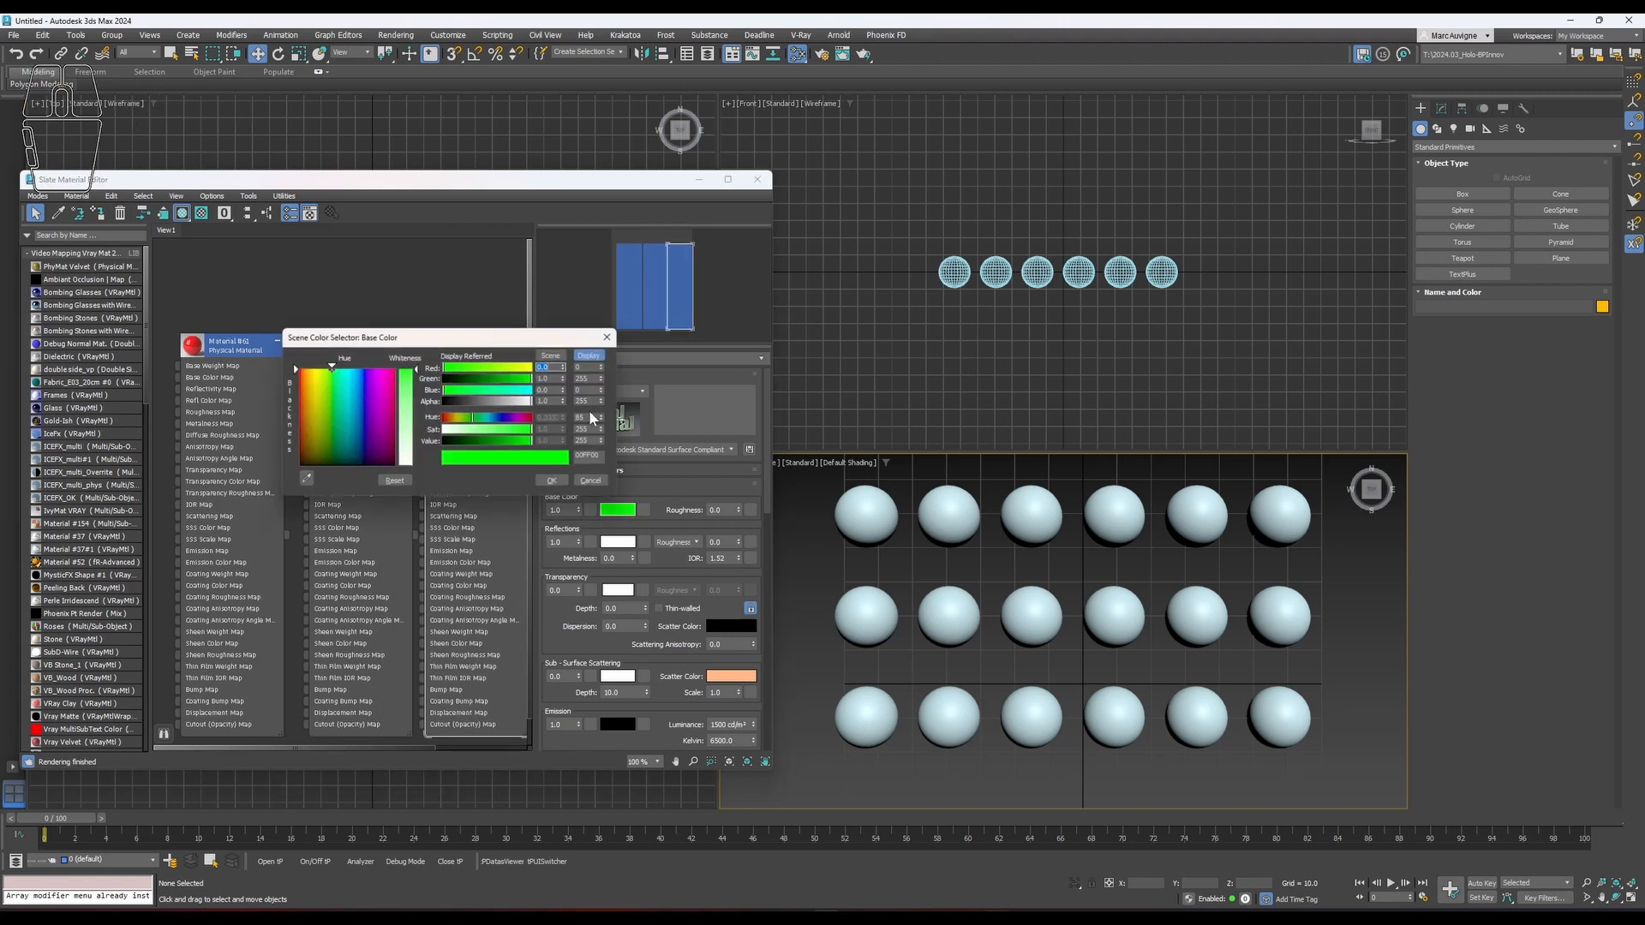
right_click(563, 374)
drag(505, 391, 547, 395)
click(560, 480)
Assign the red material to all spheres in the first and fourth columns.
drag(821, 476, 852, 789)
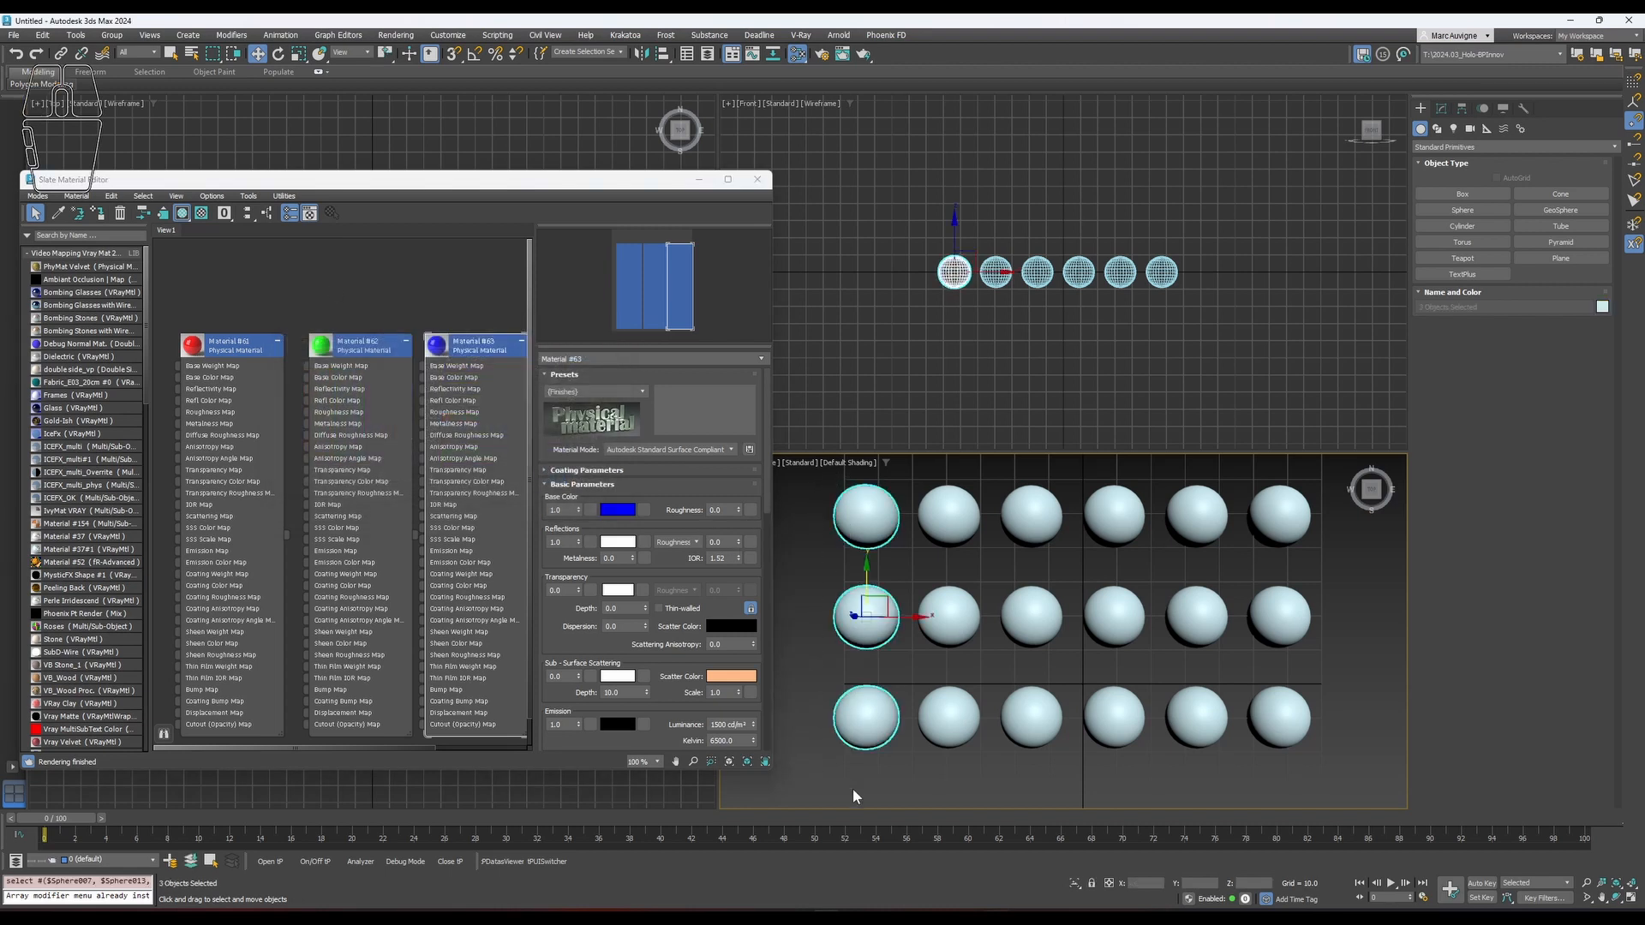
ctrl+drag(1112, 477, 1098, 783)
click(258, 352)
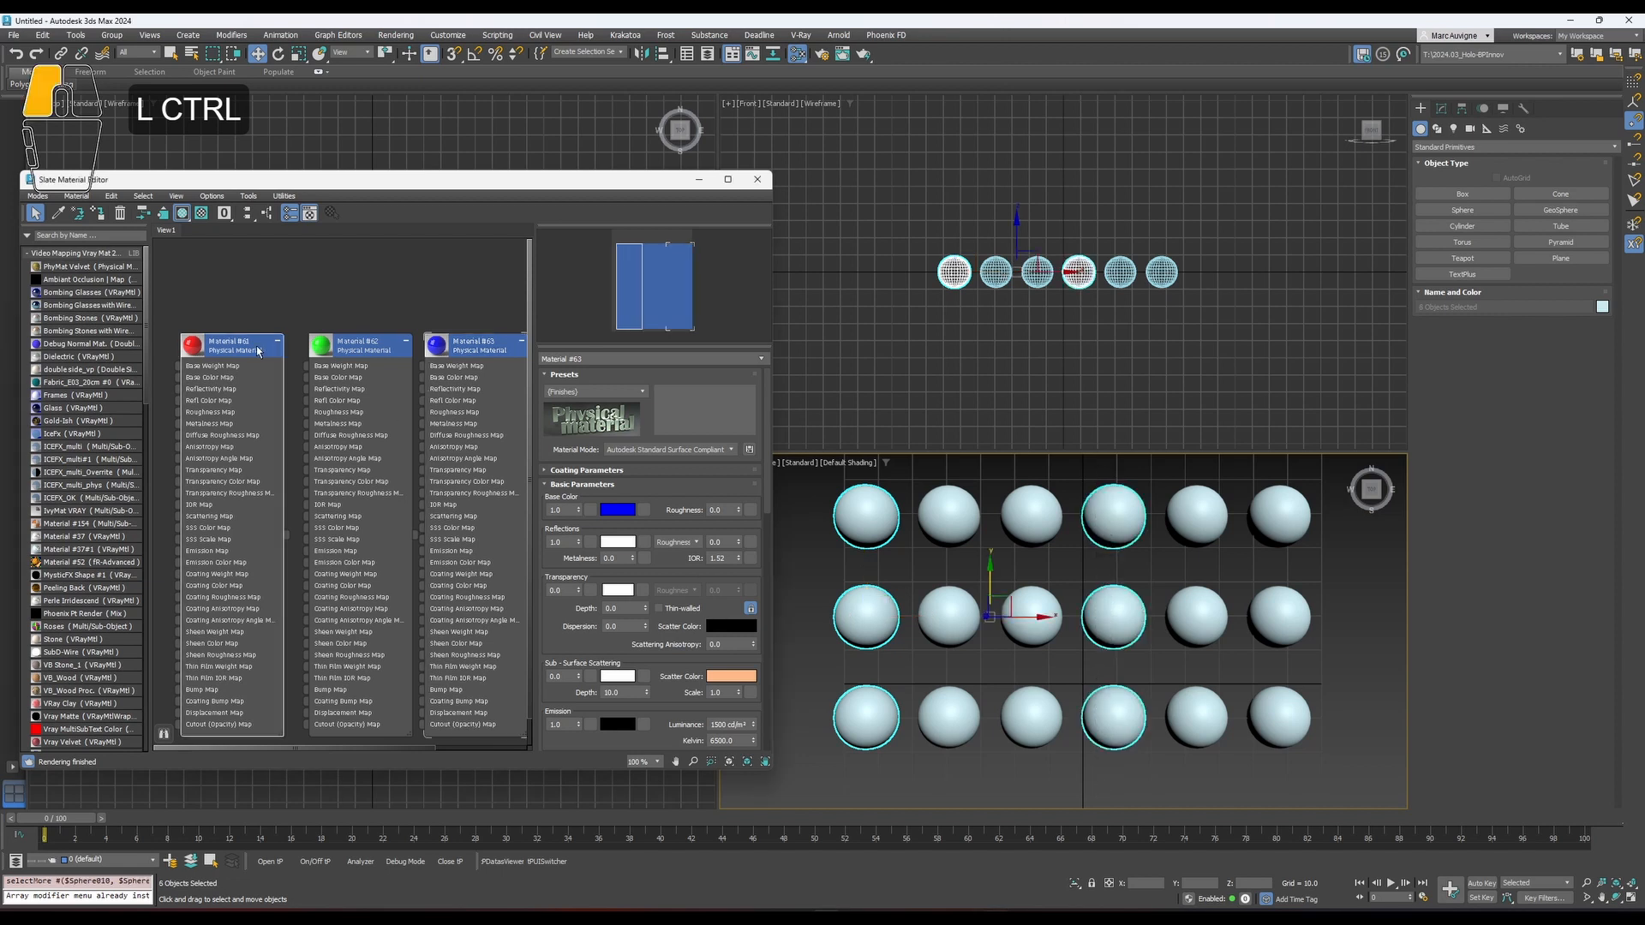
double_click(258, 351)
click(99, 214)
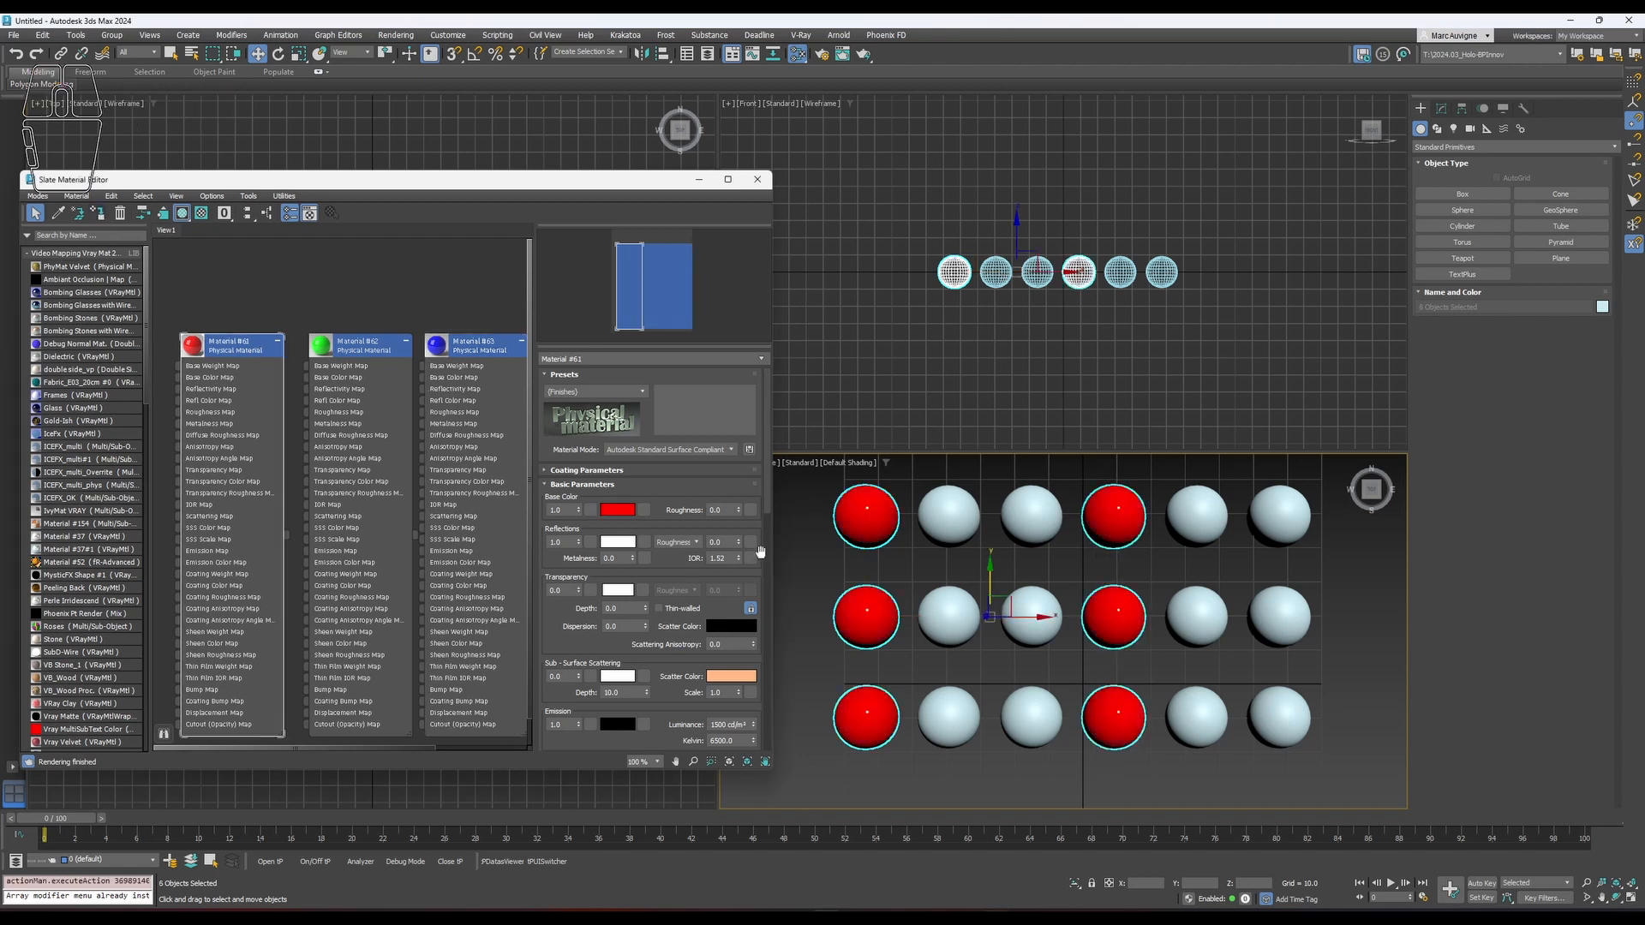
Assign the green material to all spheres in the second and fifth columns.
click(941, 464)
drag(932, 824, 933, 821)
ctrl+drag(1195, 471, 1185, 776)
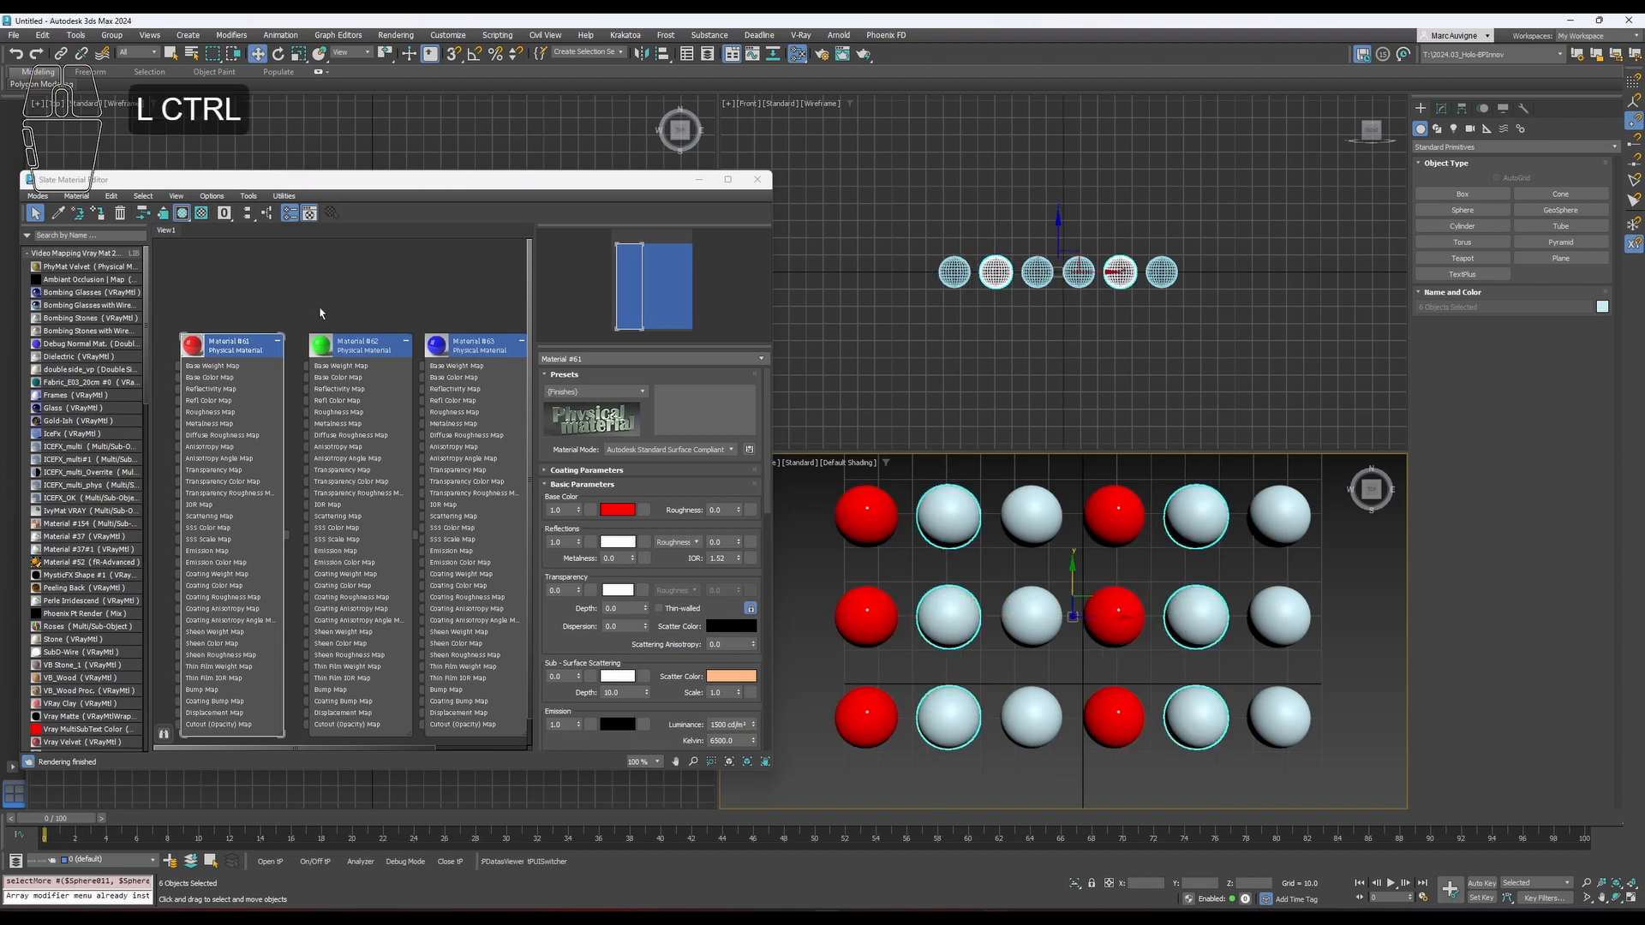
double_click(334, 342)
click(97, 213)
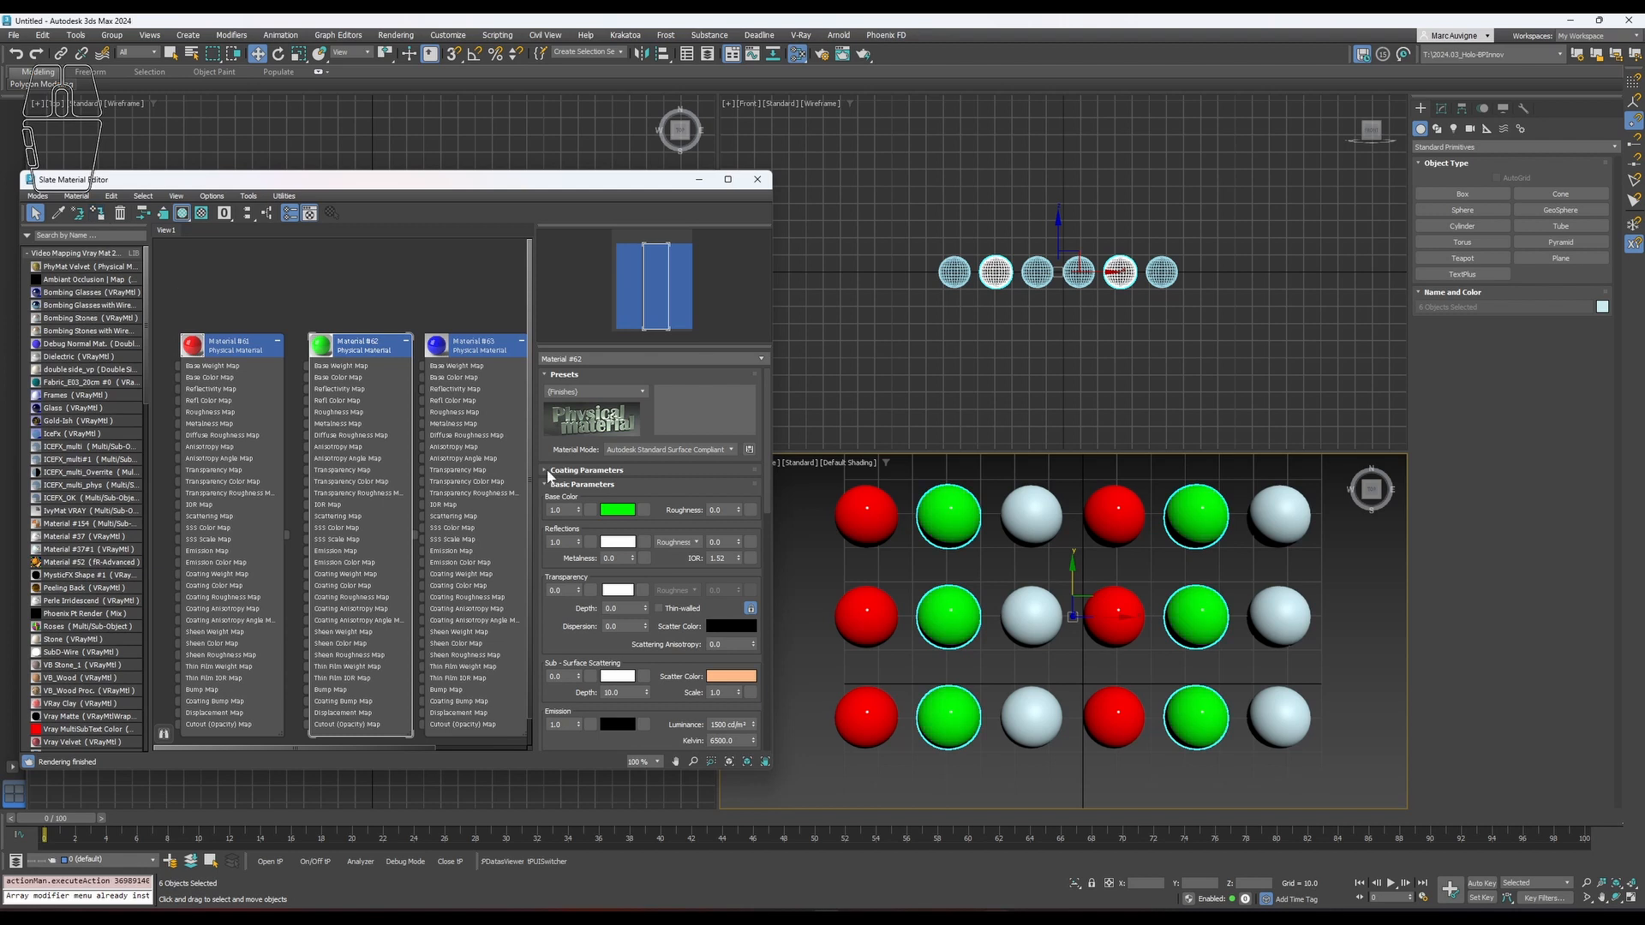
Assign the blue material to all spheres in the third and sixth columns, and clear the selection.
drag(1028, 456, 1035, 809)
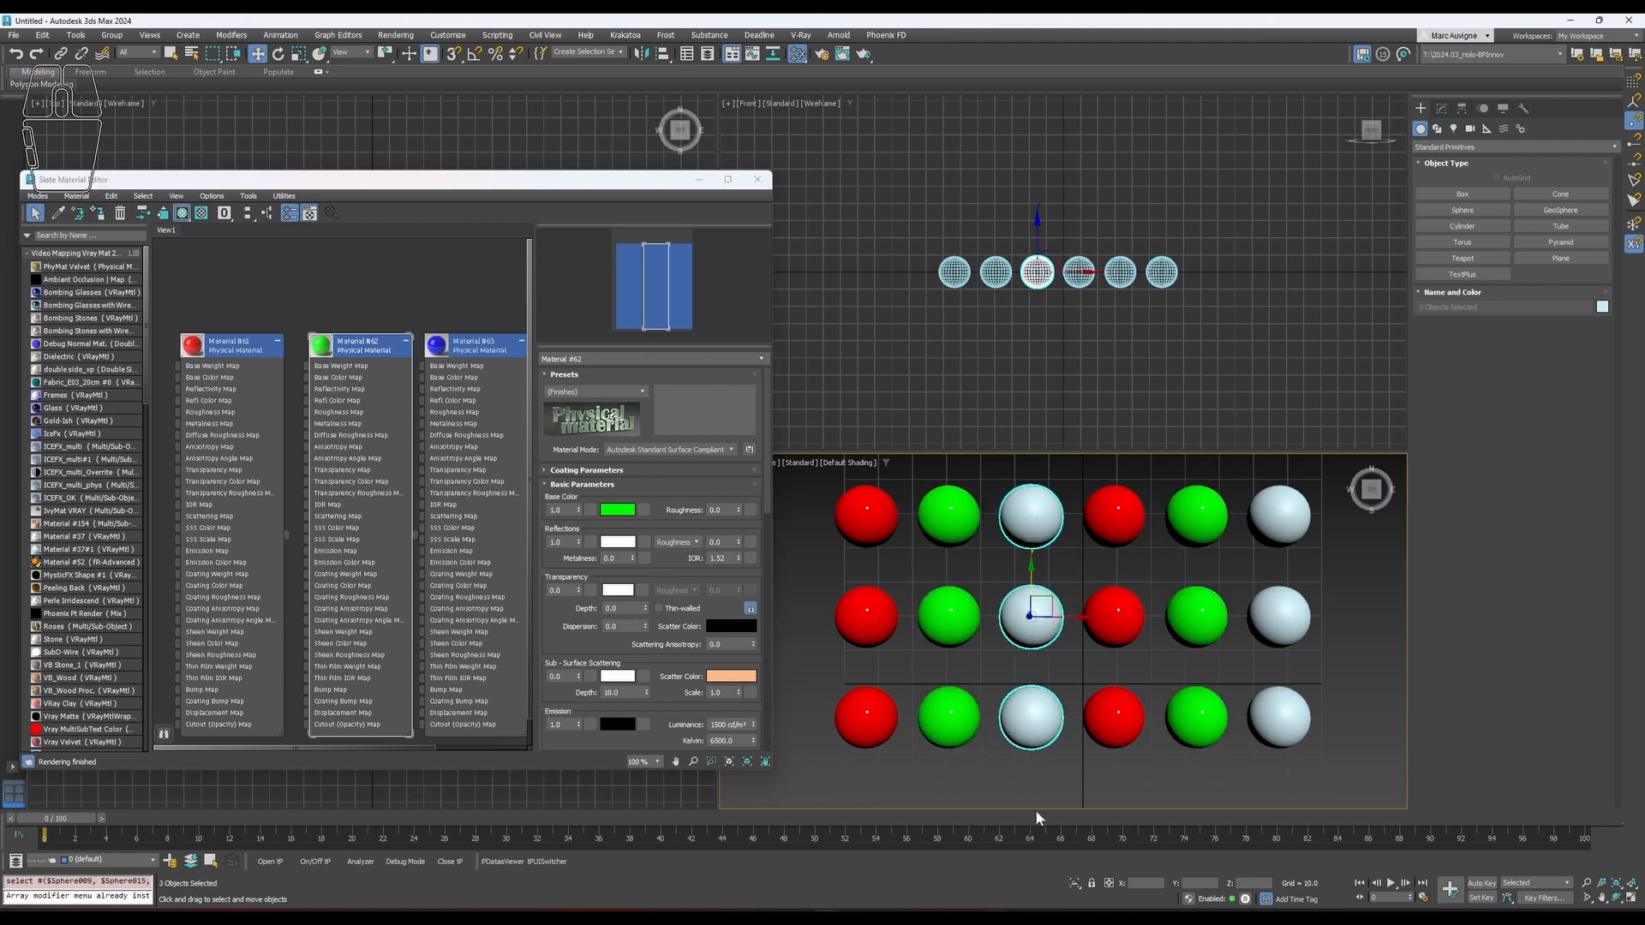
ctrl+drag(1270, 459, 1282, 775)
double_click(485, 351)
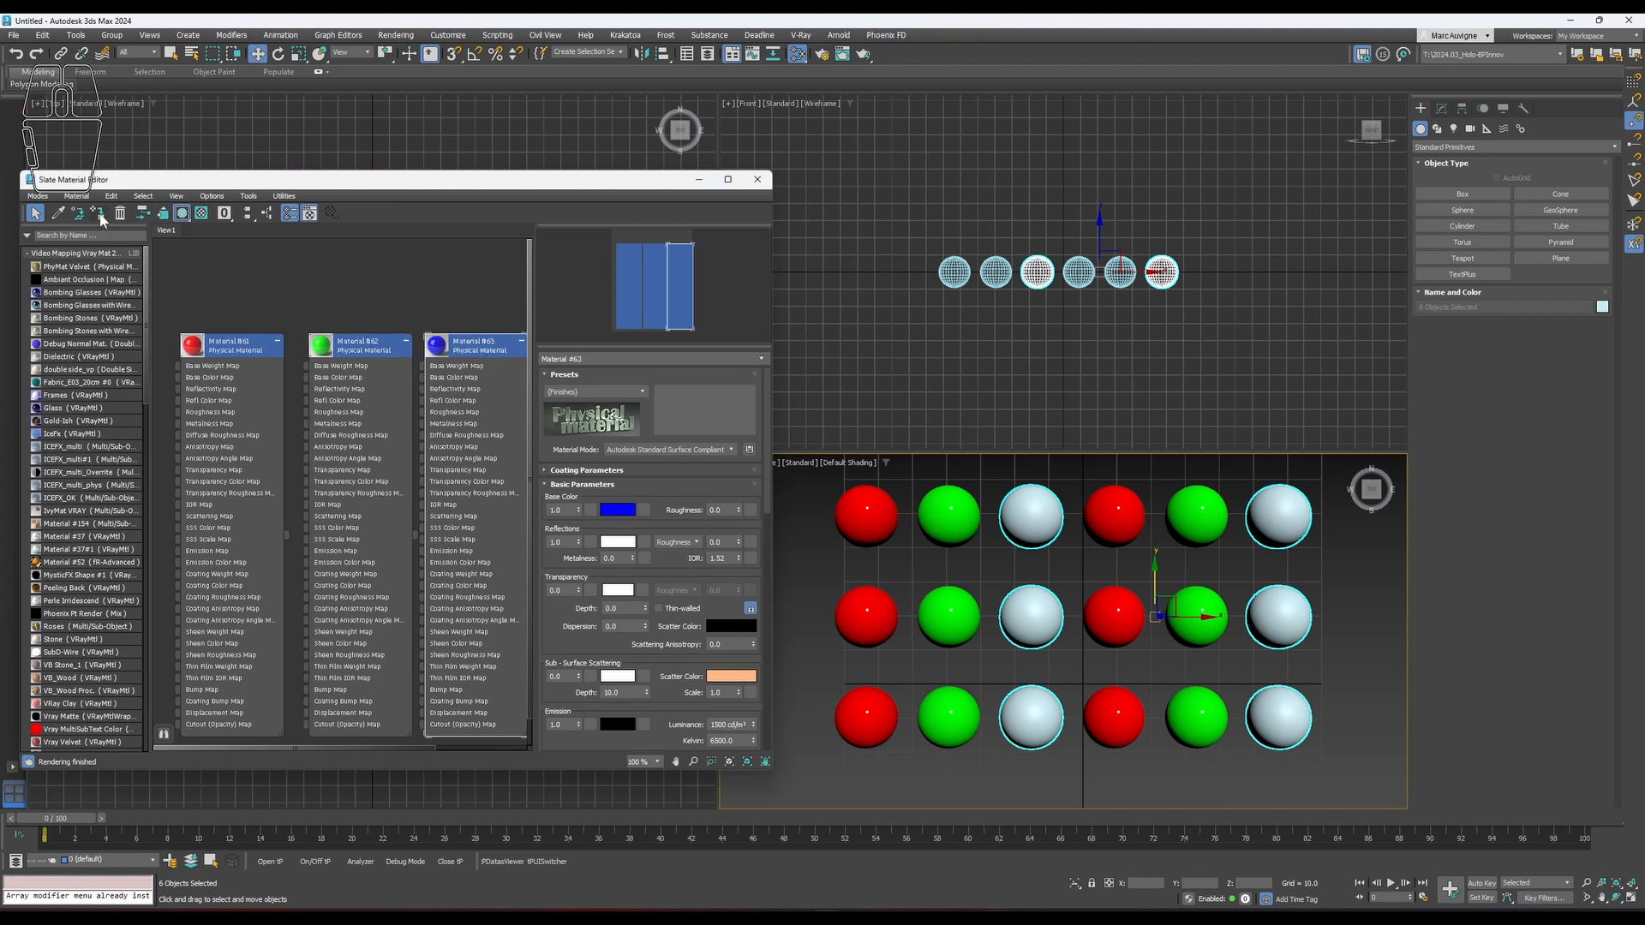
click(99, 214)
click(800, 497)
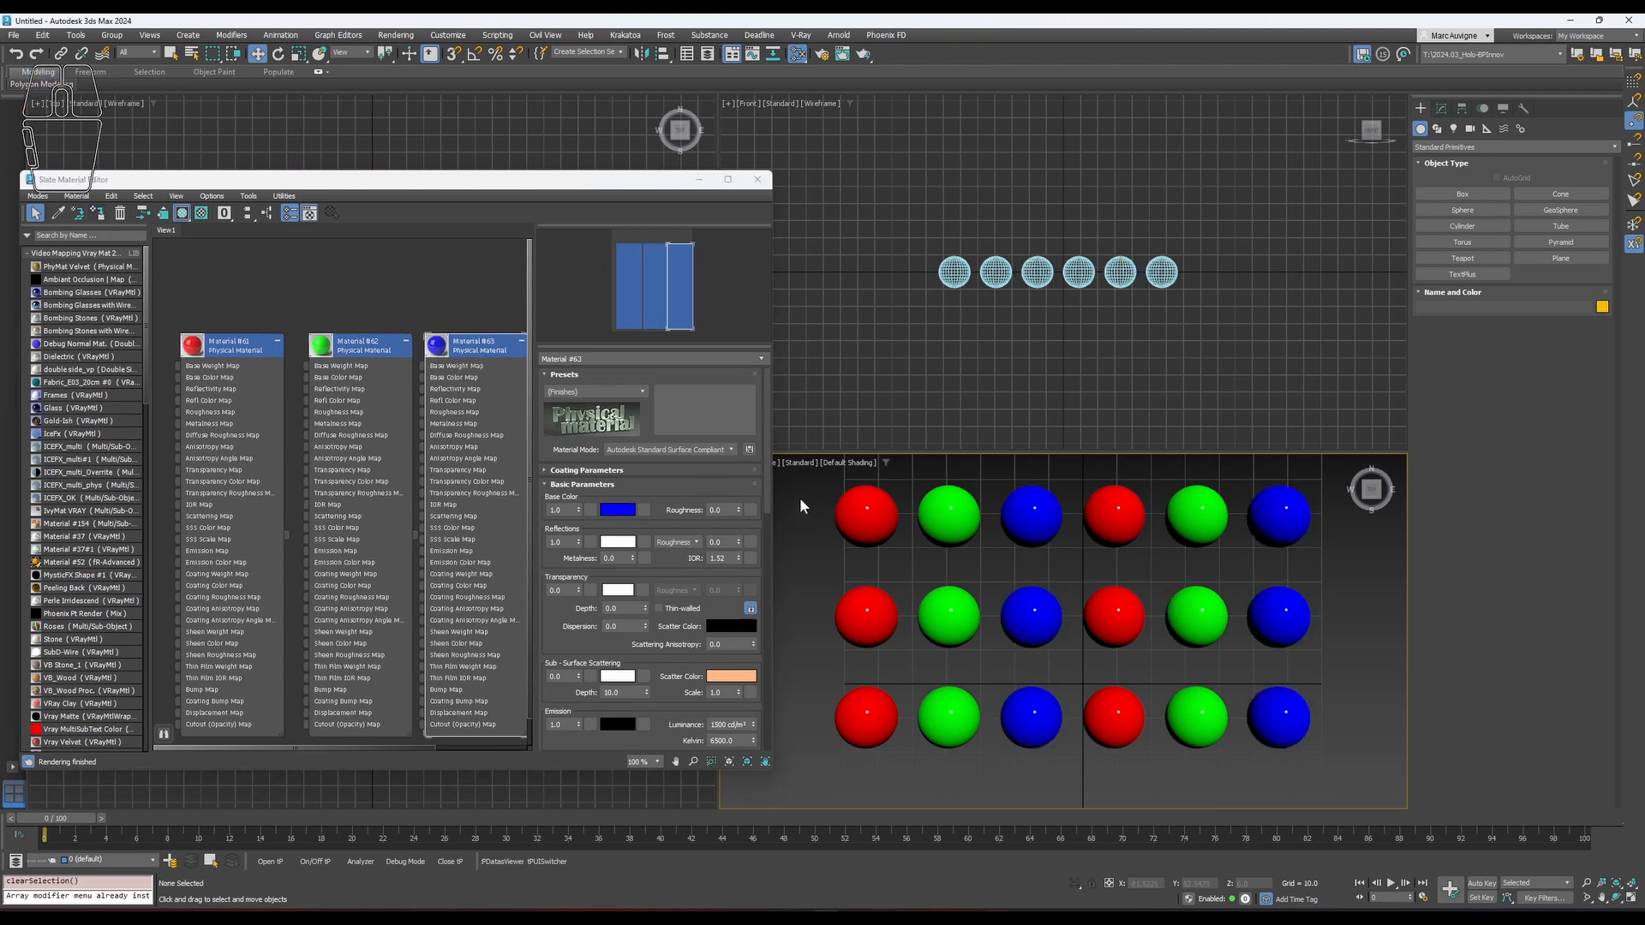
Add an Edit Poly modifier to the red sphere at the start of the first row.
click(880, 508)
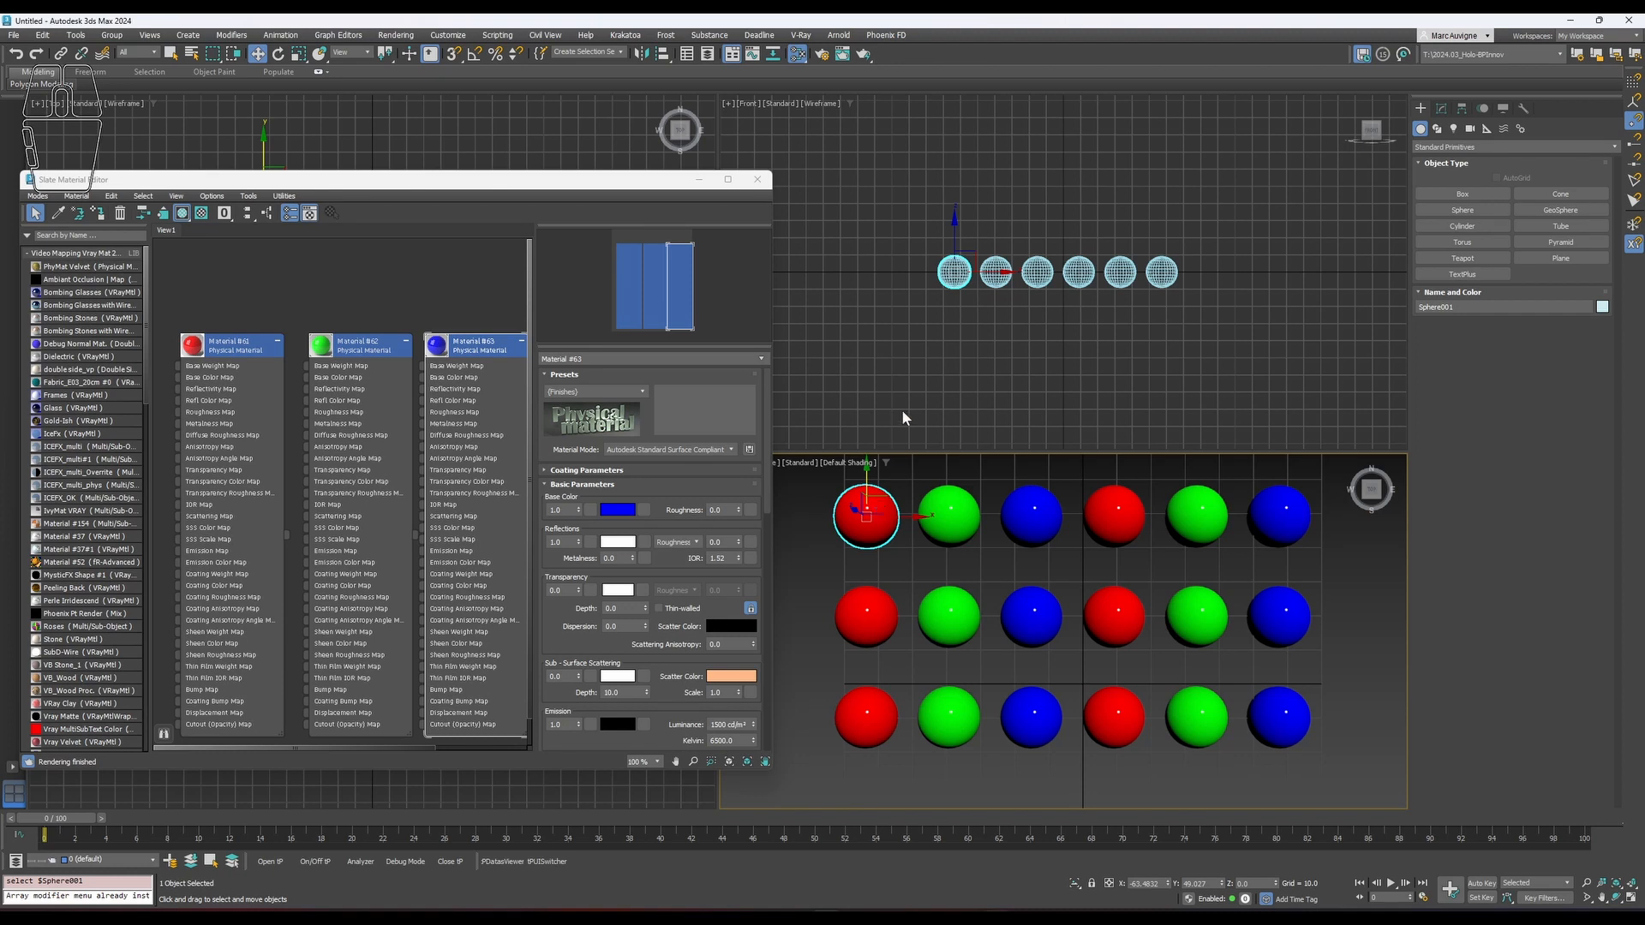
click(1441, 108)
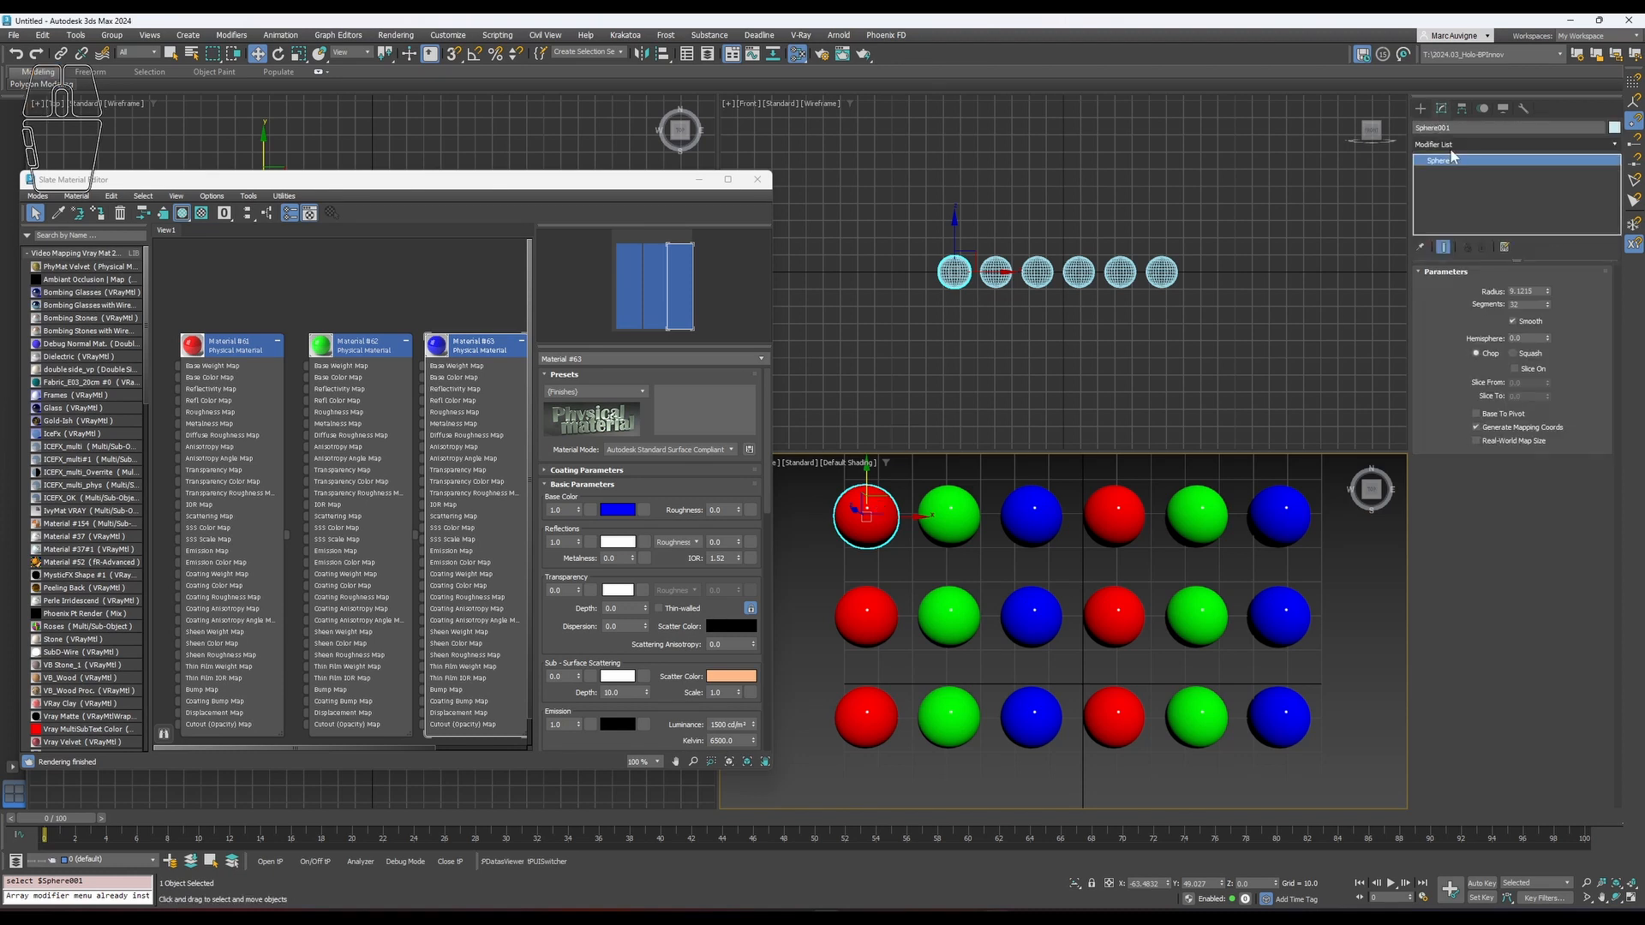
click(1451, 146)
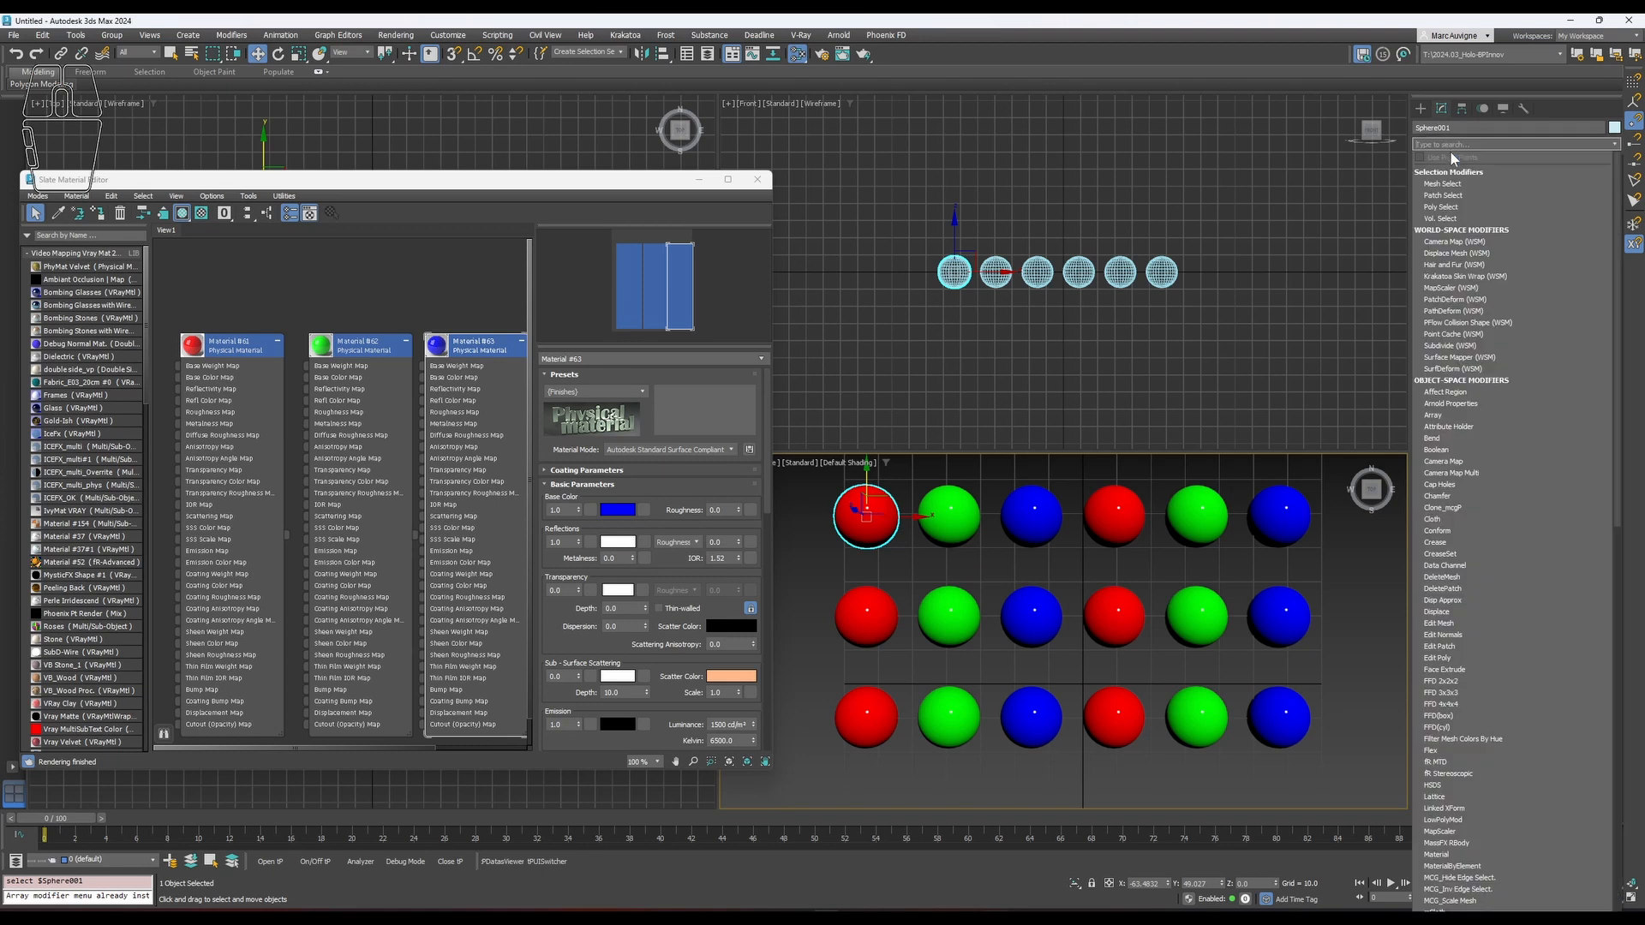
click(1454, 656)
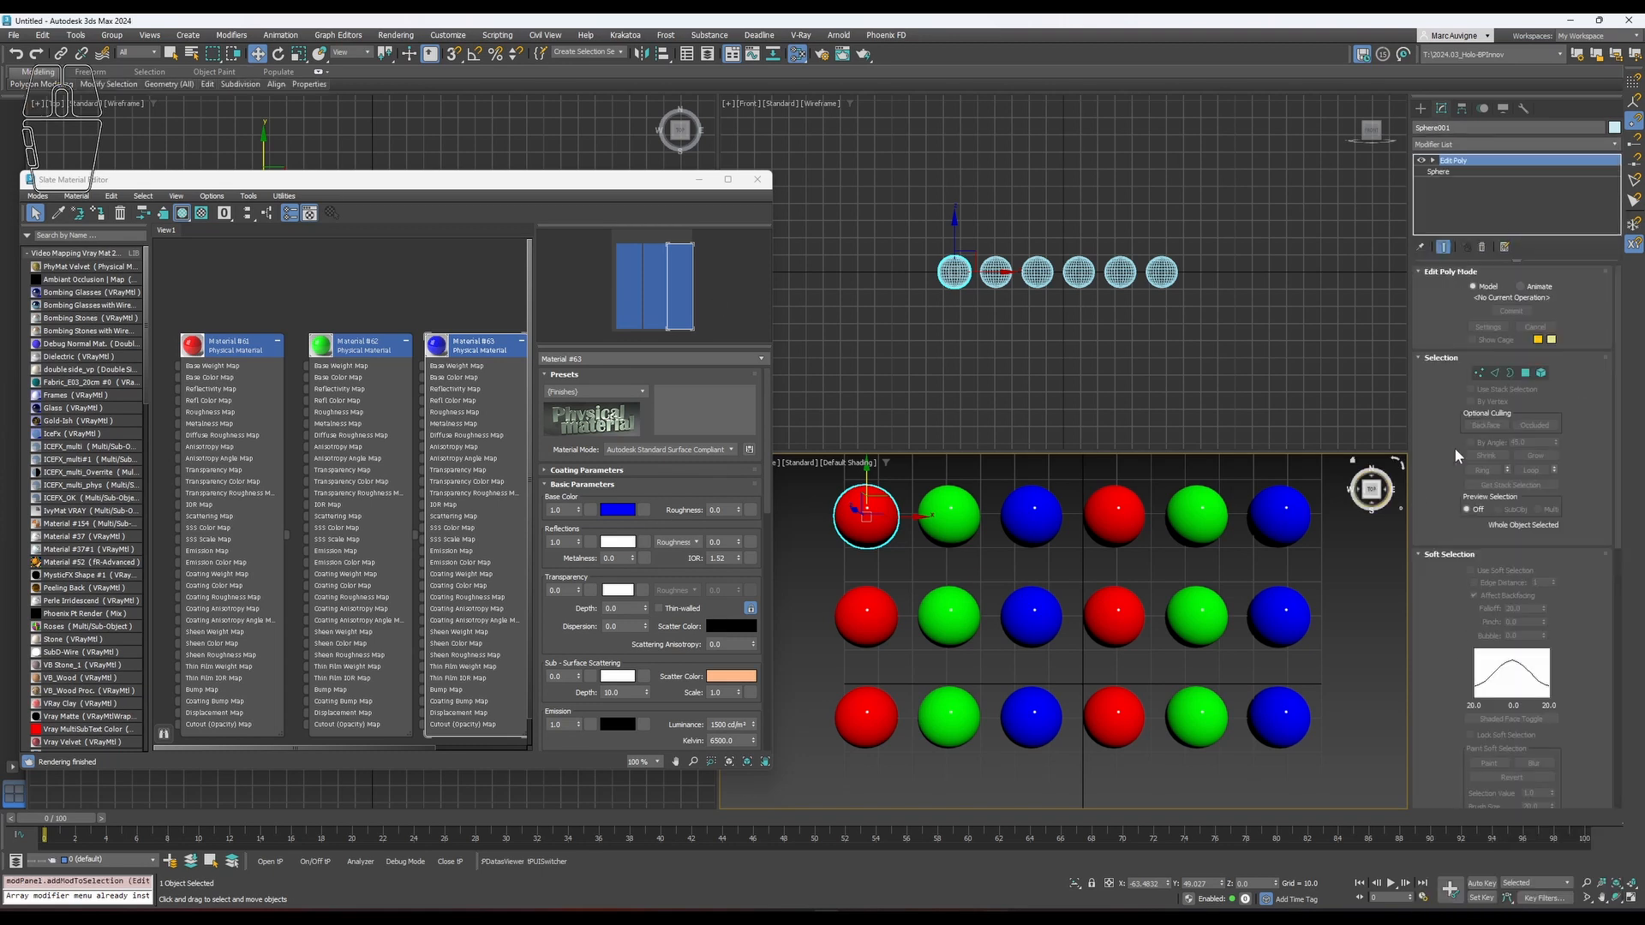
Attach the adjacent green sphere to the red one using Match Material IDs to Material with Condense Material and IDs enabled.
scroll(1446, 341, down, 5)
drag(1445, 341, 1446, 303)
click(1470, 624)
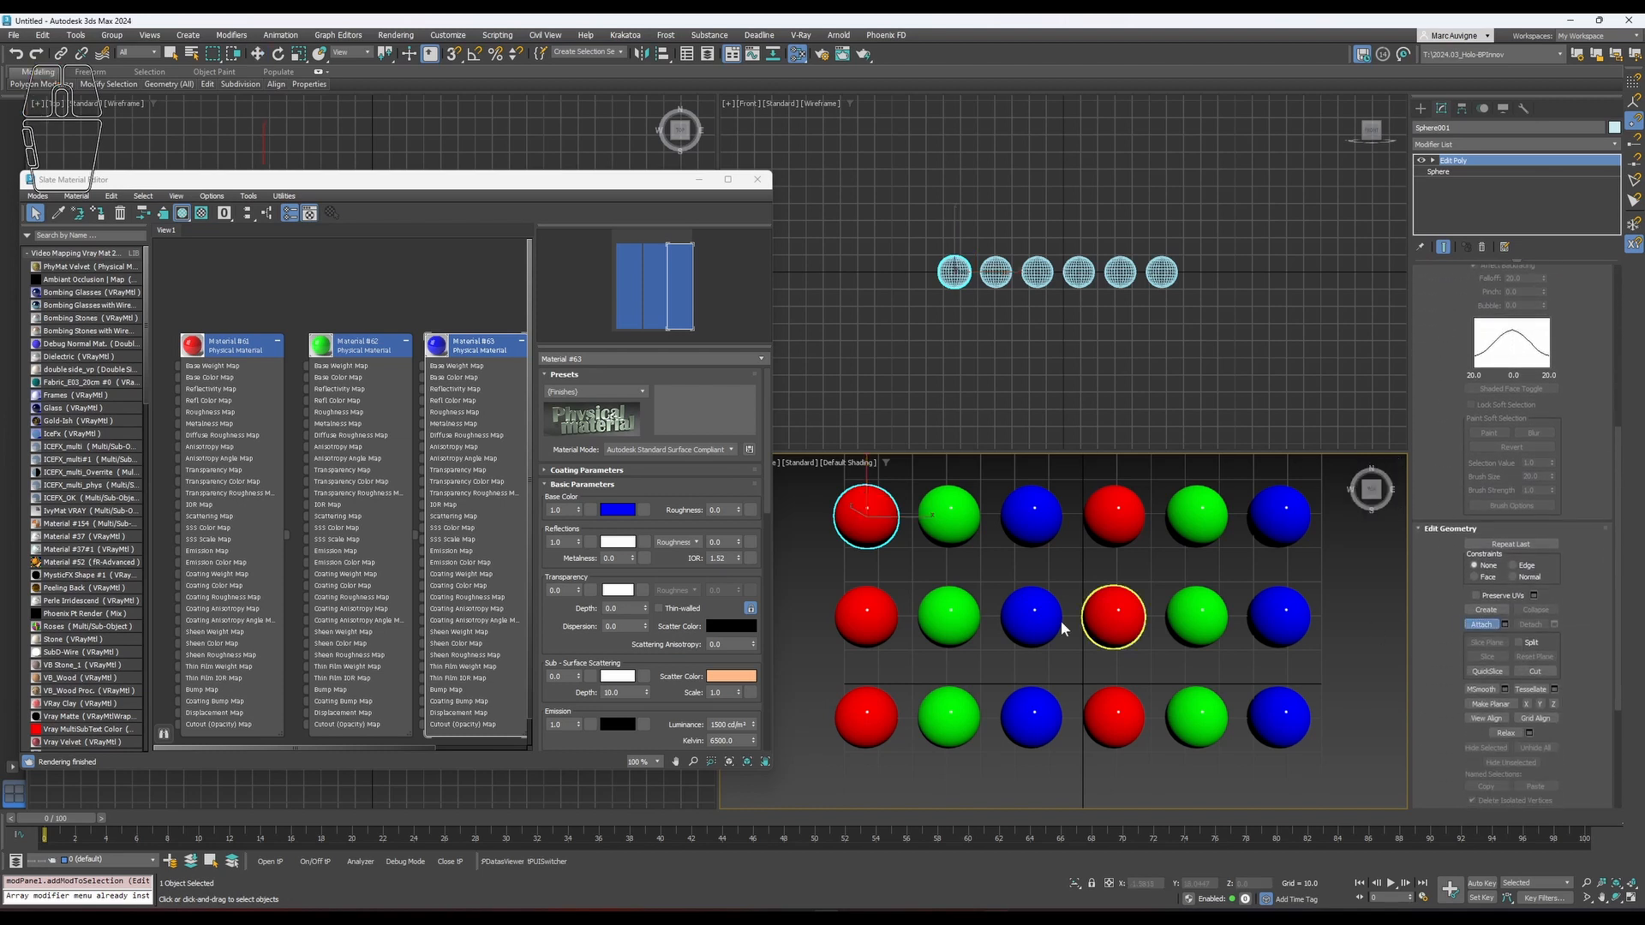
click(930, 515)
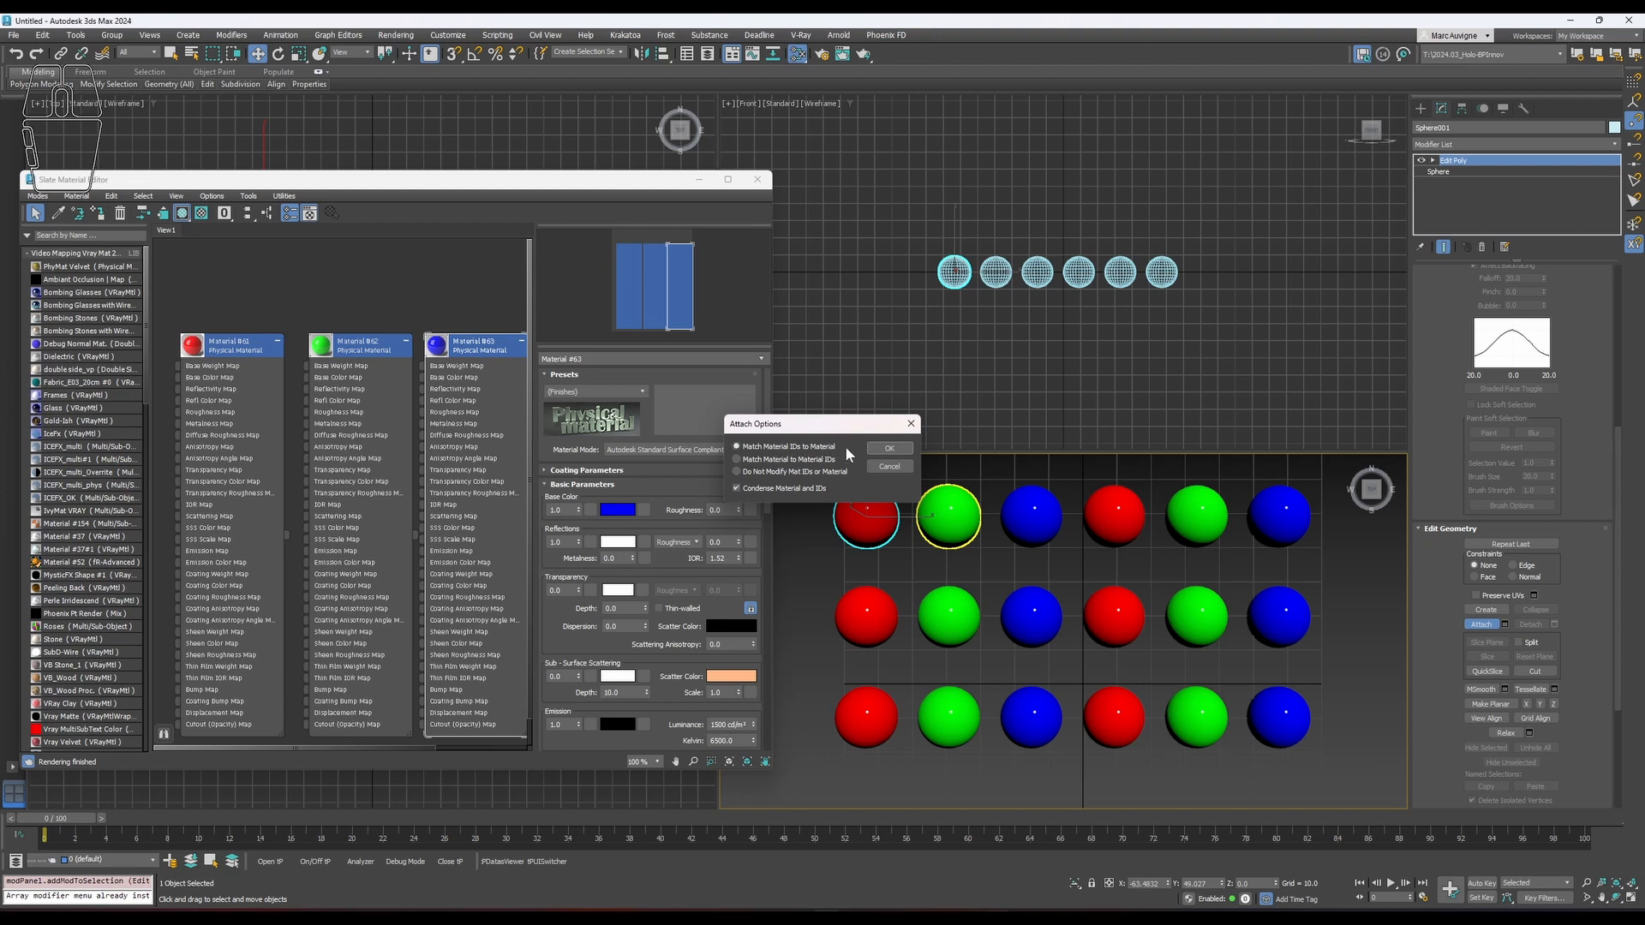
drag(840, 426, 924, 384)
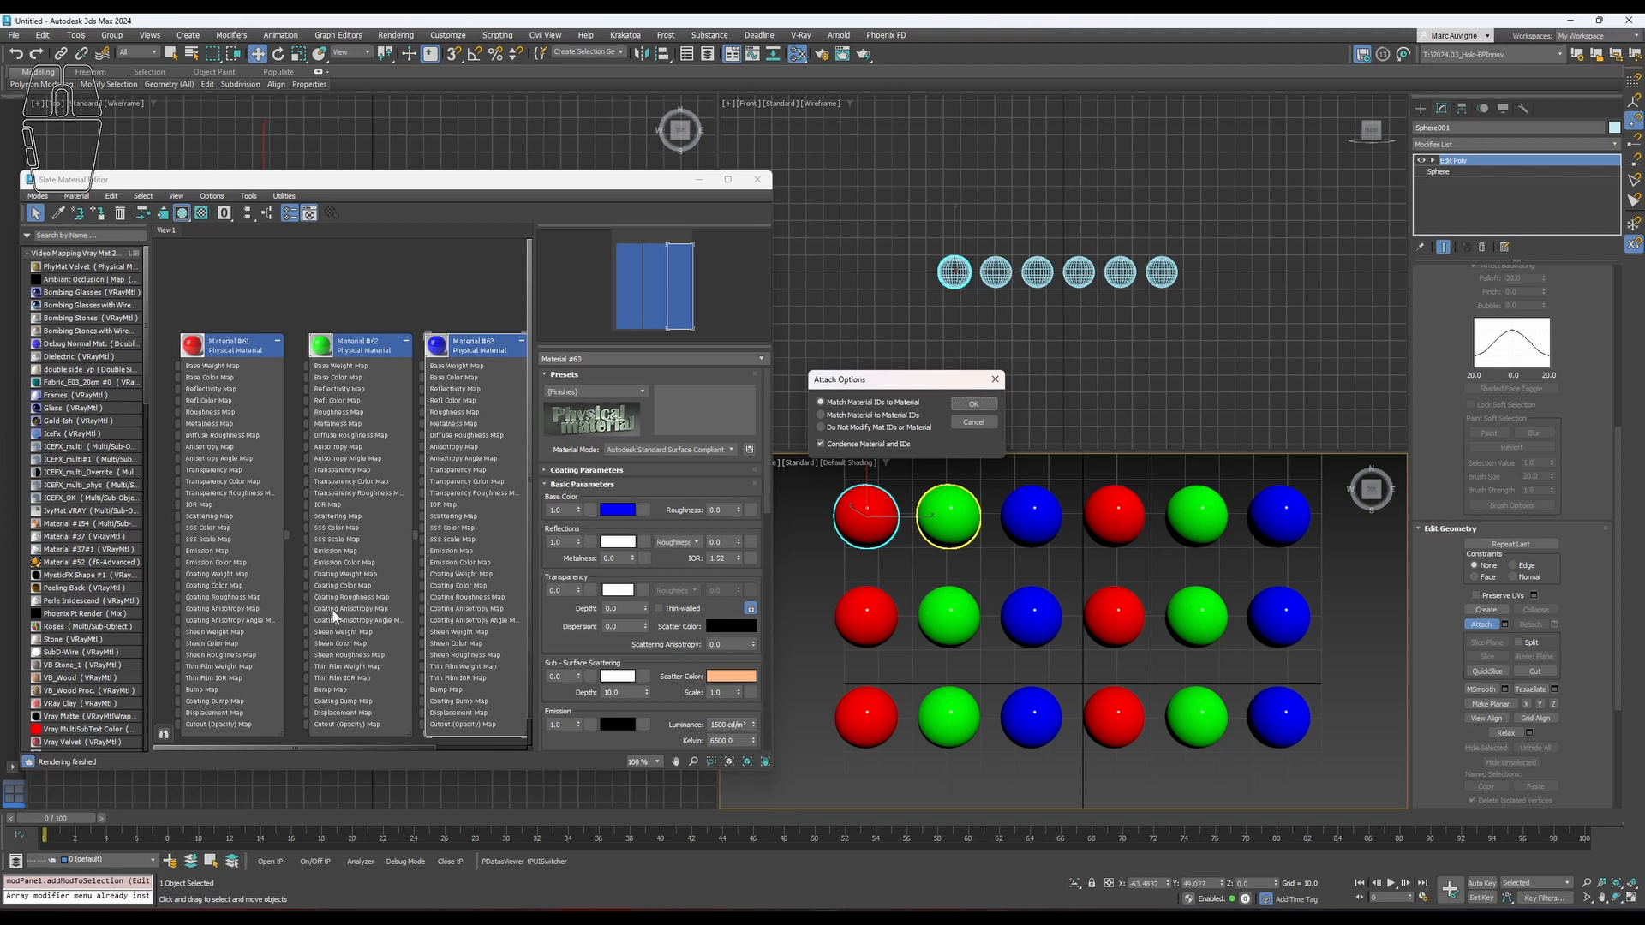
click(972, 406)
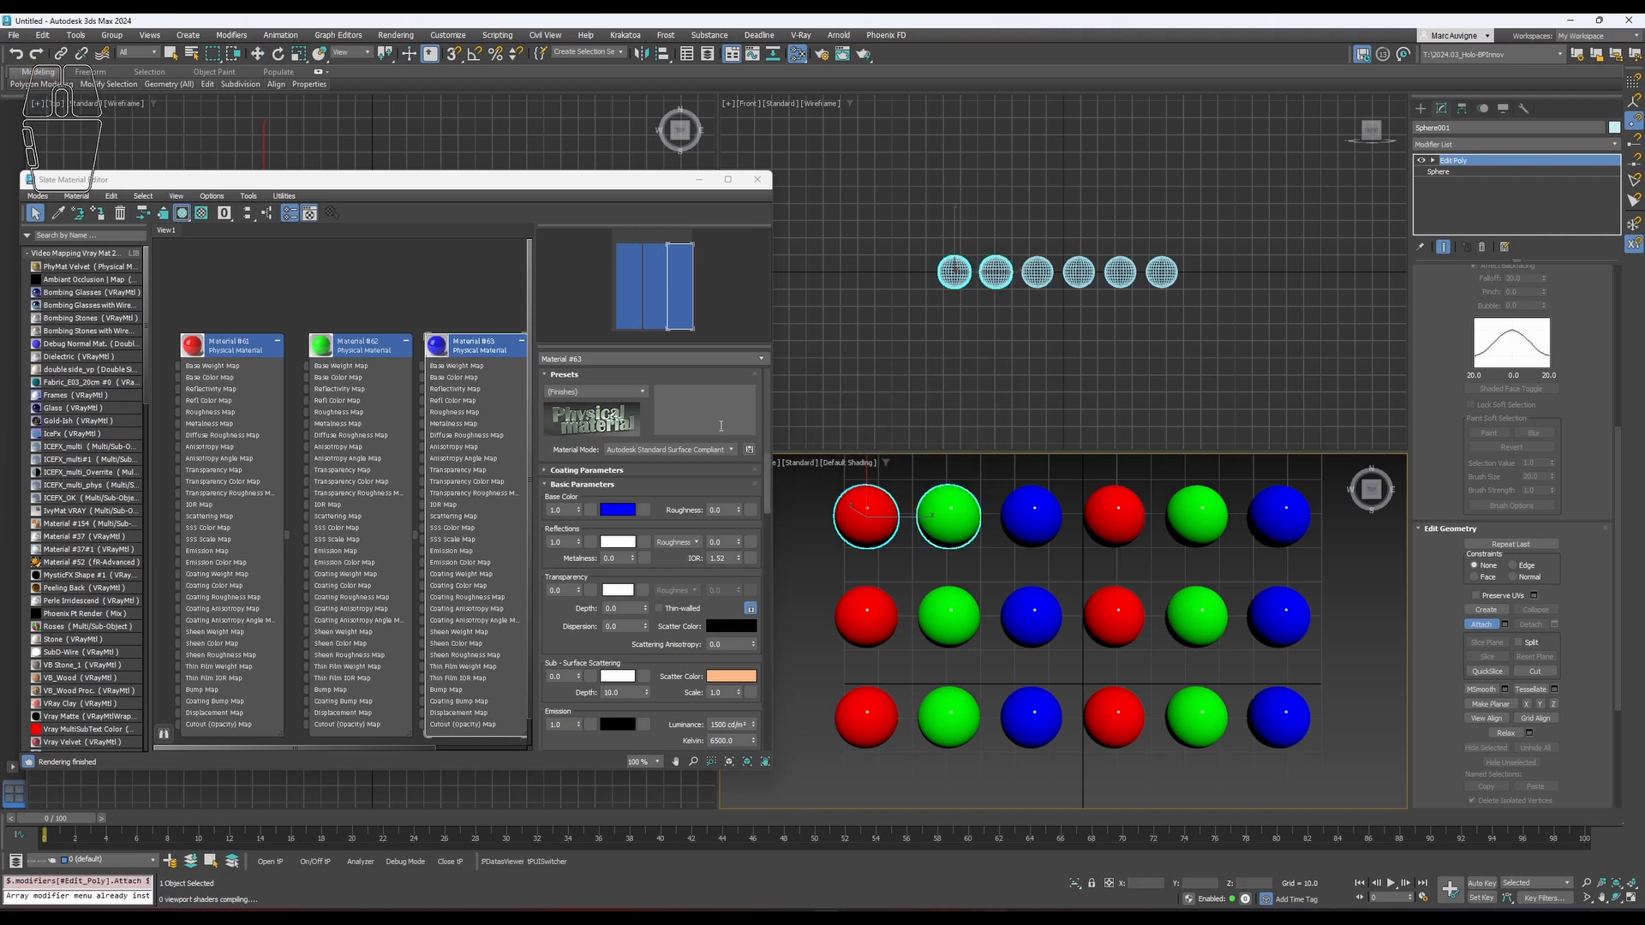
Attach the first row's third (blue) and fourth (red) spheres, matching material IDs to material and condensing material and IDs.
click(1036, 514)
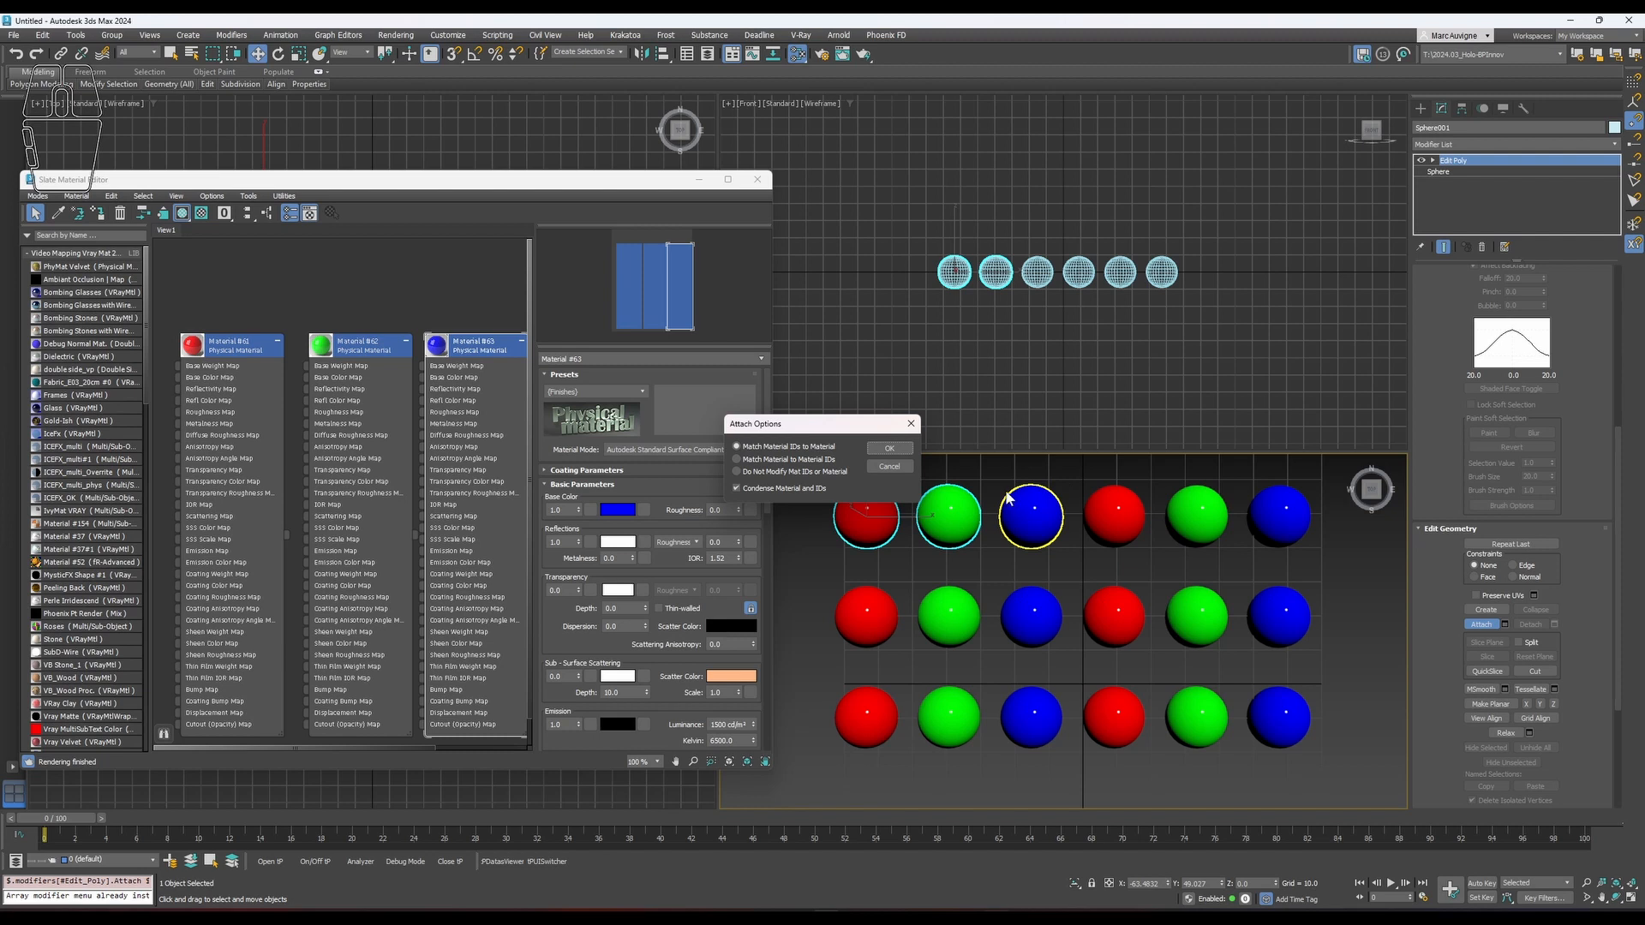
click(890, 449)
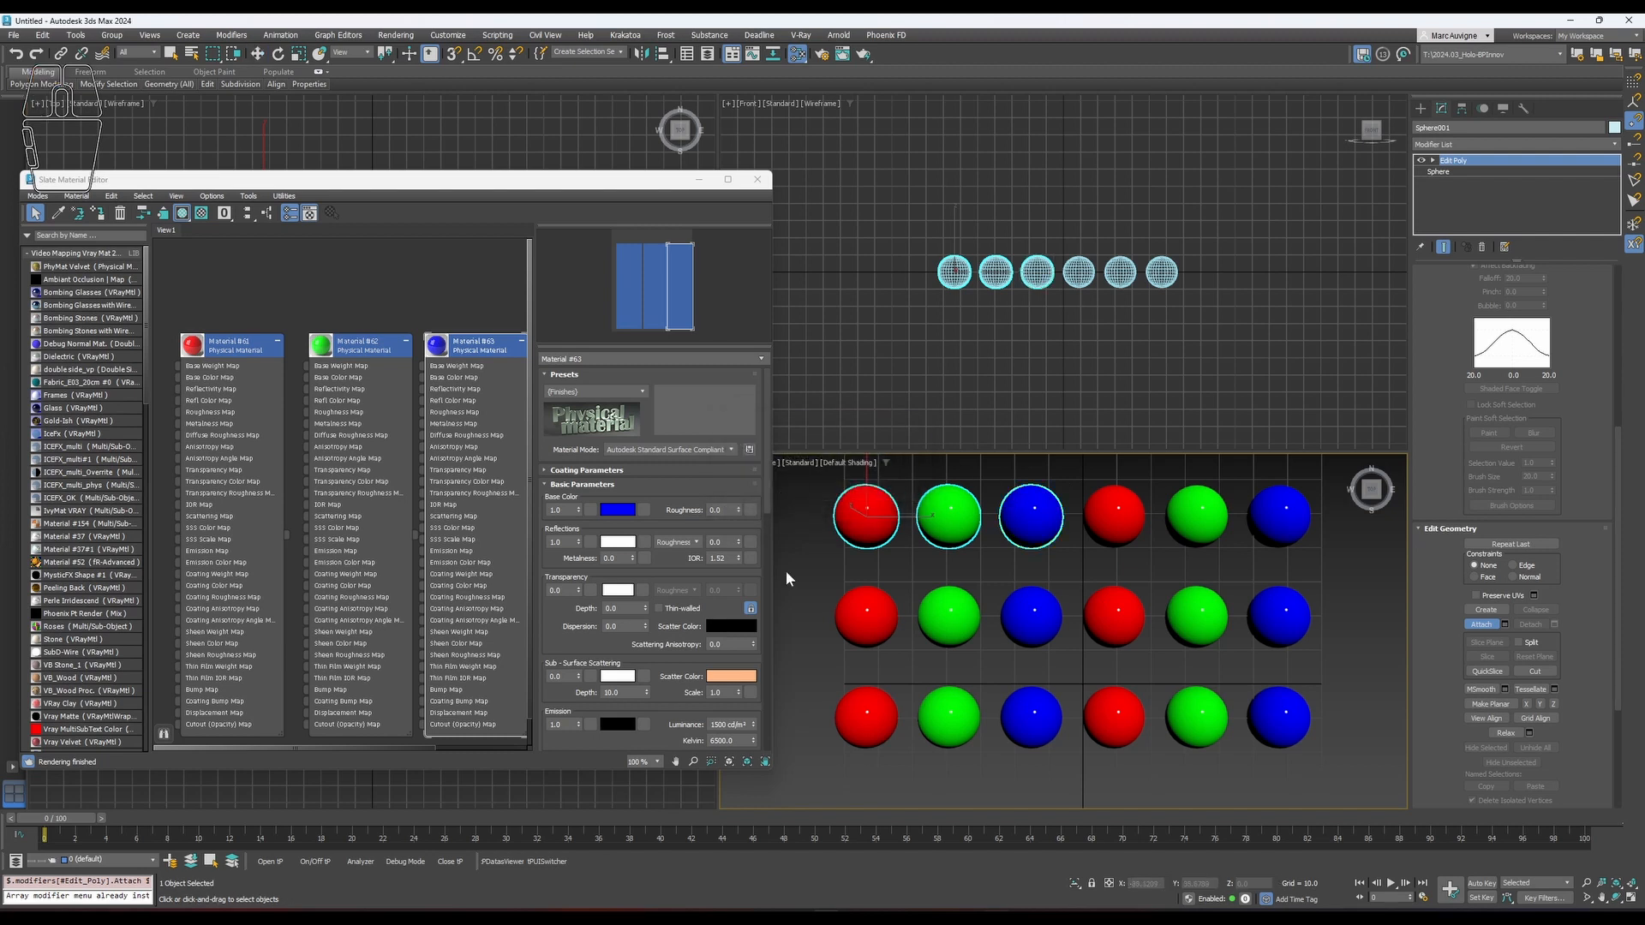
click(1114, 522)
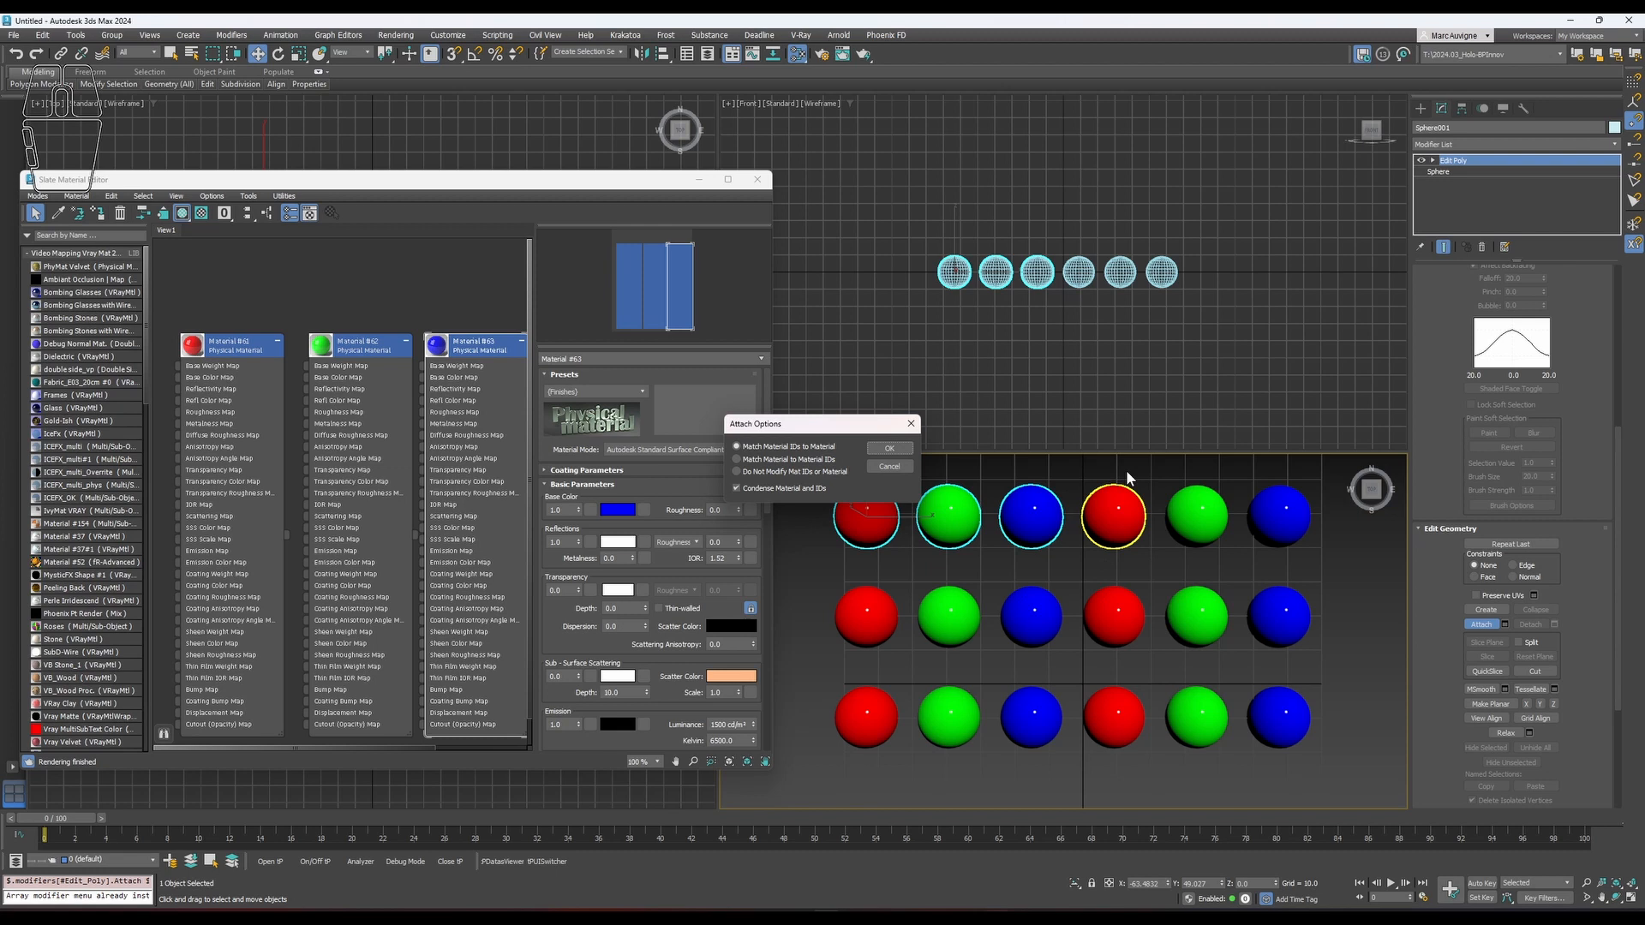
click(891, 447)
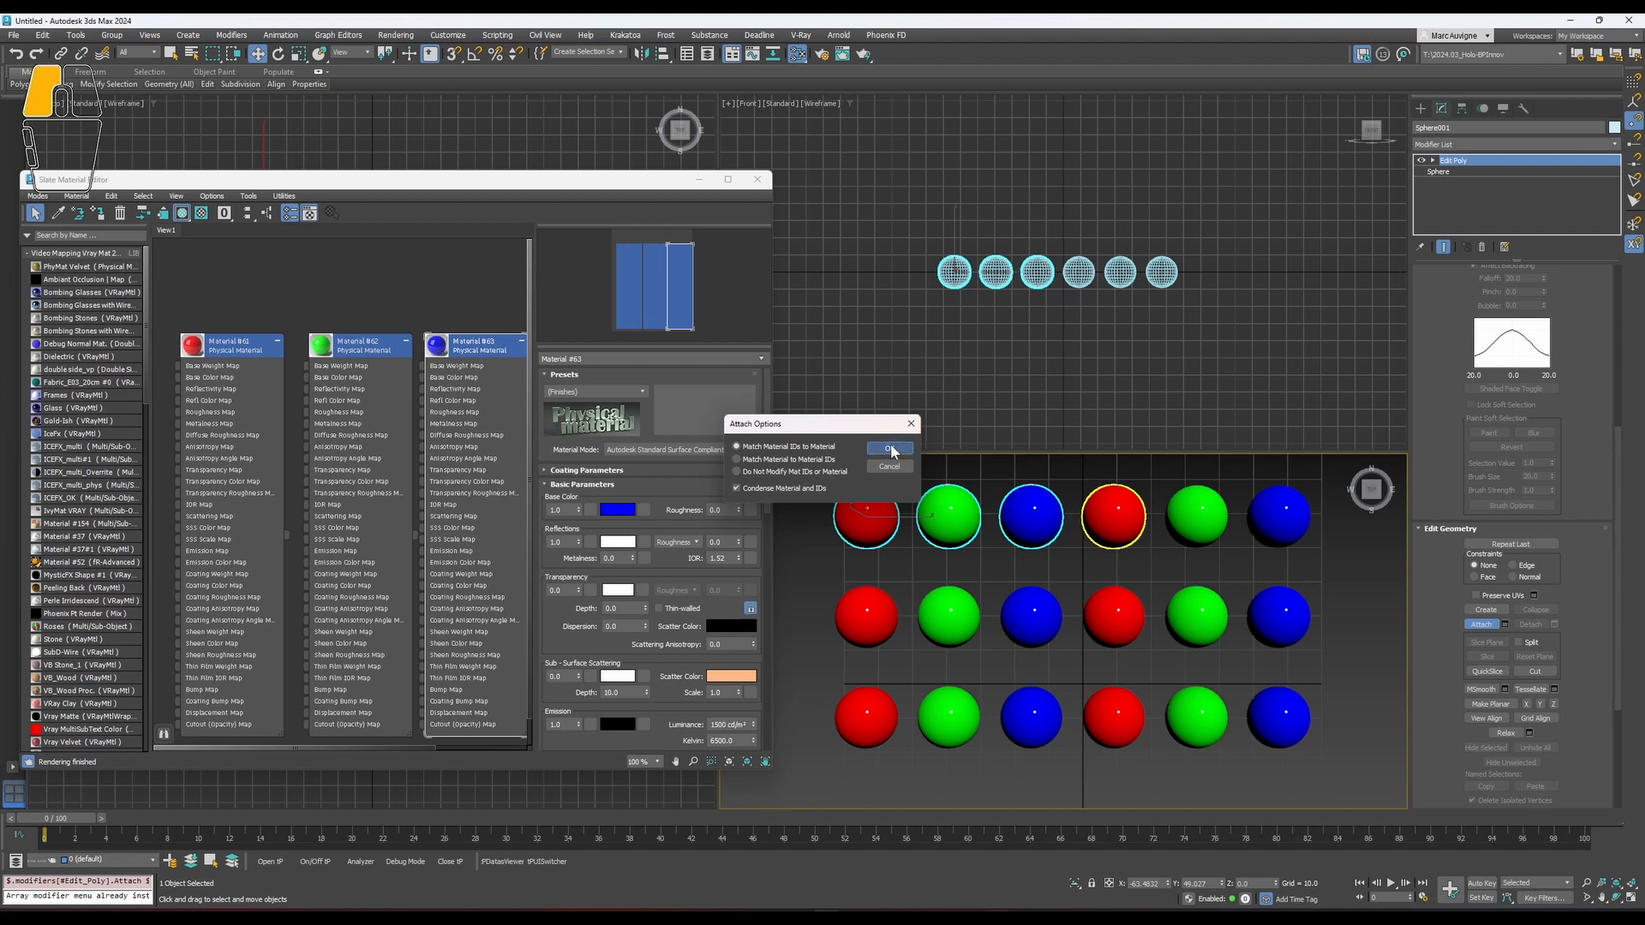
Attach the first row's fifth (green) and sixth (blue) spheres, matching material IDs to material and condensing material and IDs.
click(1196, 514)
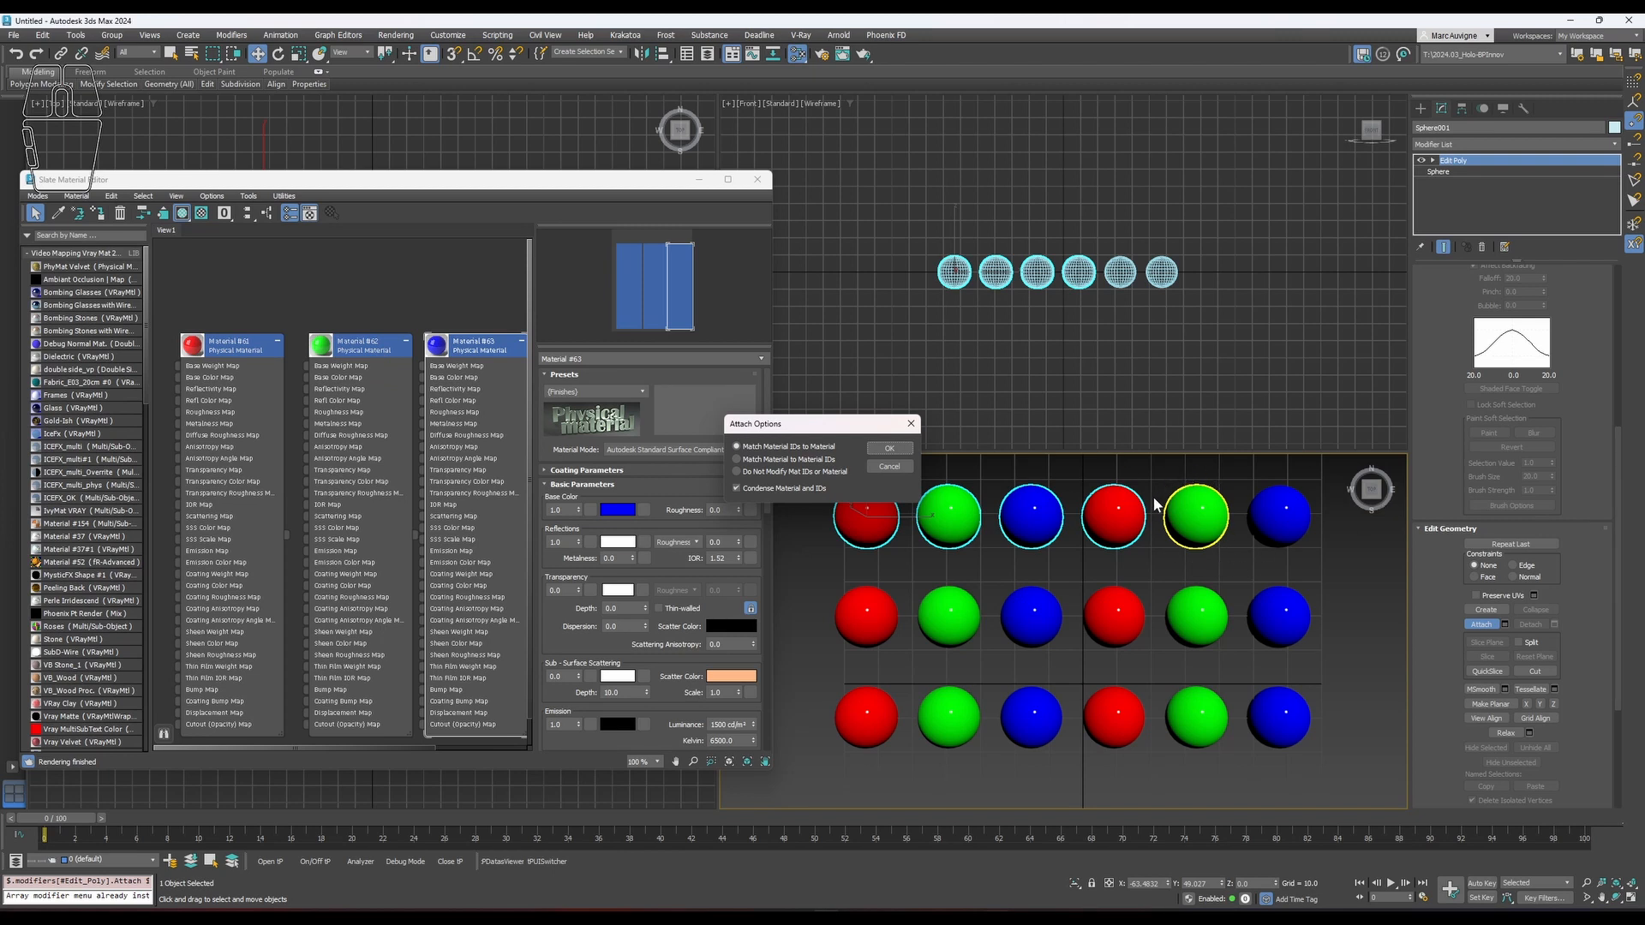
click(890, 453)
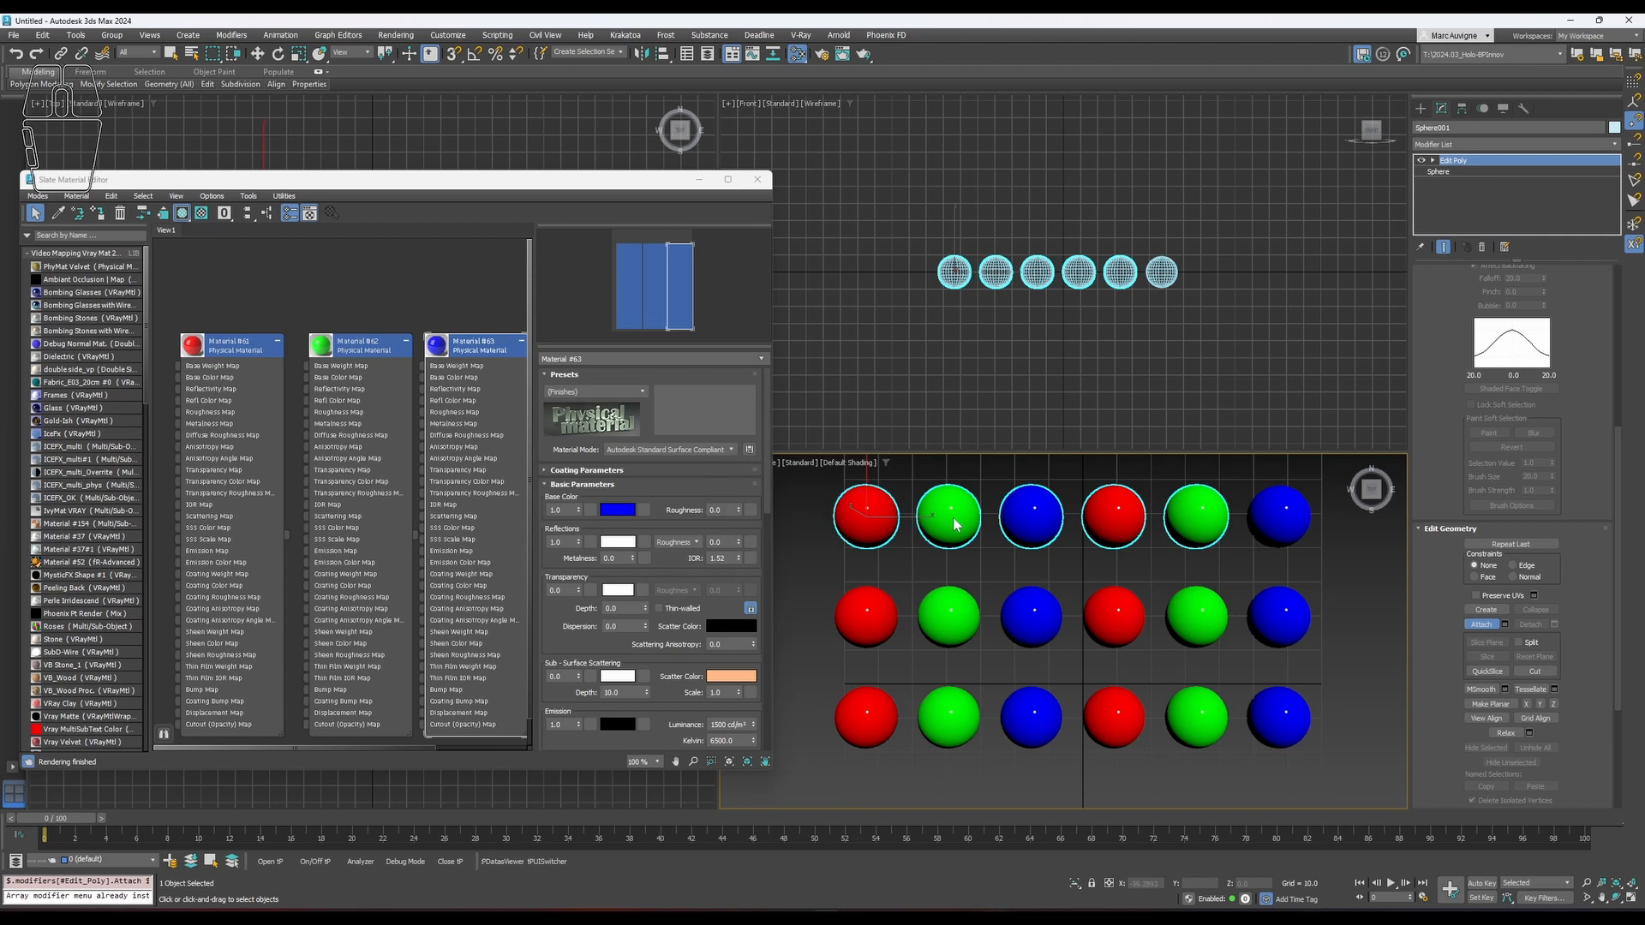
click(1285, 512)
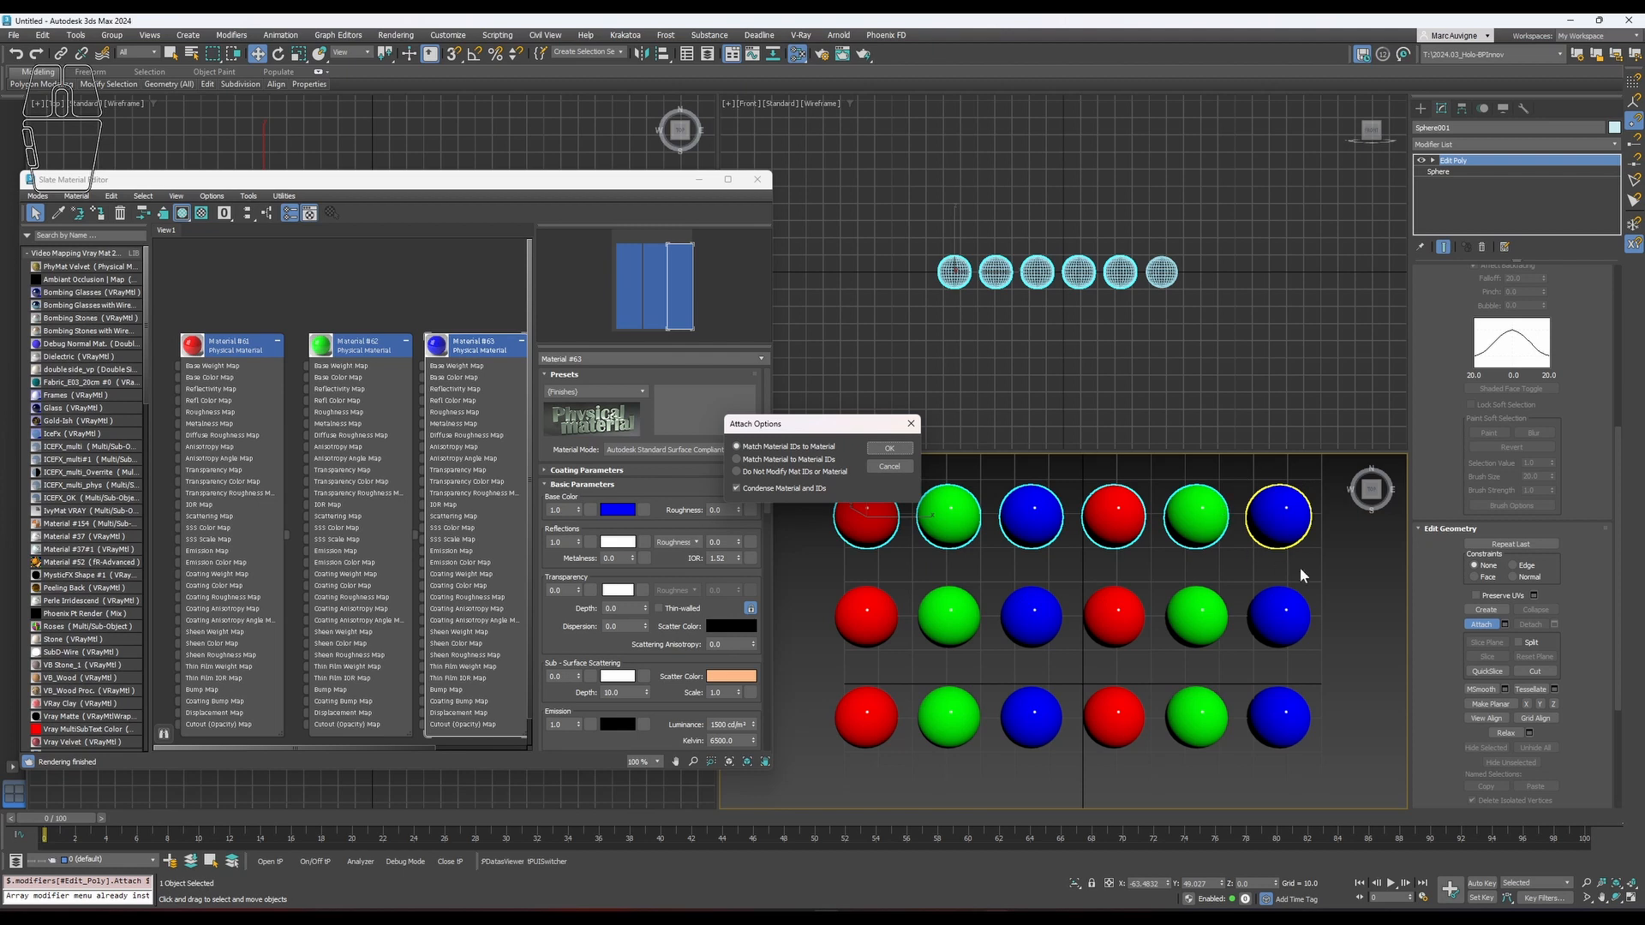
click(903, 451)
Create a material editor view named View2 and pick the attached first row's material into it.
right_click(203, 233)
click(219, 240)
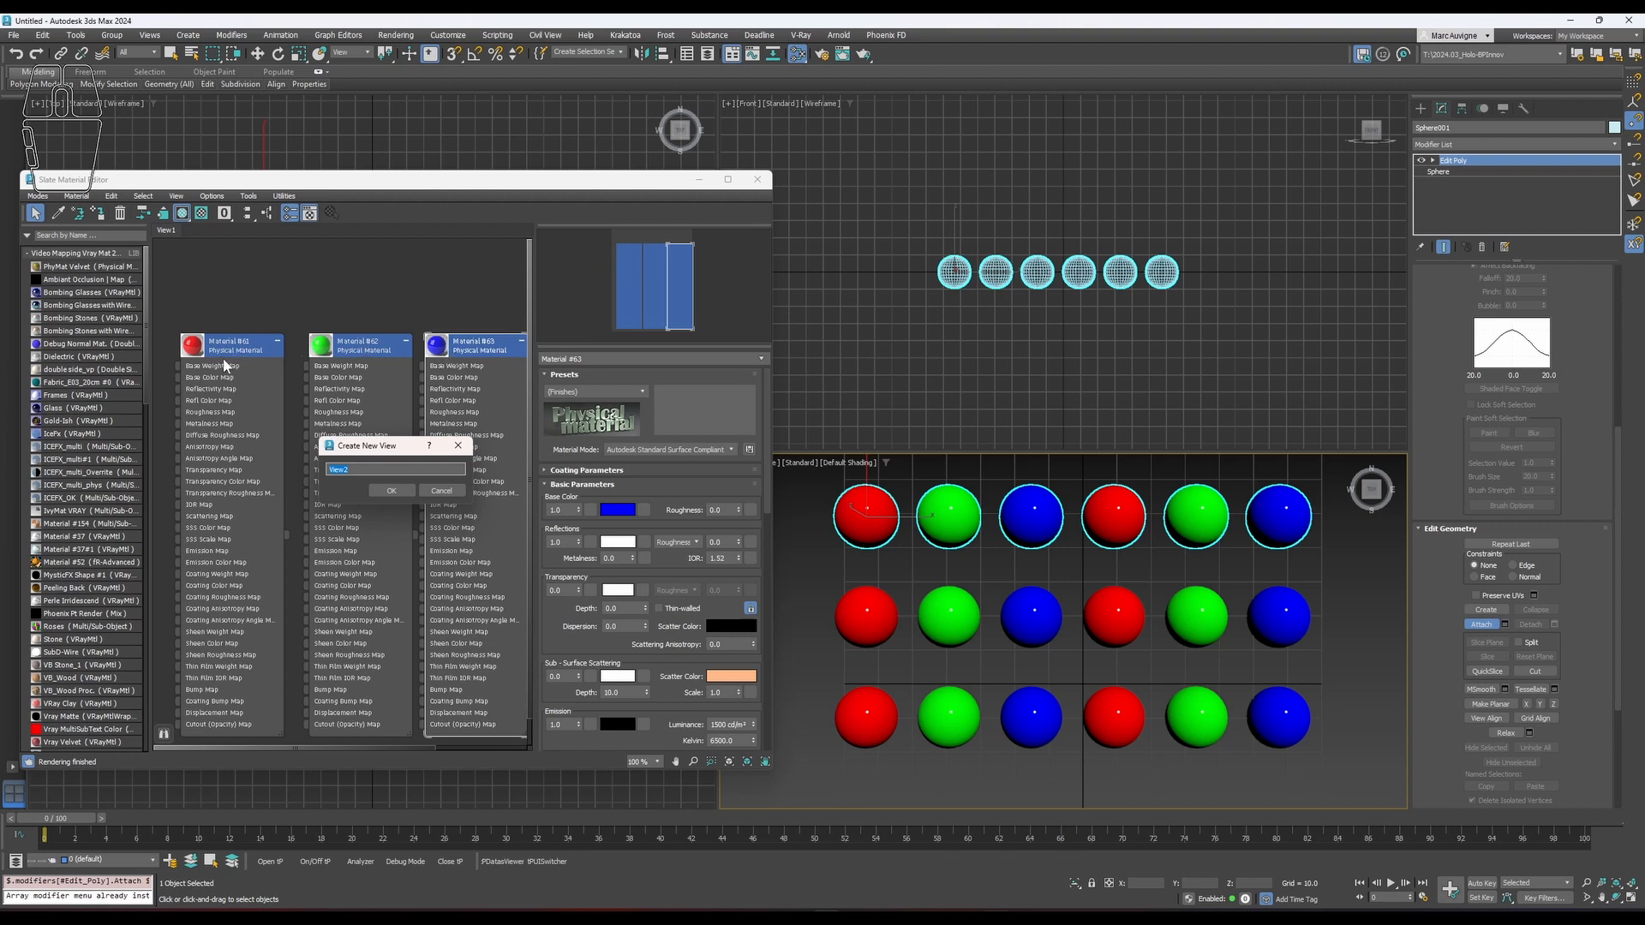
click(394, 490)
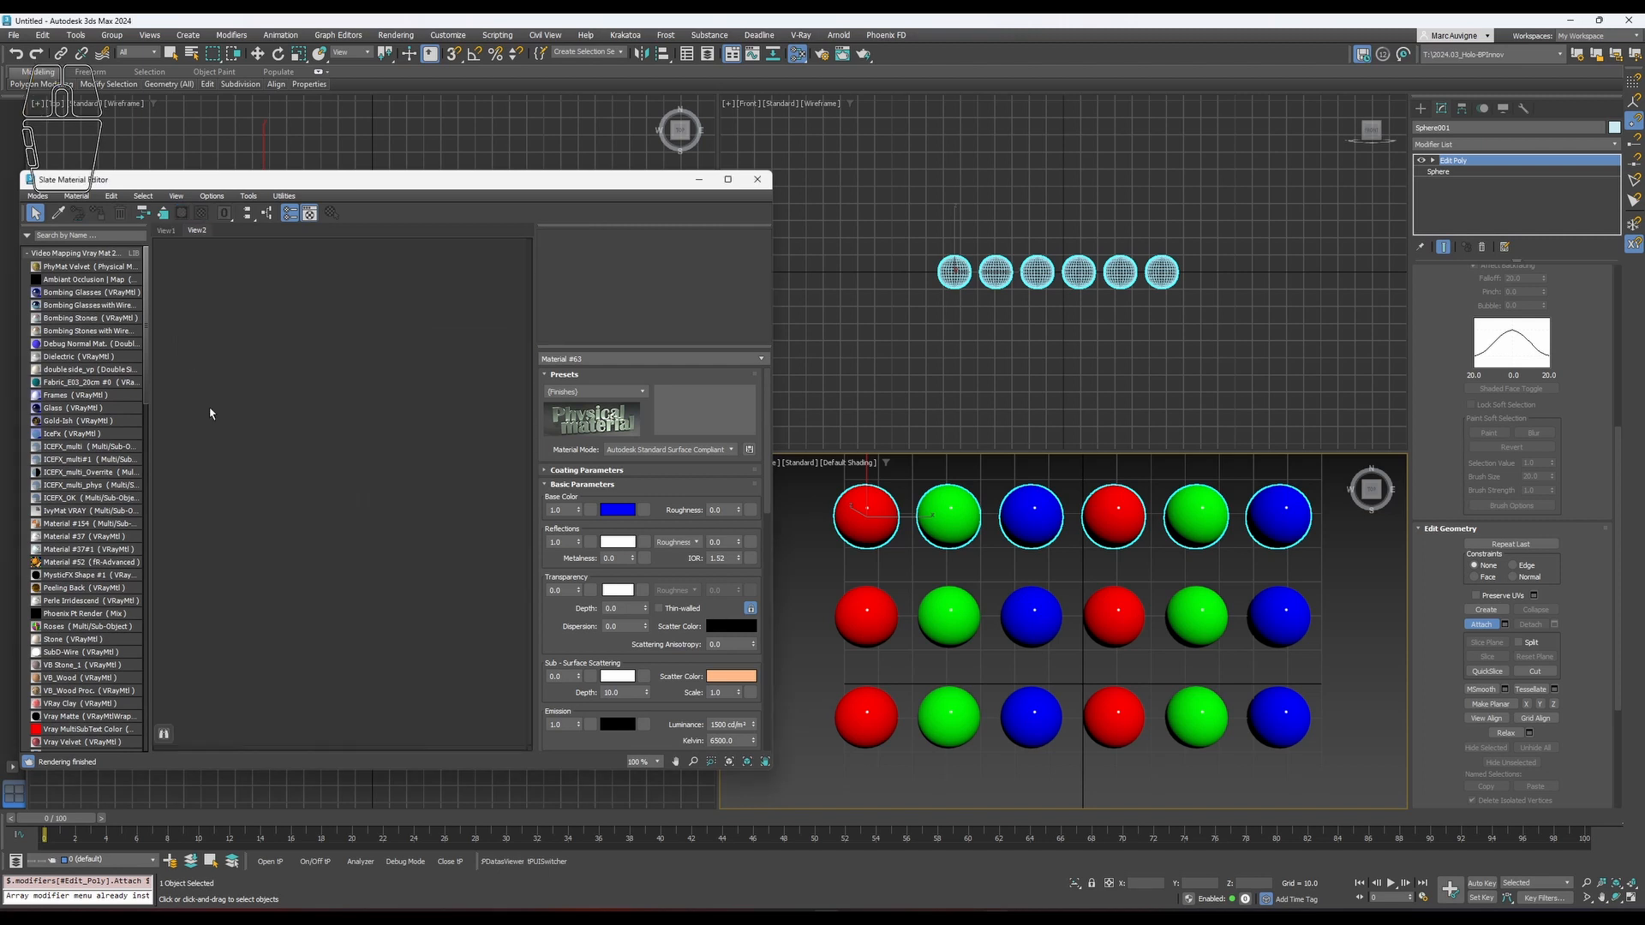
click(60, 215)
click(860, 511)
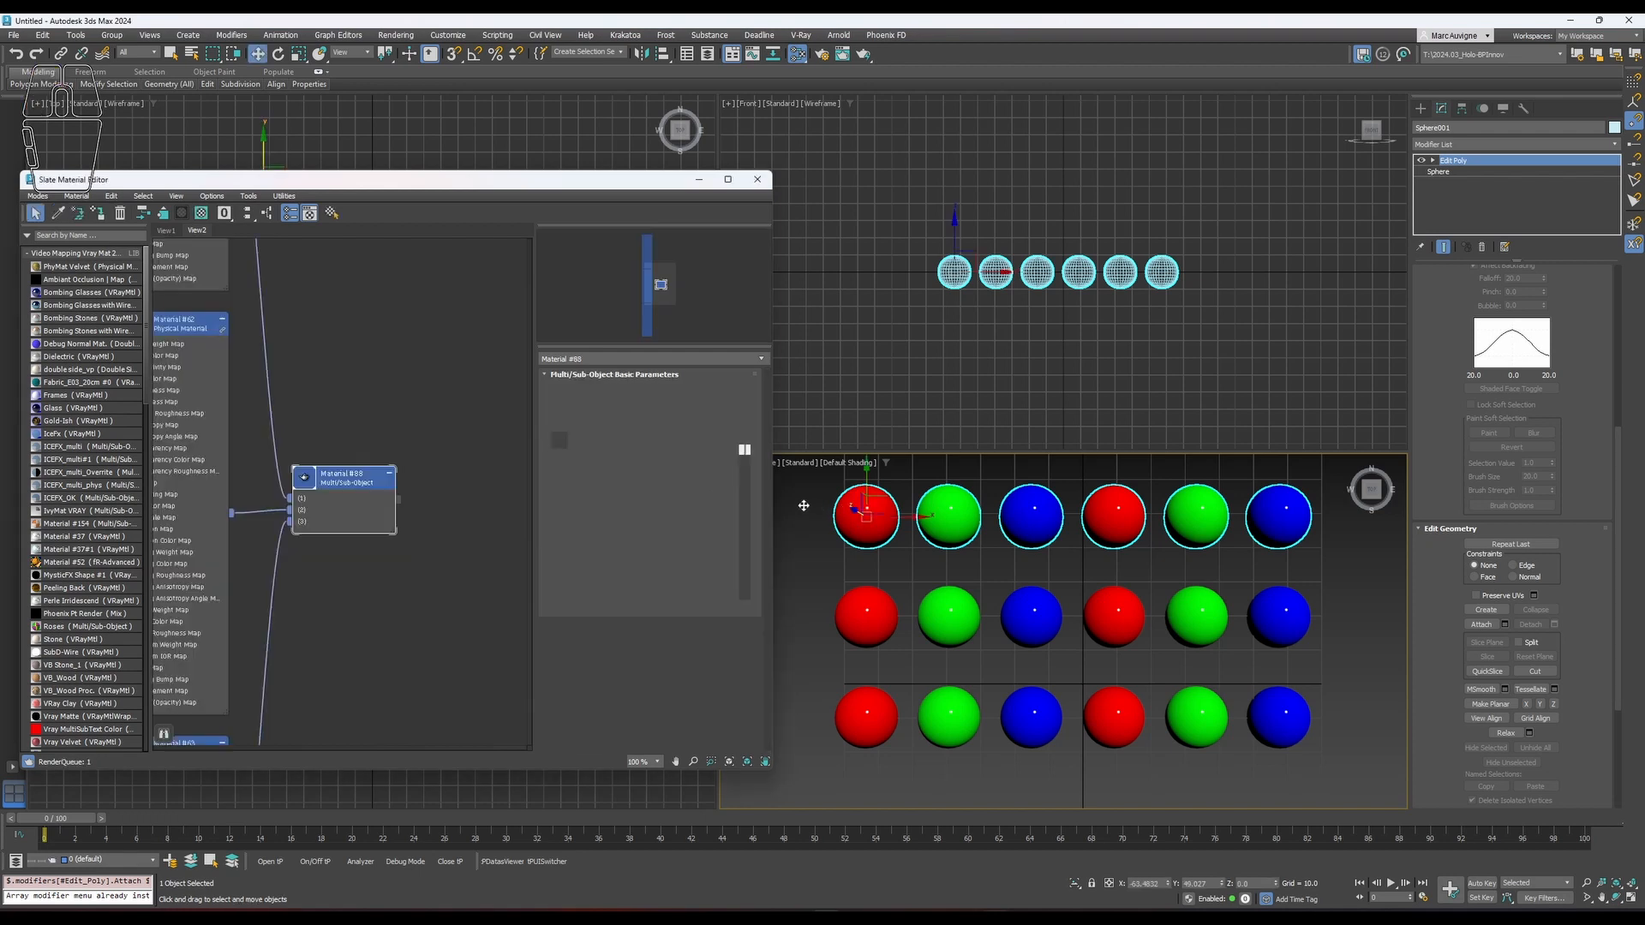
Reposition the Multi/Sub-Object node beside its sub-materials and inspect the ID assigned to each colour.
middle_drag(441, 536, 495, 605)
drag(408, 551, 448, 407)
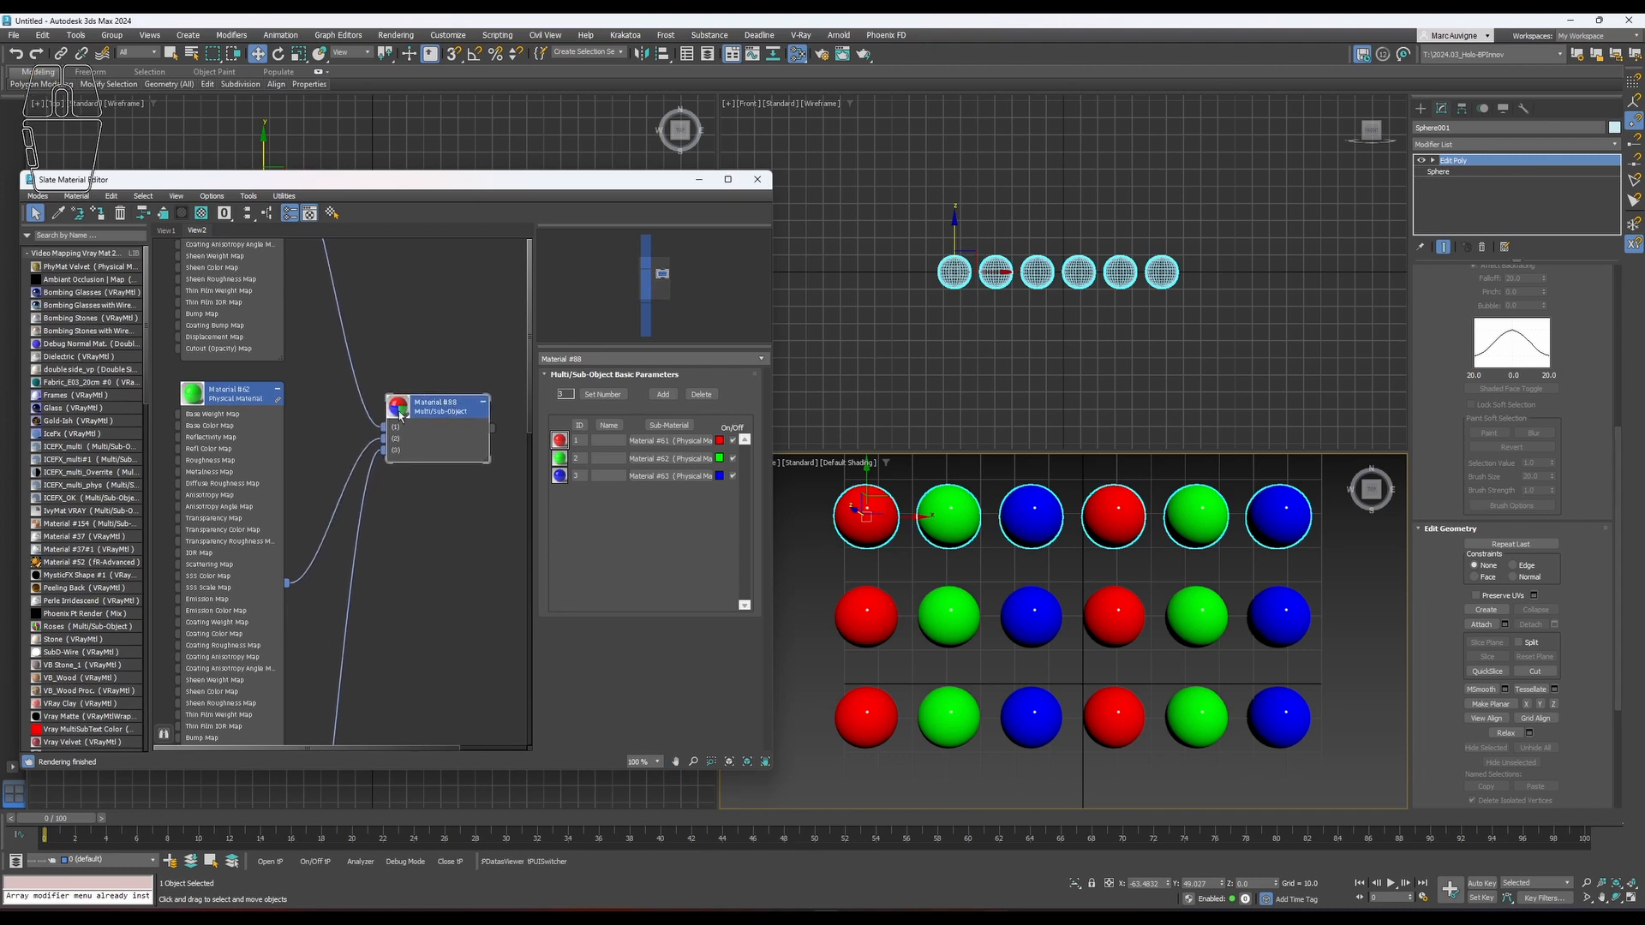
drag(581, 440, 553, 438)
click(577, 459)
click(578, 475)
Compare the second row's individual spheres with the separate red, green and blue materials in View1.
drag(803, 586, 1290, 638)
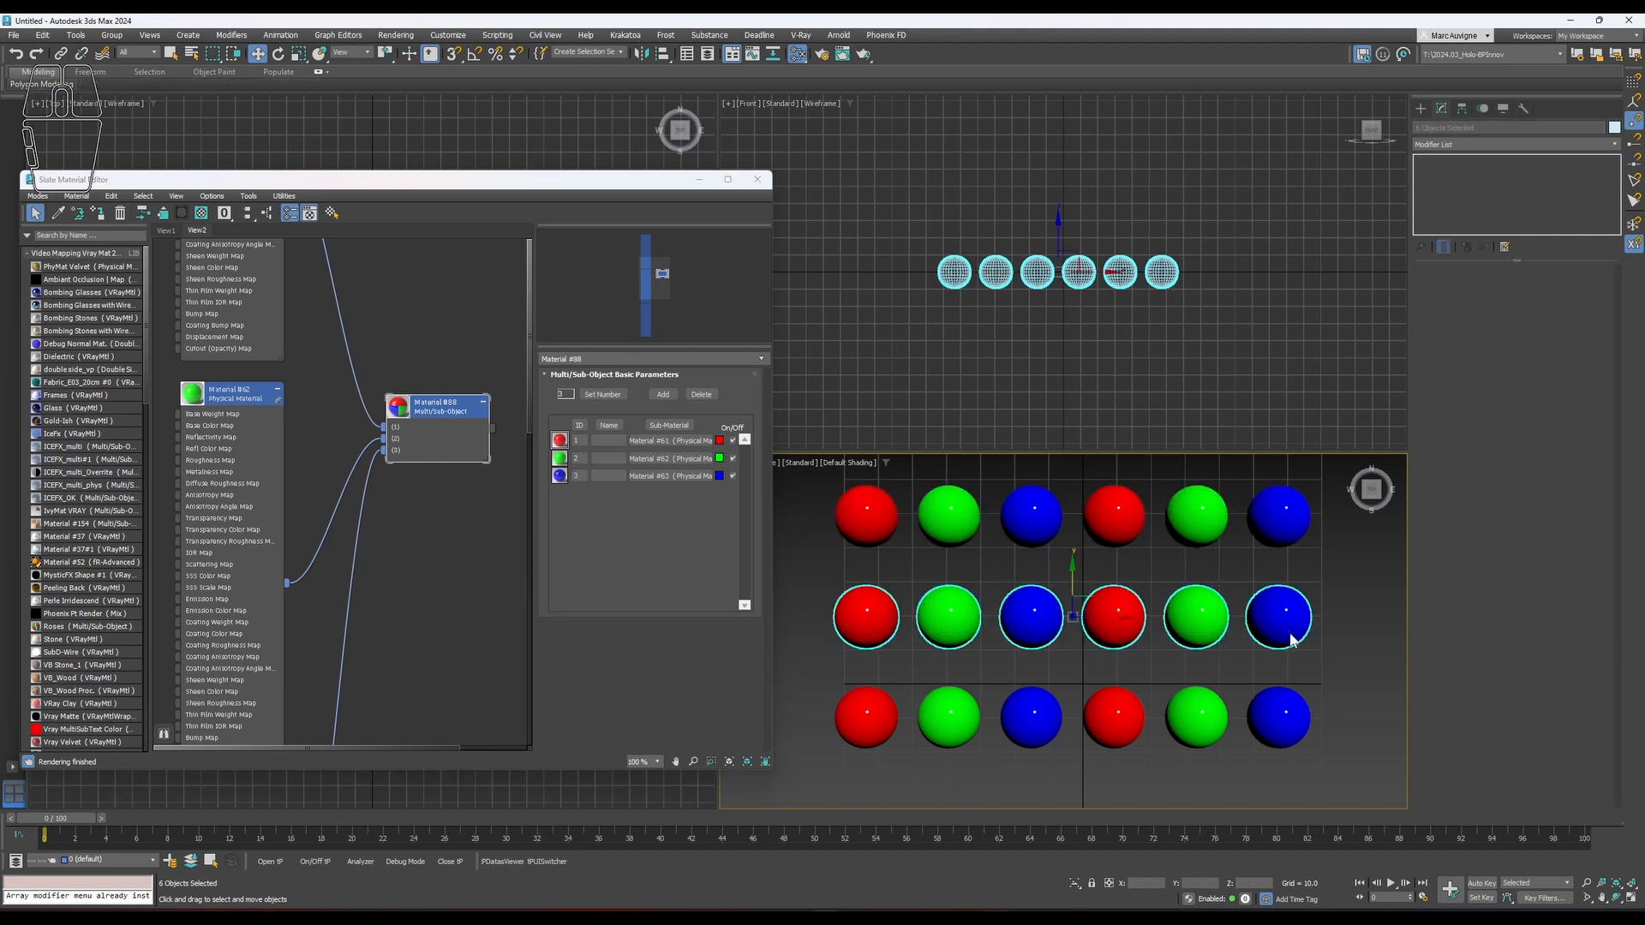
click(864, 611)
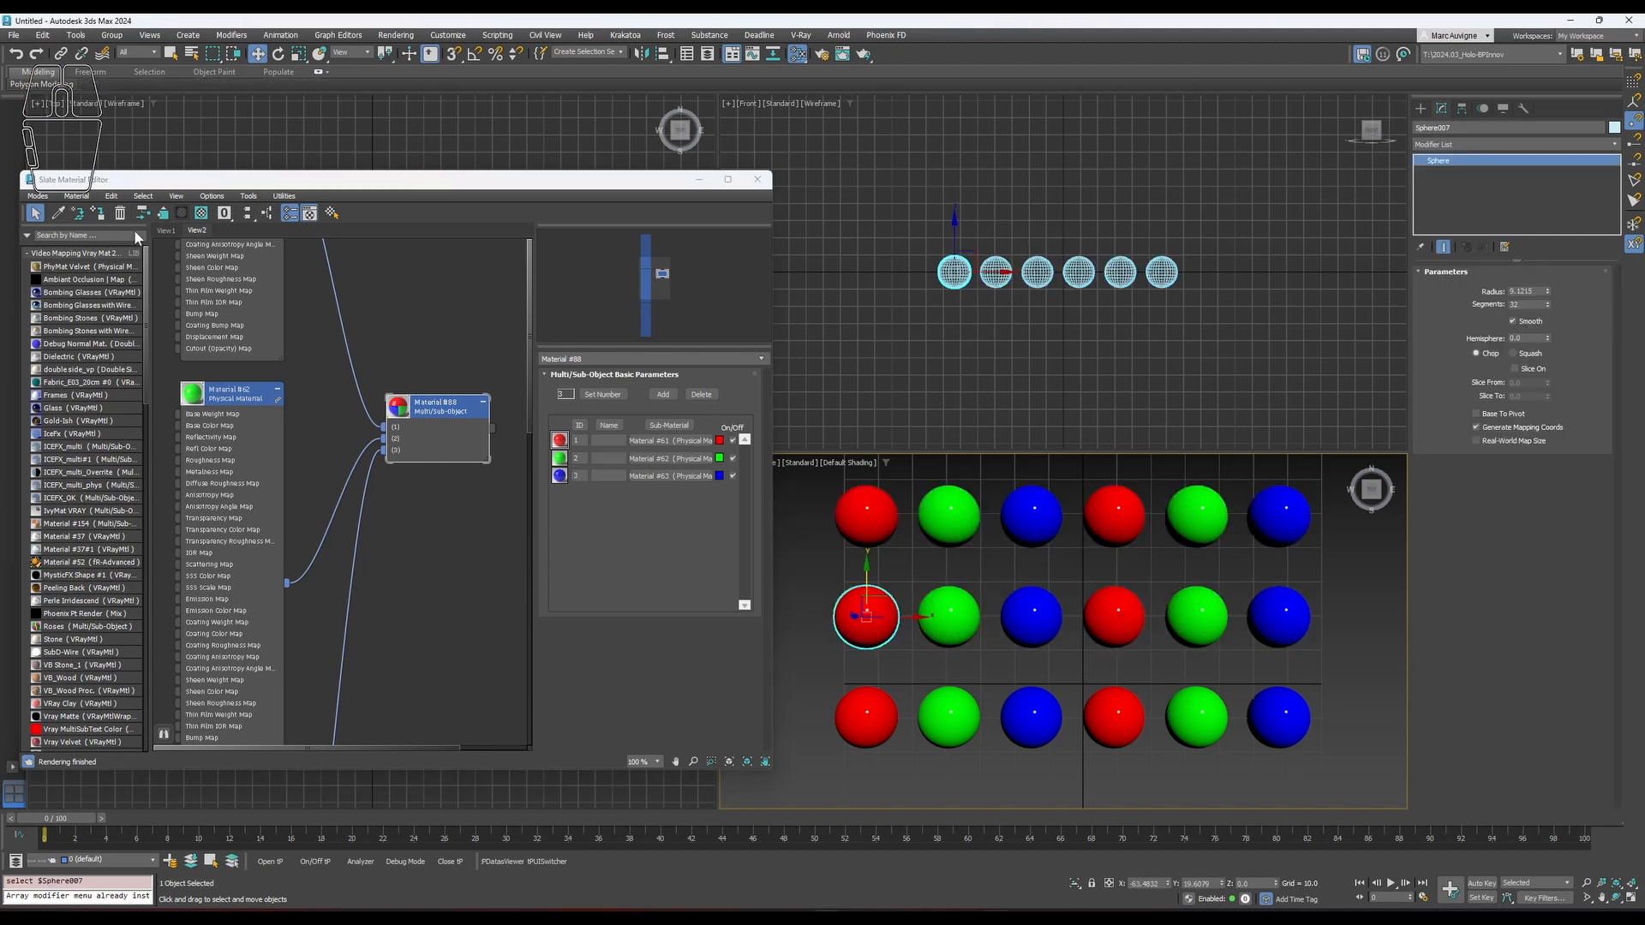
click(164, 229)
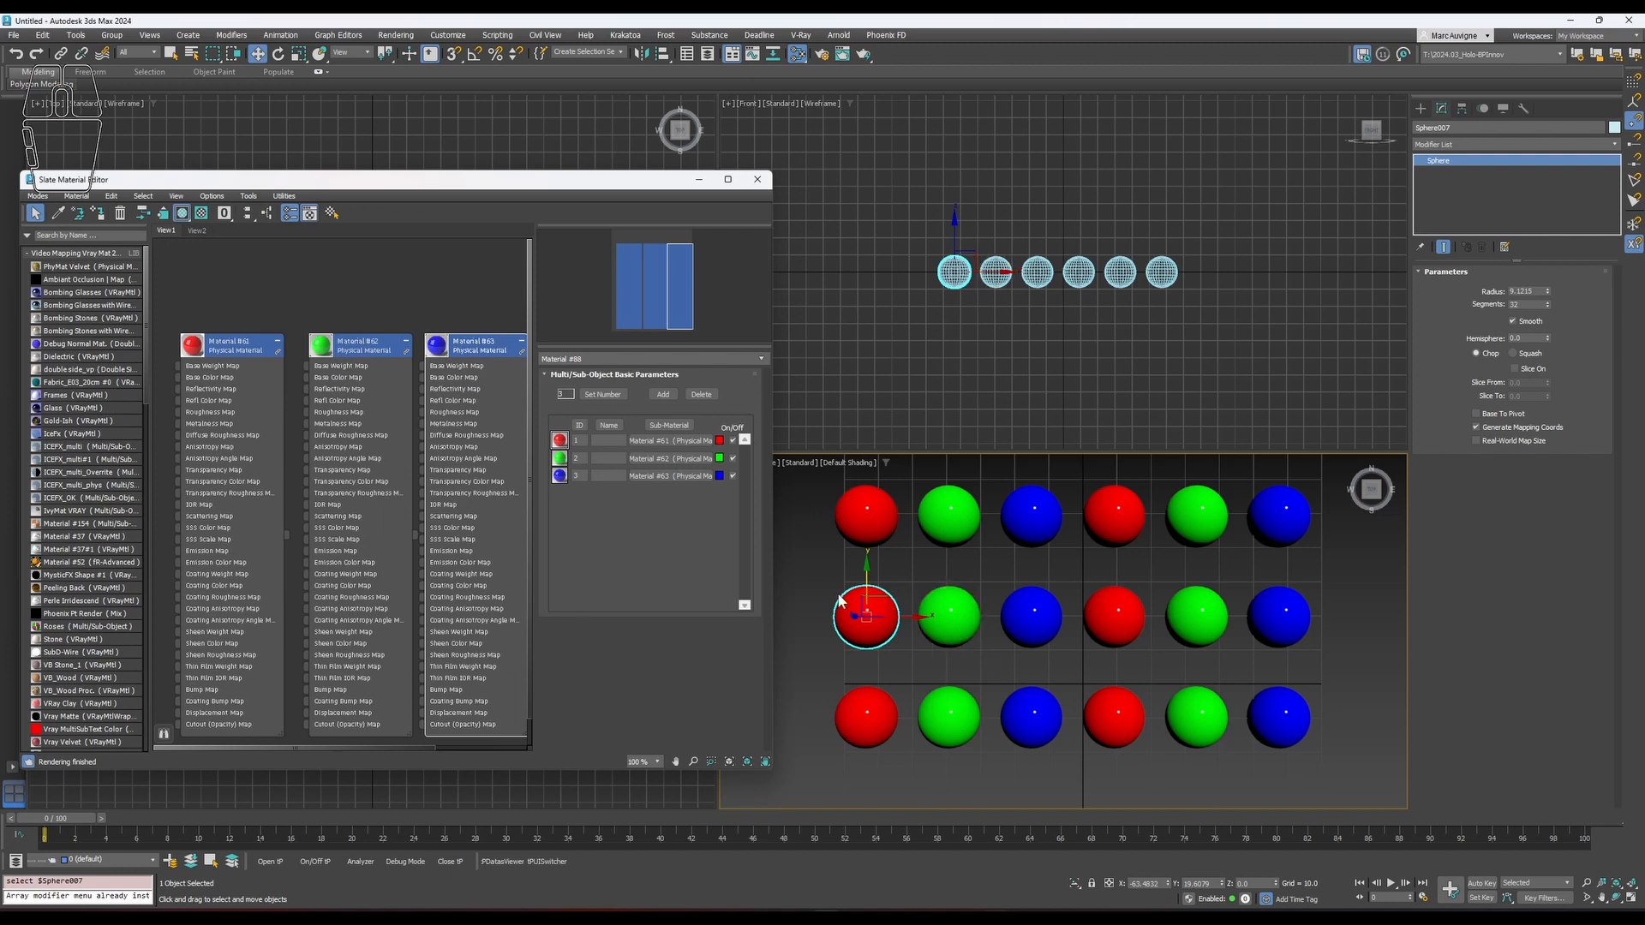
click(1083, 624)
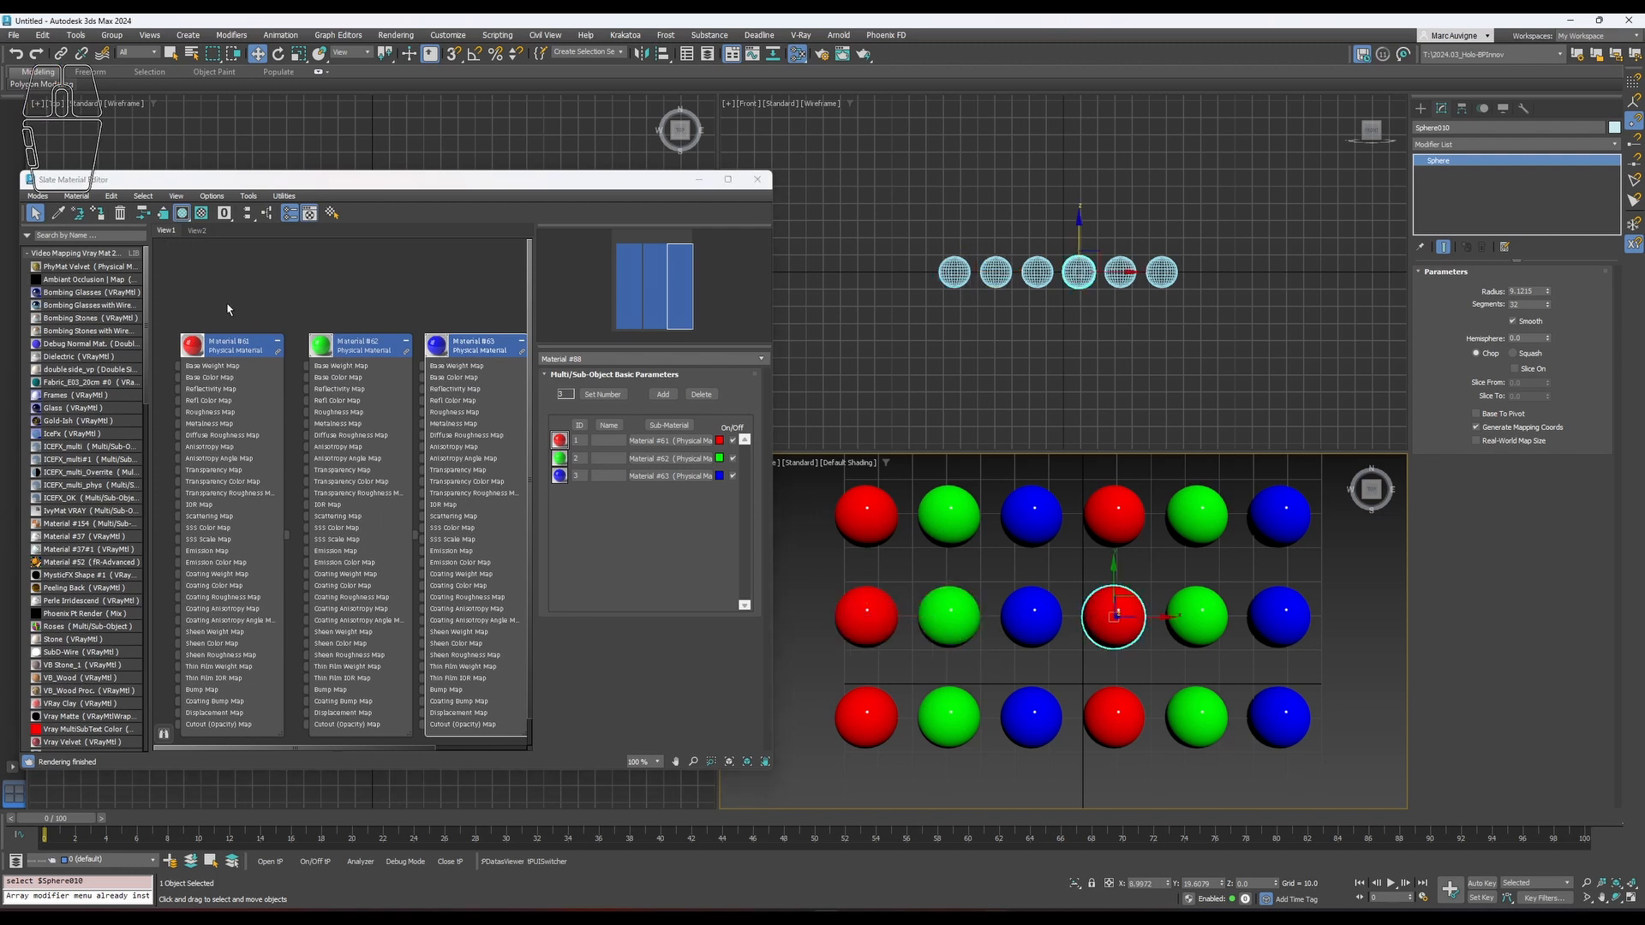
drag(230, 362, 217, 348)
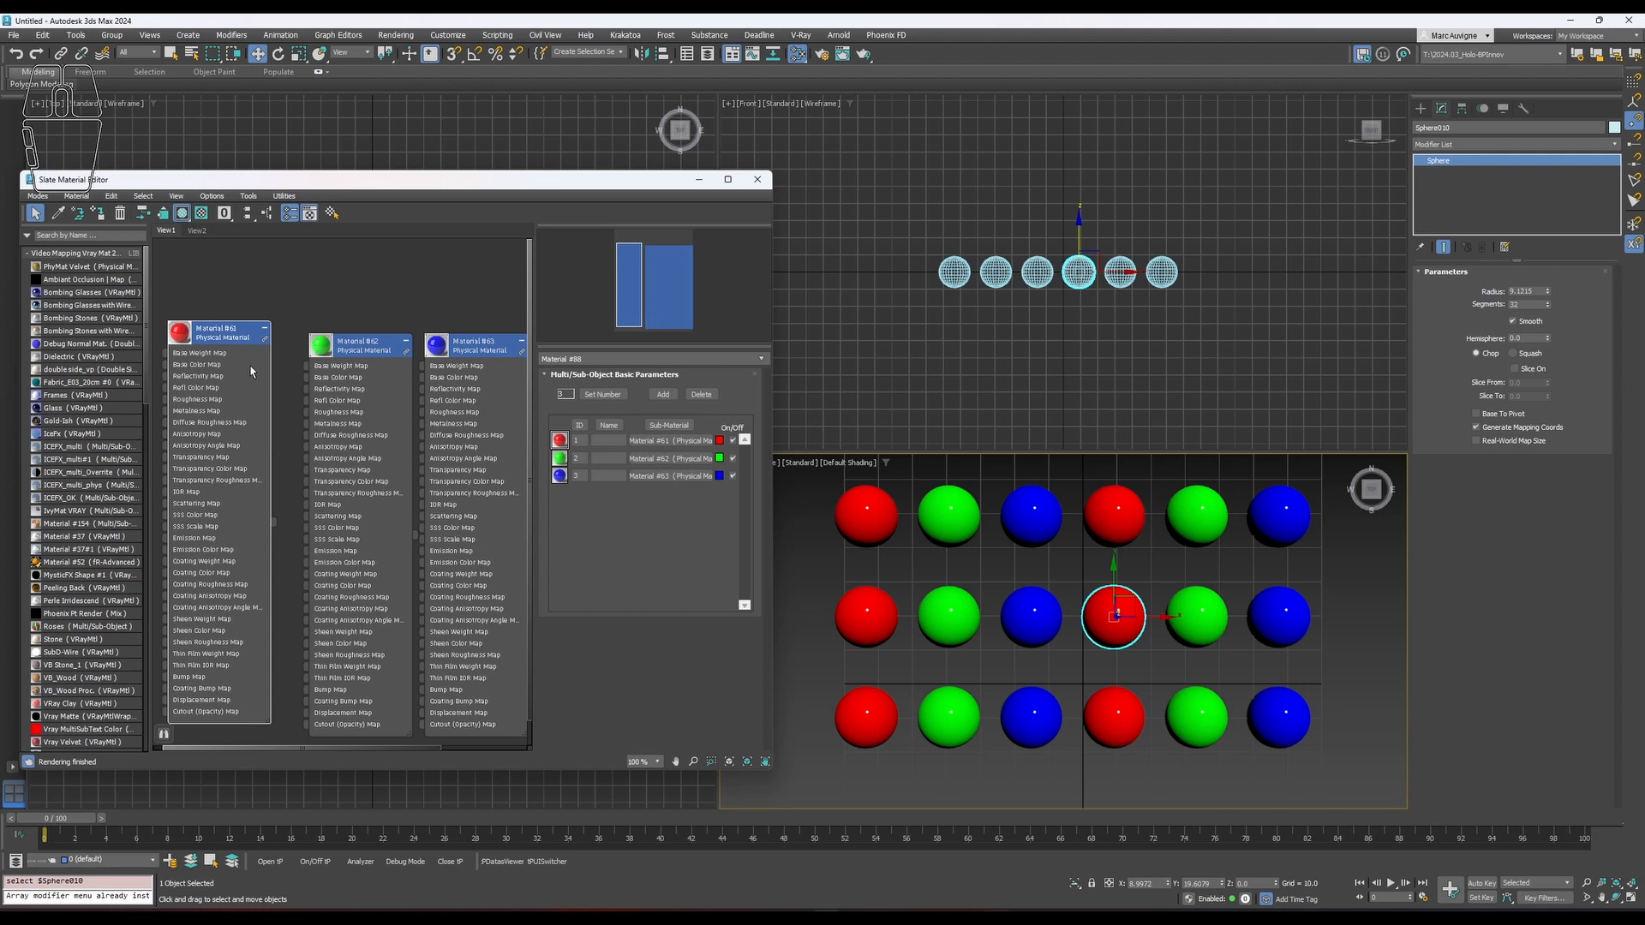
click(940, 623)
click(1193, 622)
drag(361, 386, 348, 387)
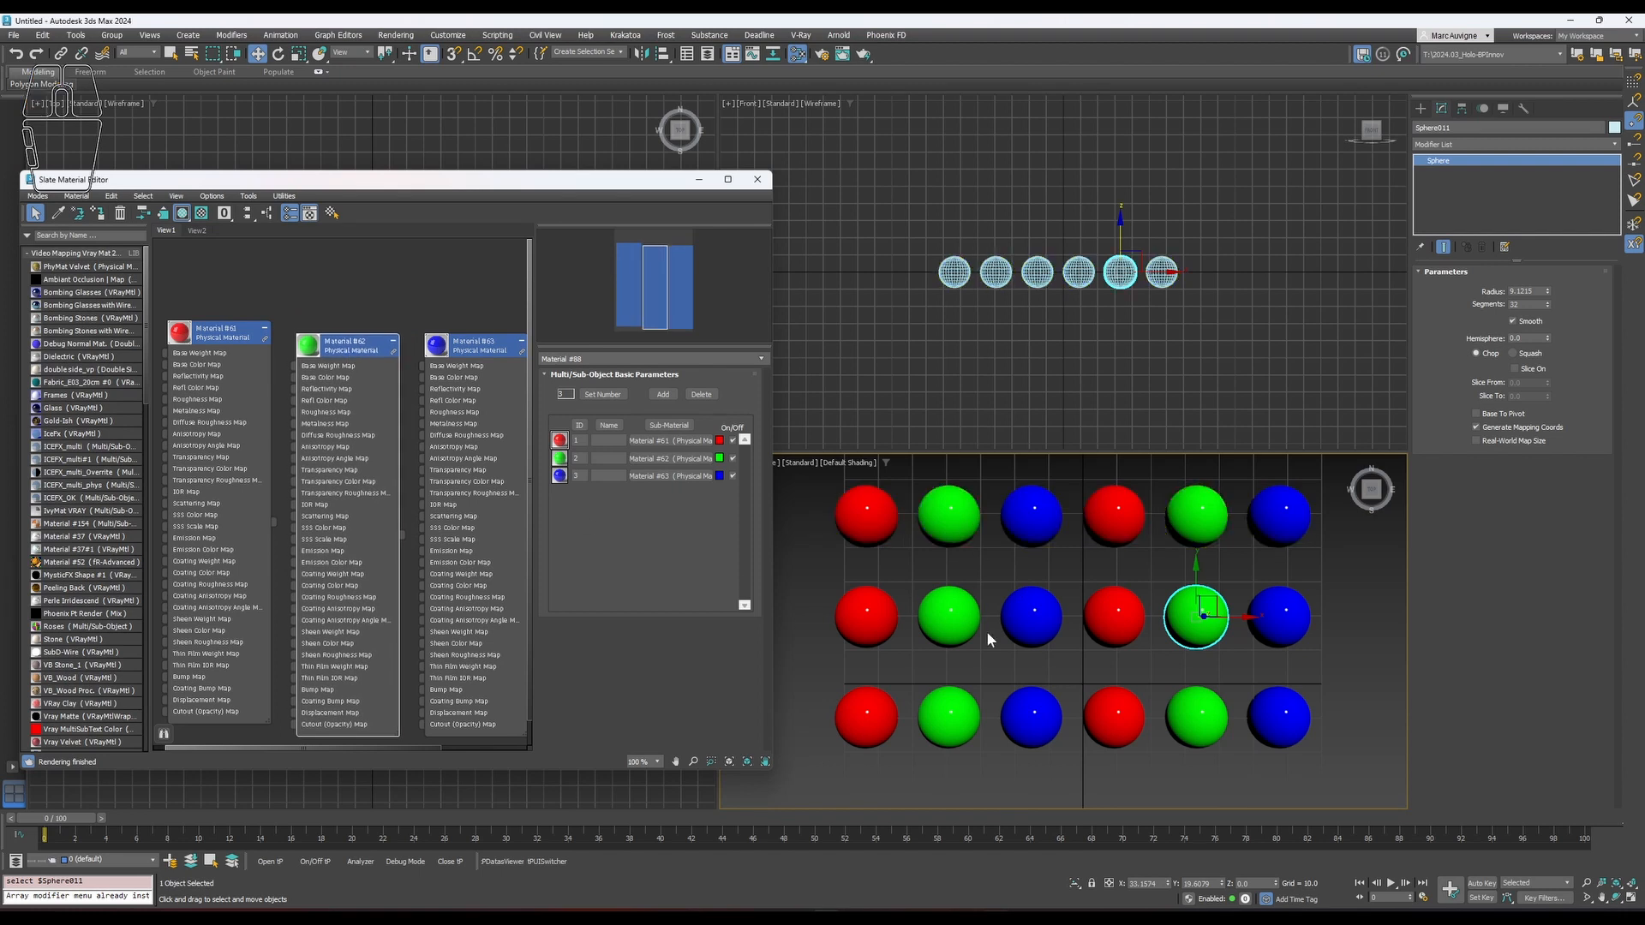
drag(476, 345, 476, 332)
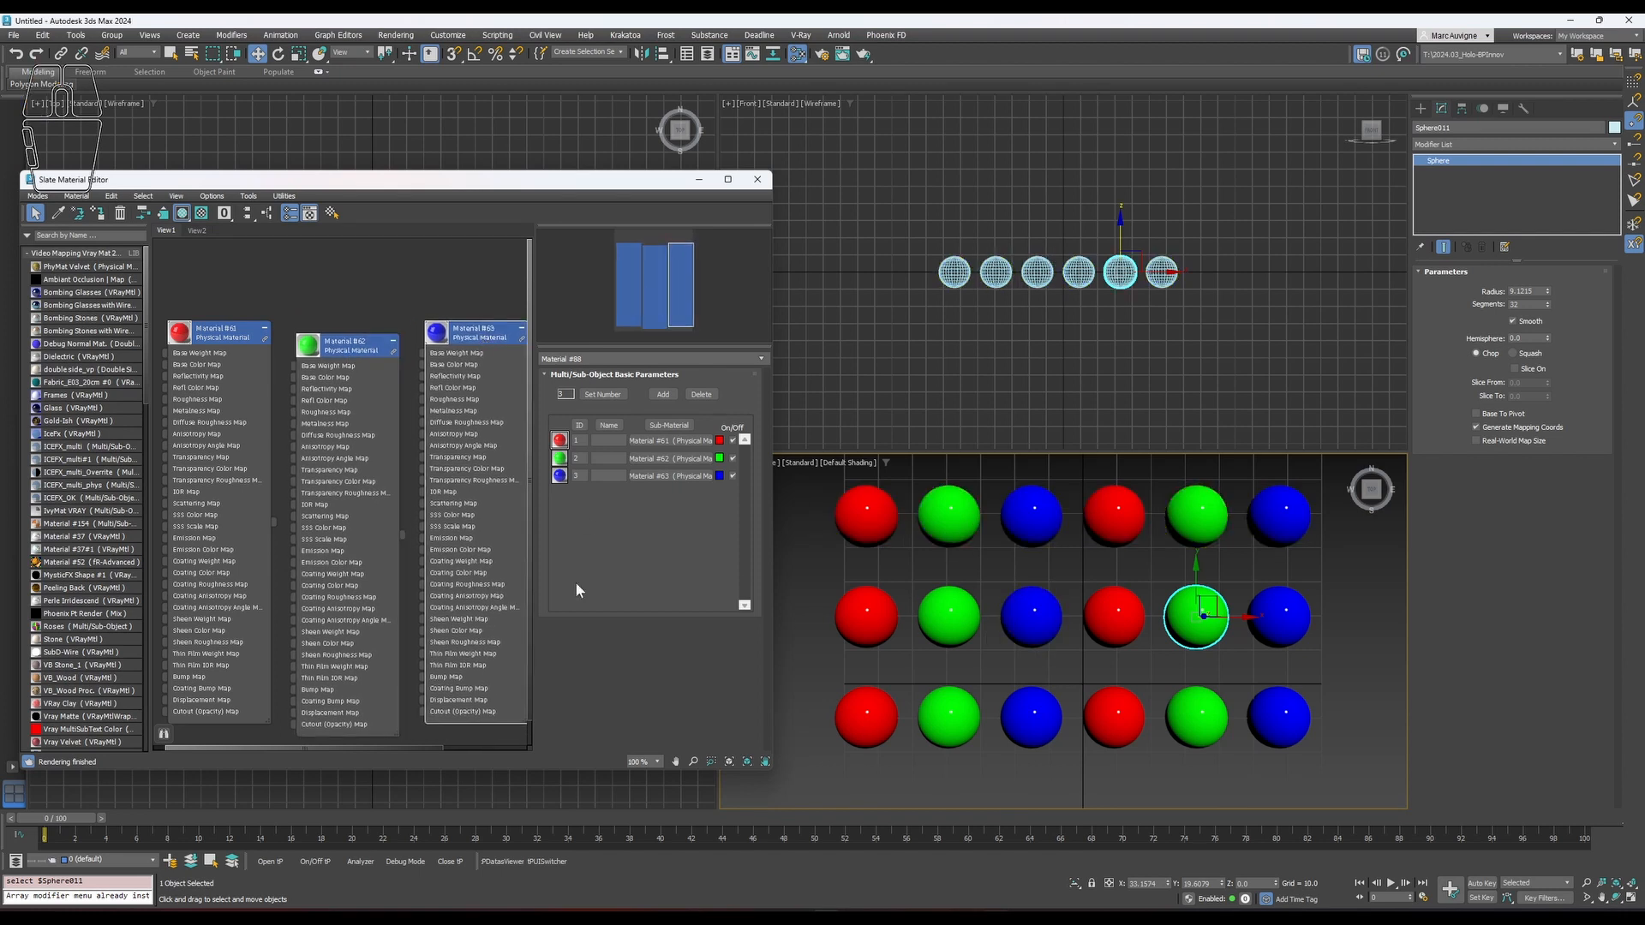
Add an Edit Poly modifier to the red sphere at the start of the second row.
click(866, 615)
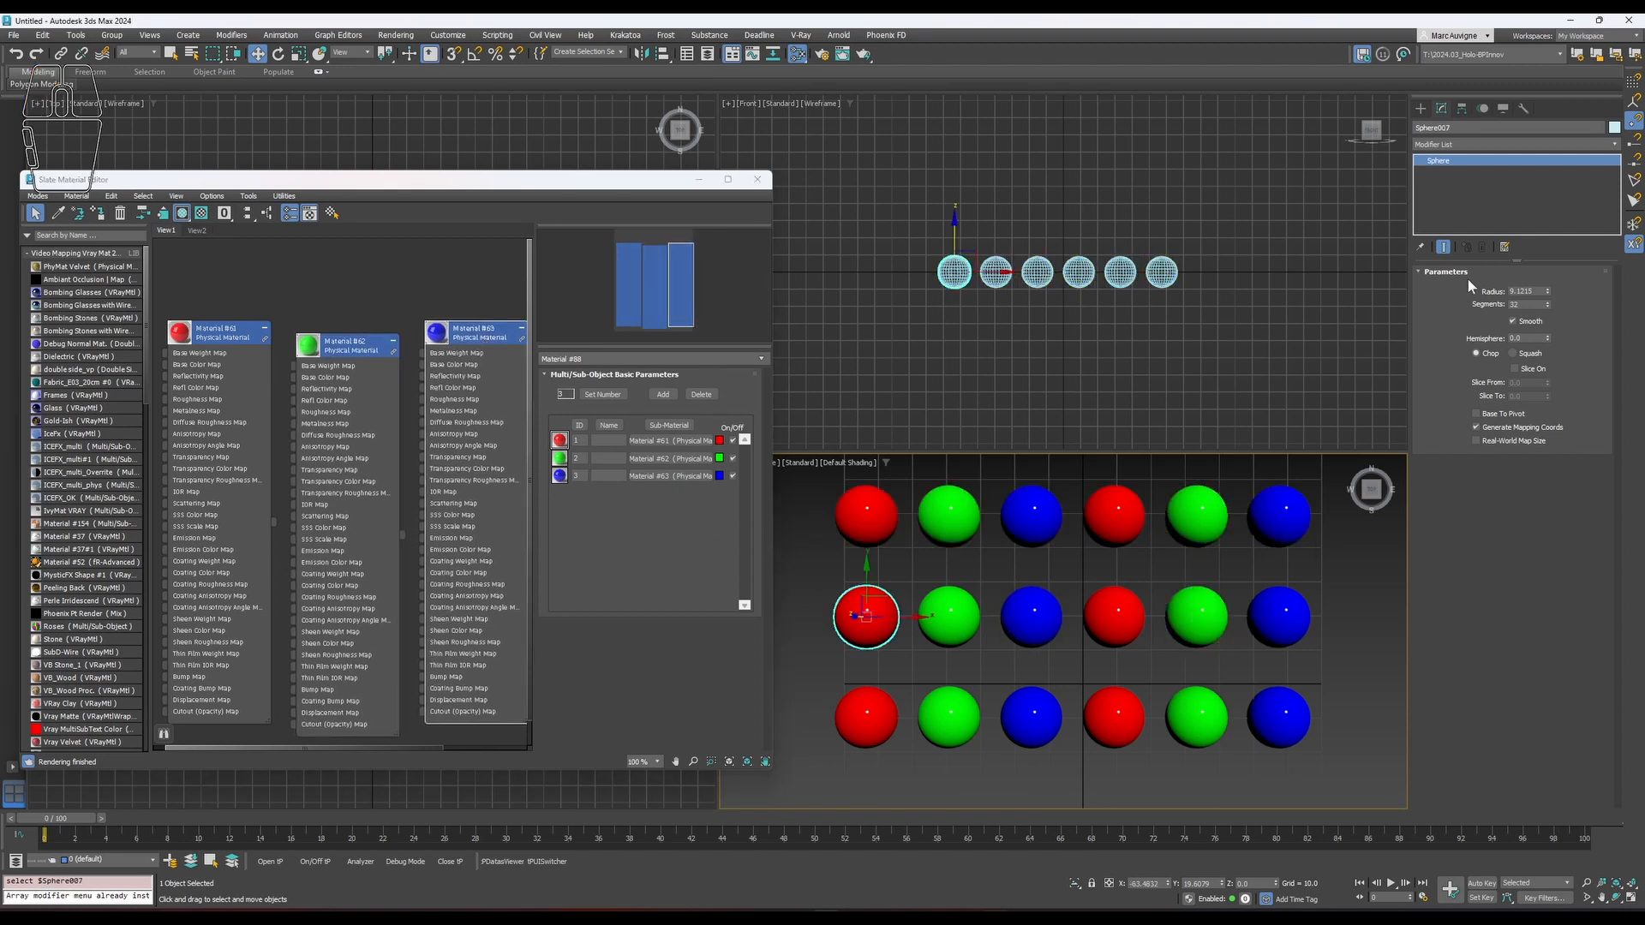
click(1473, 145)
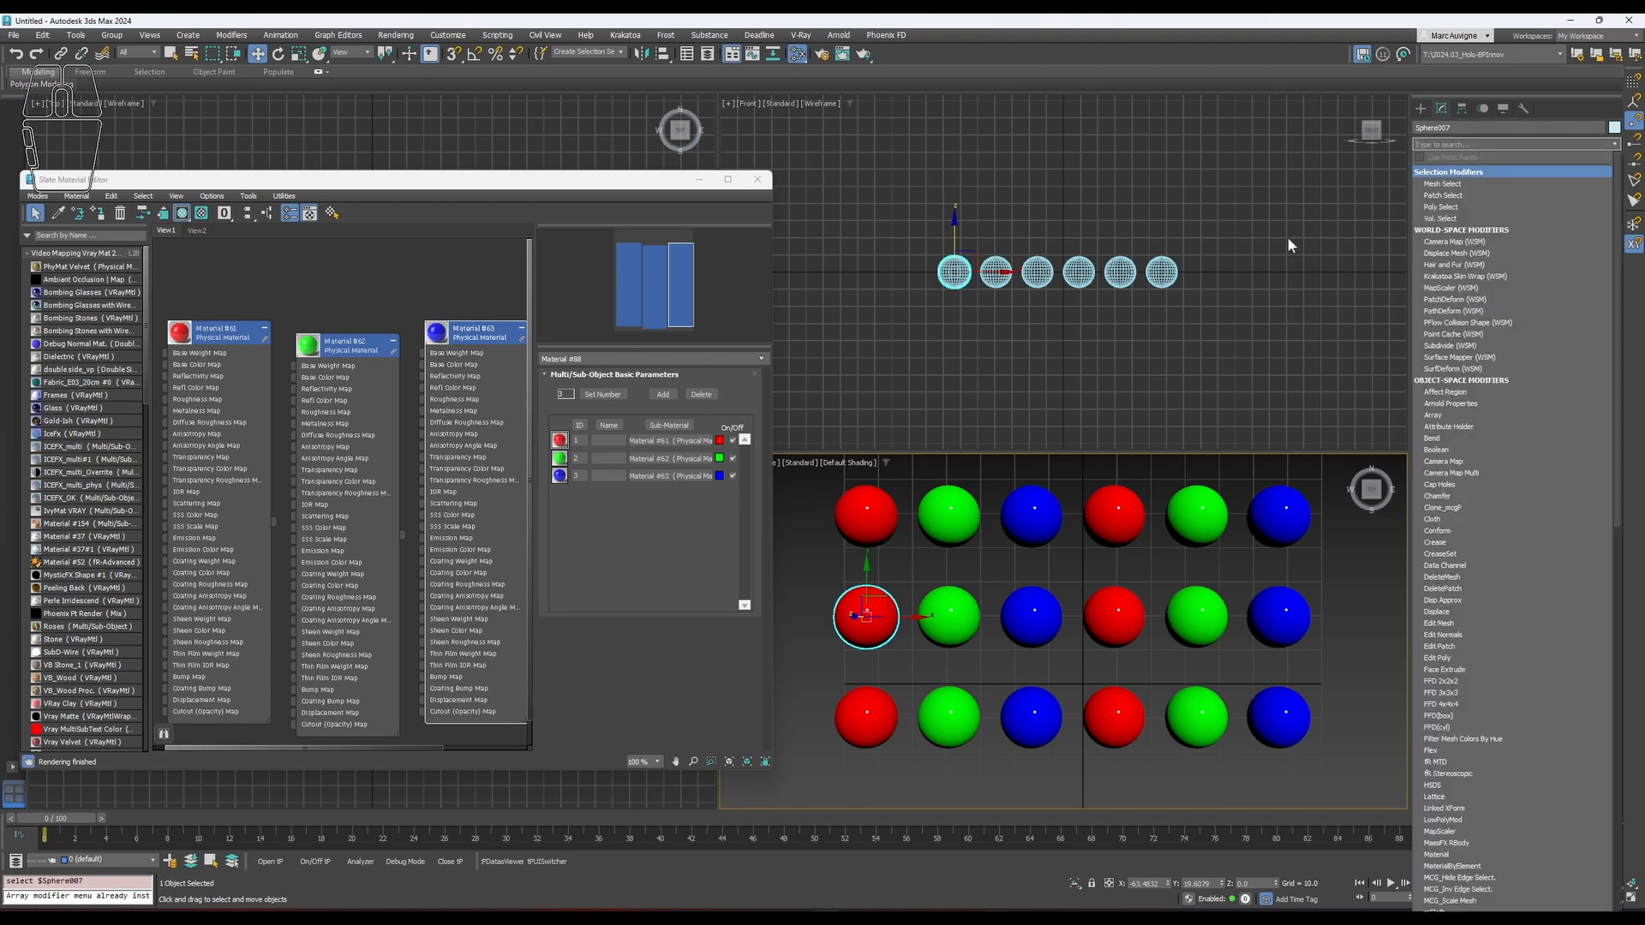
click(1443, 657)
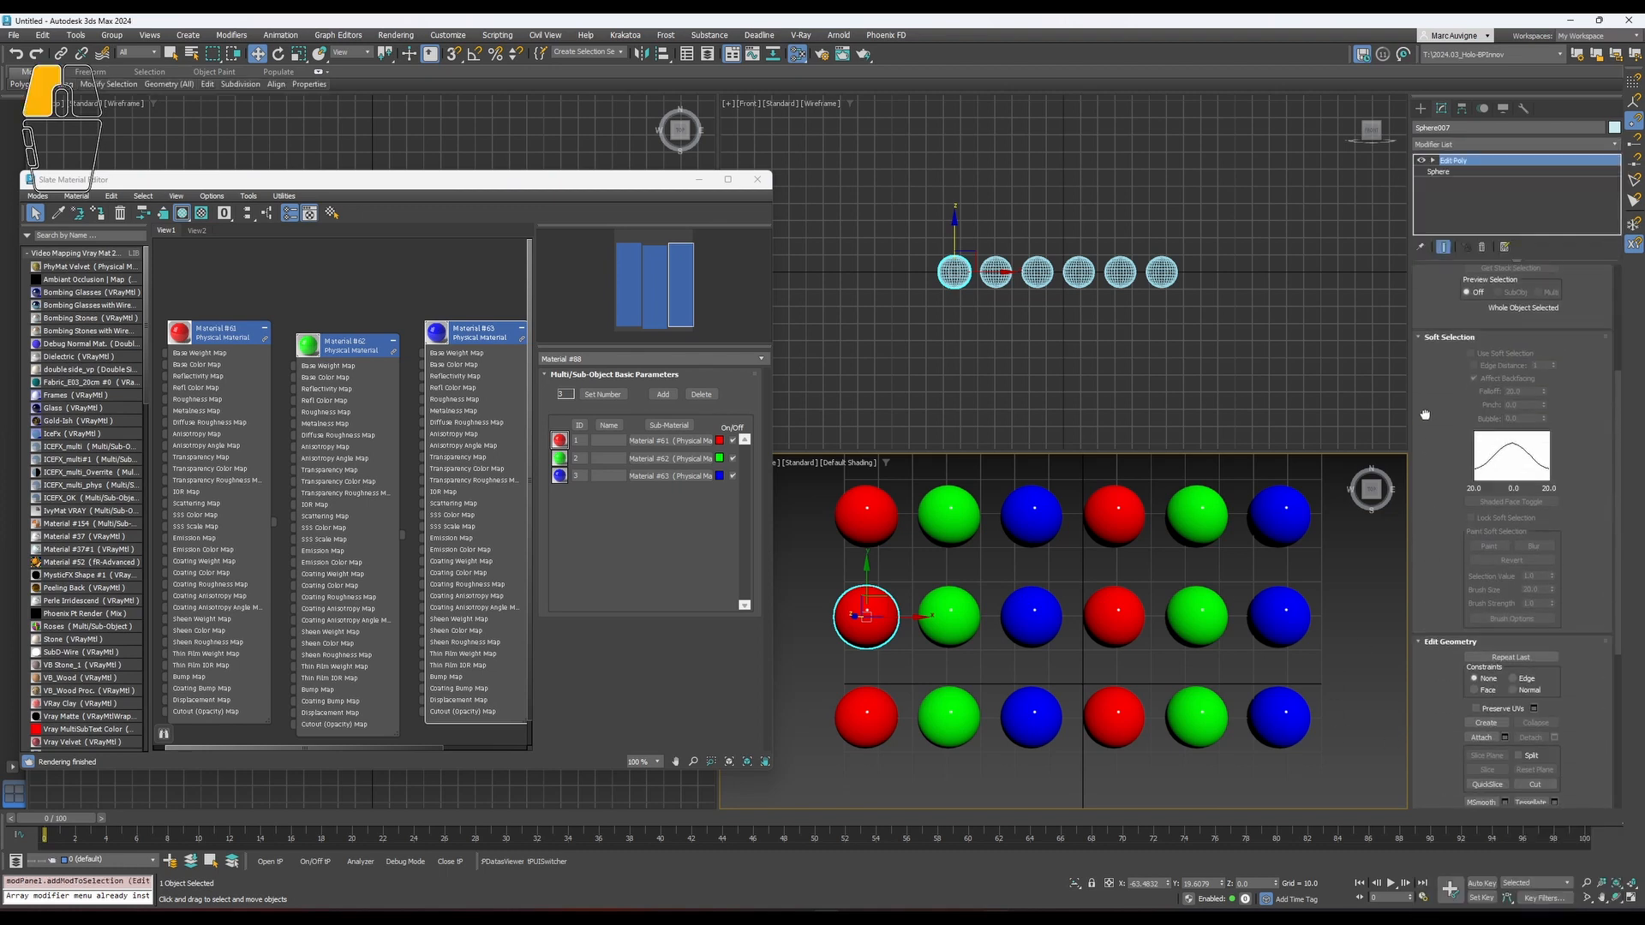
scroll(1425, 414, down, 2)
click(1477, 677)
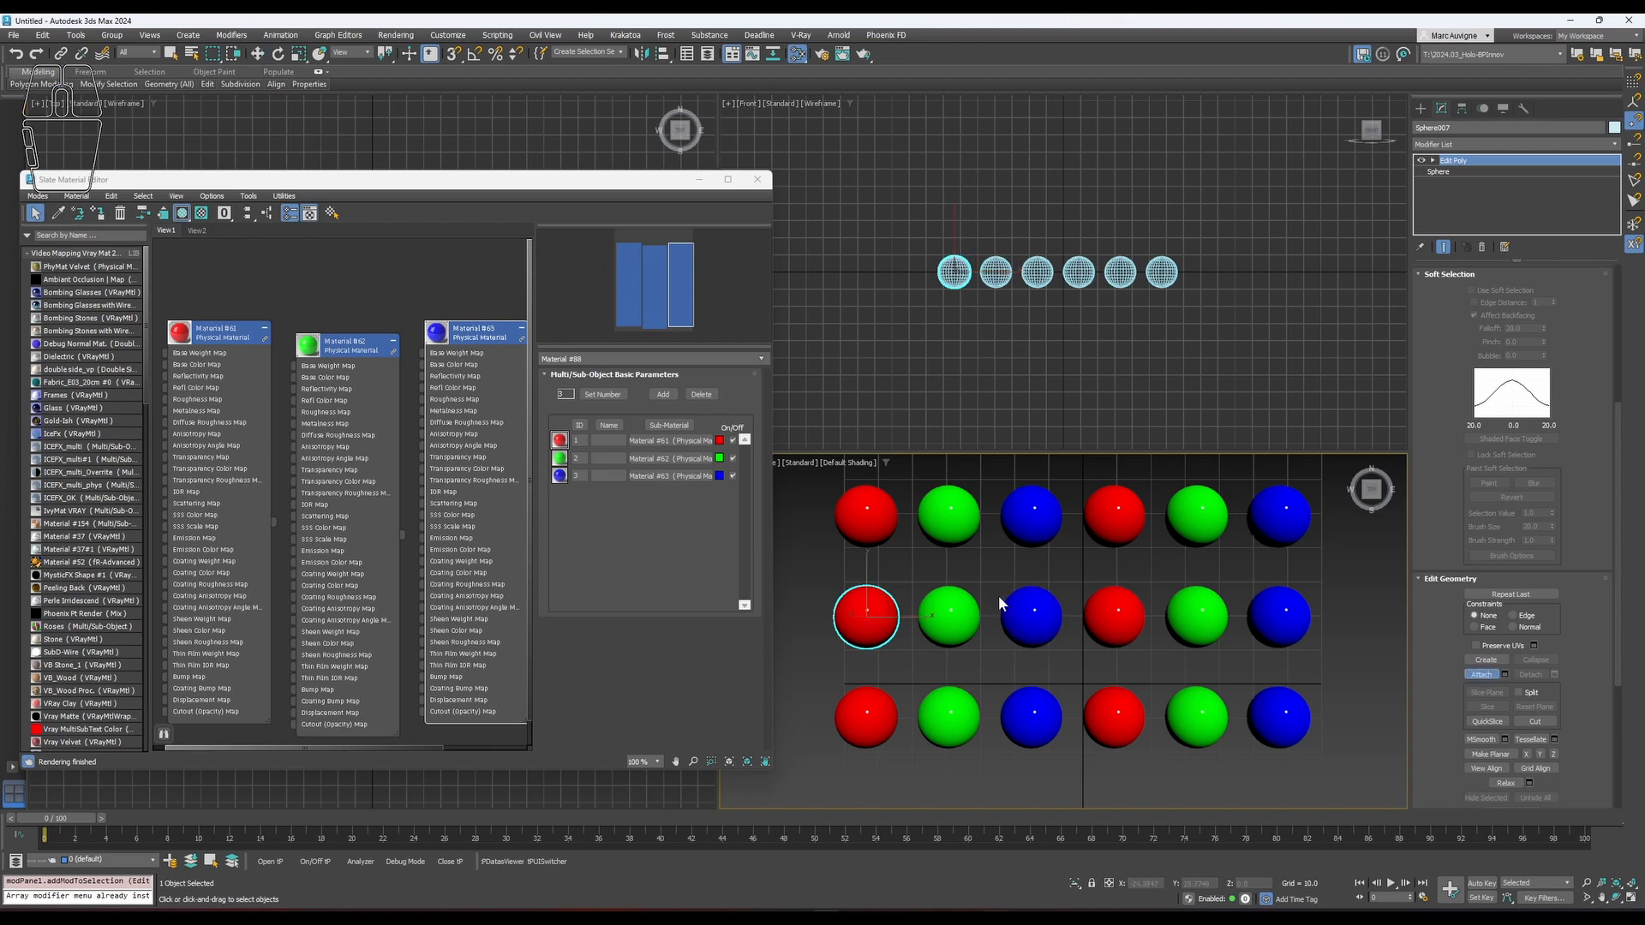
click(942, 613)
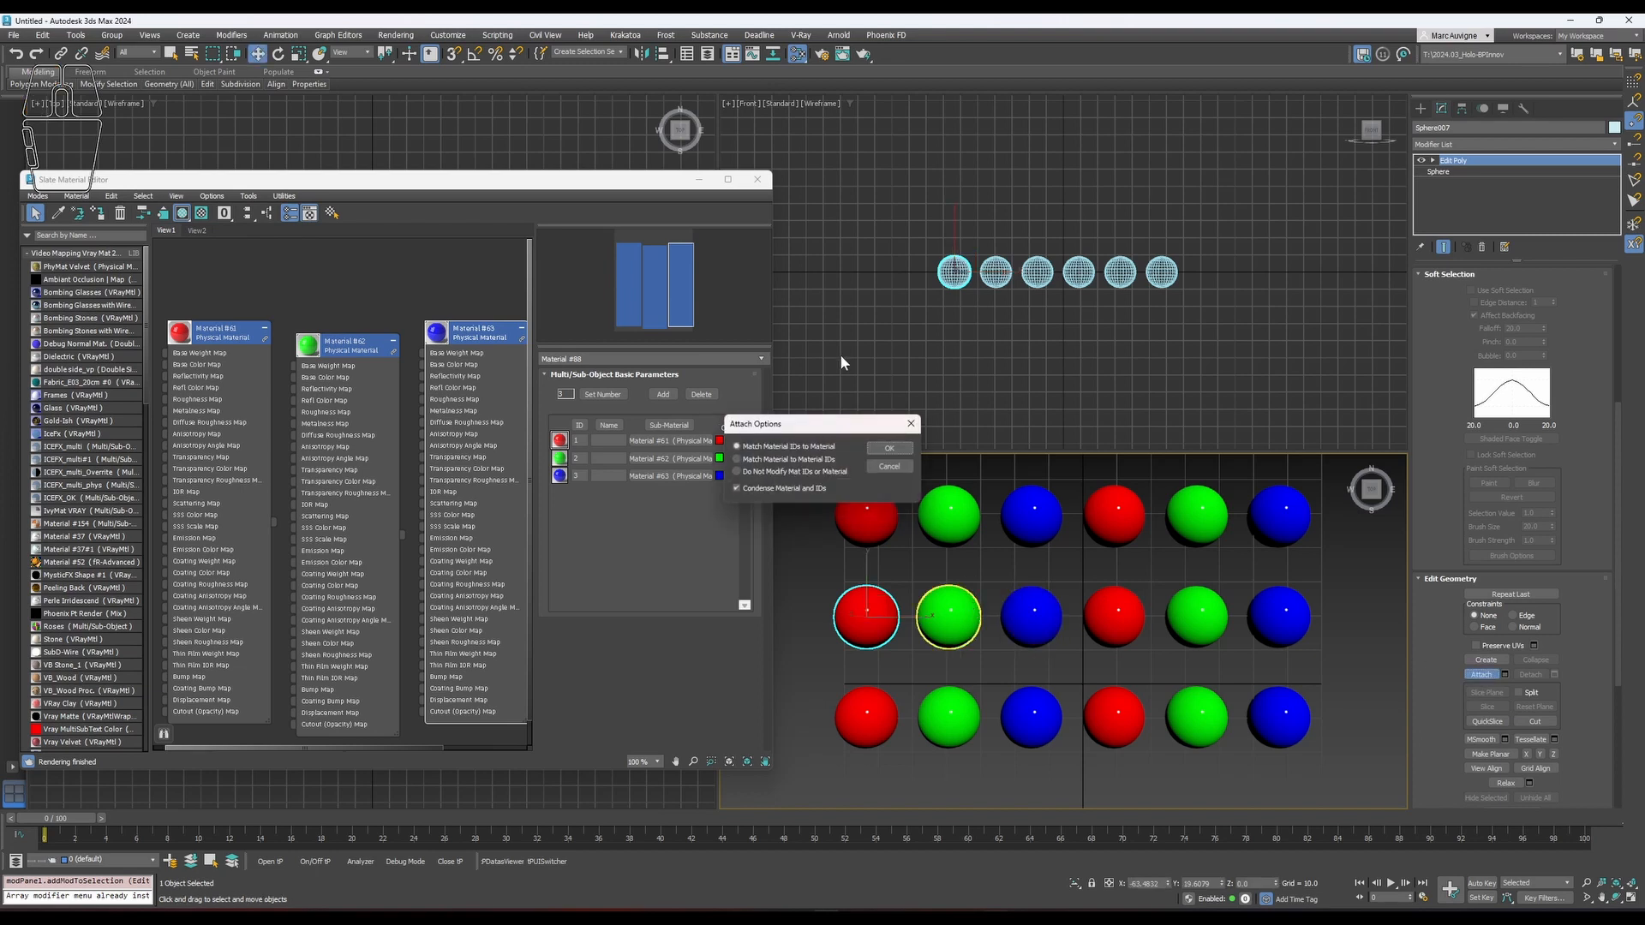
click(754, 462)
click(902, 468)
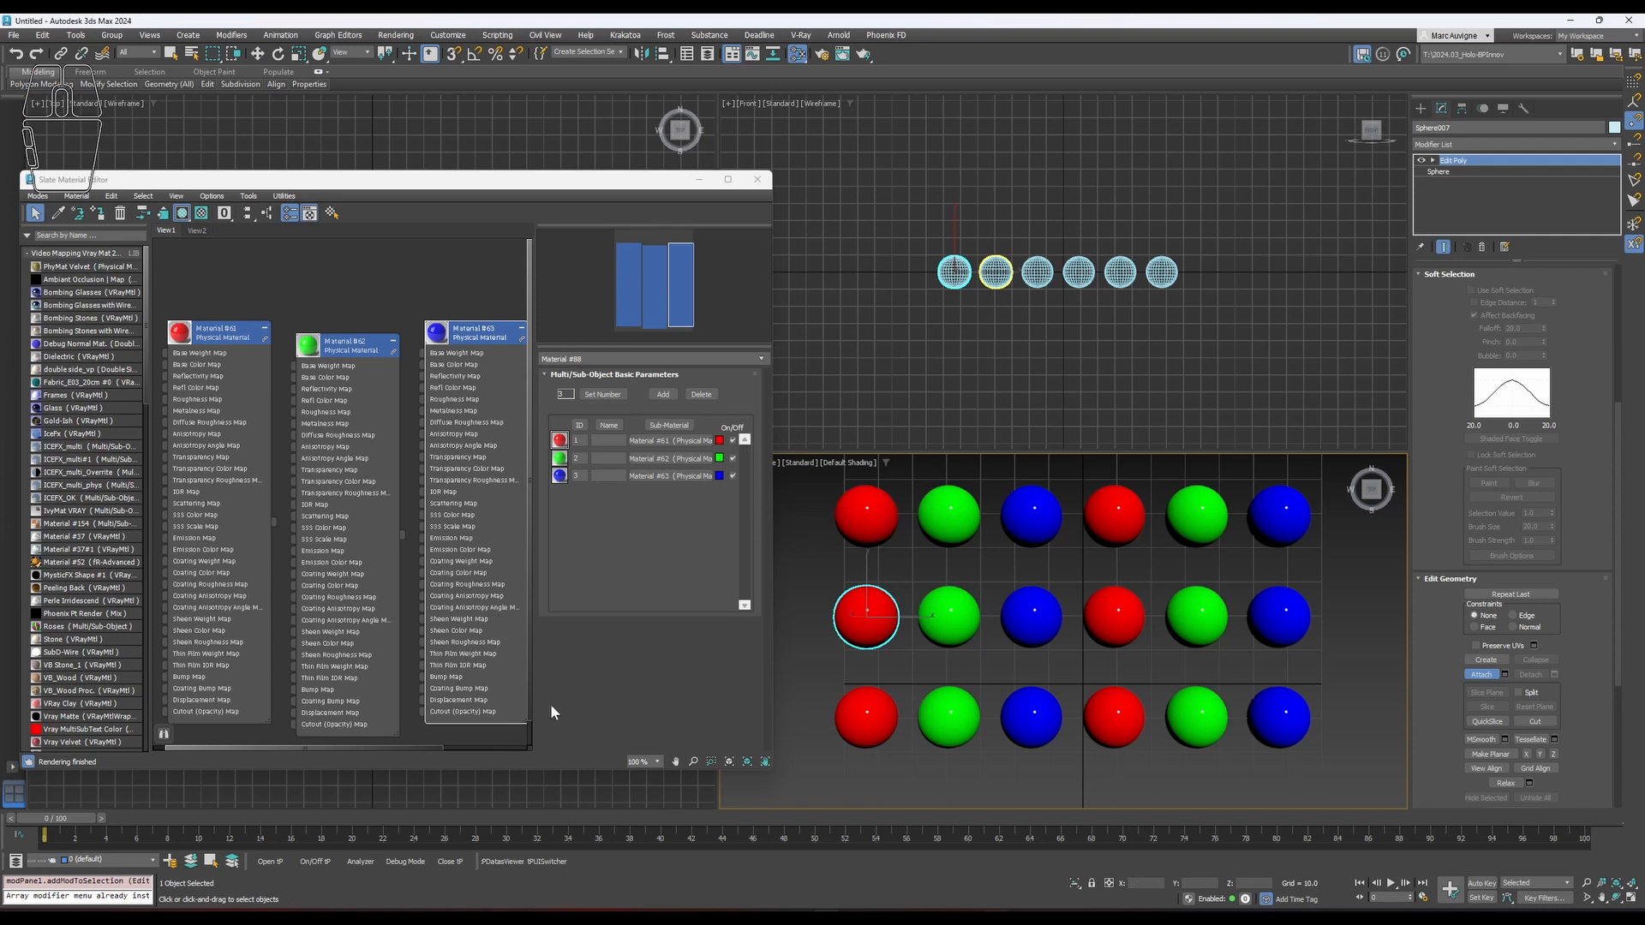
Select all polygons of the second row's first red sphere and check their material ID.
click(857, 614)
key(w)
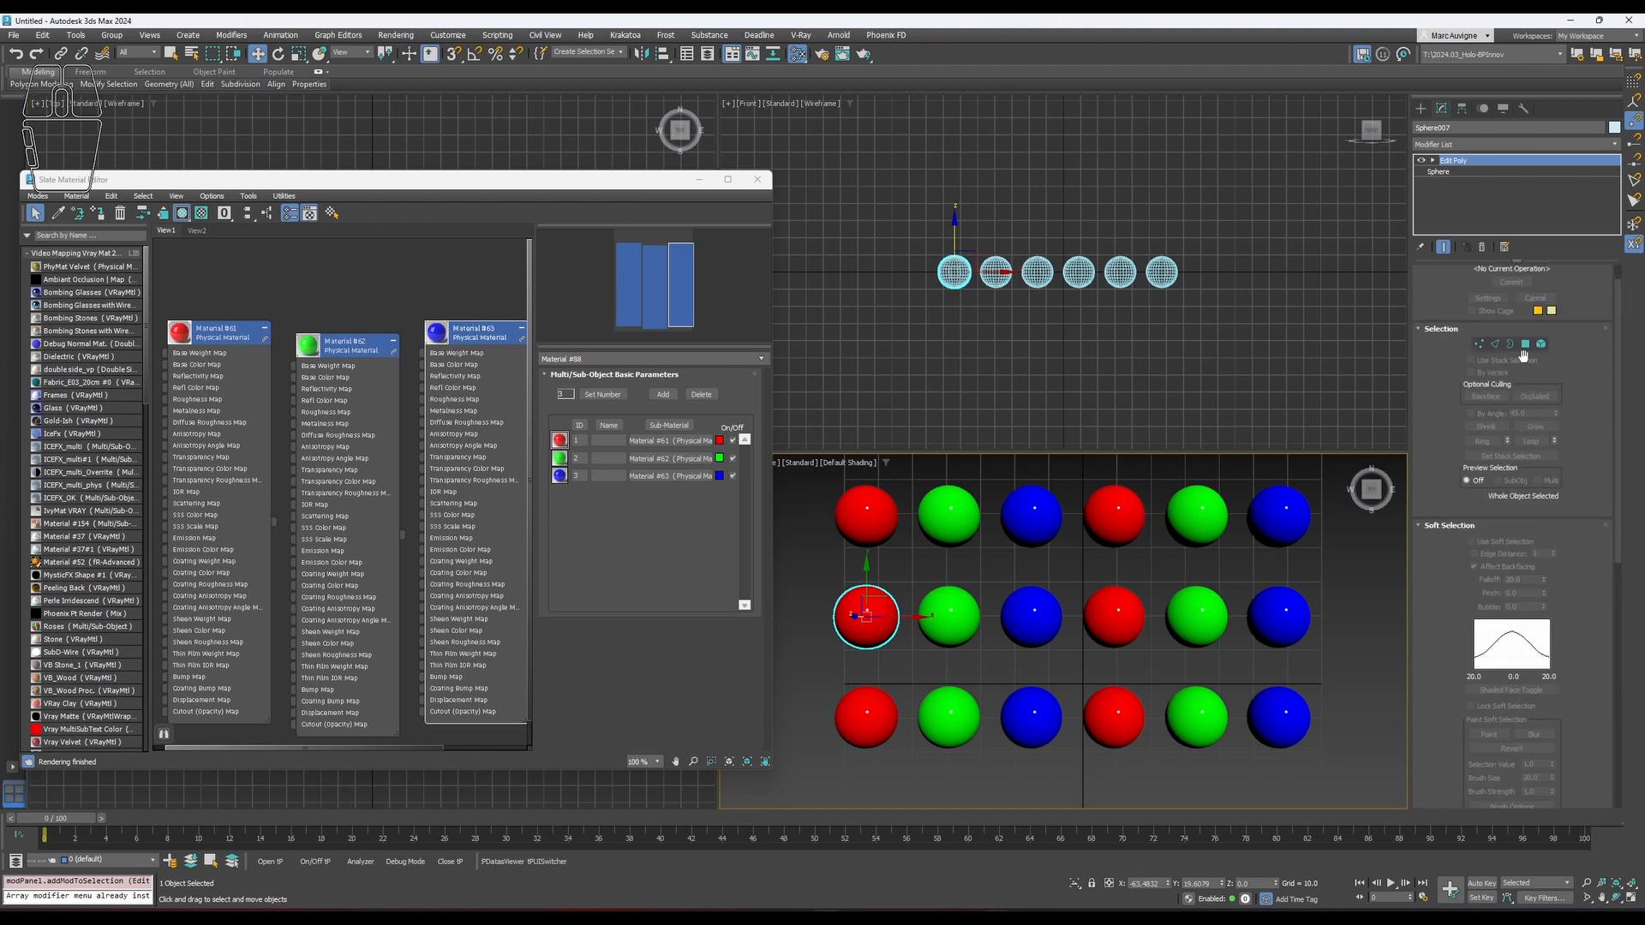
click(1524, 343)
scroll(1446, 616, down, 5)
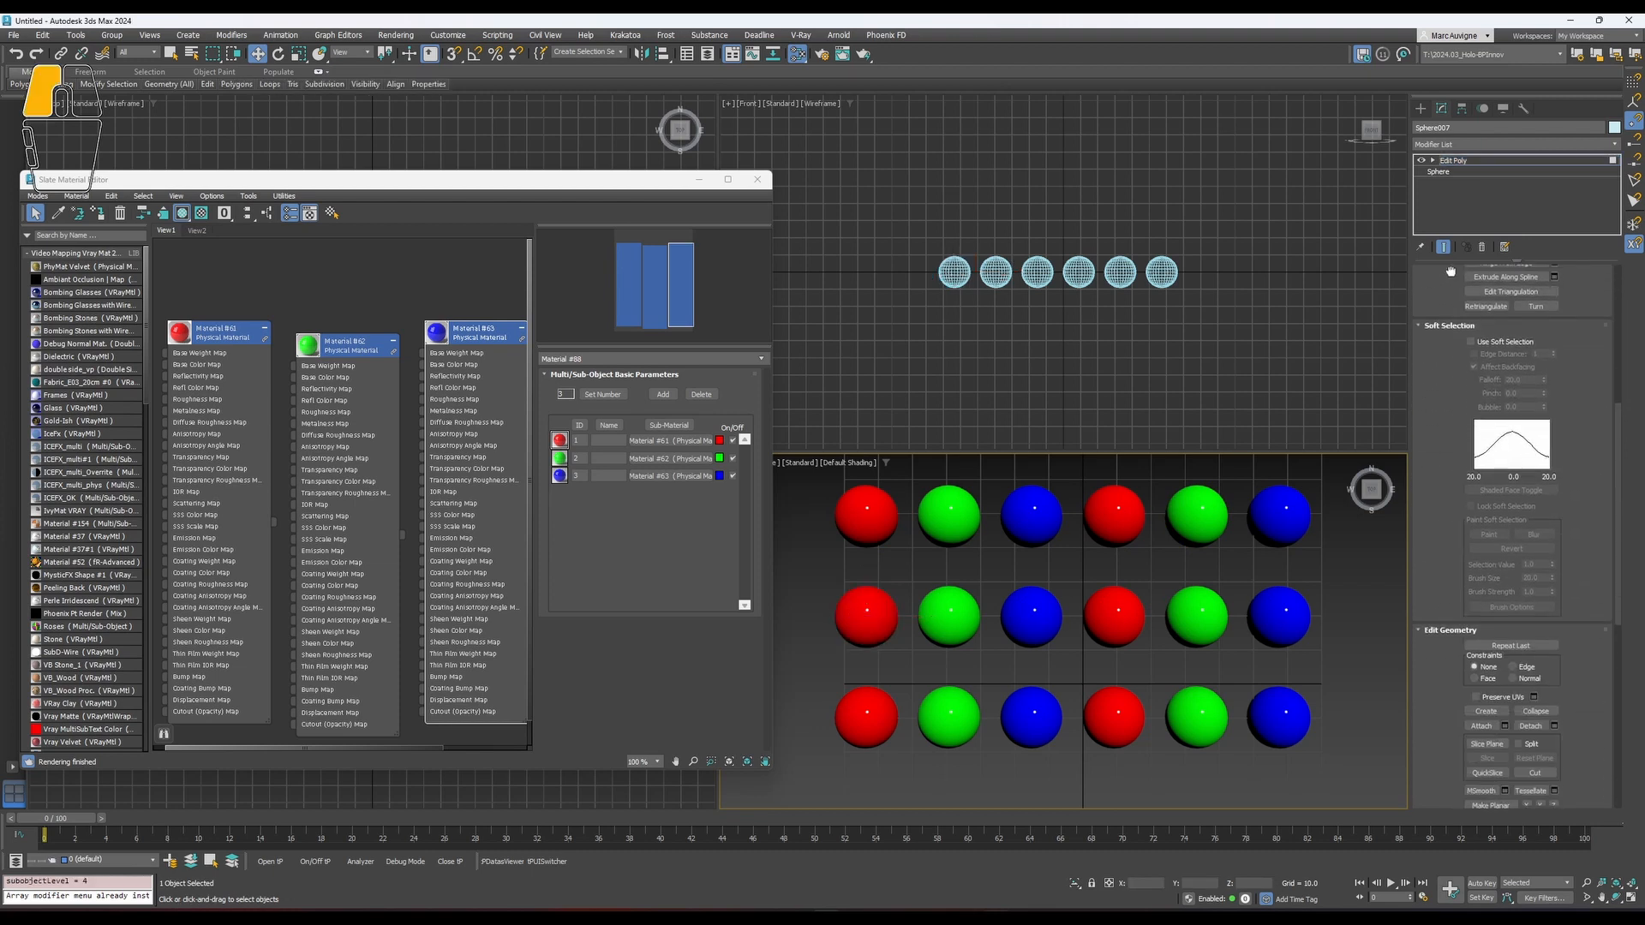
key(ctrl+a)
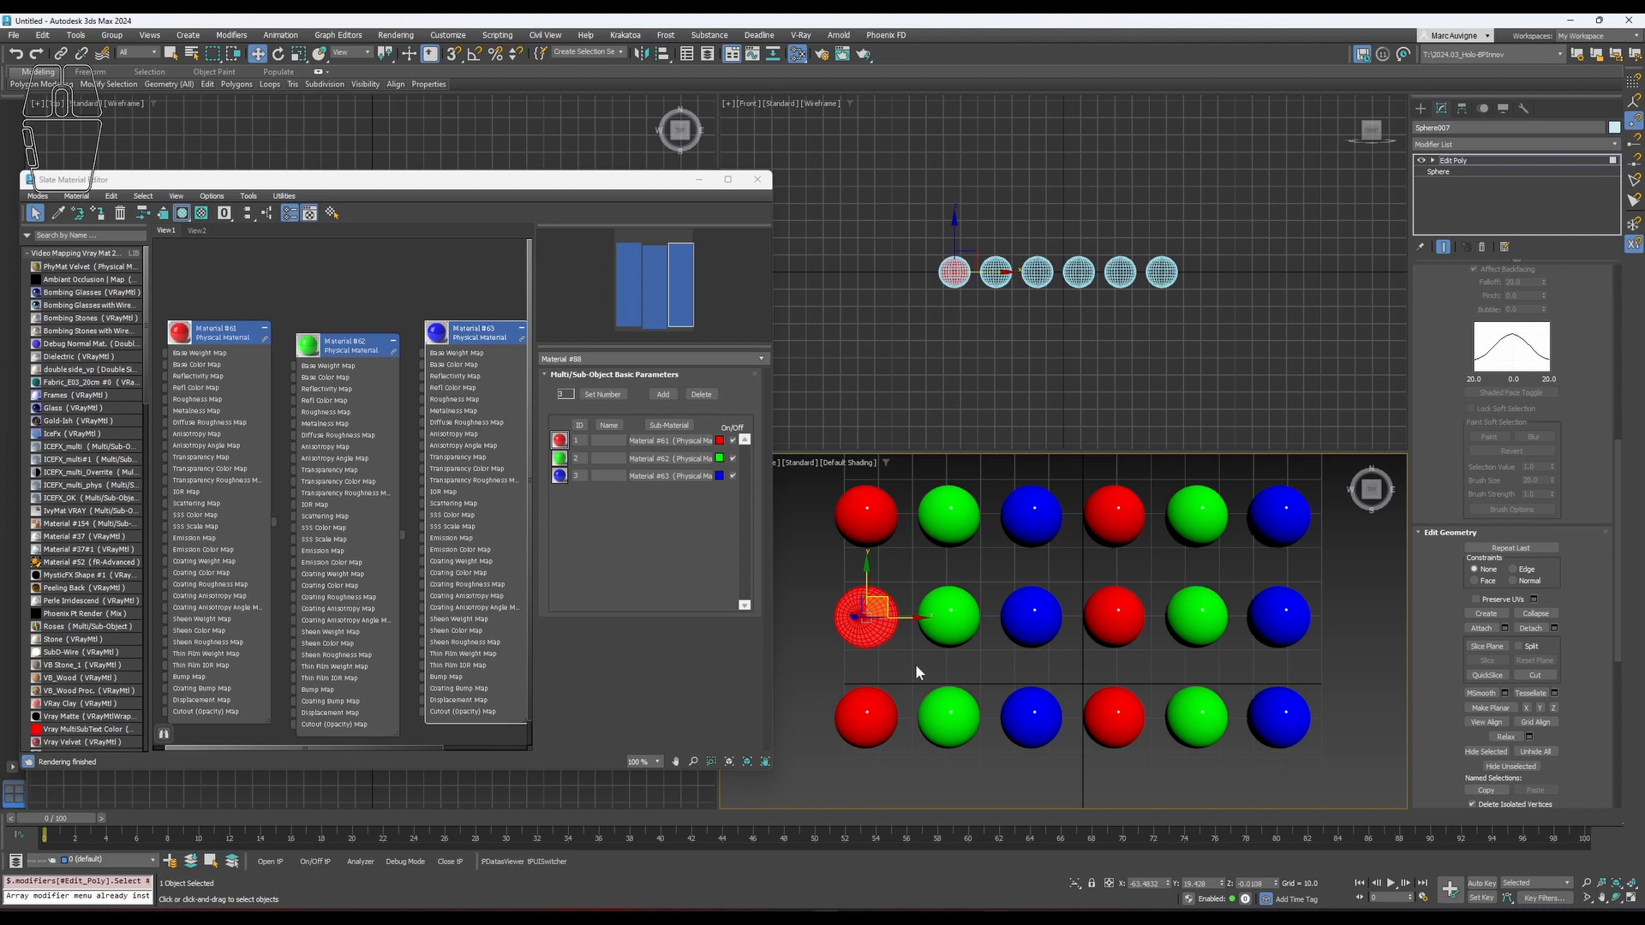
scroll(1432, 531, down, 5)
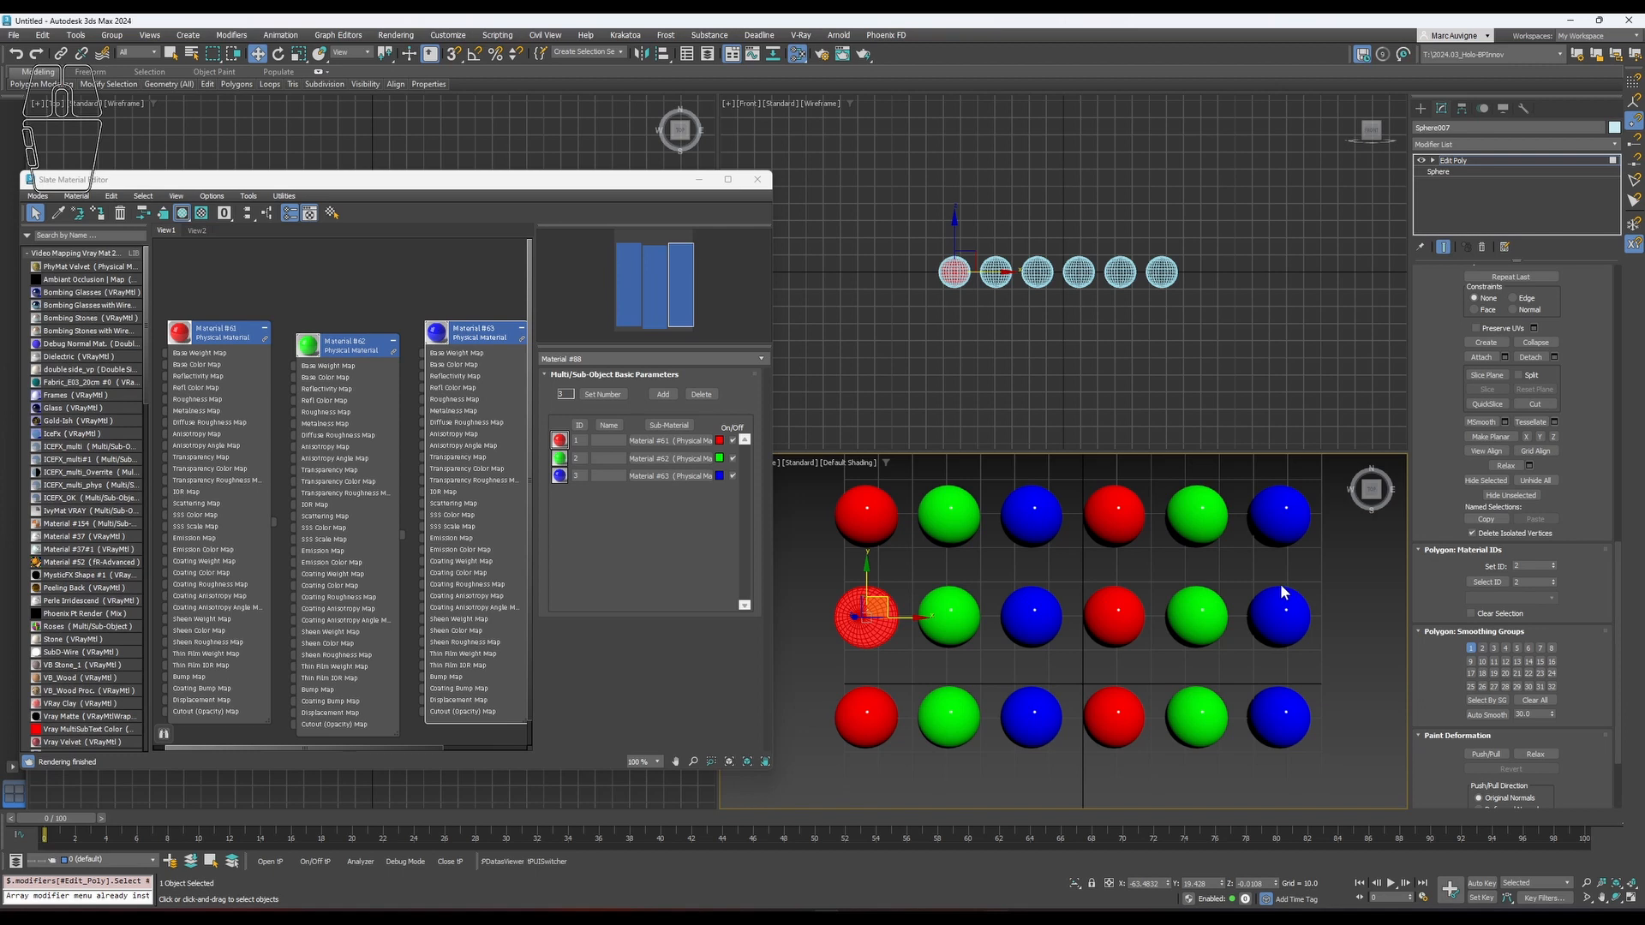
Try attaching the adjacent green sphere to the red one using Match Material to Material IDs, and undo the attachment.
drag(1439, 358, 1462, 486)
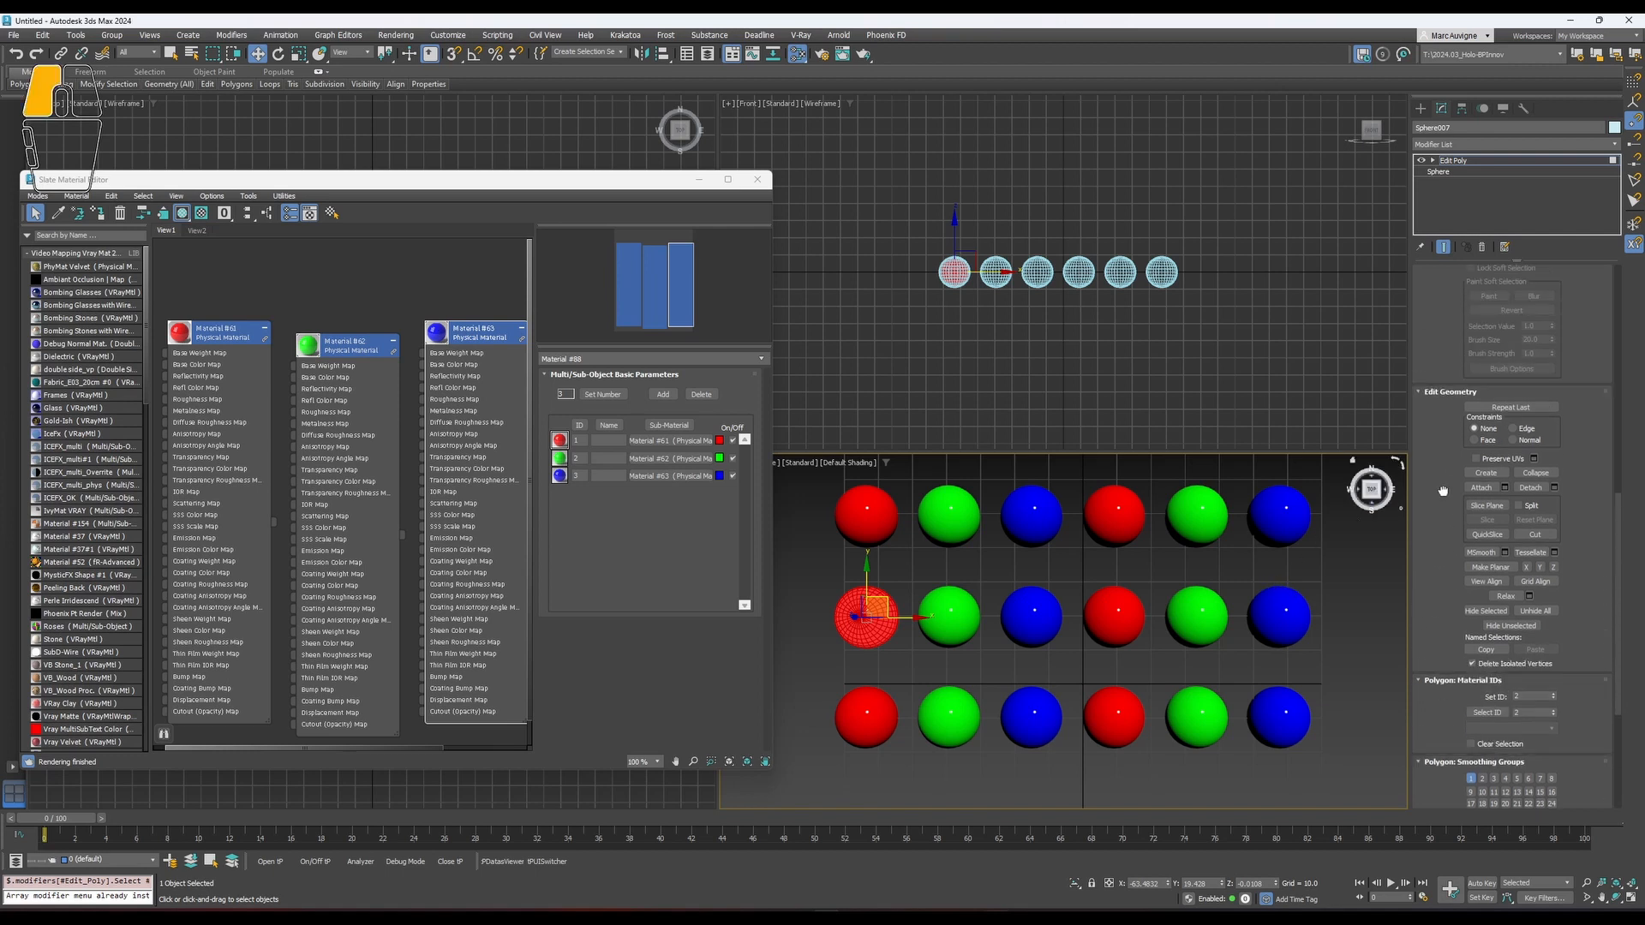
click(1480, 487)
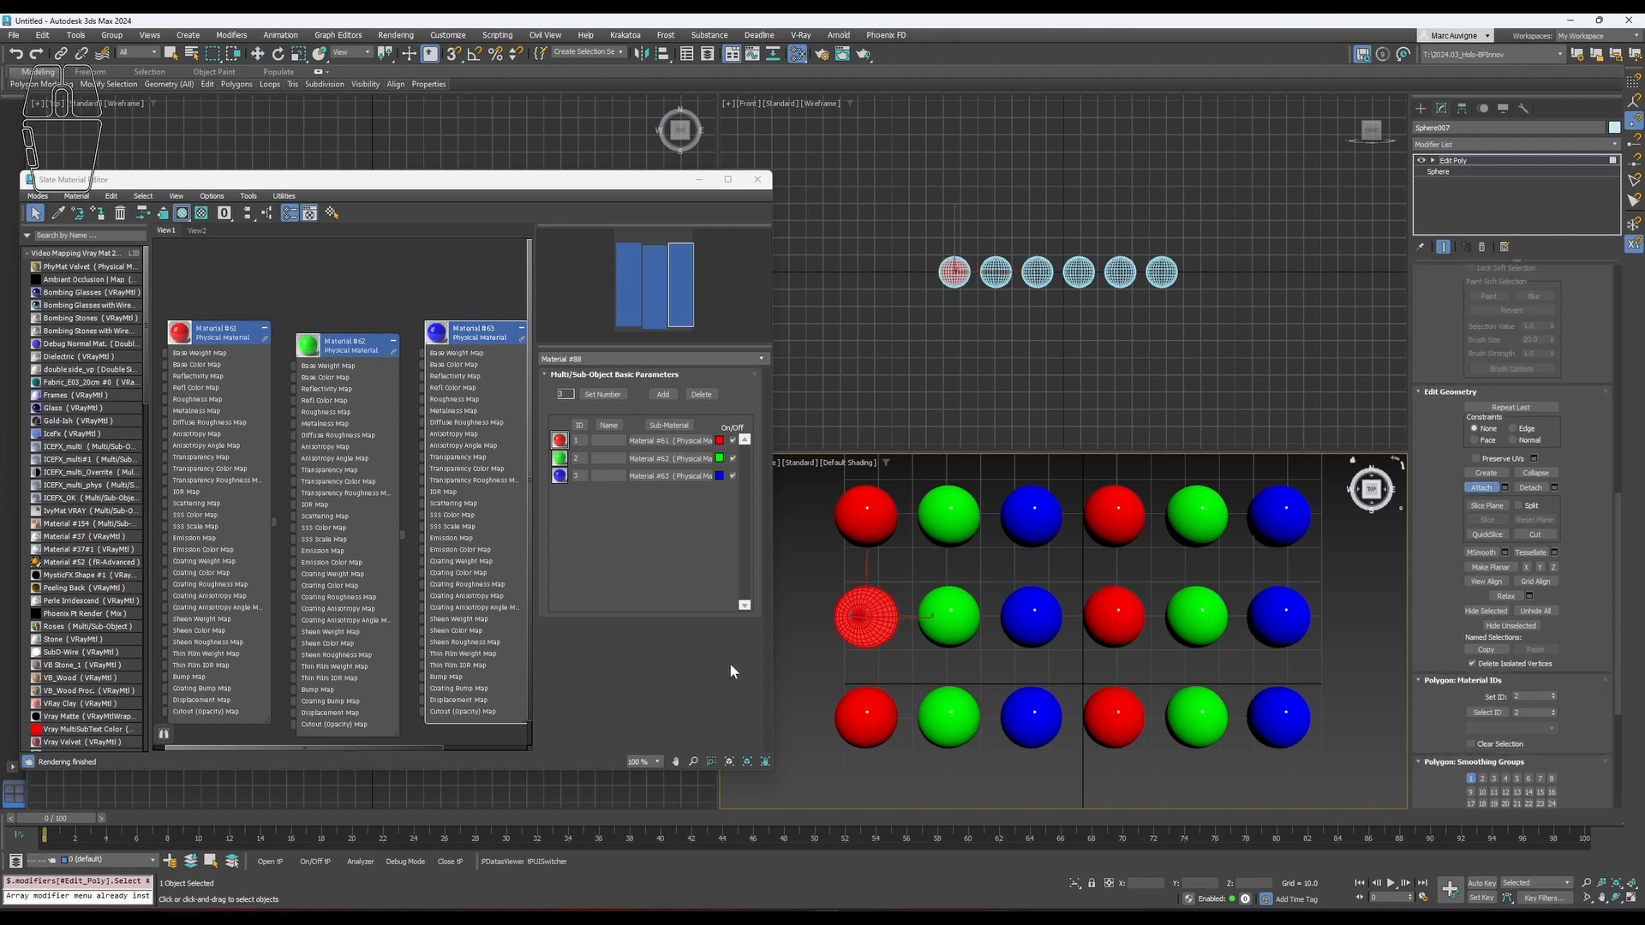
click(937, 609)
click(788, 461)
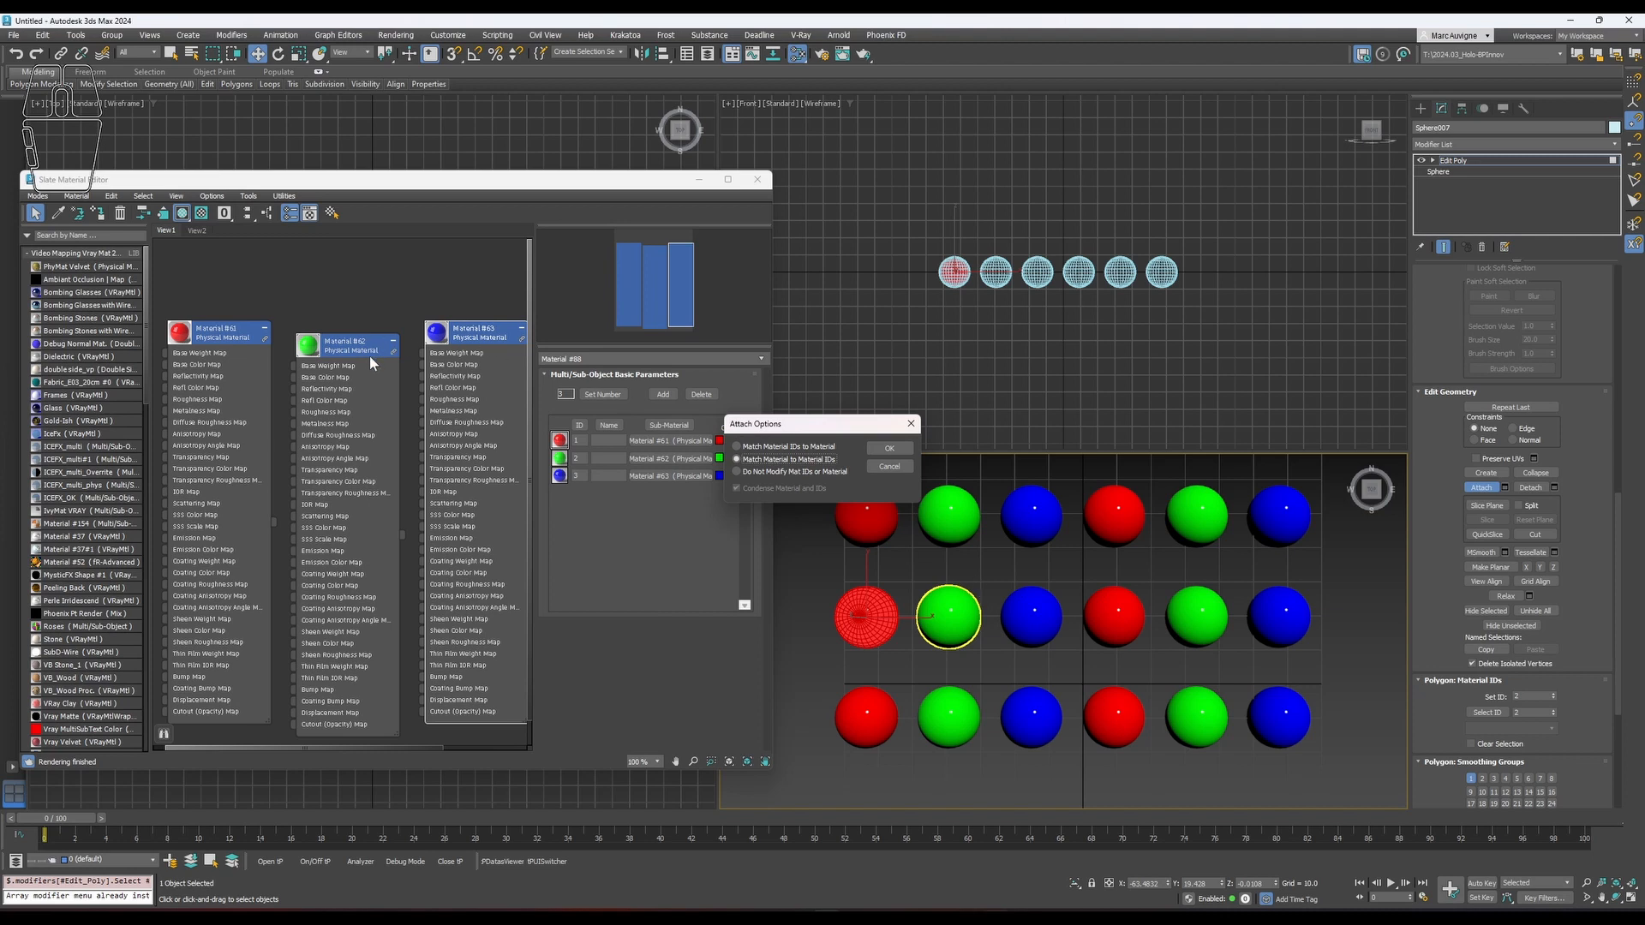
click(899, 457)
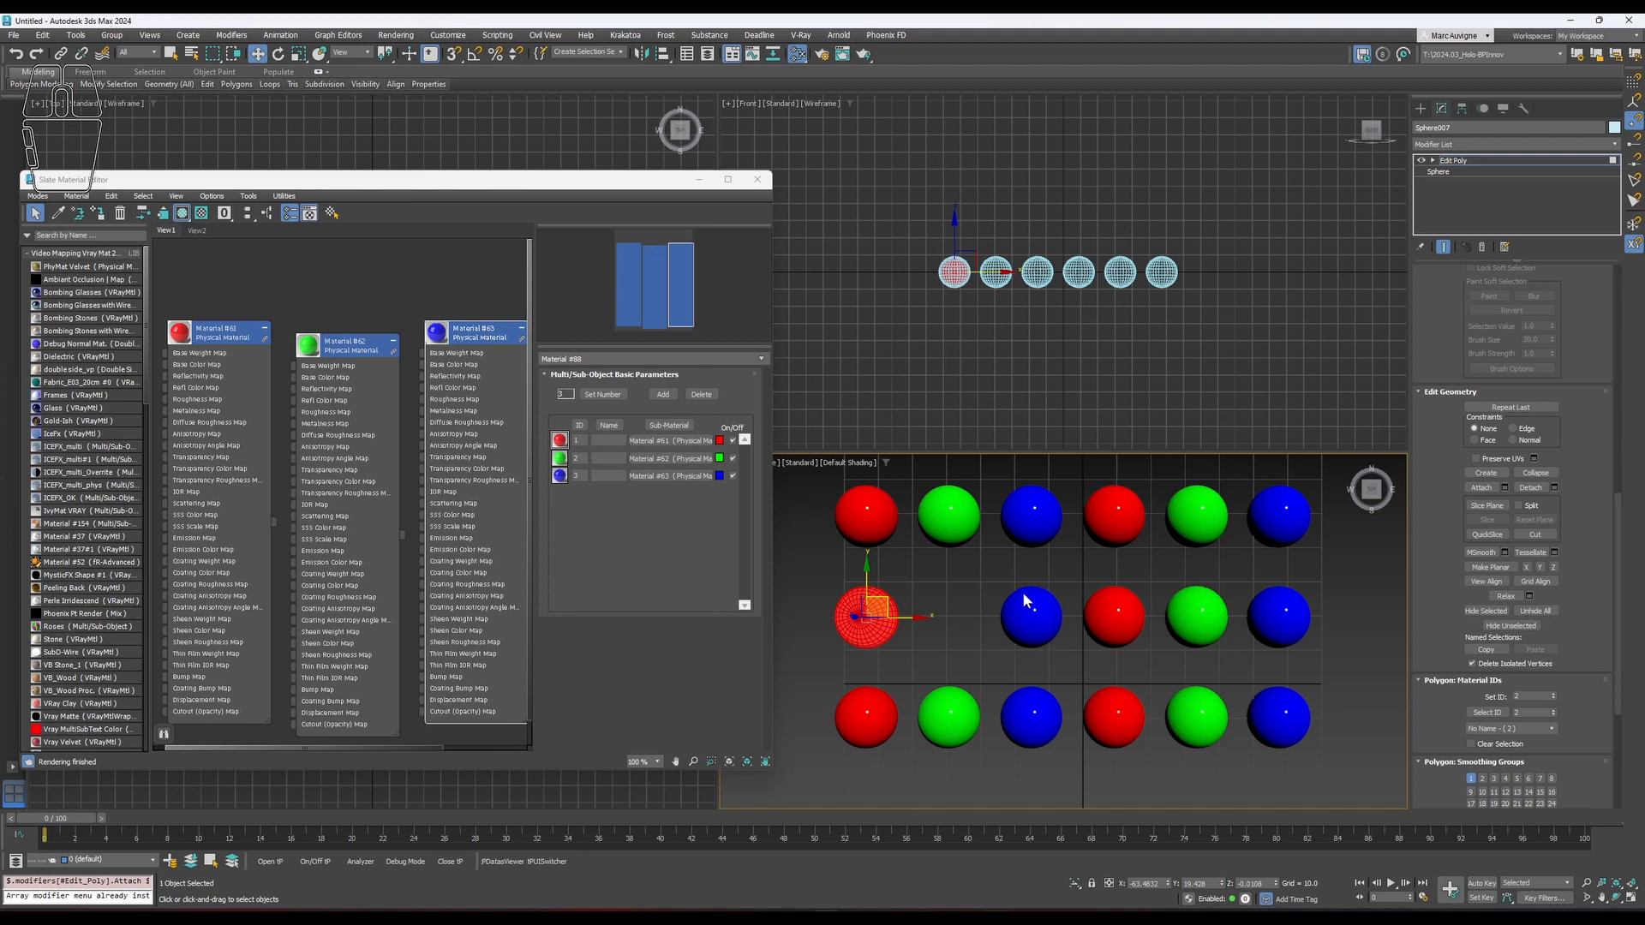
key(ctrl+z)
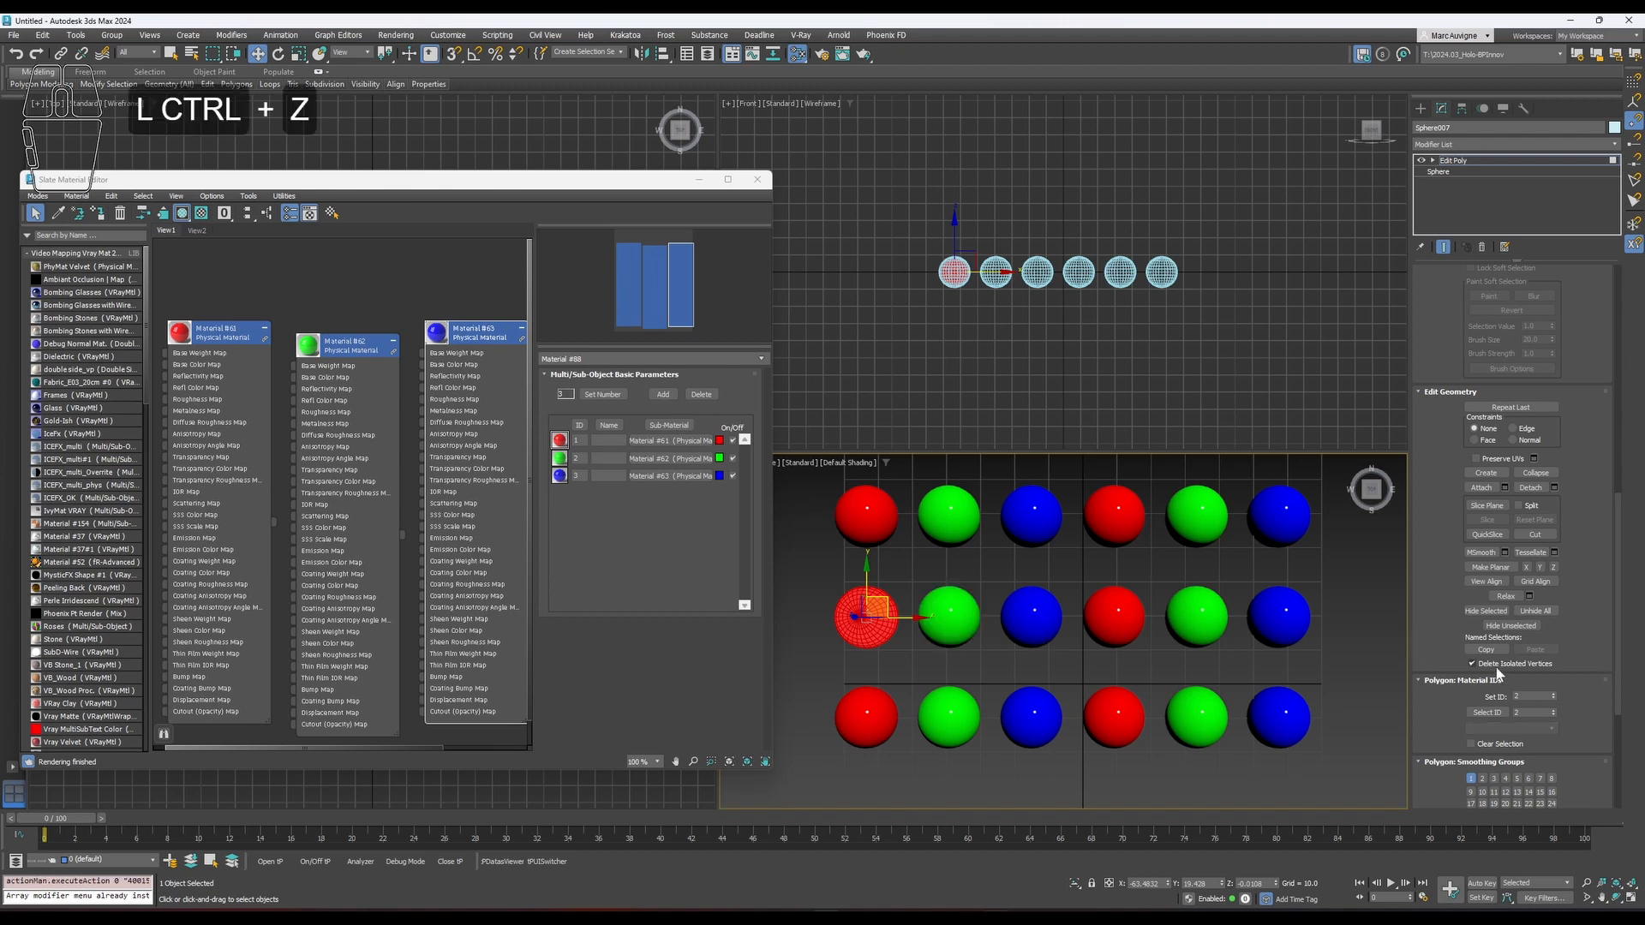
Attach the second row's adjacent green sphere using Match Material to Material IDs, and leave the polygon sub-object level.
click(1481, 487)
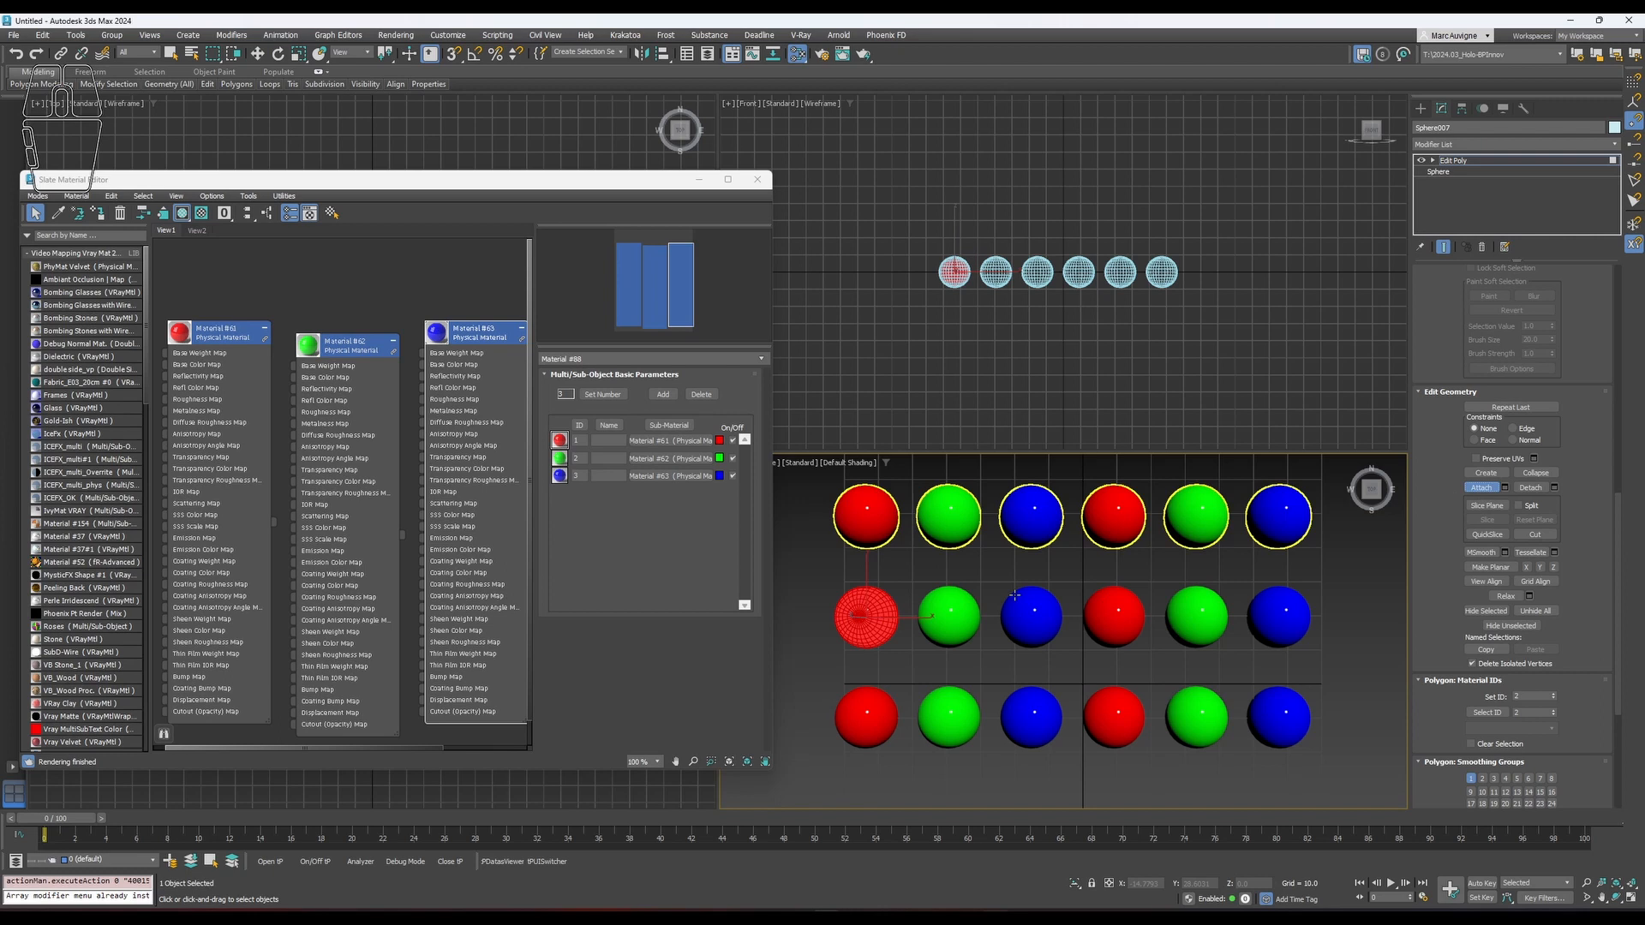
click(929, 603)
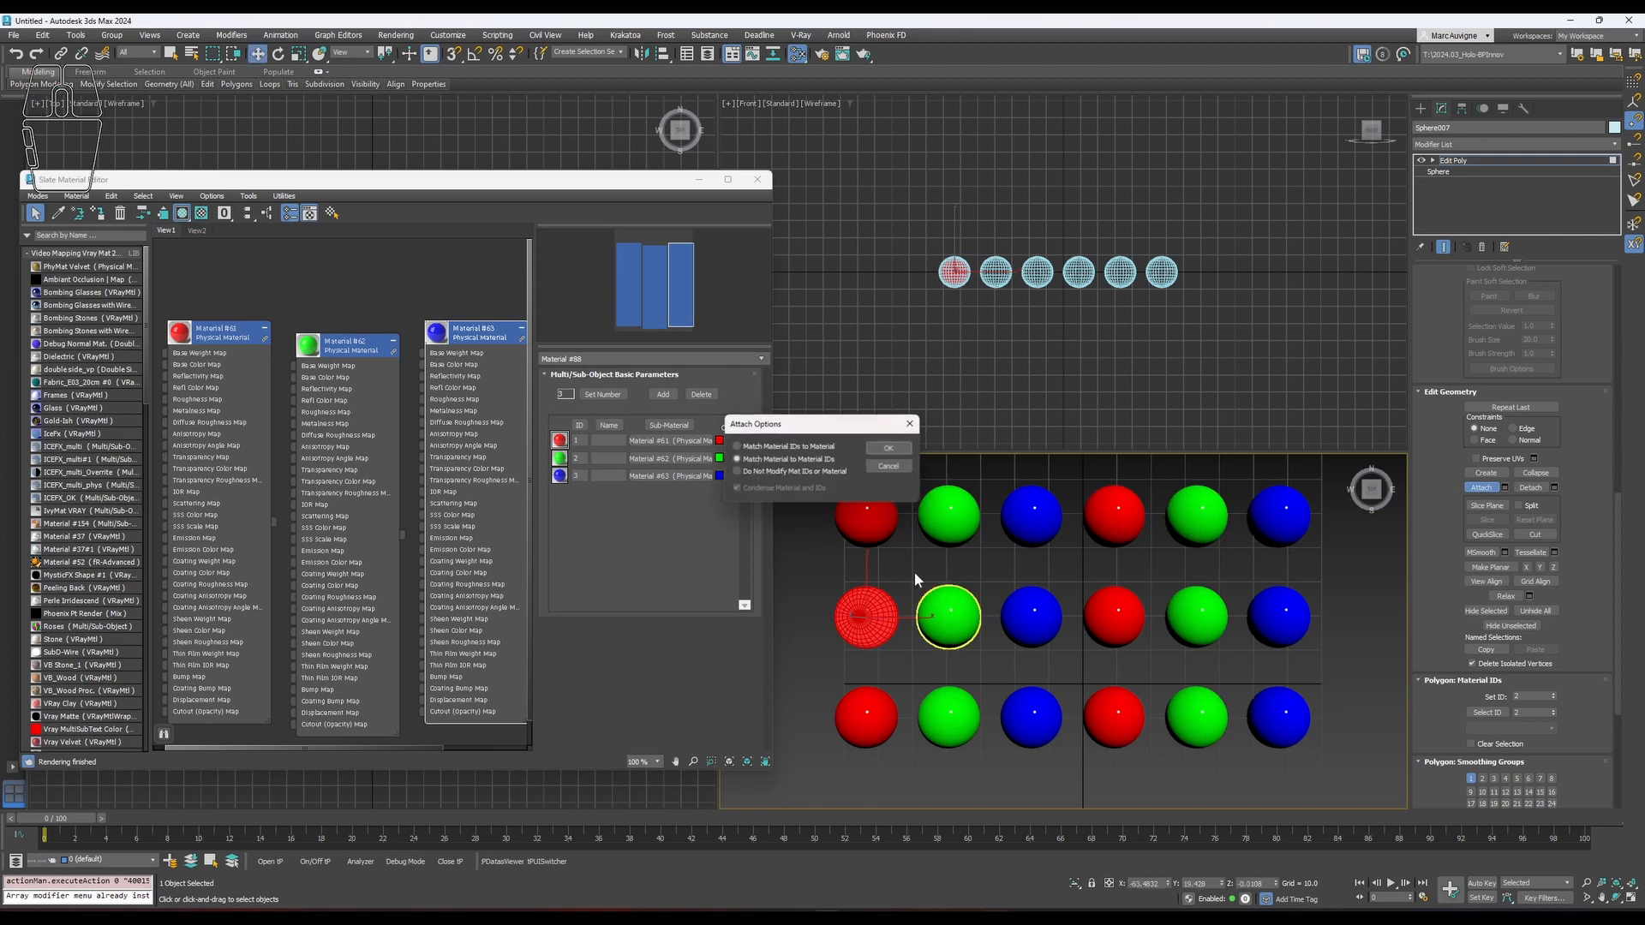
click(890, 449)
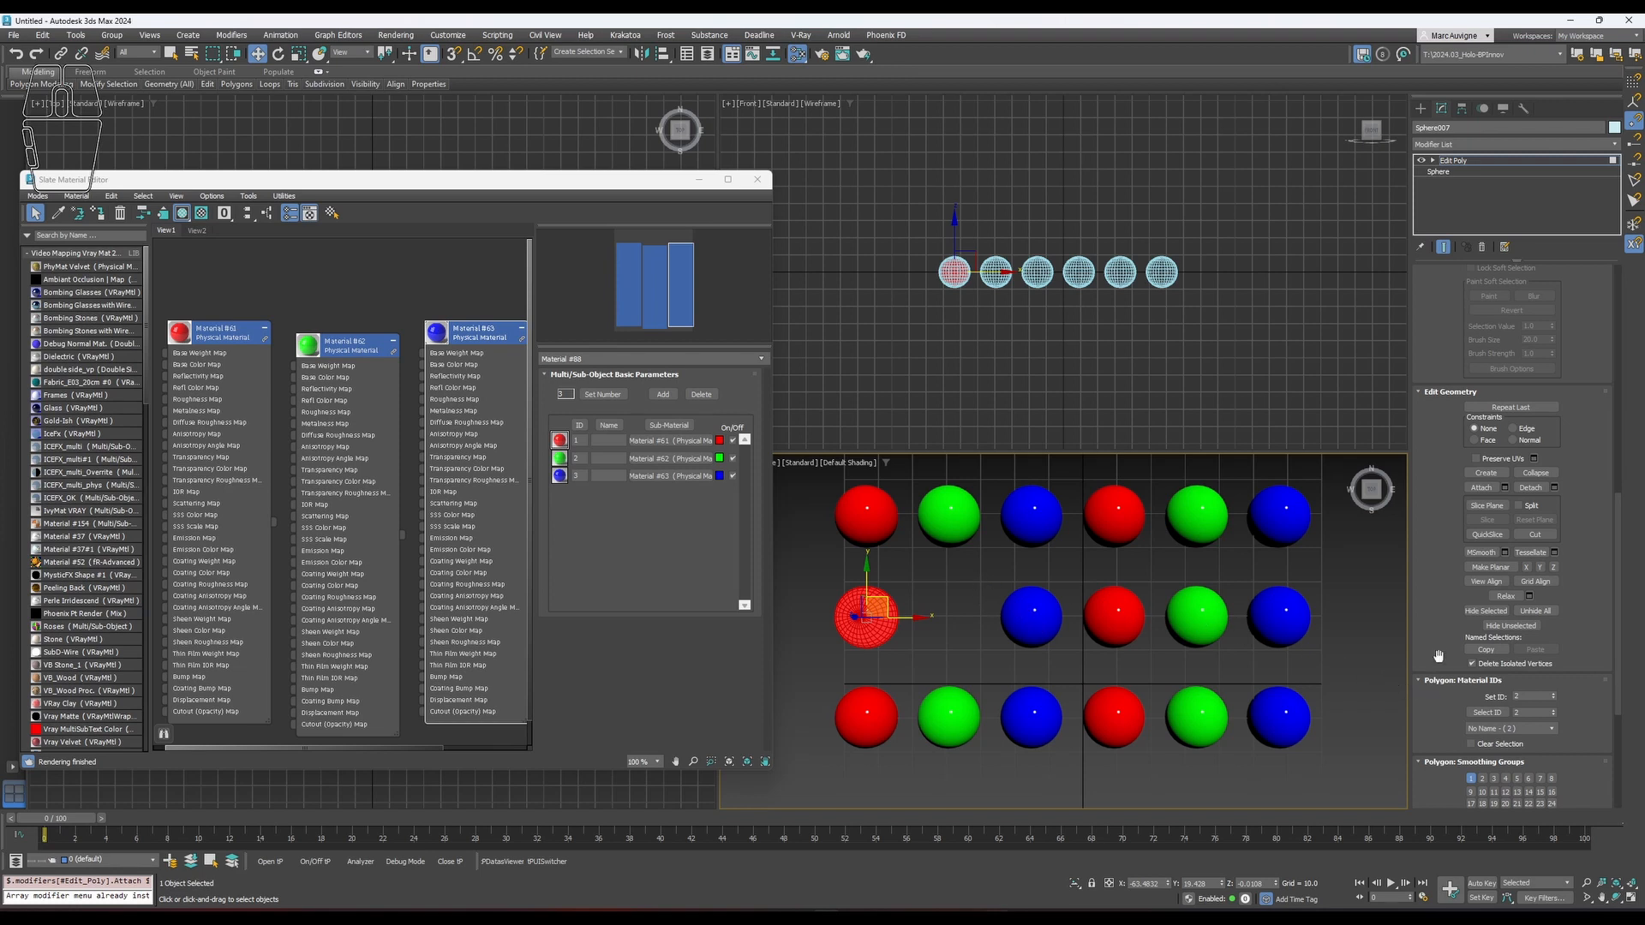
scroll(1438, 656, down, 5)
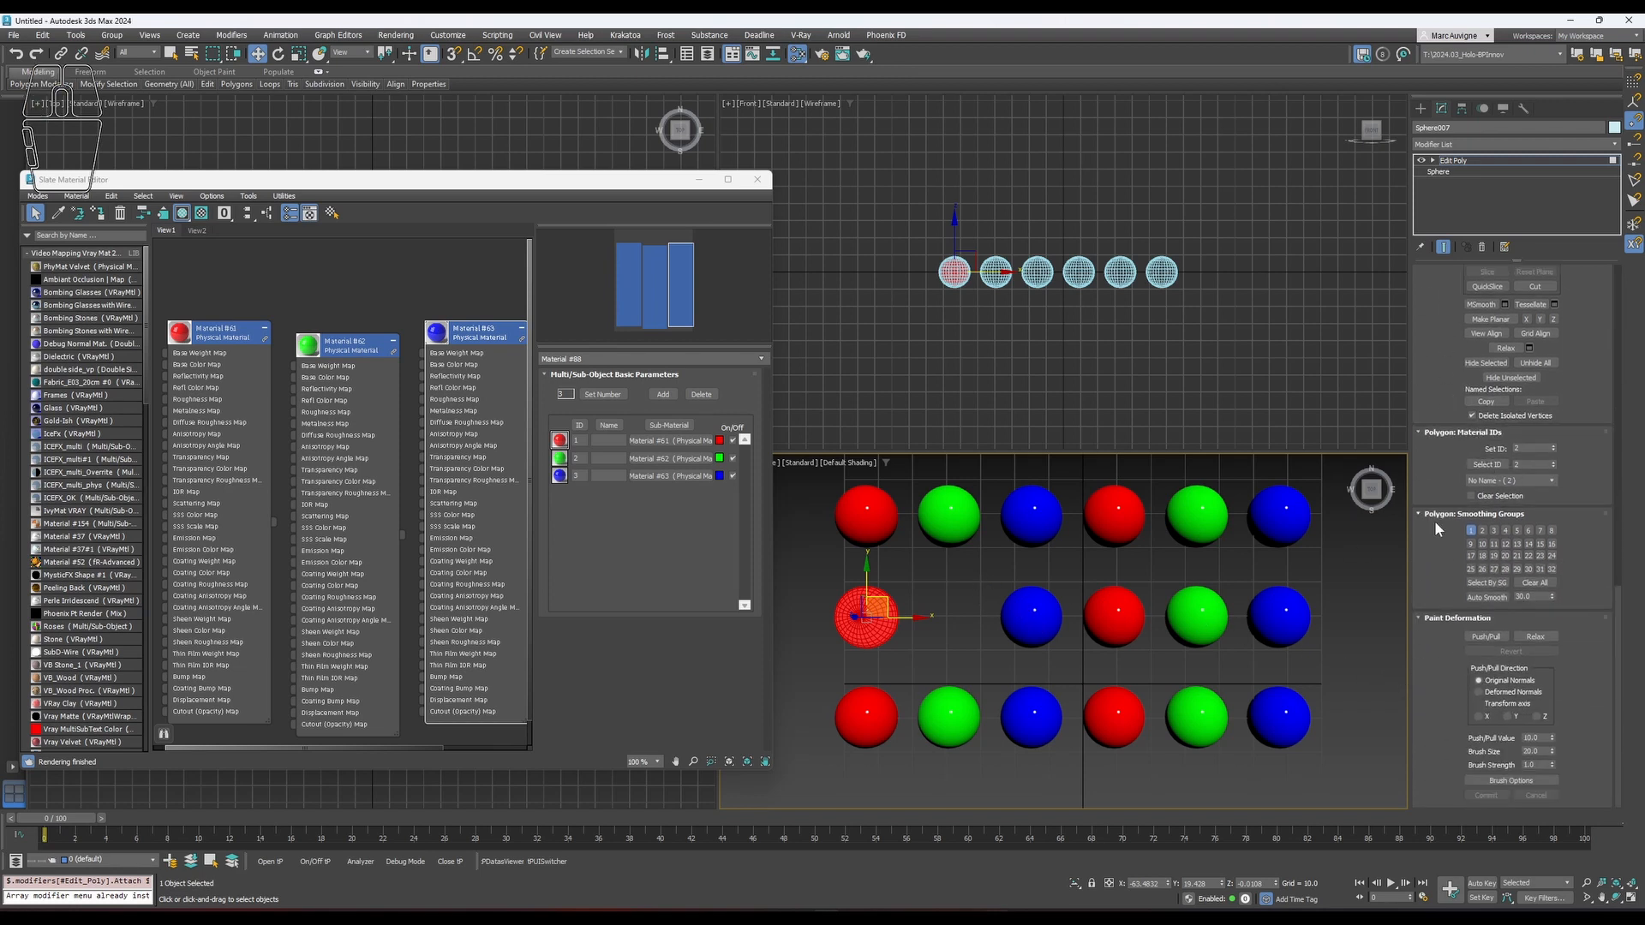
scroll(1441, 327, up, 10)
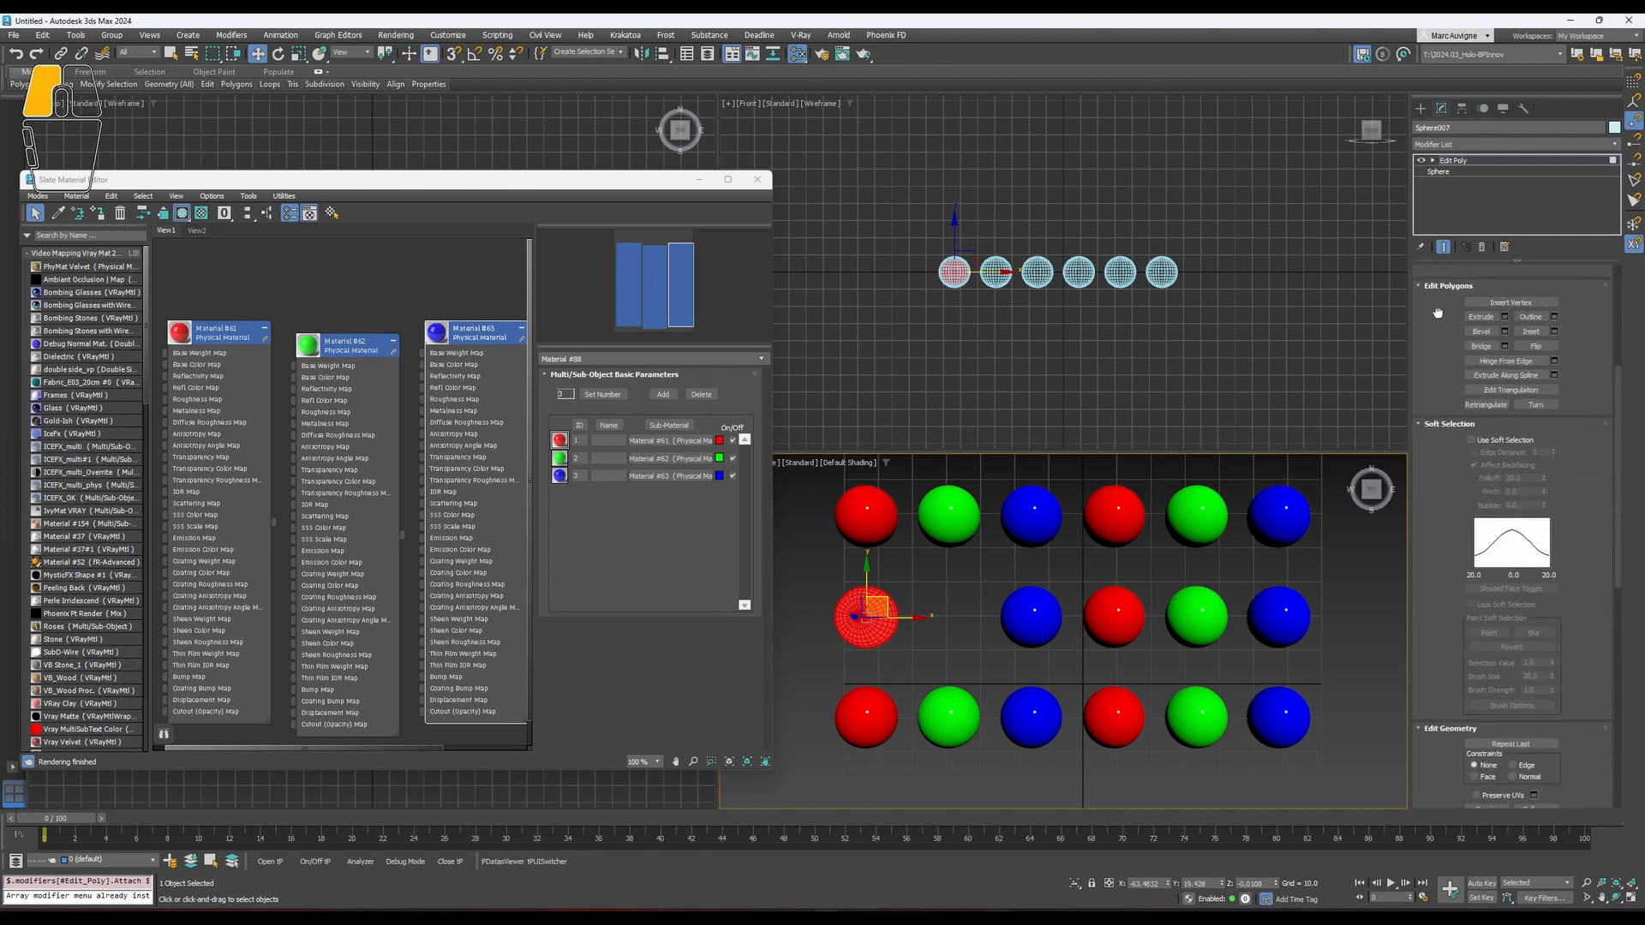
scroll(1516, 343, up, 3)
click(1527, 374)
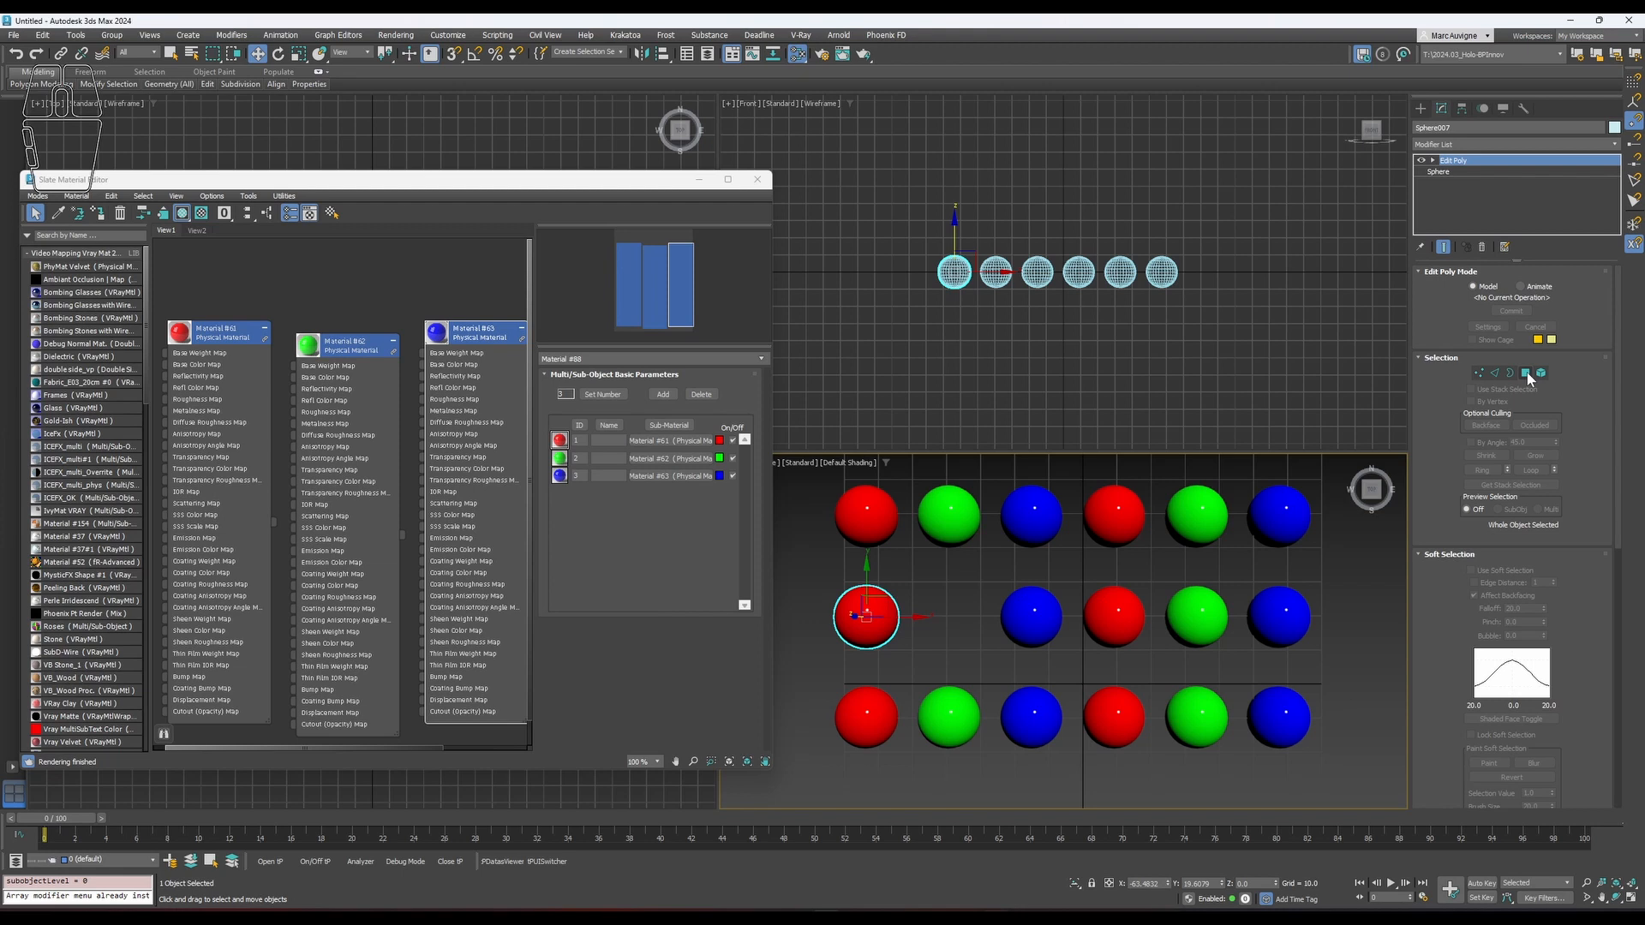
Undo the last attachment, leave the polygon level, and reattach the second row's adjacent green sphere using Match Material to Material IDs.
key(ctrl+z)
key(ctrl+z)
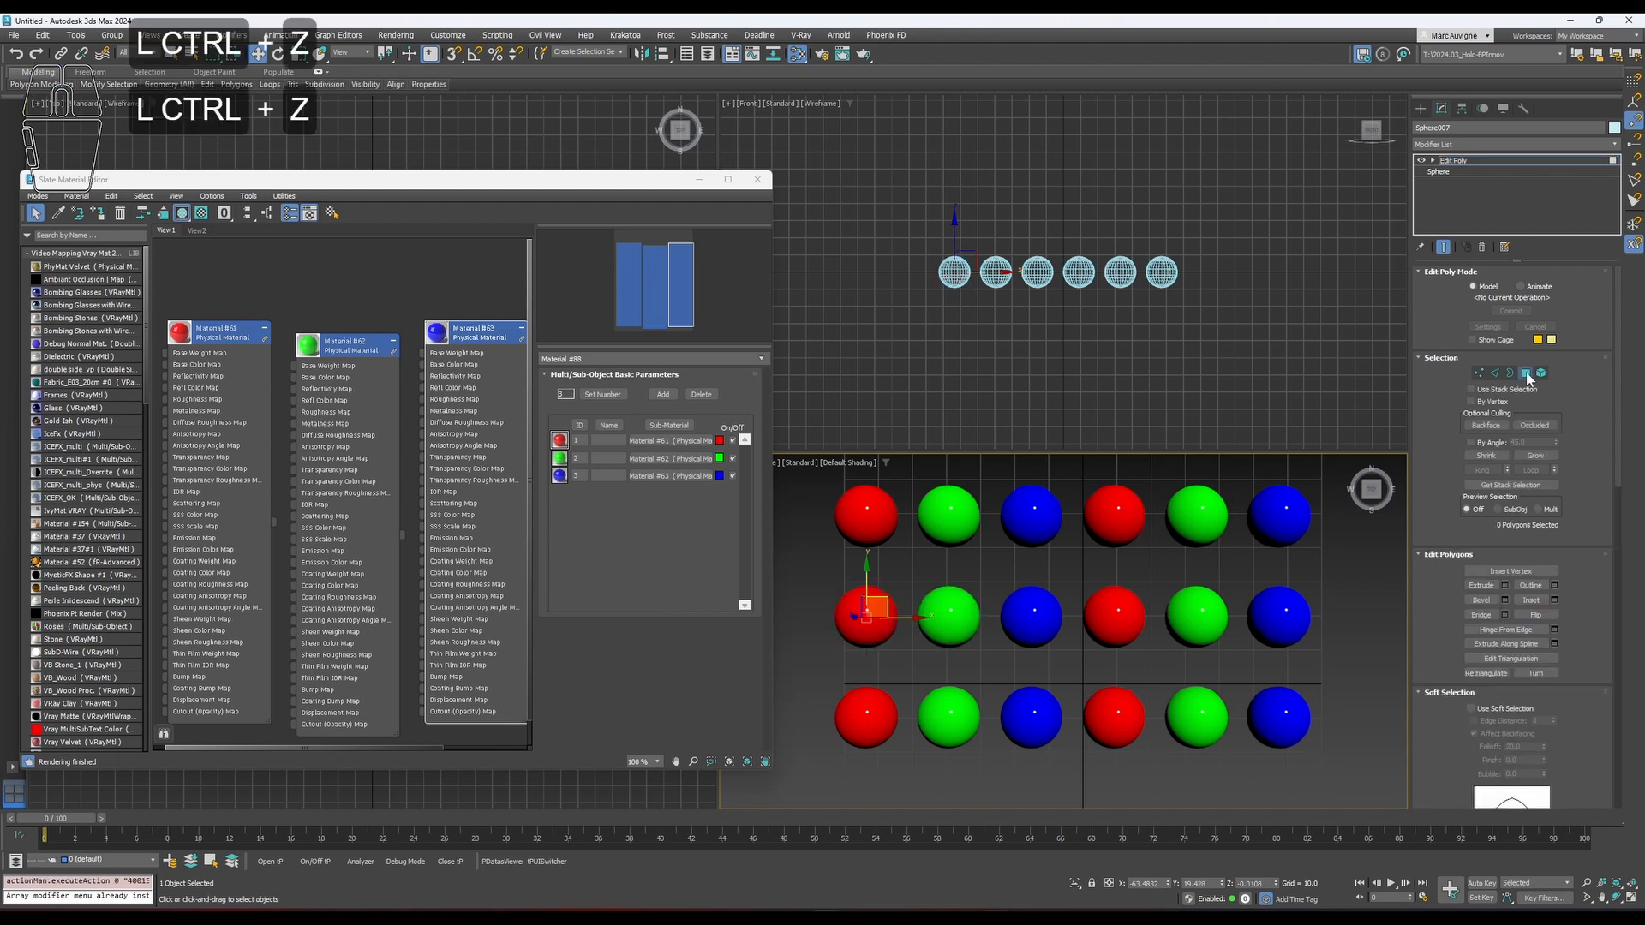
click(1525, 373)
scroll(1447, 429, down, 5)
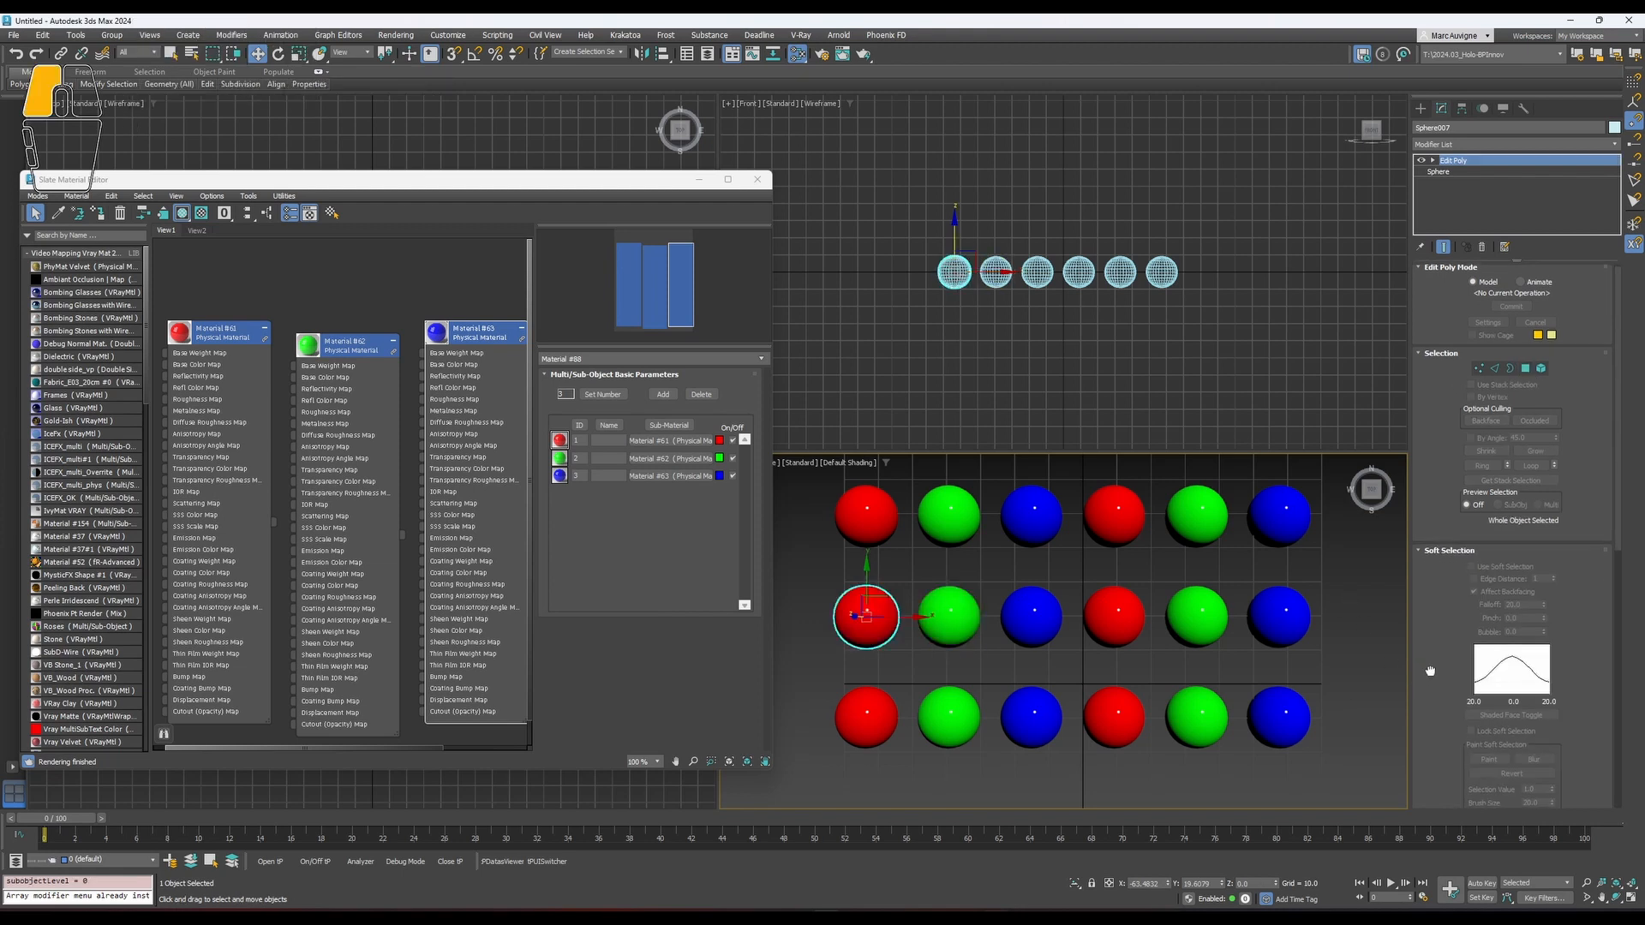
click(1481, 523)
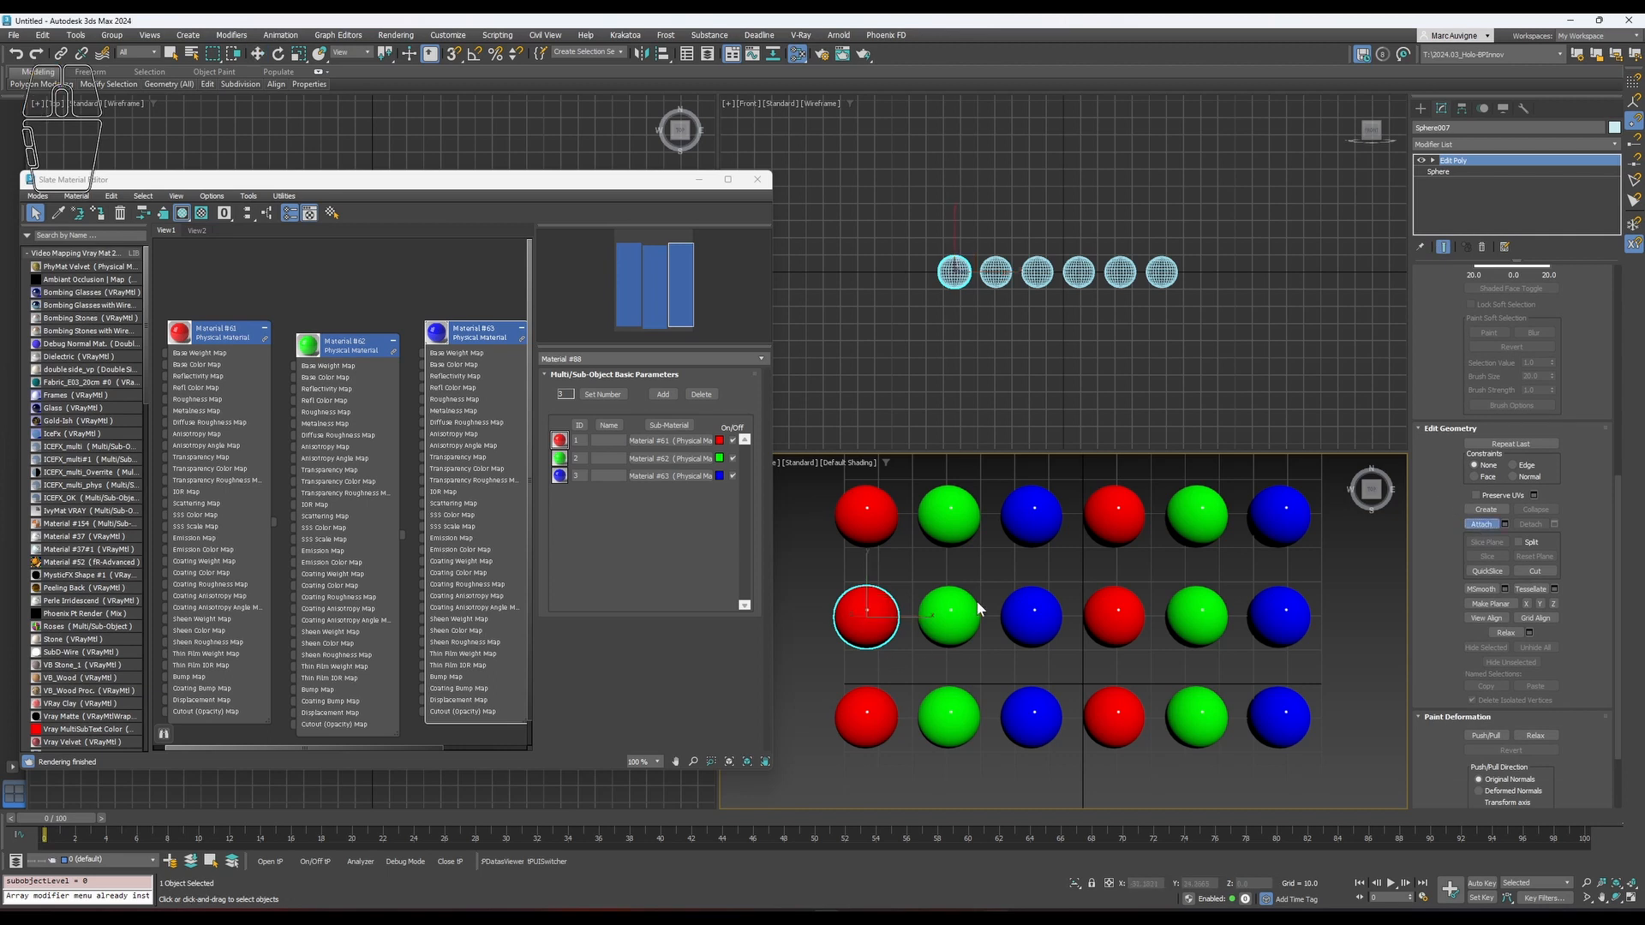
click(940, 604)
click(883, 449)
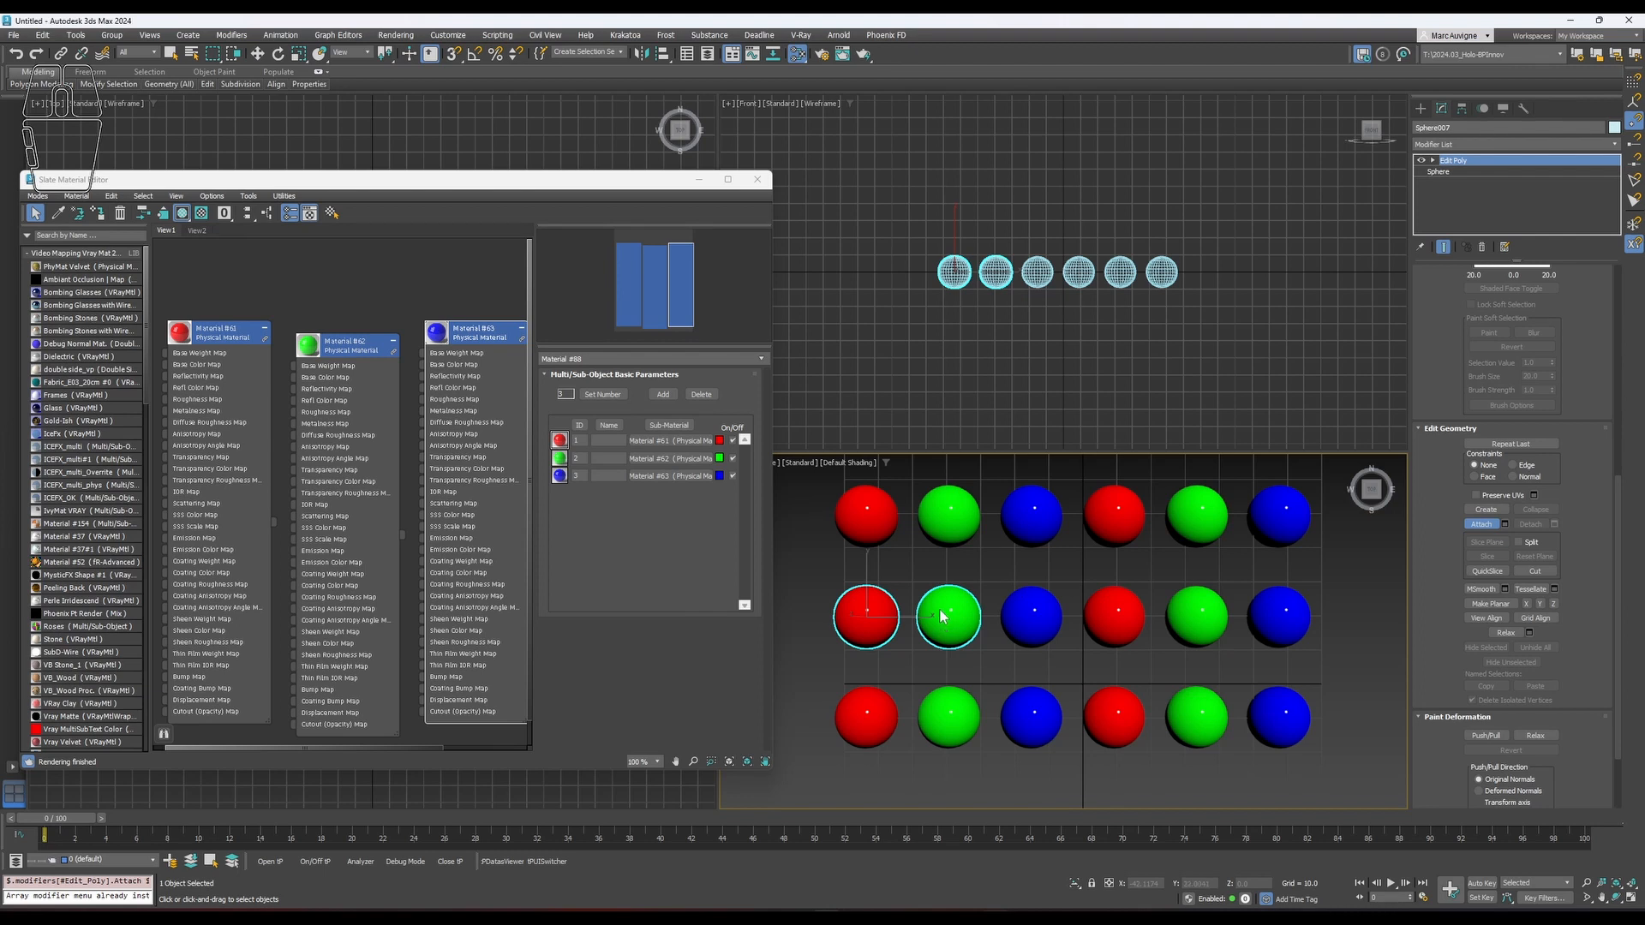
Attach the second row's remaining blue, red, green and blue spheres using Match Material to Material IDs, and finish attaching.
click(1022, 617)
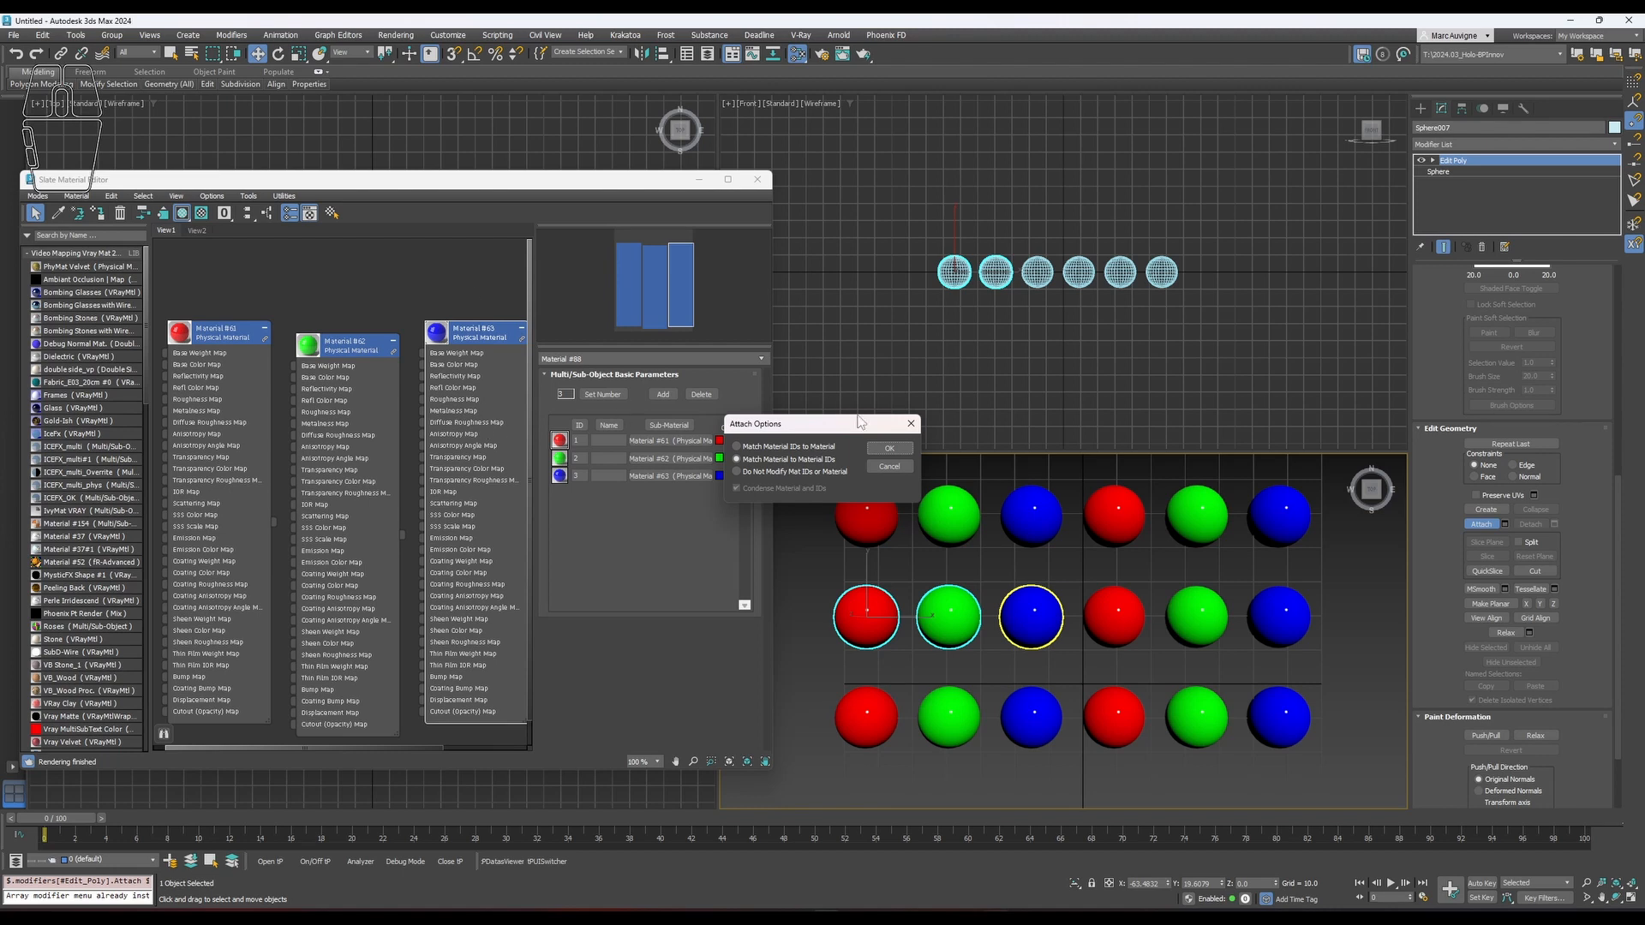
click(907, 451)
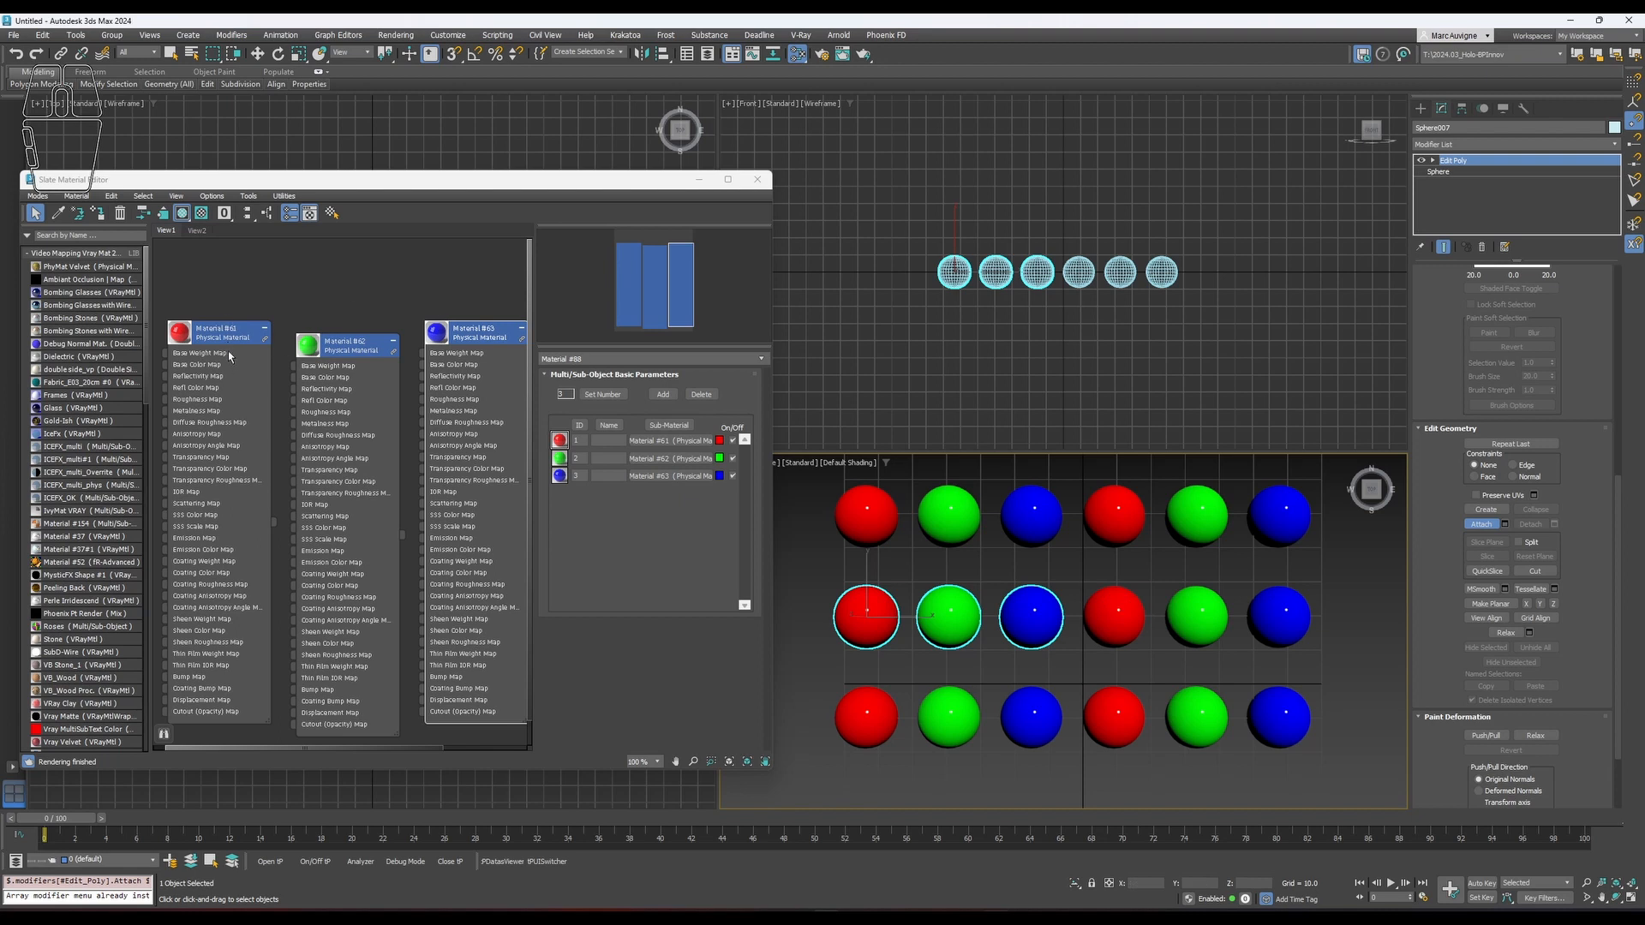
click(1094, 595)
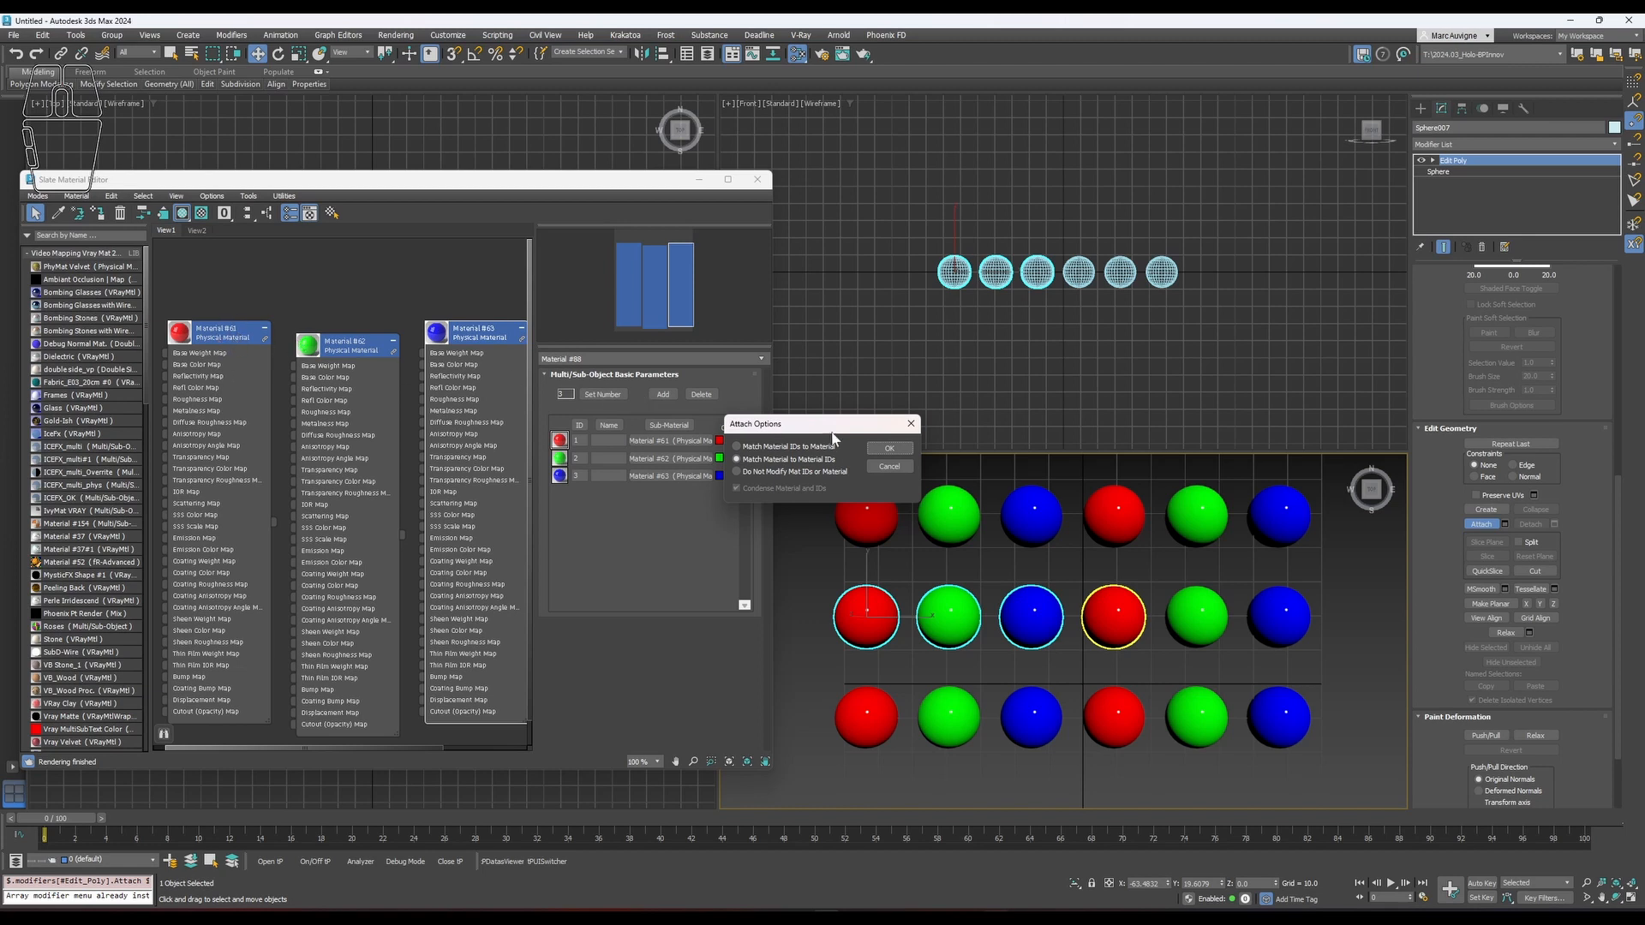
click(891, 450)
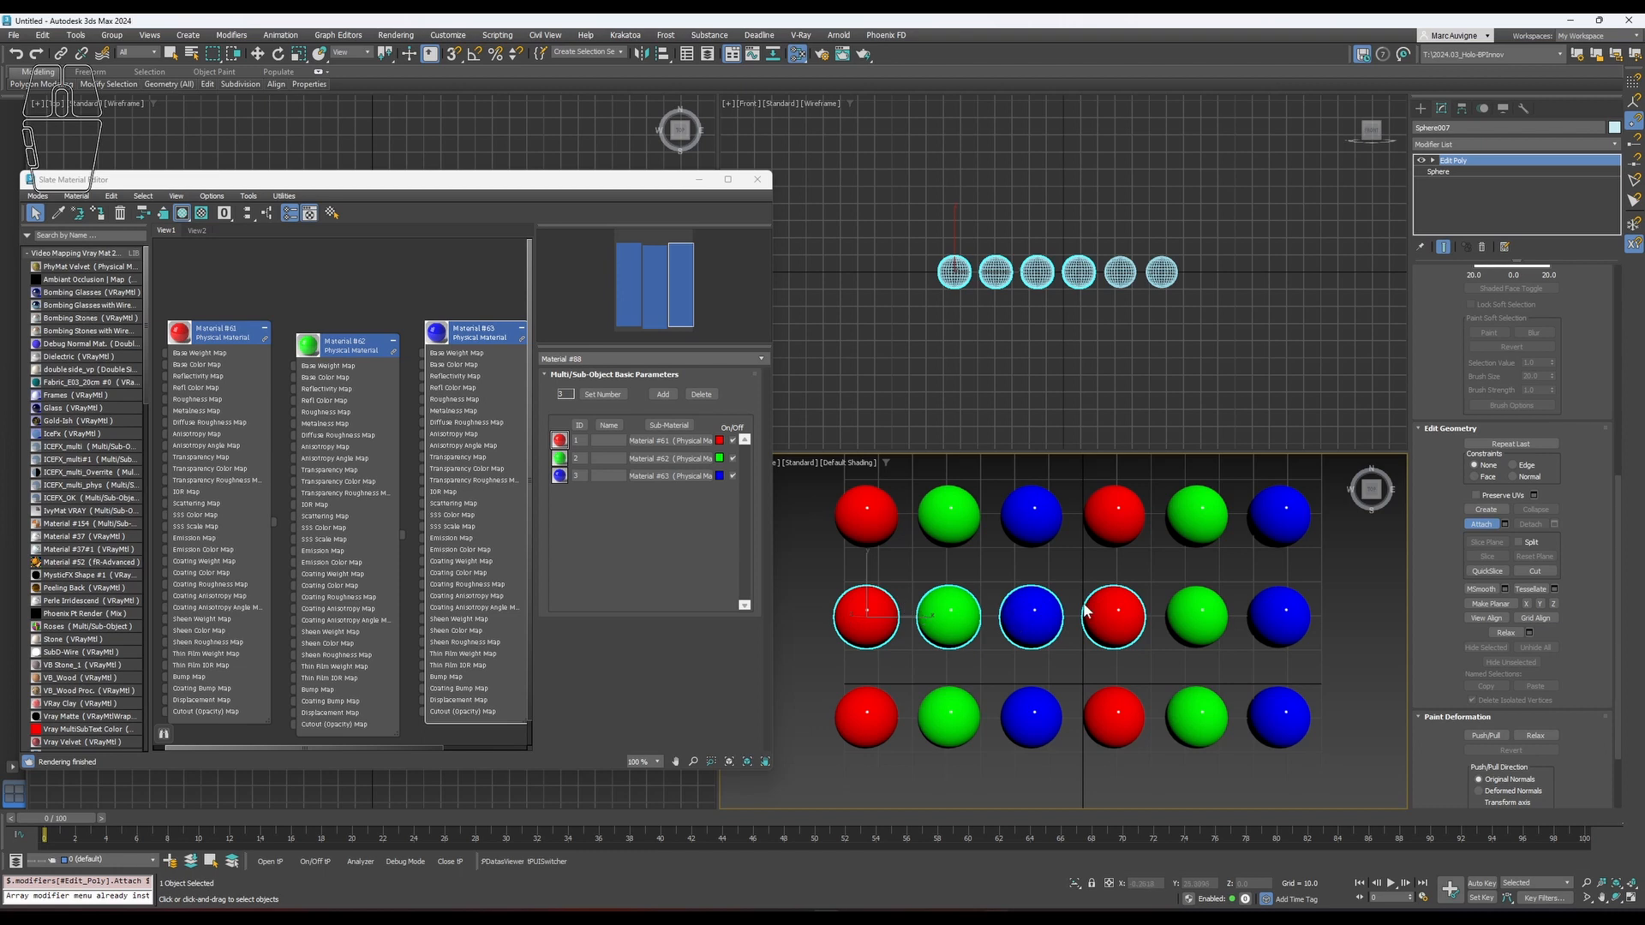
click(1196, 617)
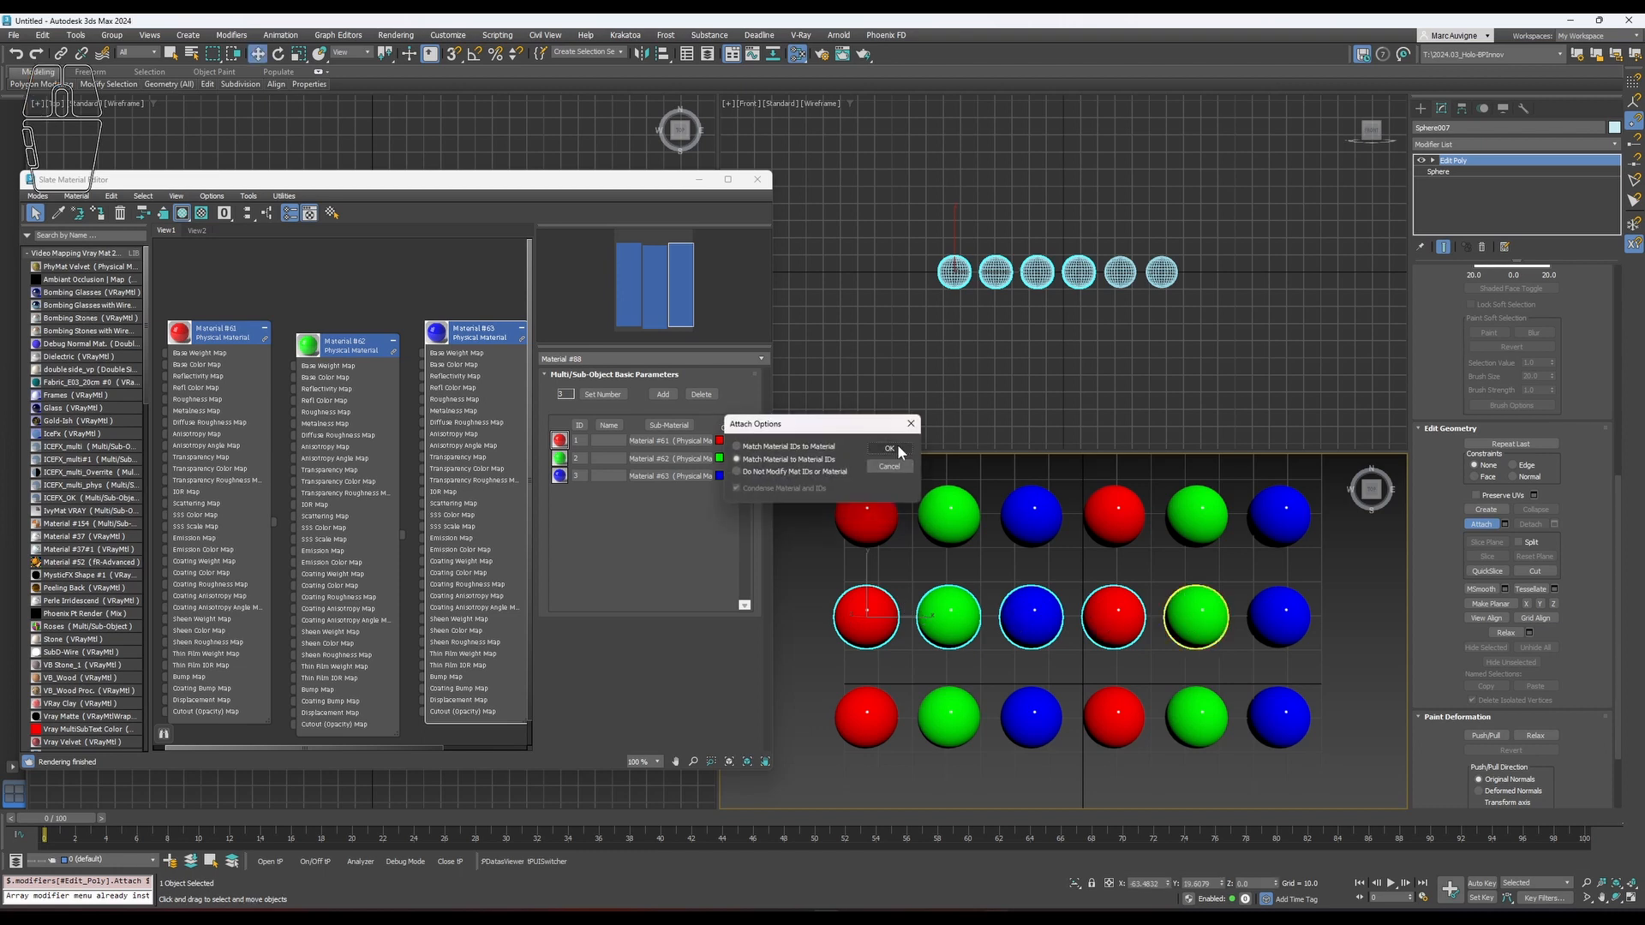
click(890, 450)
click(1295, 603)
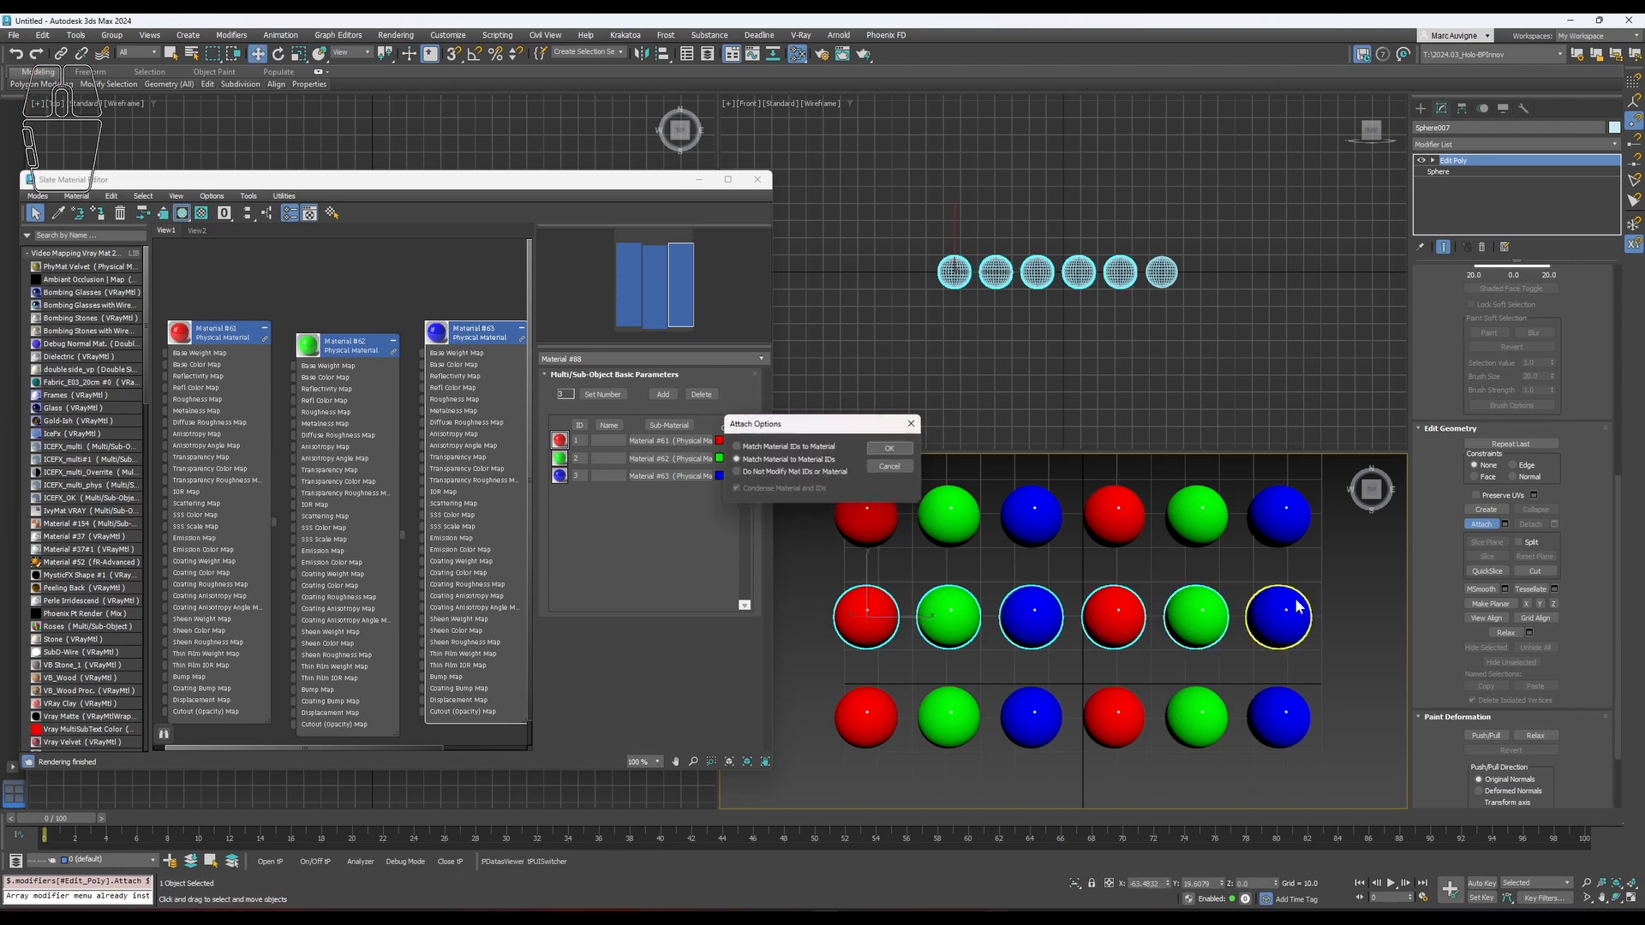
click(871, 447)
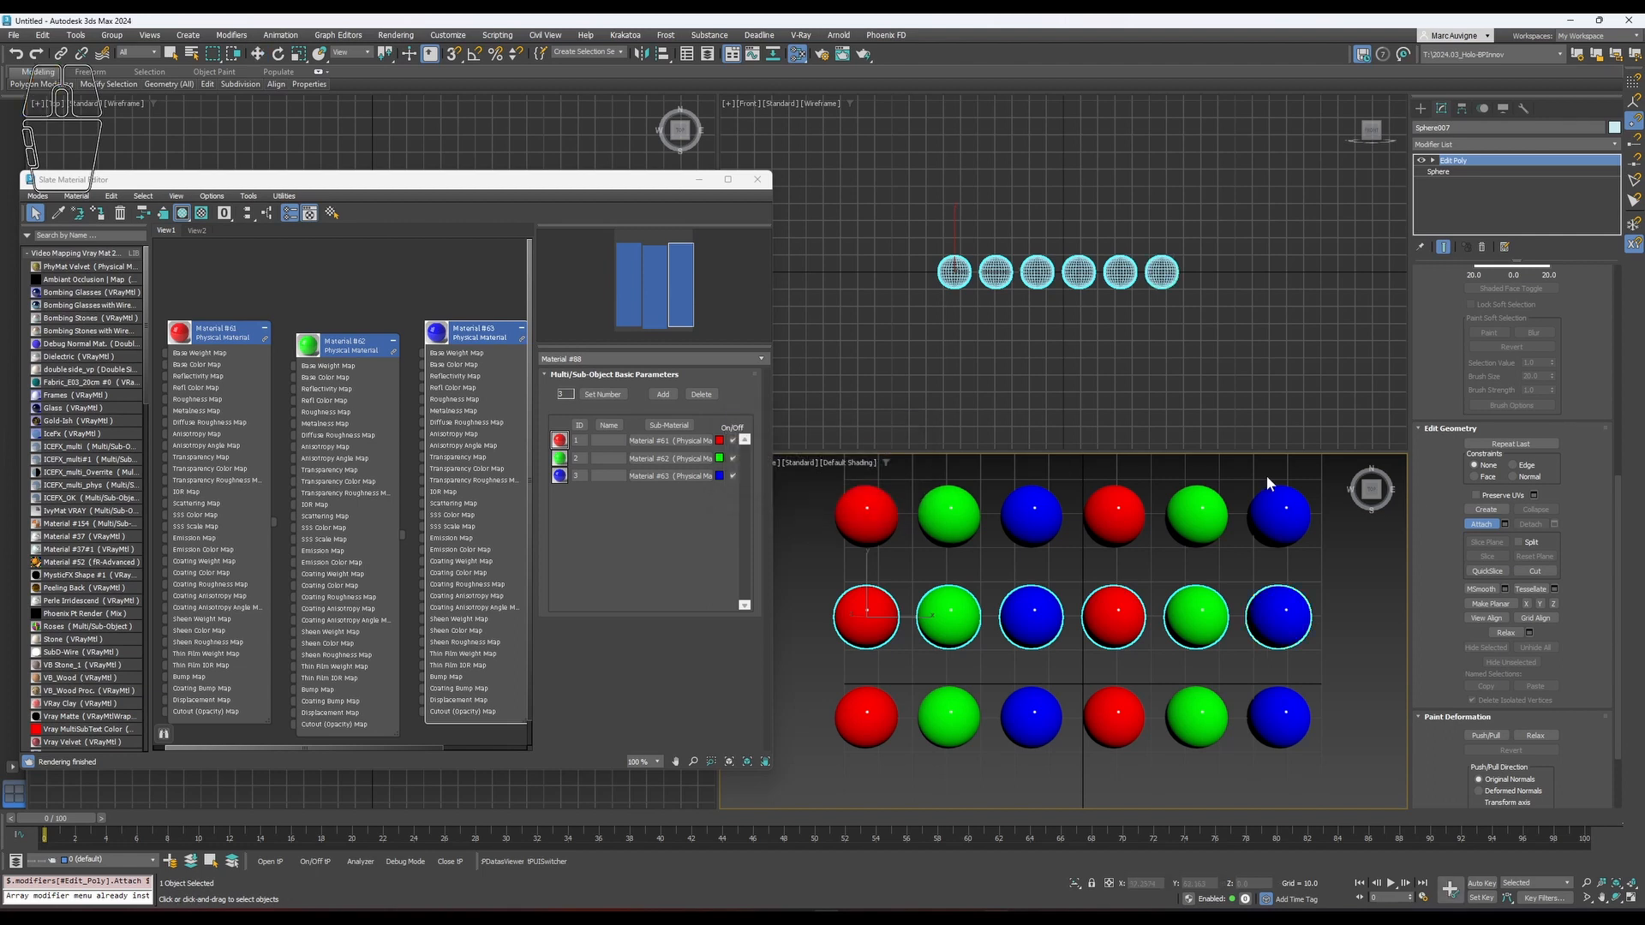
click(1491, 523)
key(w)
Create a new view in the Slate Material Editor and pick the attached second row's material into it.
right_click(274, 229)
click(295, 240)
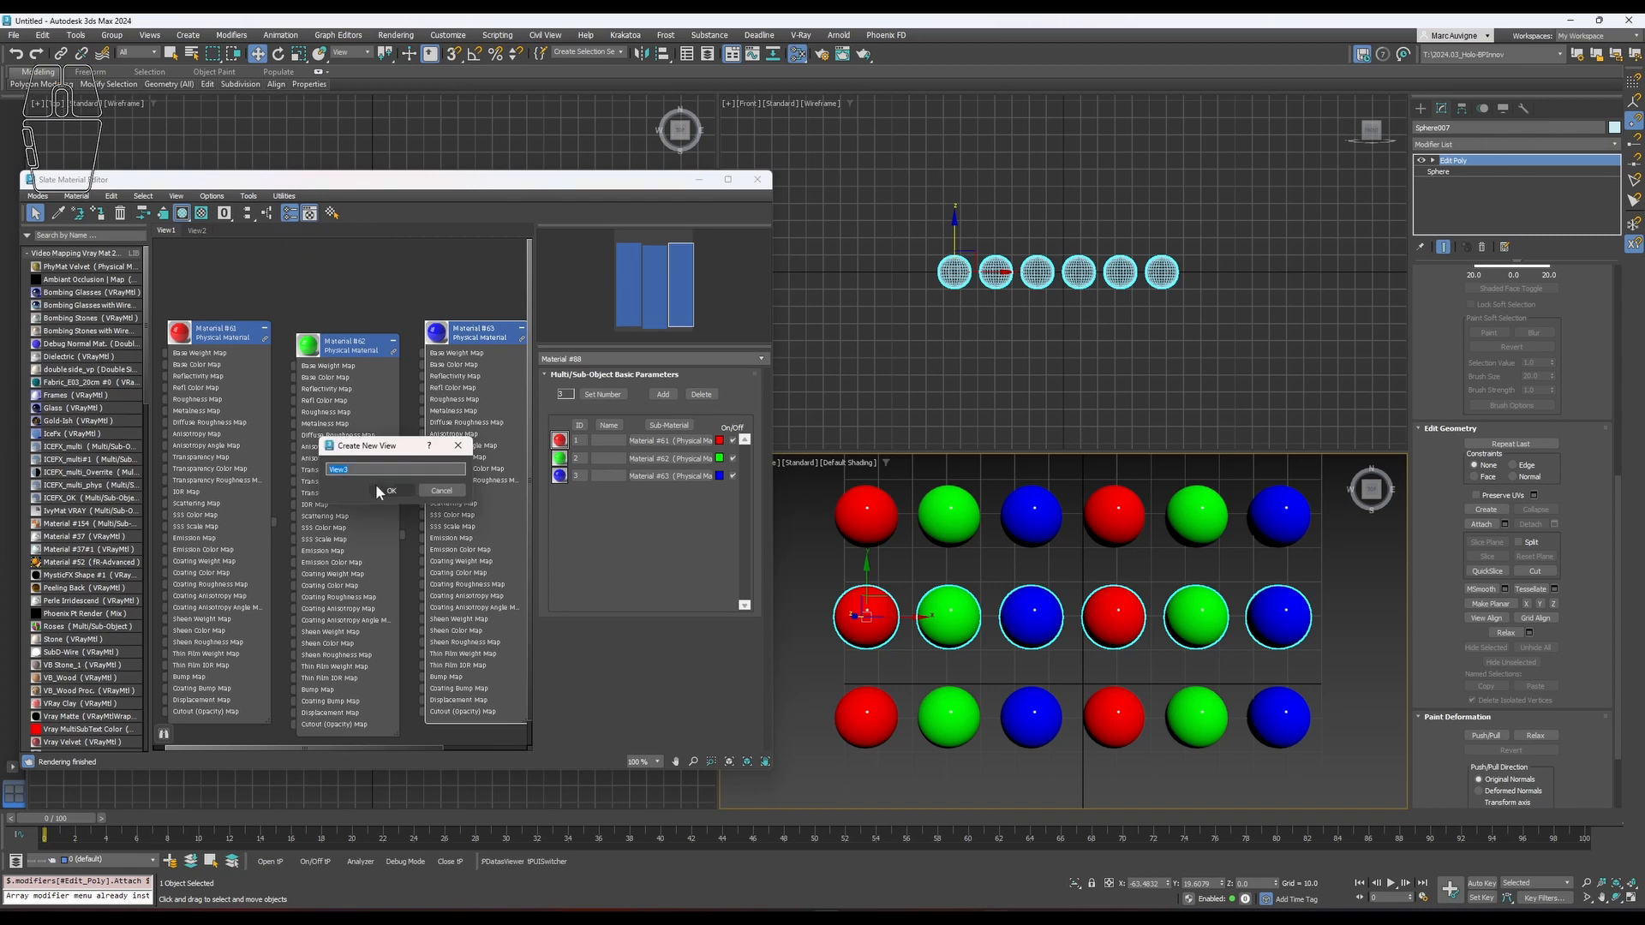
click(387, 490)
click(58, 213)
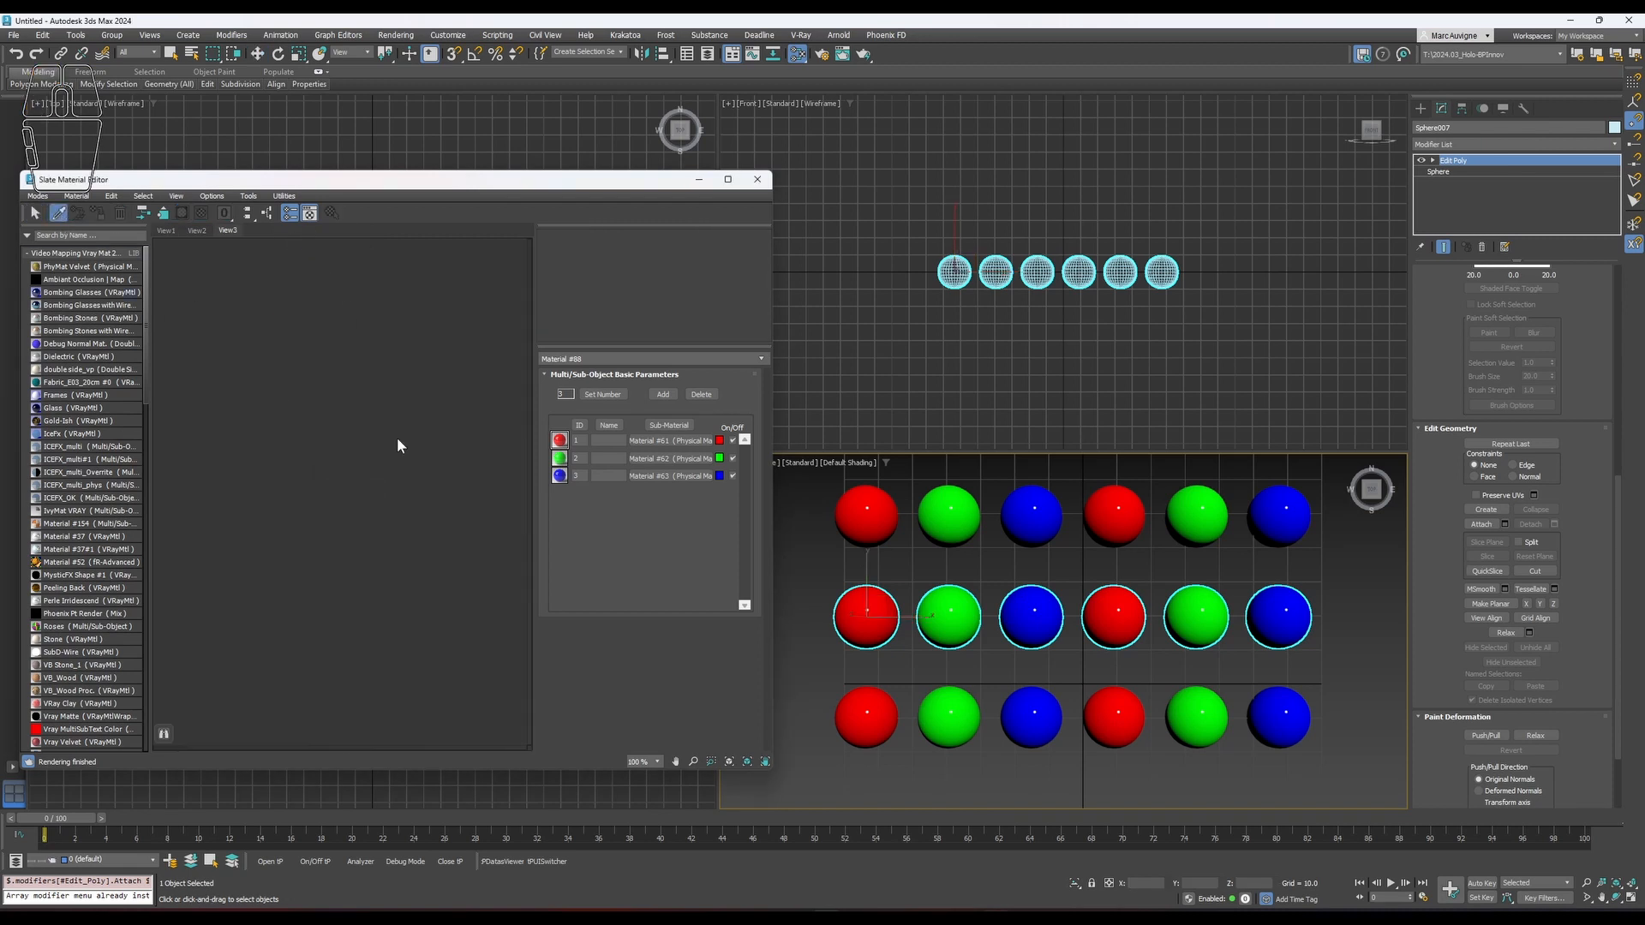
click(868, 596)
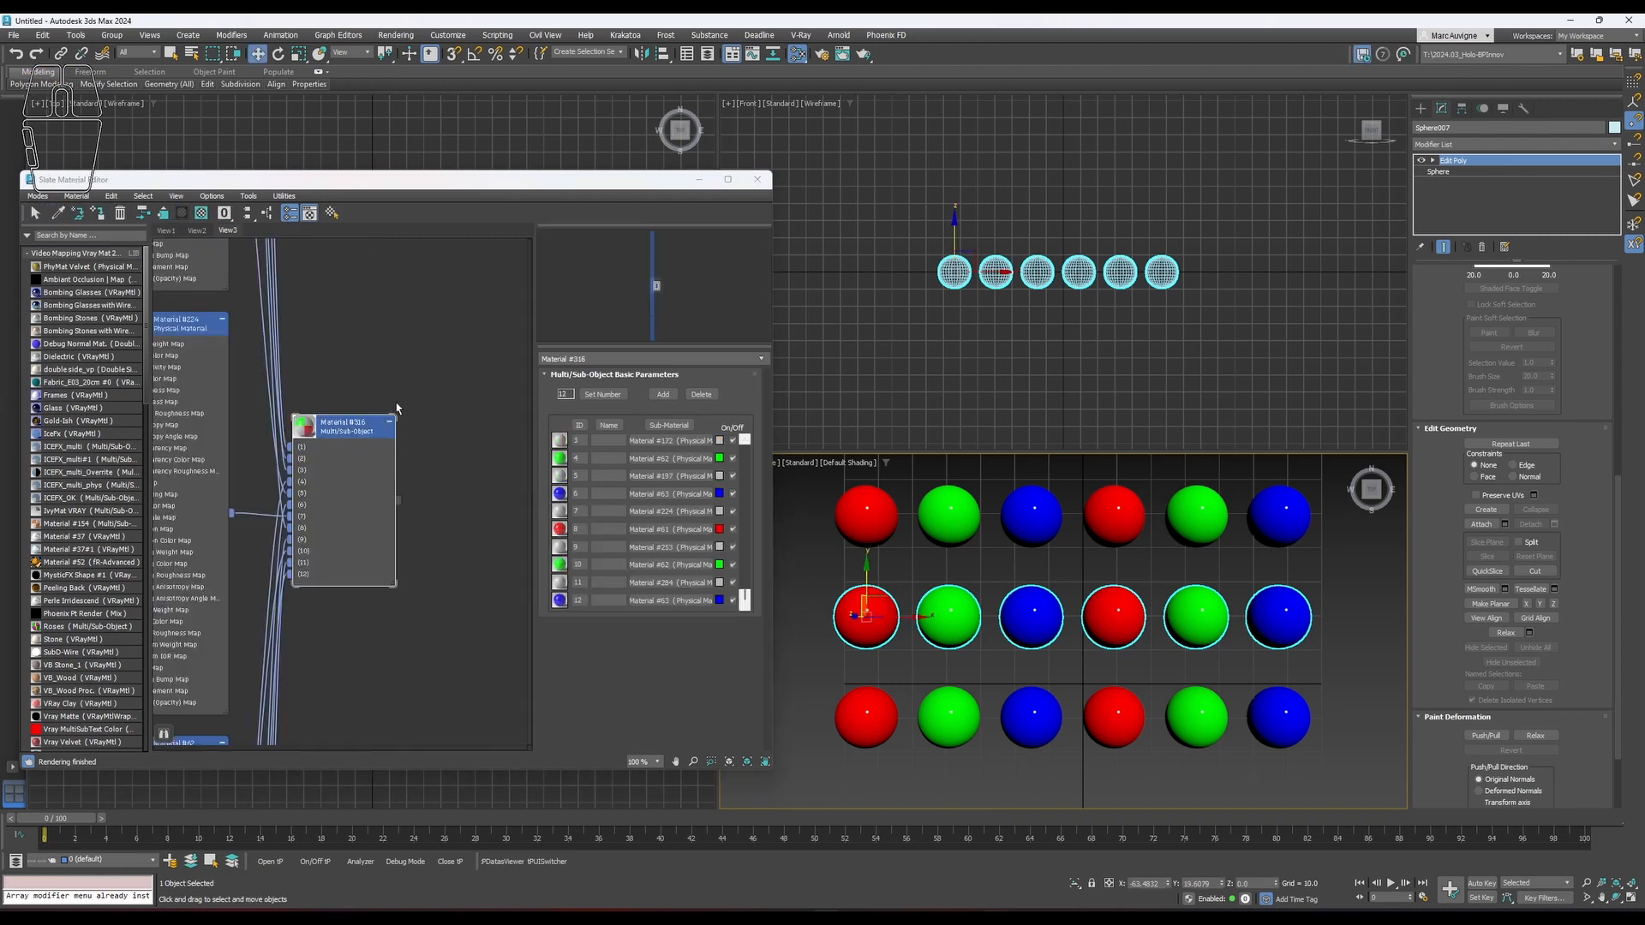
Examine the picked Multi/Sub-Object material's node network and the parameters of its first gray sub-material.
middle_drag(325, 642, 368, 764)
scroll(378, 703, down, 2)
drag(374, 597, 422, 111)
scroll(426, 521, down, 2)
drag(432, 495, 453, 318)
scroll(446, 342, down, 3)
middle_drag(325, 253, 346, 384)
scroll(346, 379, up, 4)
double_click(324, 327)
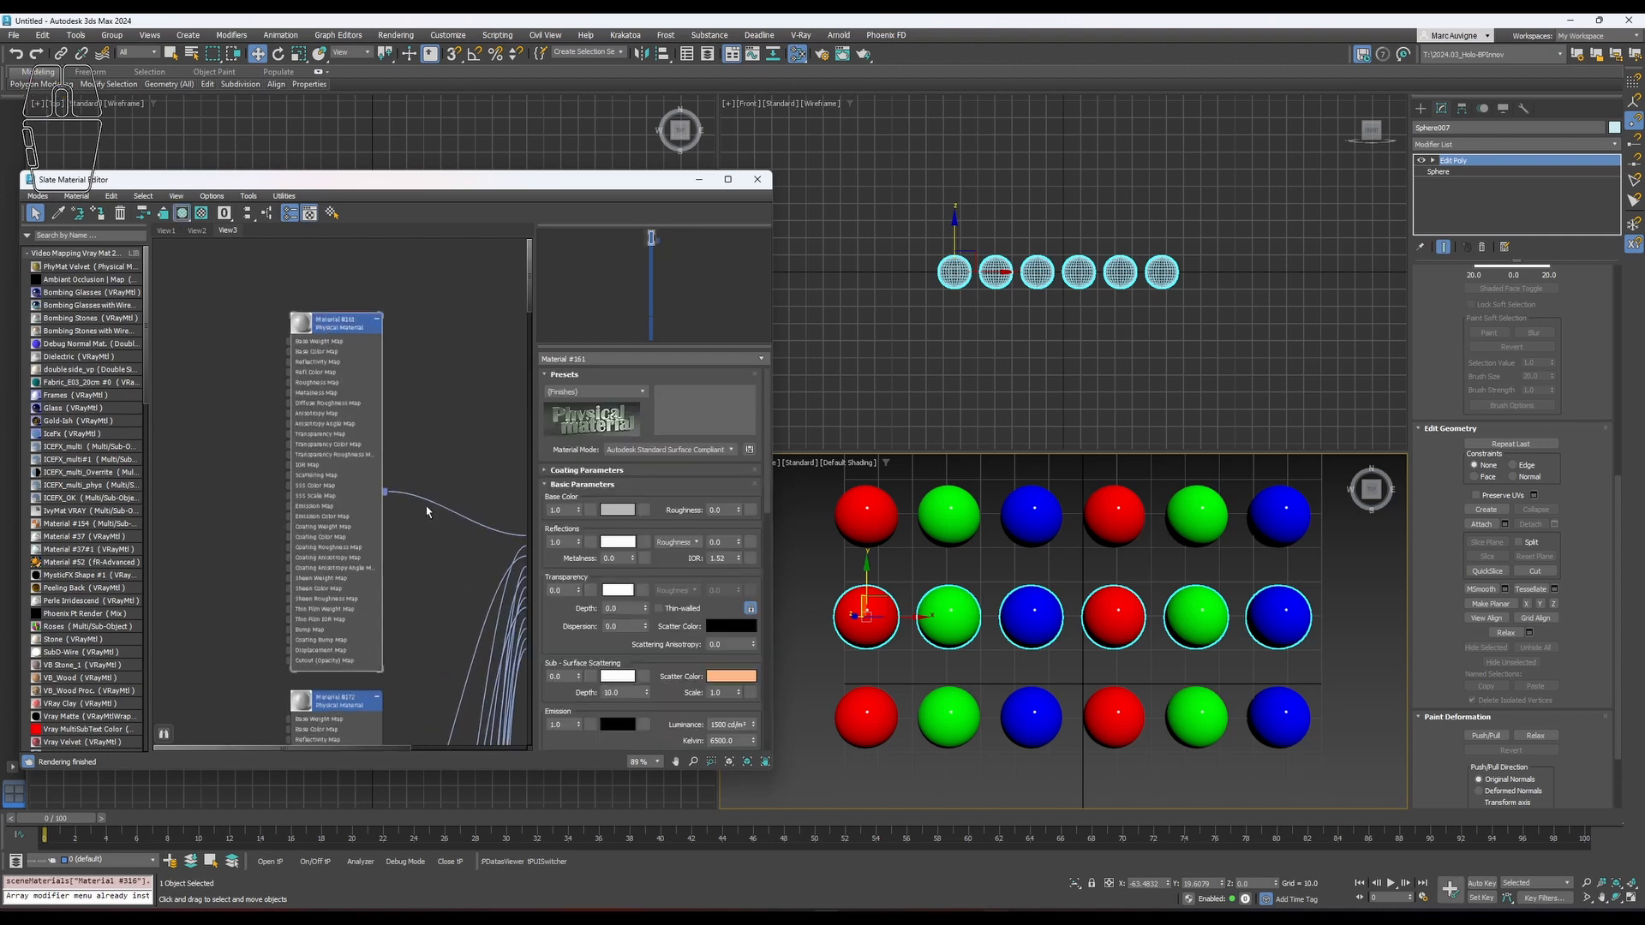
scroll(446, 524, up, 1)
middle_drag(445, 525, 319, 336)
scroll(318, 336, down, 2)
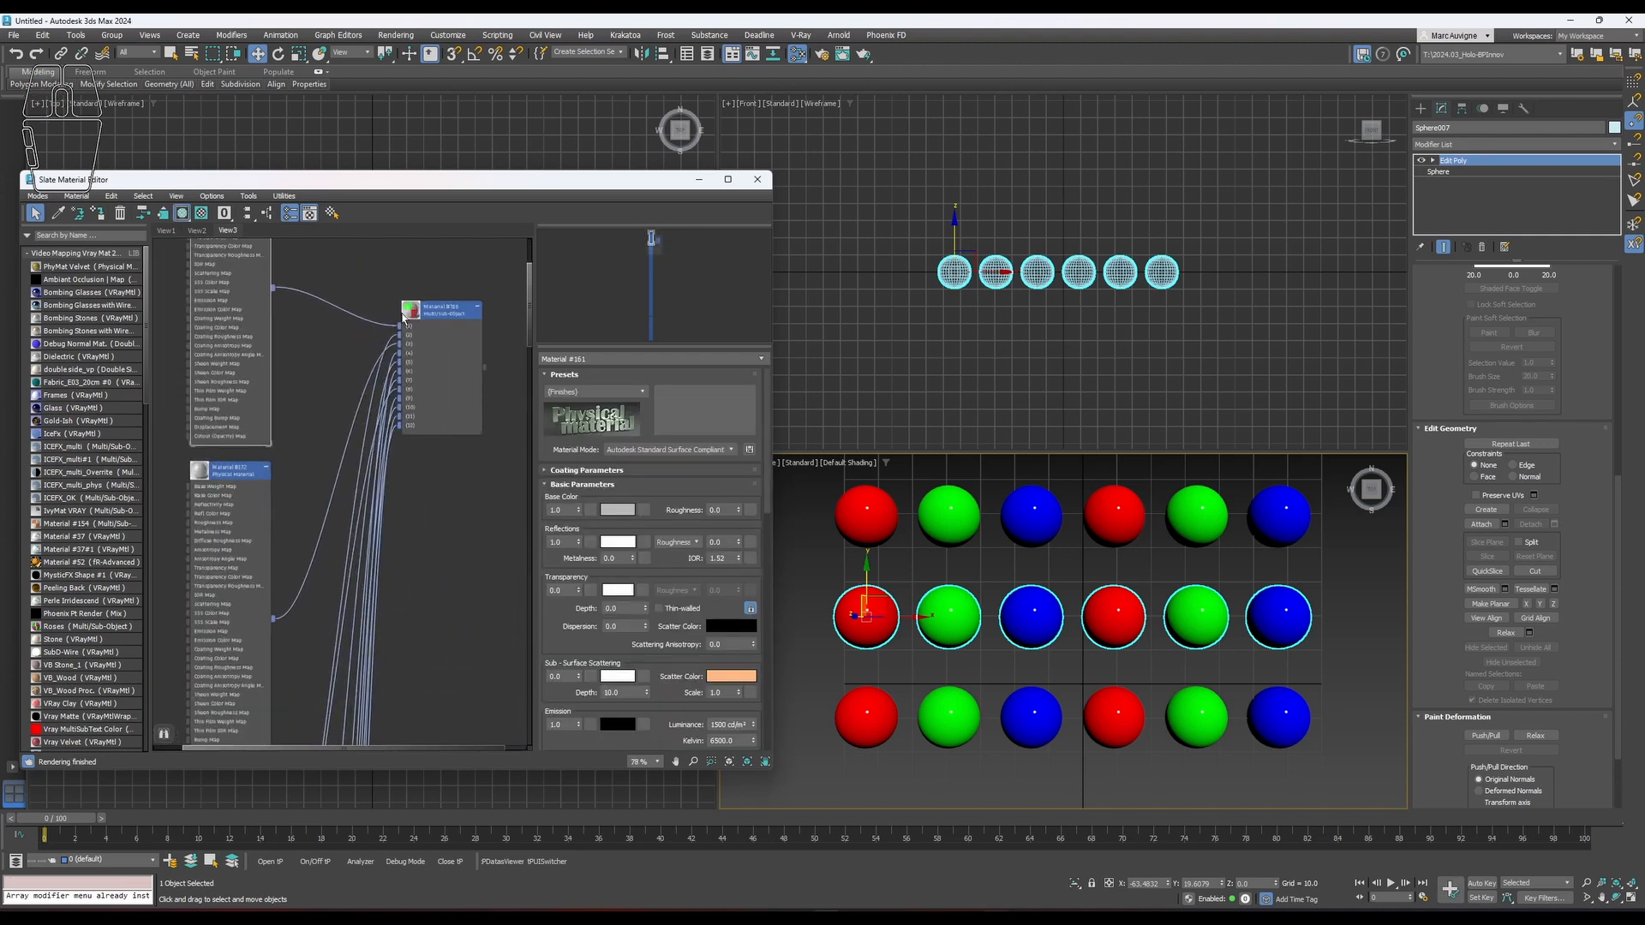
Reposition the Multi/Sub-Object and red material nodes to trace which slots the red material feeds.
click(426, 319)
drag(425, 319, 437, 701)
middle_drag(305, 644, 403, 331)
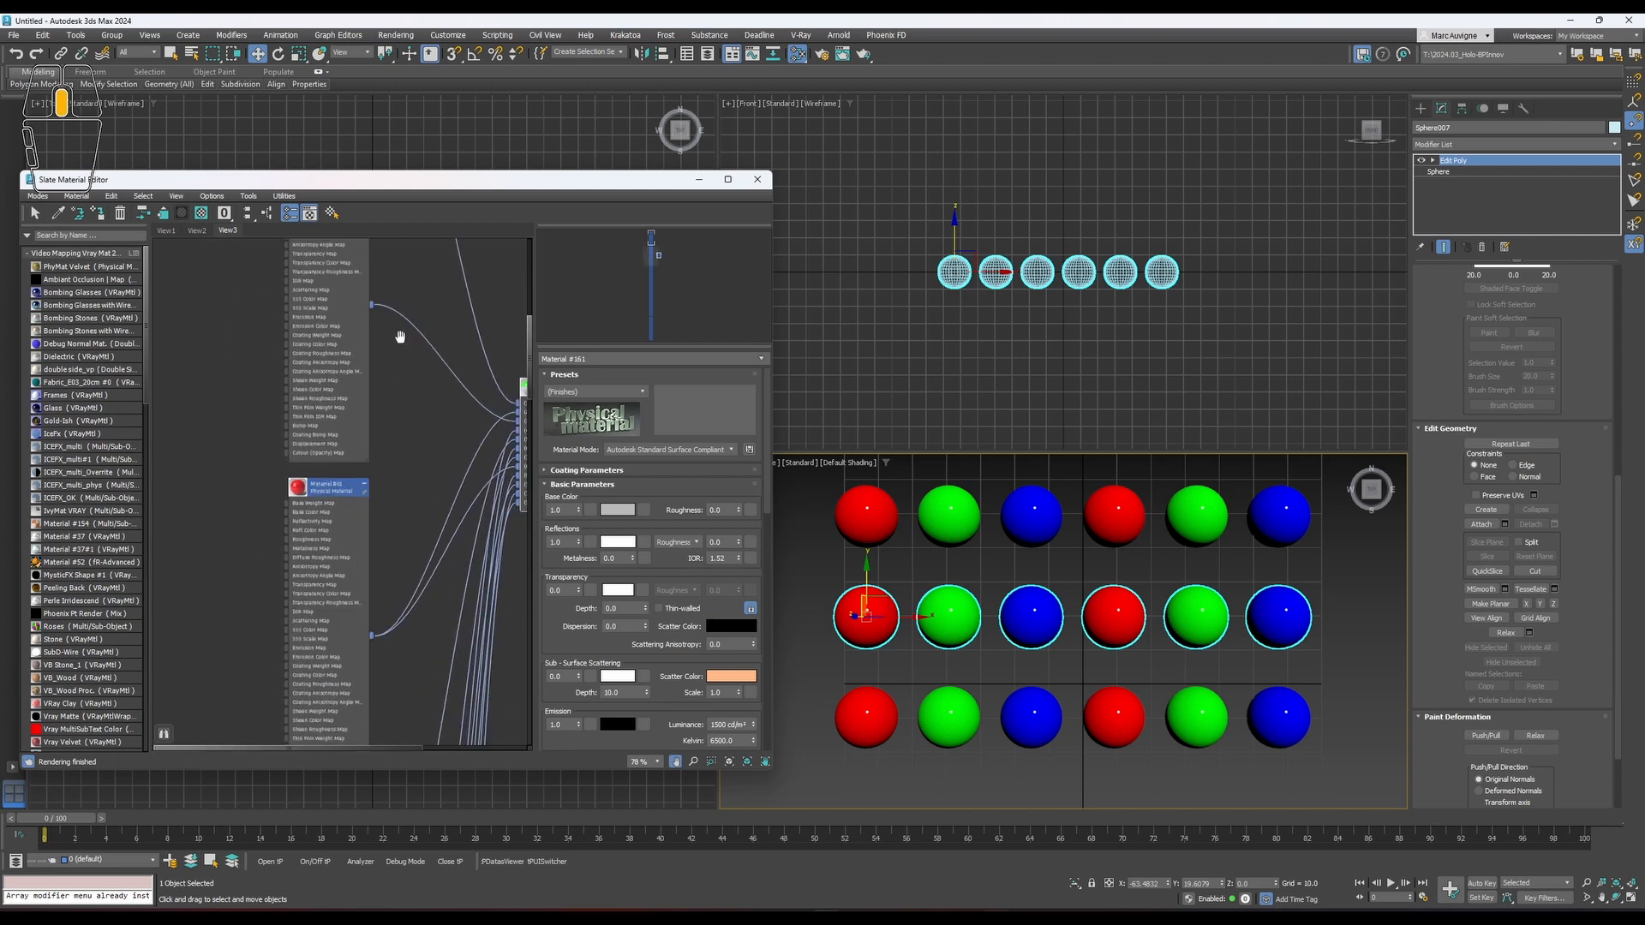
drag(324, 496, 194, 496)
scroll(371, 460, up, 1)
middle_drag(371, 460, 305, 507)
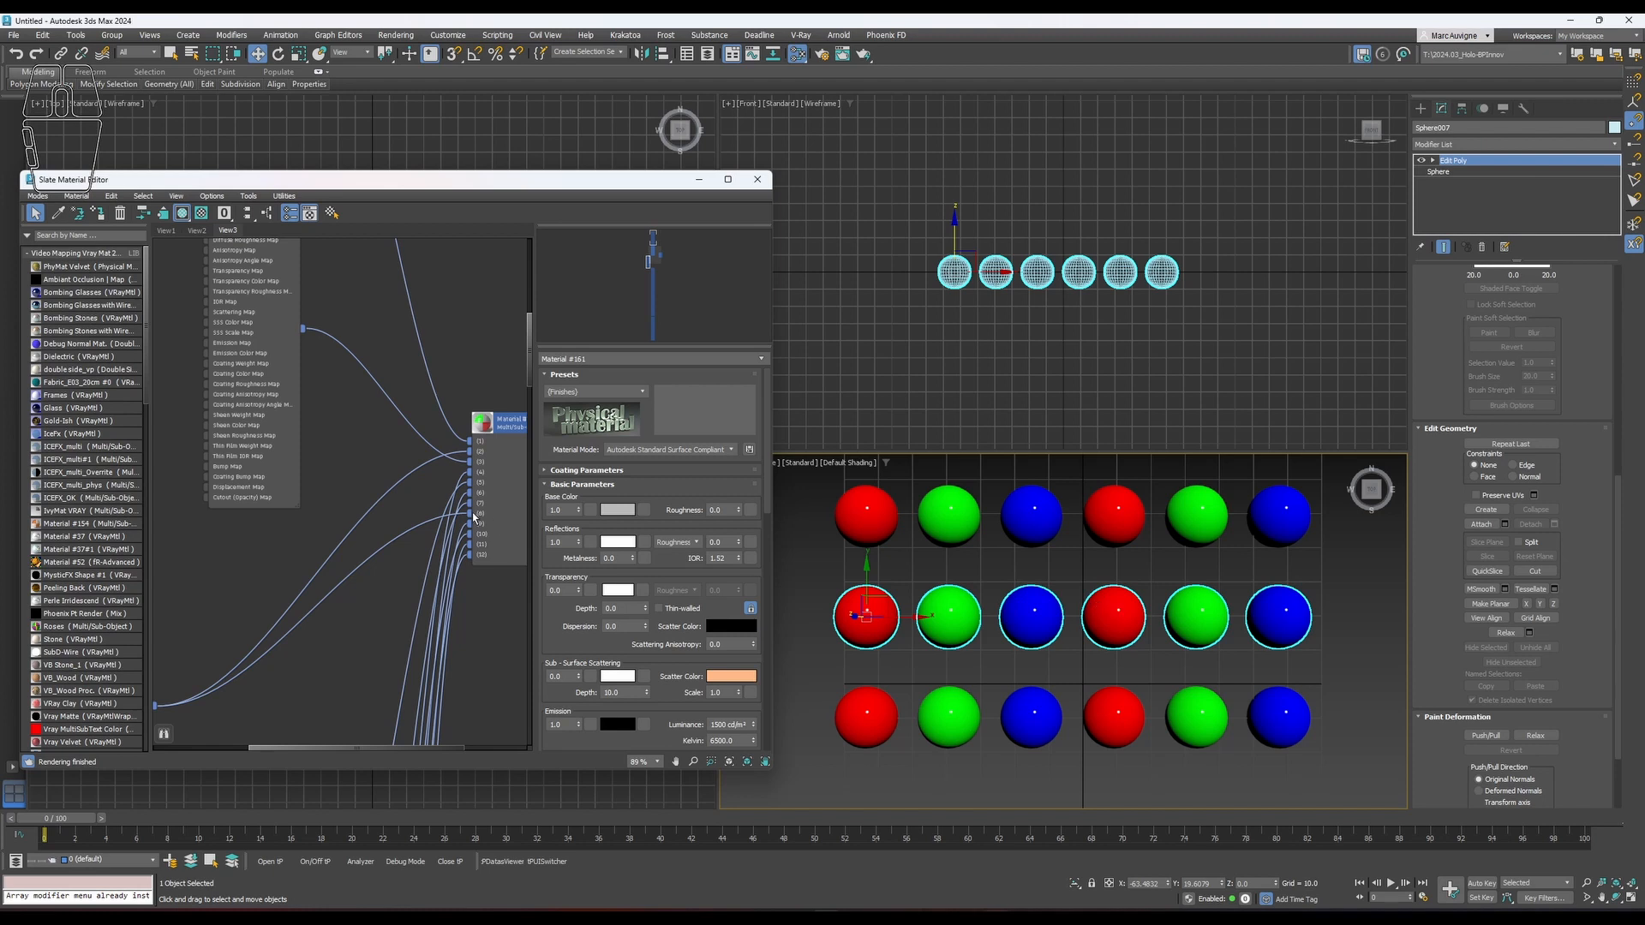
scroll(454, 582, down, 3)
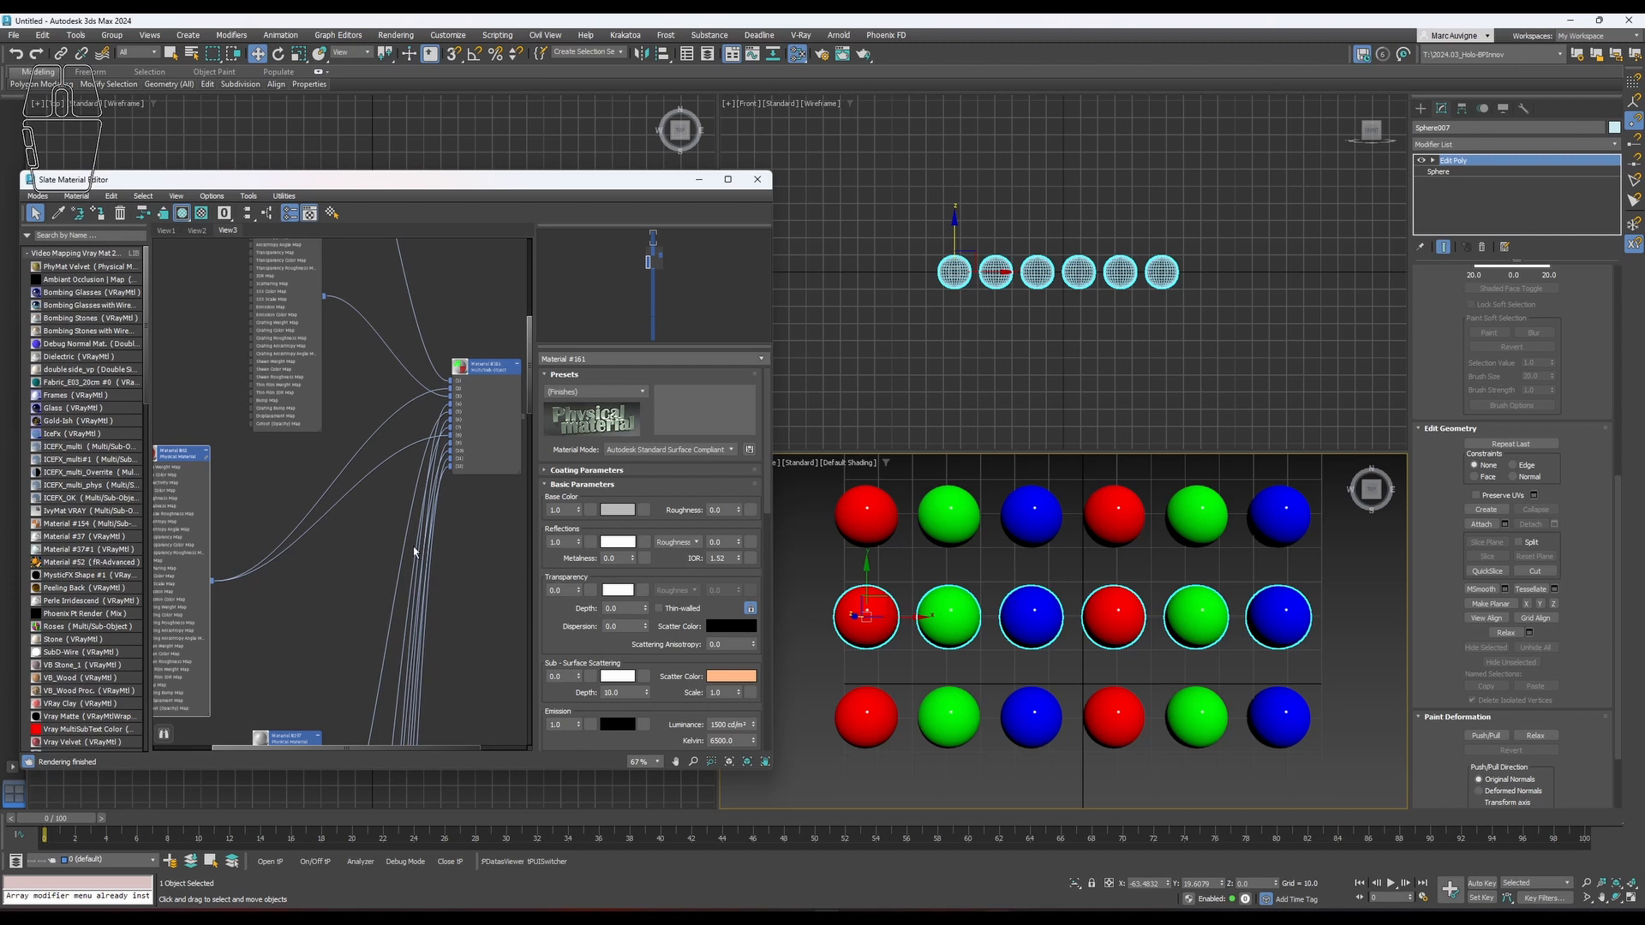
click(1479, 524)
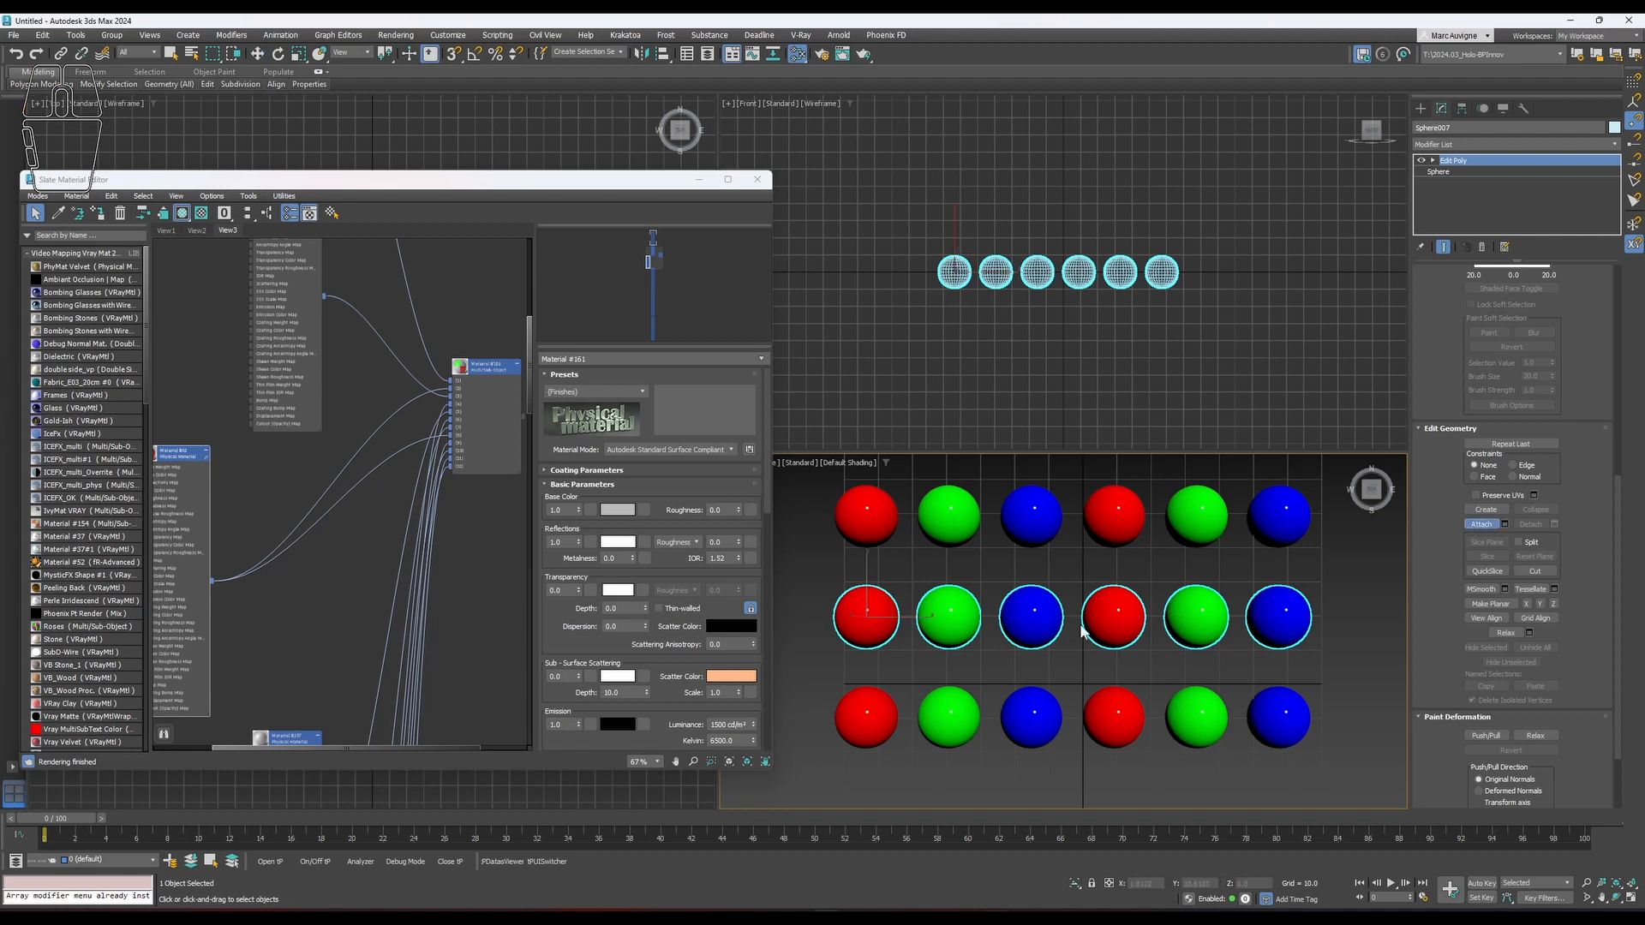
click(870, 527)
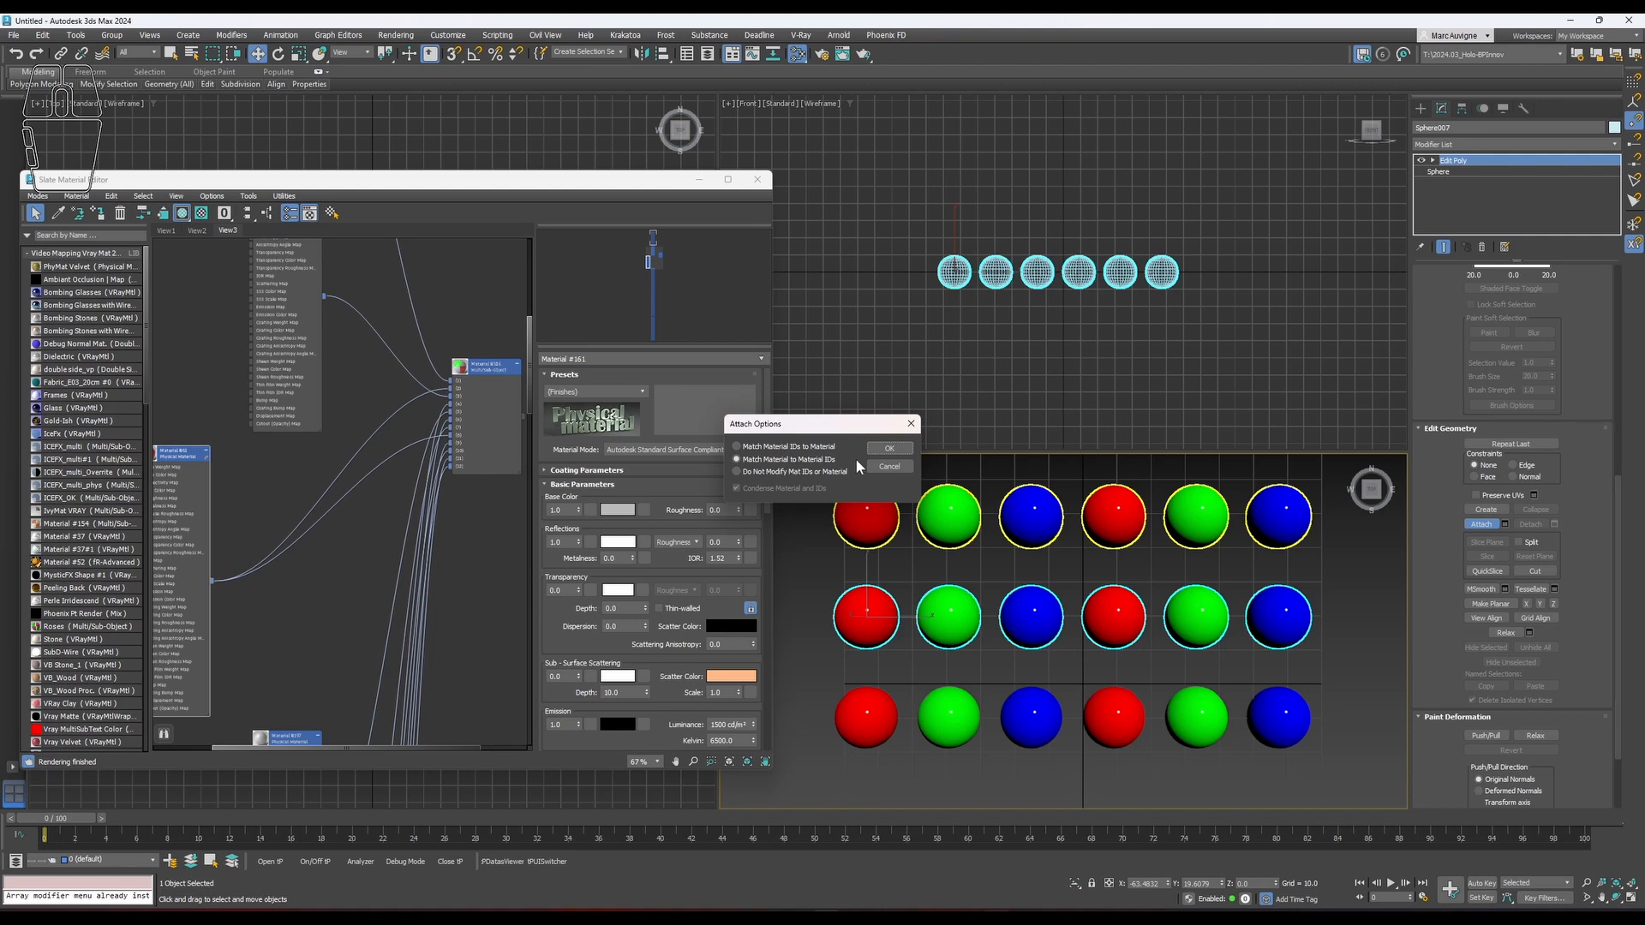
click(738, 447)
click(886, 466)
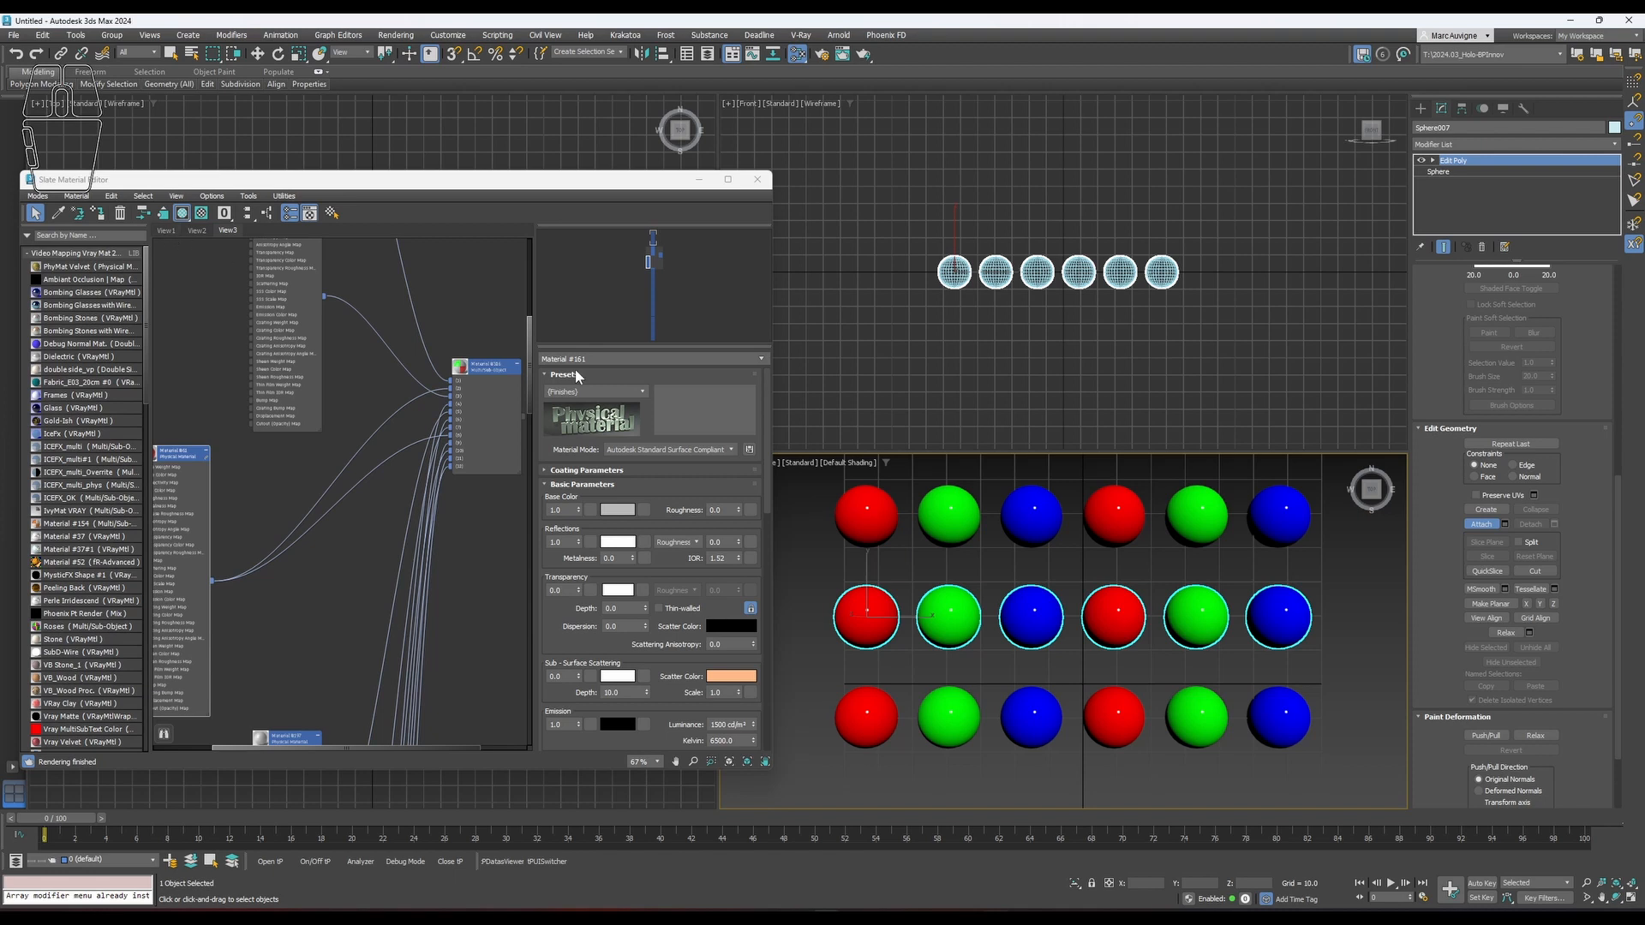
key(w)
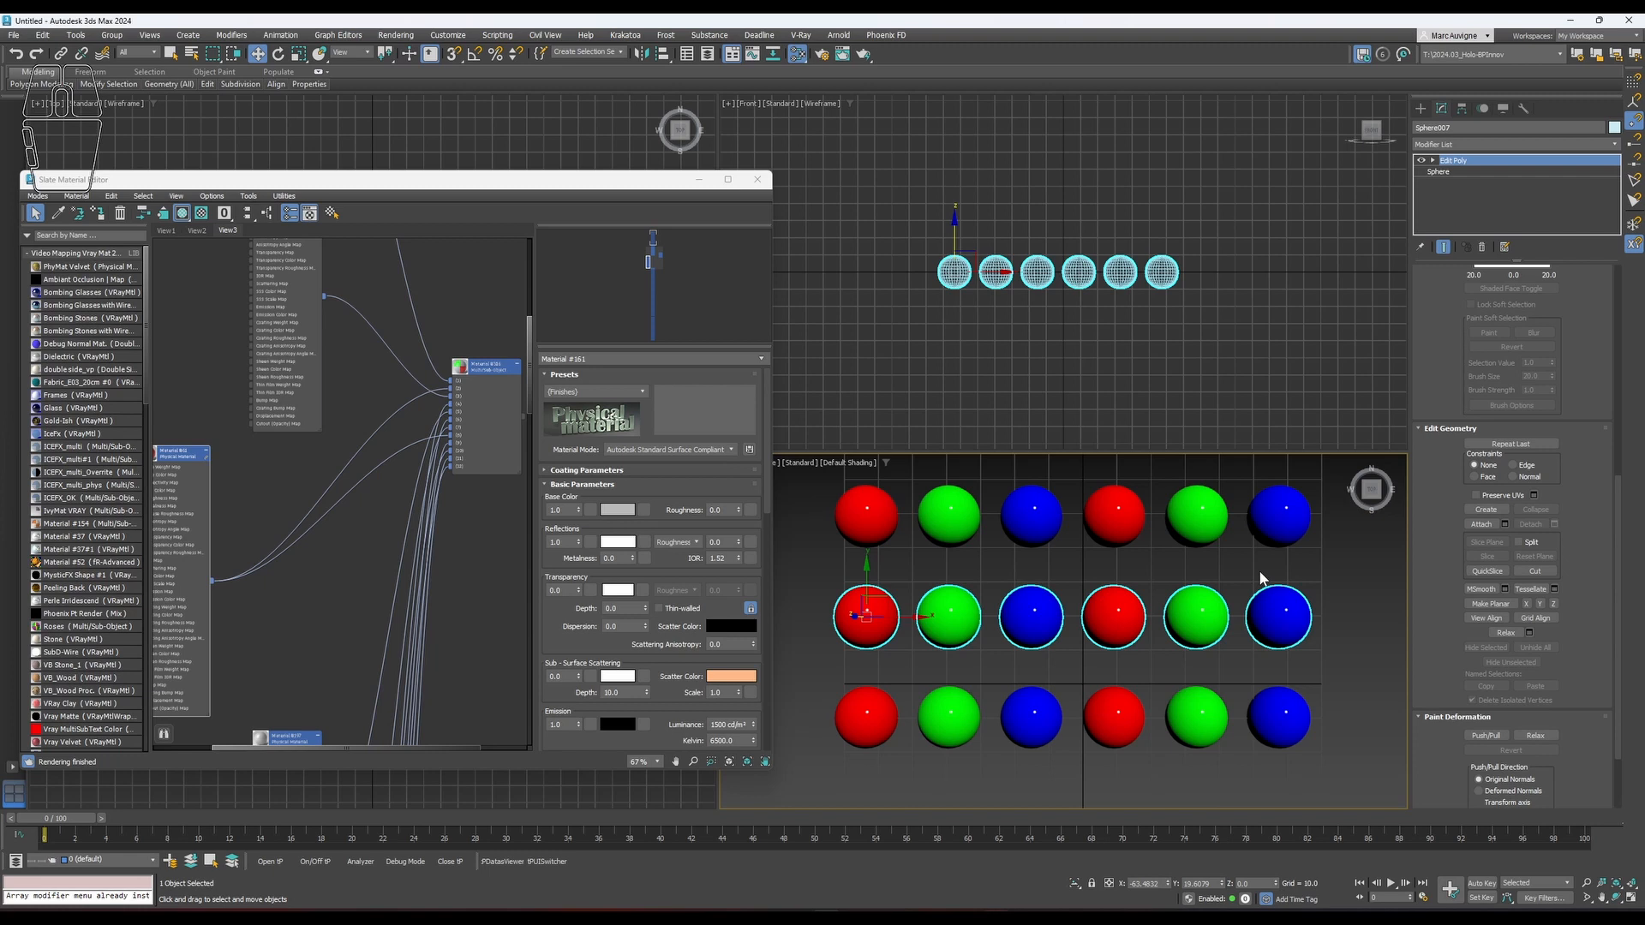
Select the third row's first red sphere and add a Multi/Sub-Object material below the three color materials in View1.
click(883, 712)
middle_drag(923, 744, 948, 604)
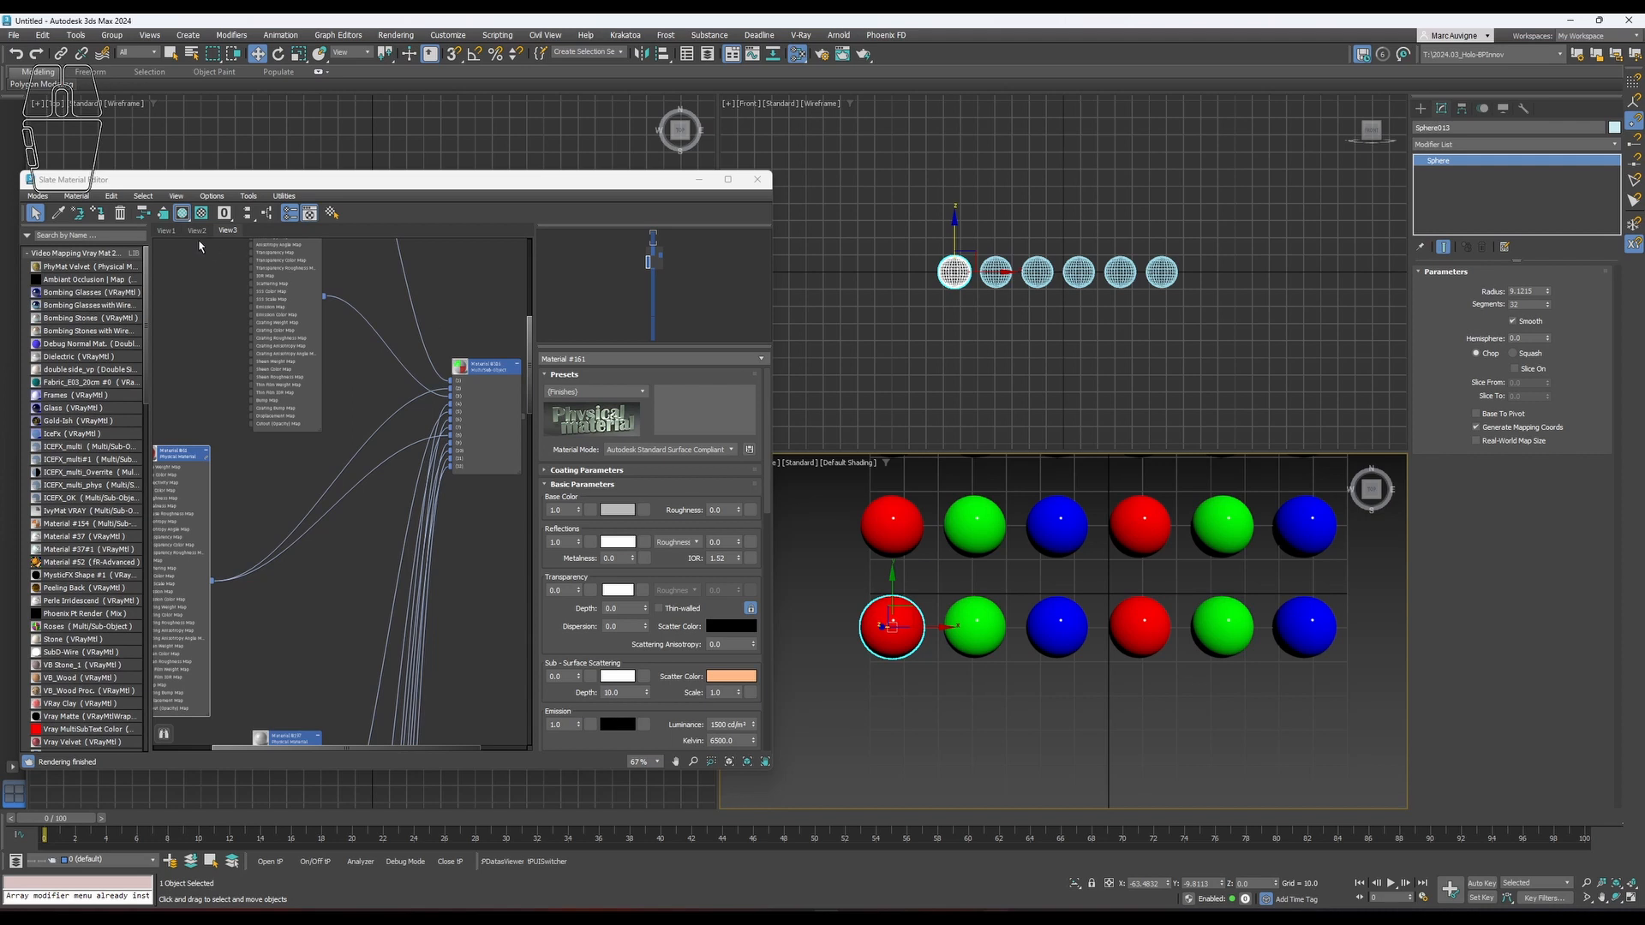
click(166, 229)
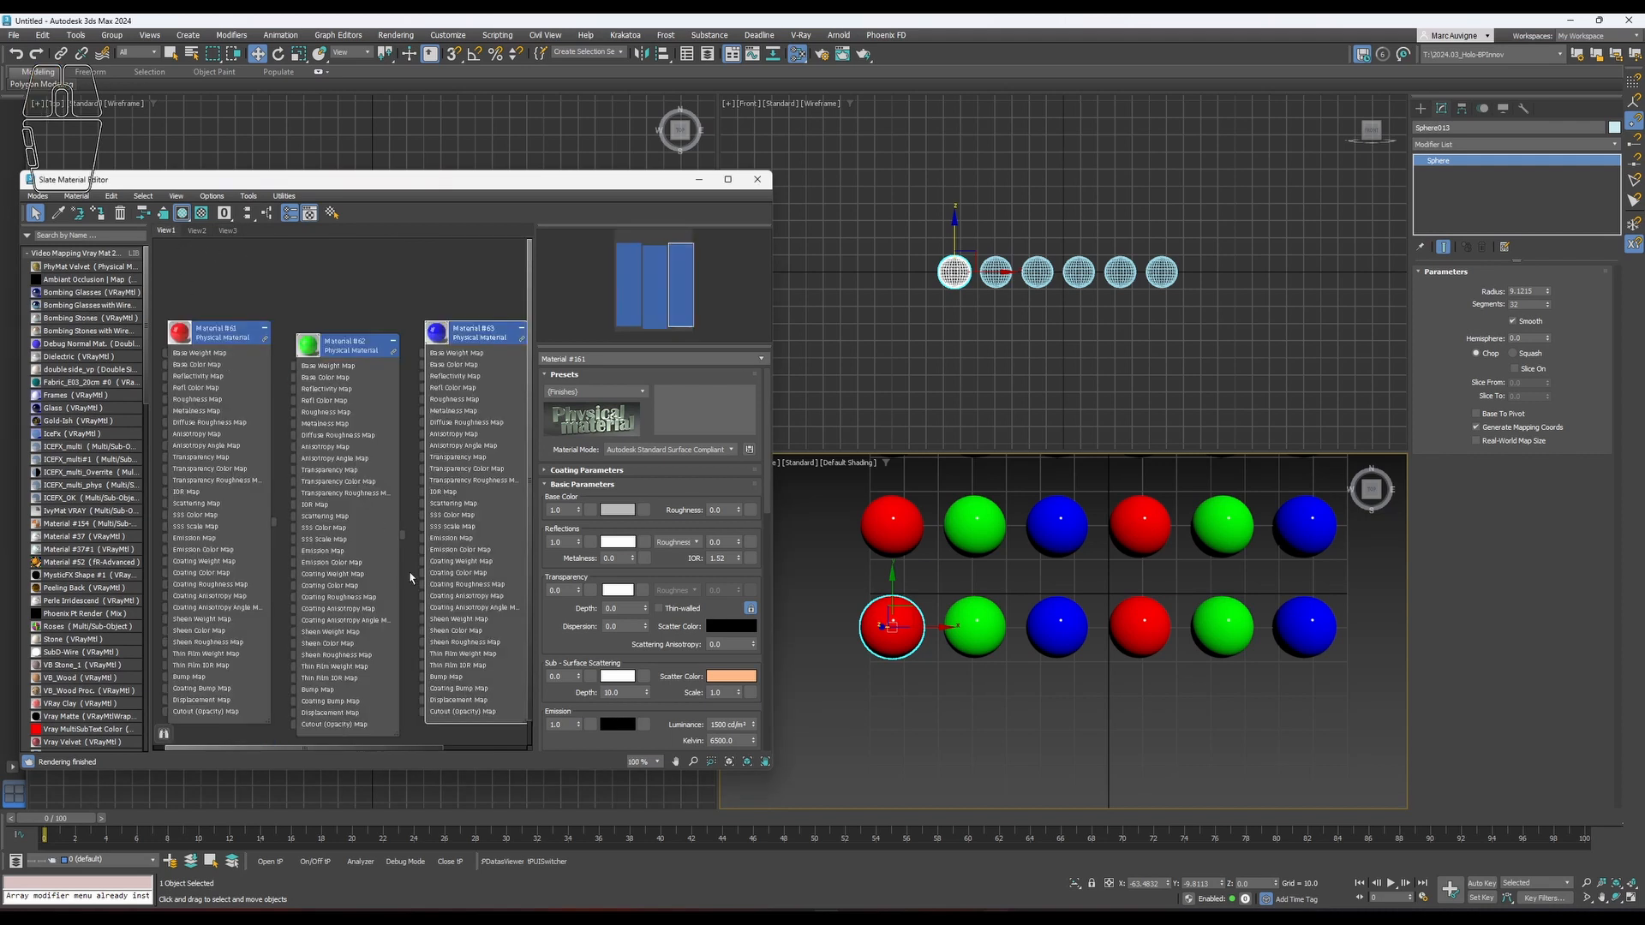
scroll(395, 544, down, 5)
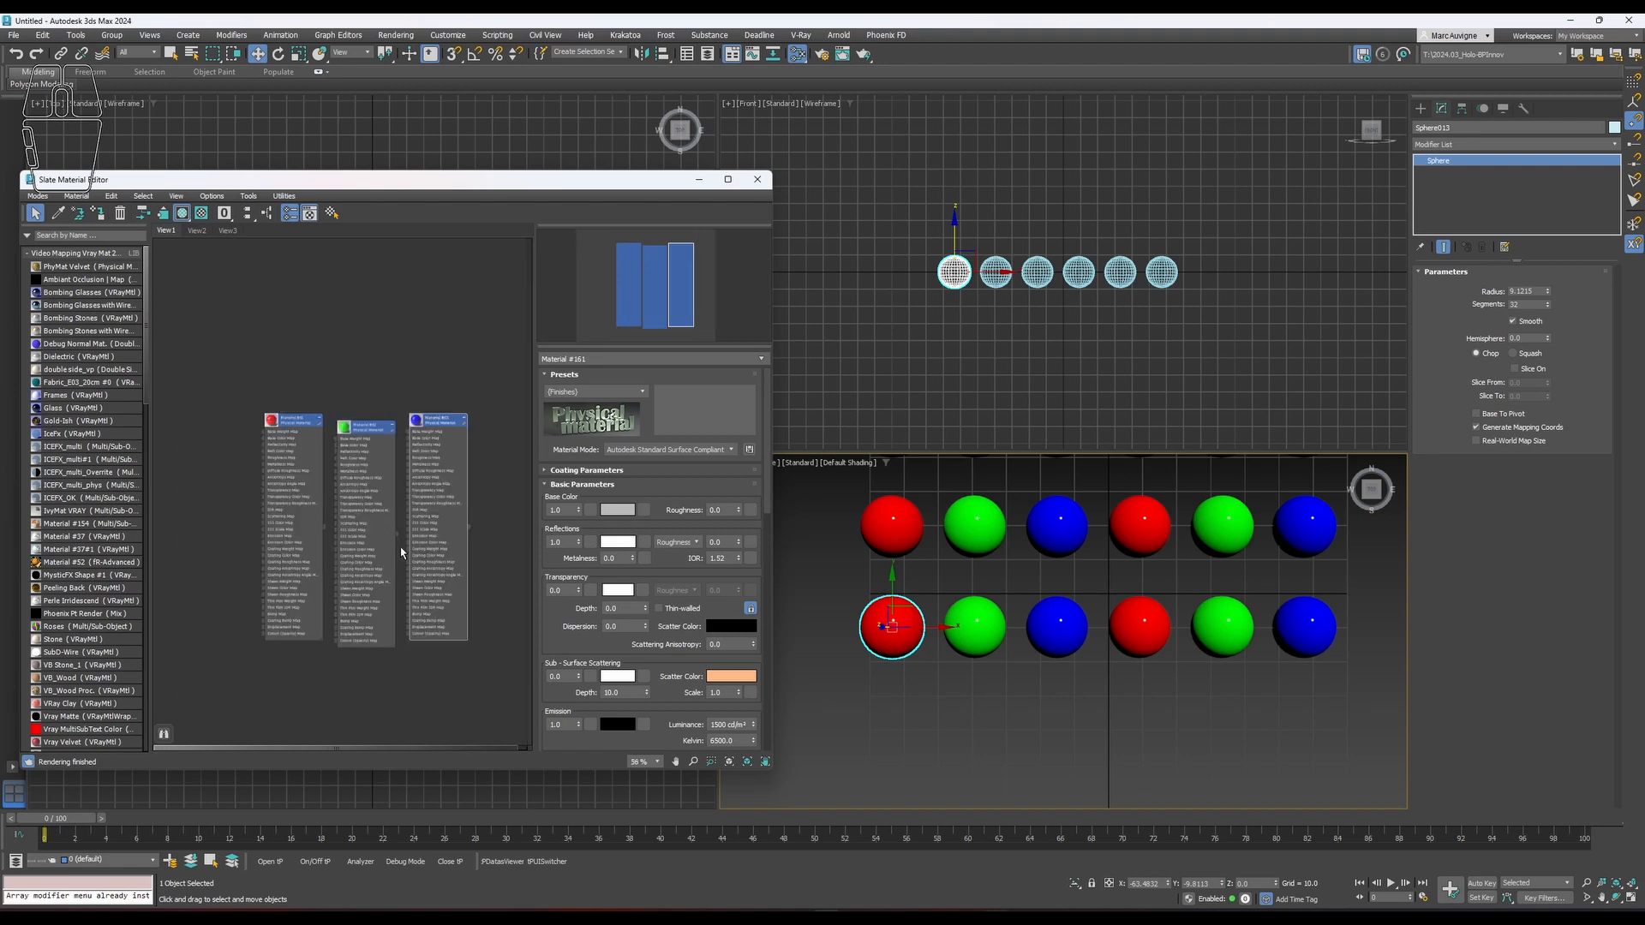
right_click(405, 627)
mouse_move(470, 644)
mouse_move(604, 651)
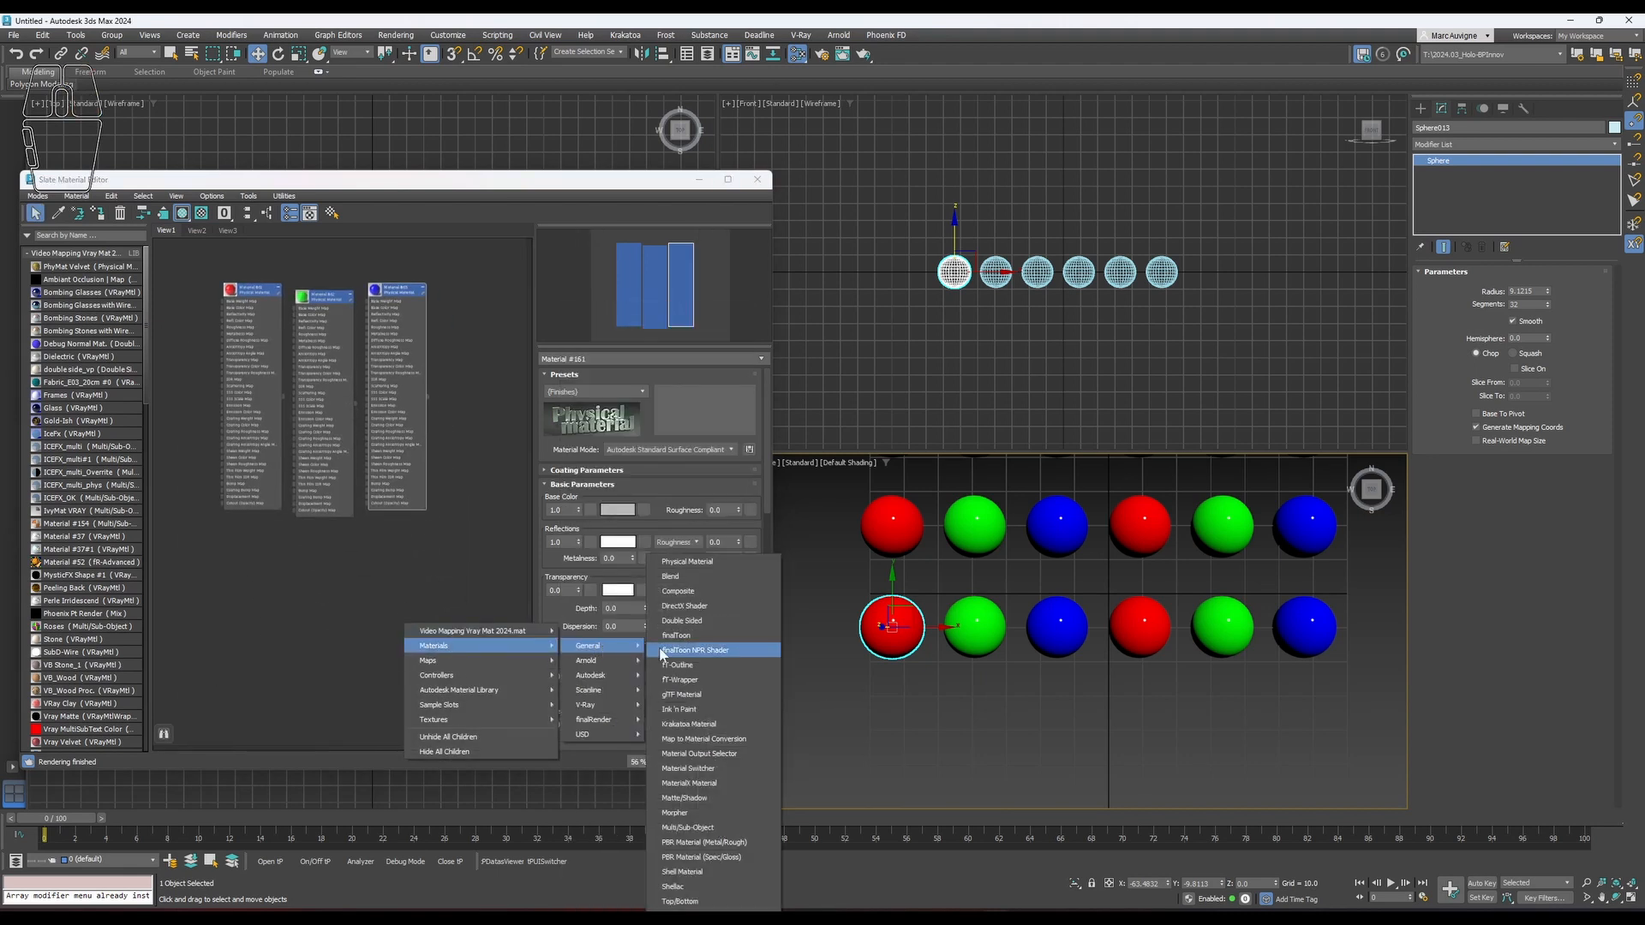
click(687, 827)
drag(390, 620, 427, 592)
Connect the red, green and blue materials to slots 1, 2 and 3 of the new Multi/Sub-Object material.
drag(282, 401, 416, 605)
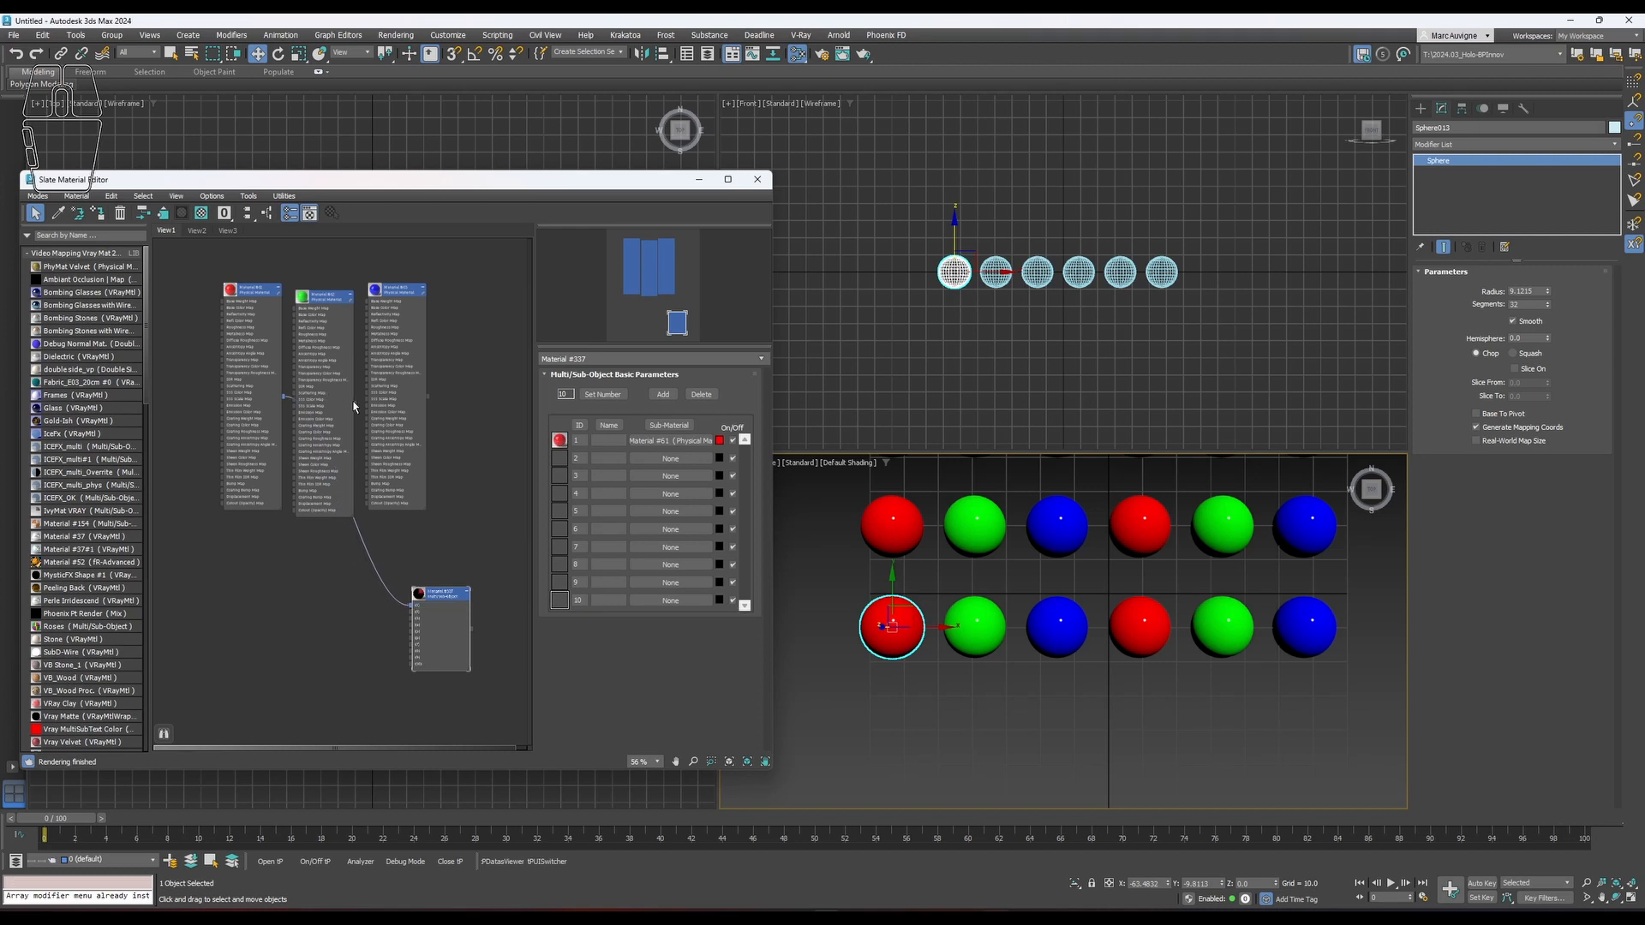
drag(356, 403, 414, 610)
drag(429, 399, 427, 618)
Delete the empty slots 4 to 10 from the new Multi/Sub-Object material.
click(440, 591)
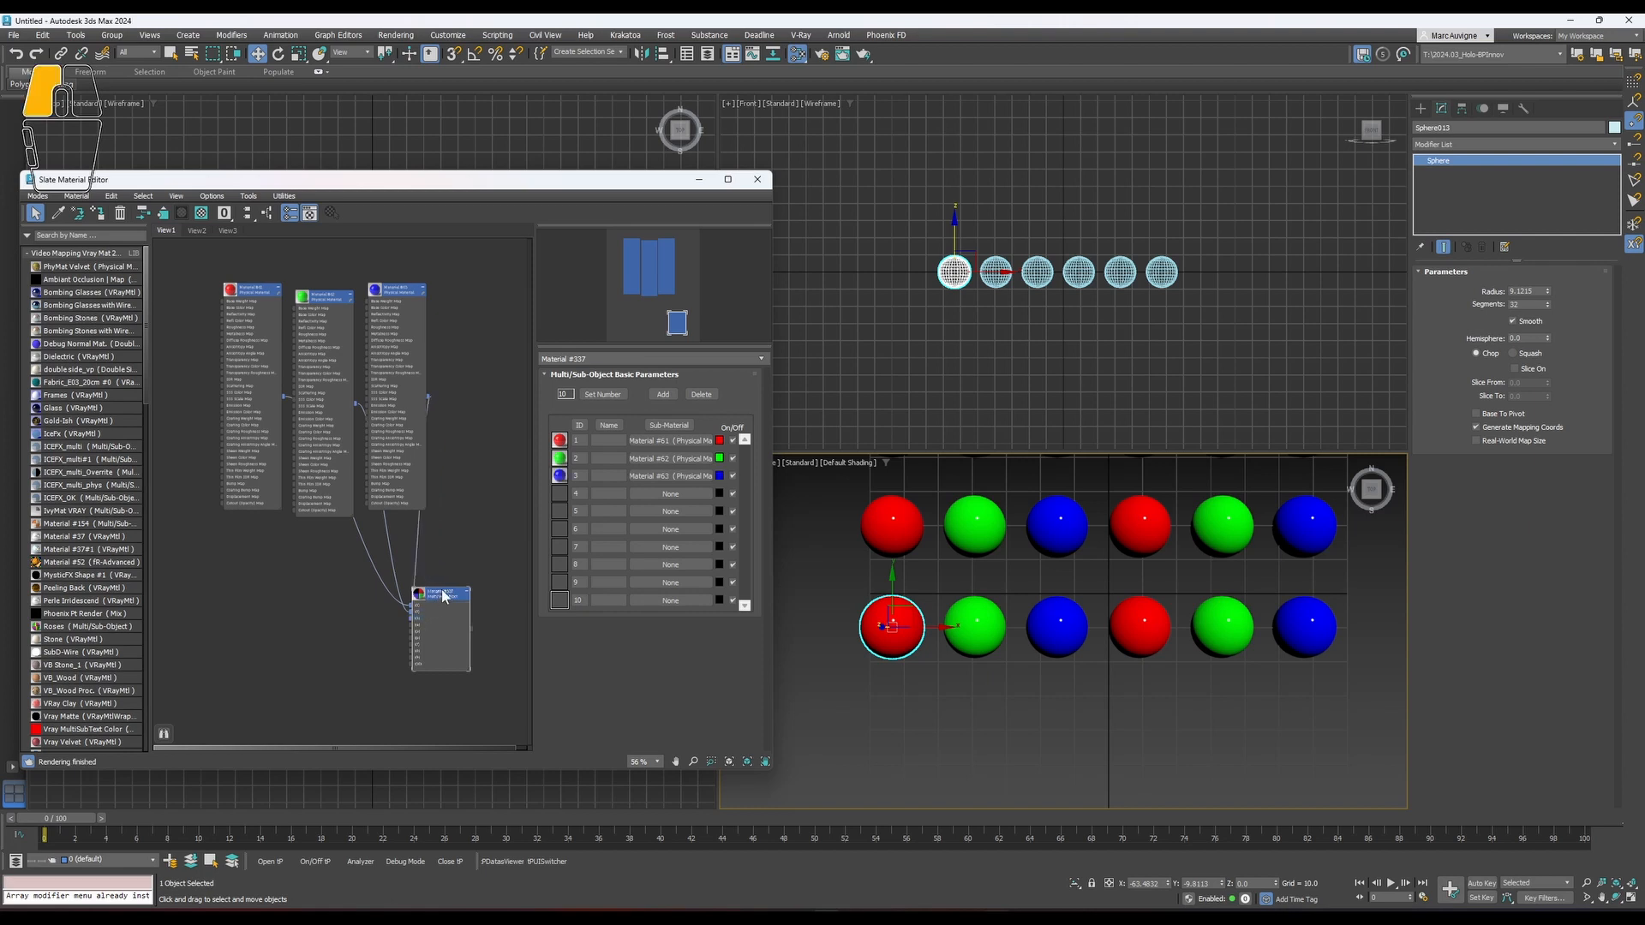
click(439, 591)
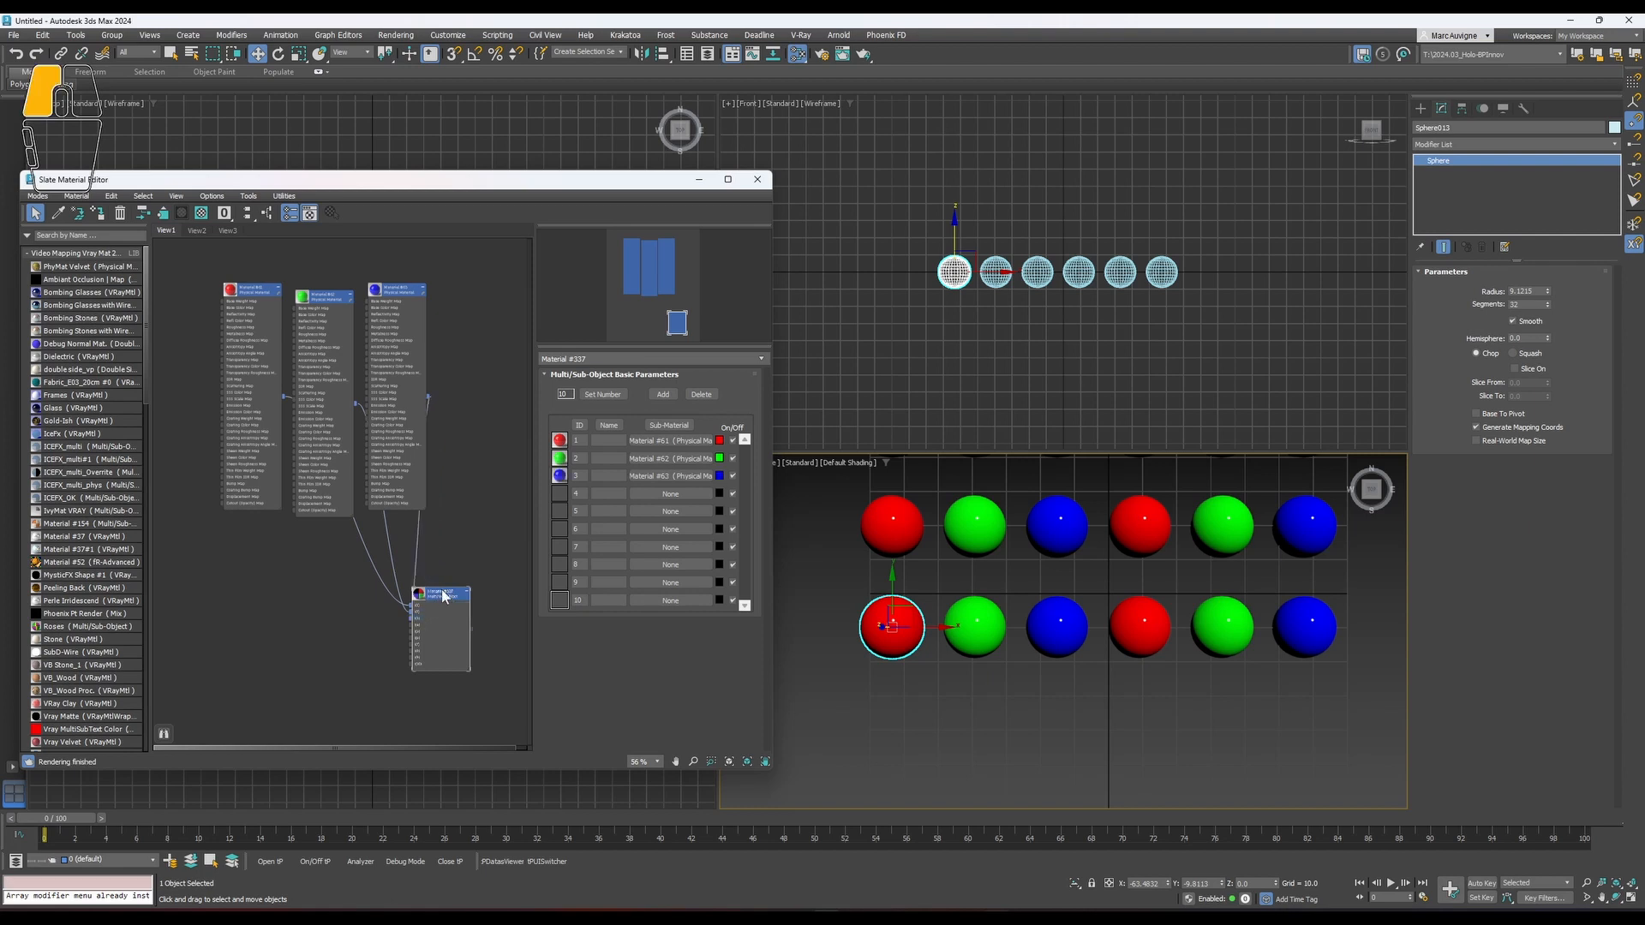
click(556, 604)
click(692, 394)
click(692, 394)
click(692, 394)
click(692, 394)
click(692, 394)
click(693, 394)
click(692, 394)
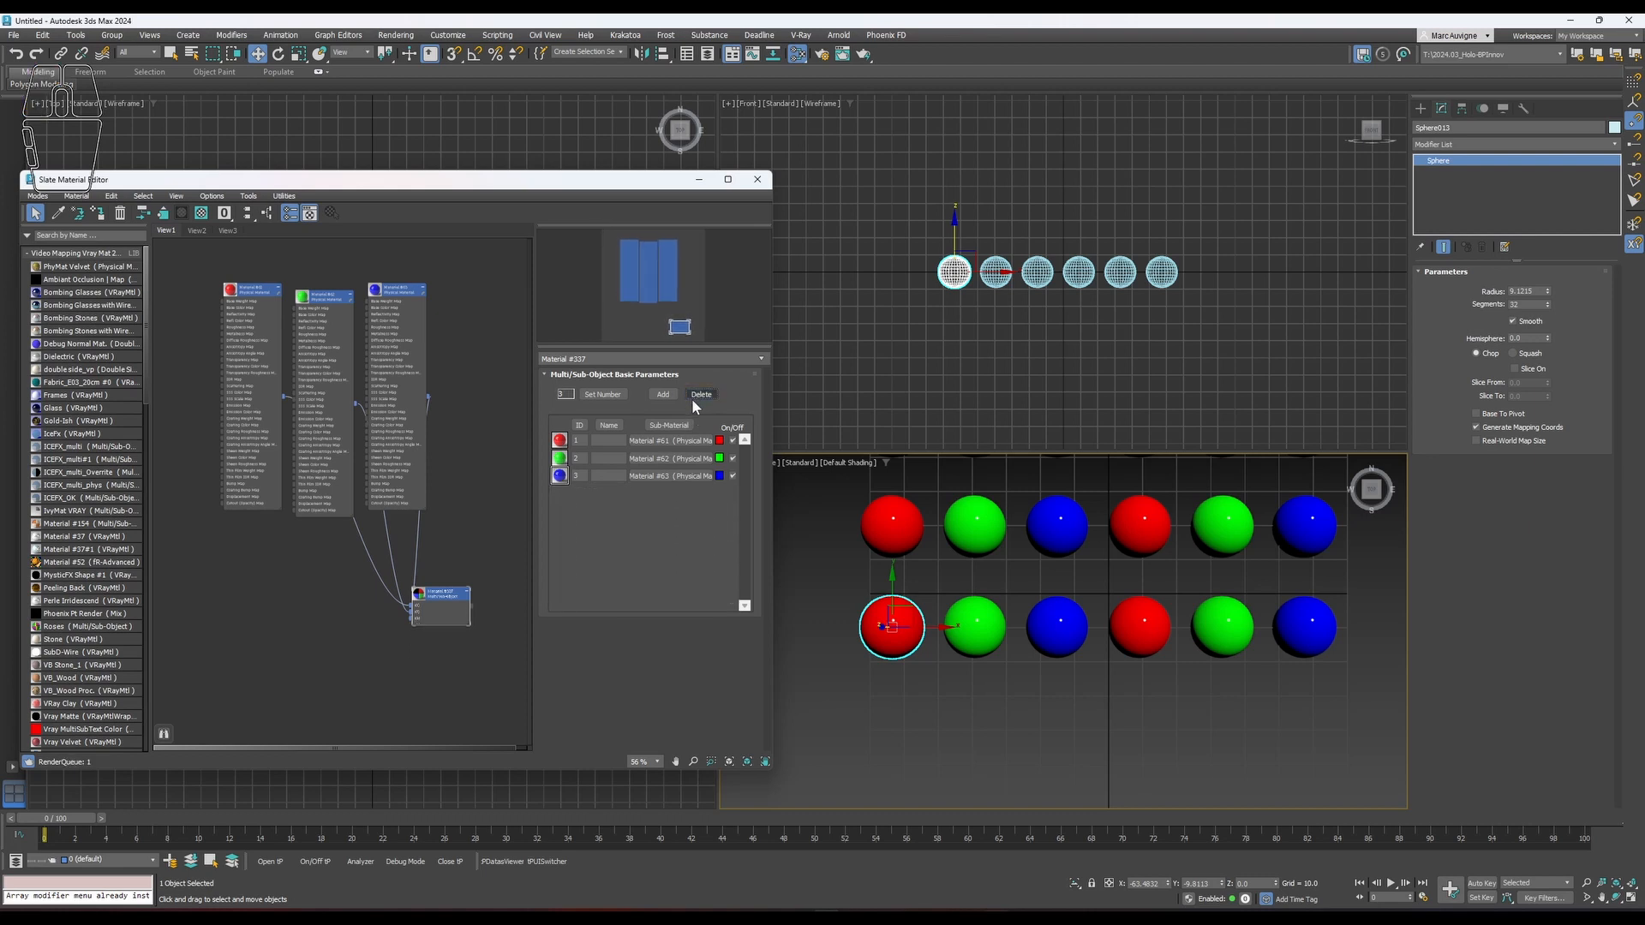
Move the Multi/Sub-Object node beside the color materials, assign it to all six third-row spheres, and clear the selection.
drag(437, 598, 510, 424)
scroll(486, 540, up, 5)
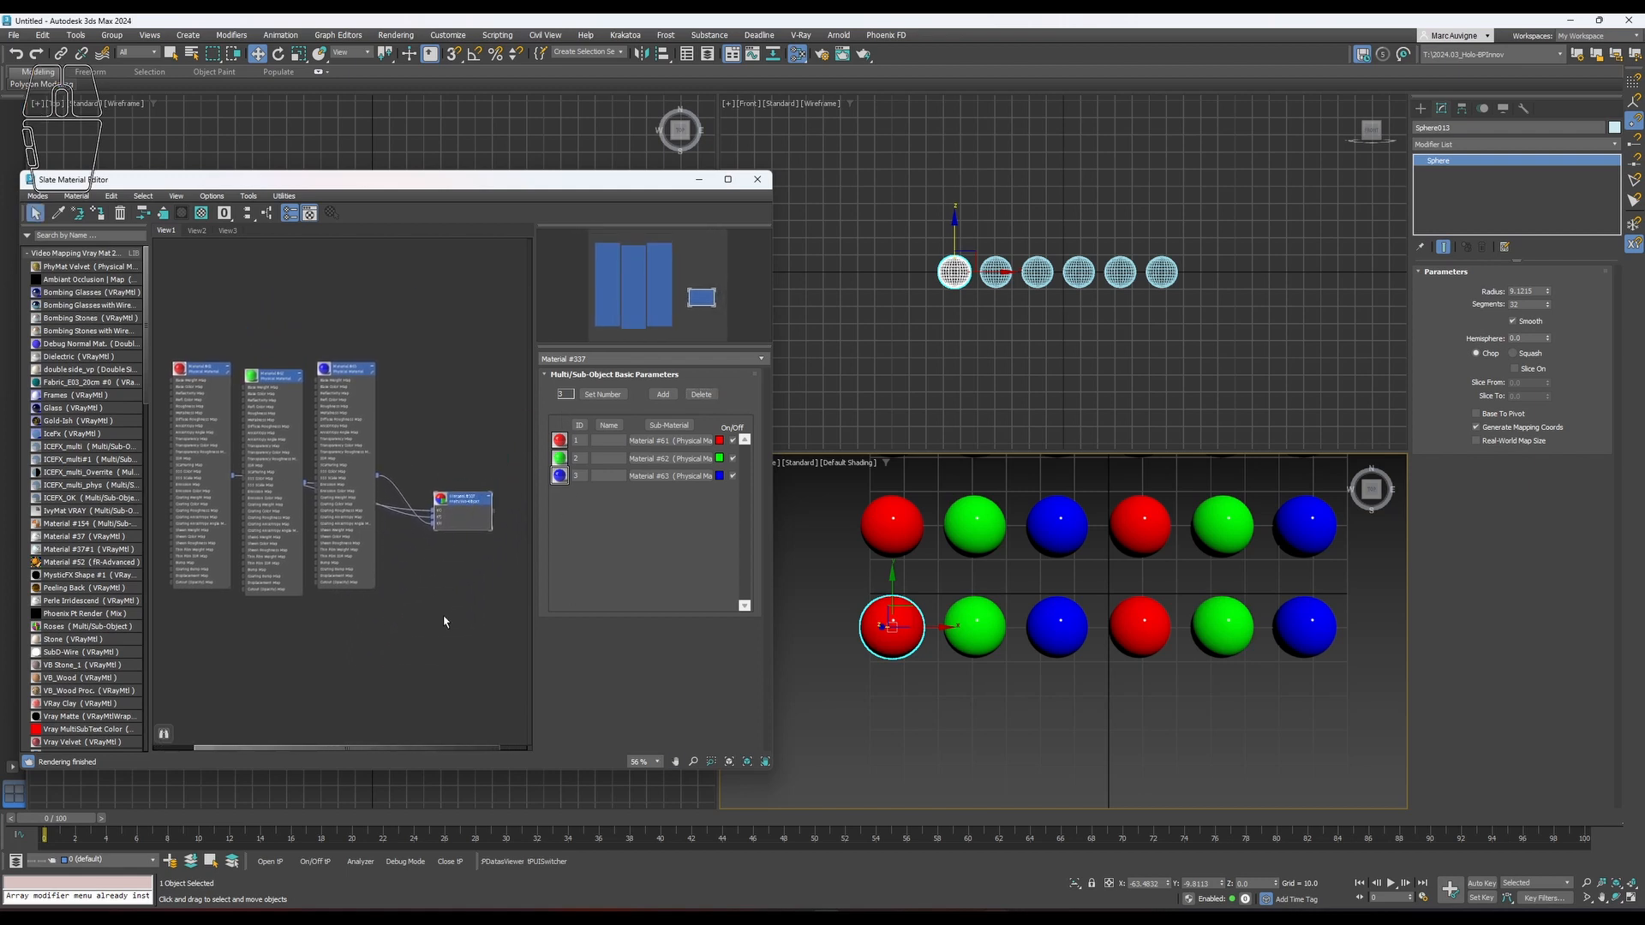
drag(839, 604, 1278, 685)
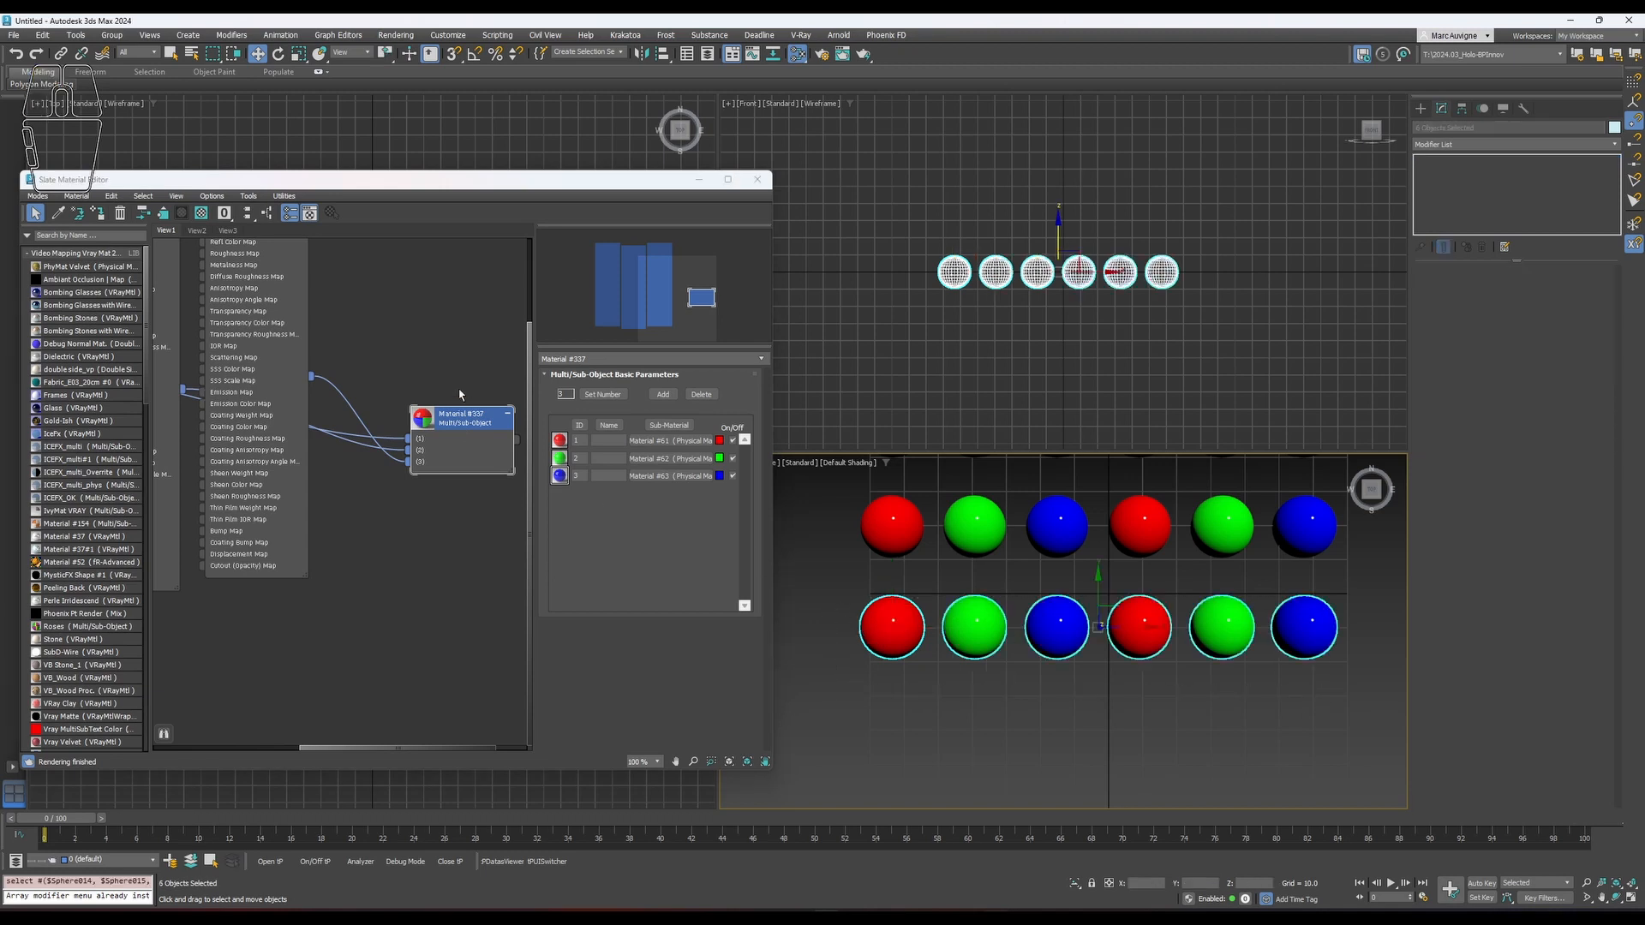
click(98, 214)
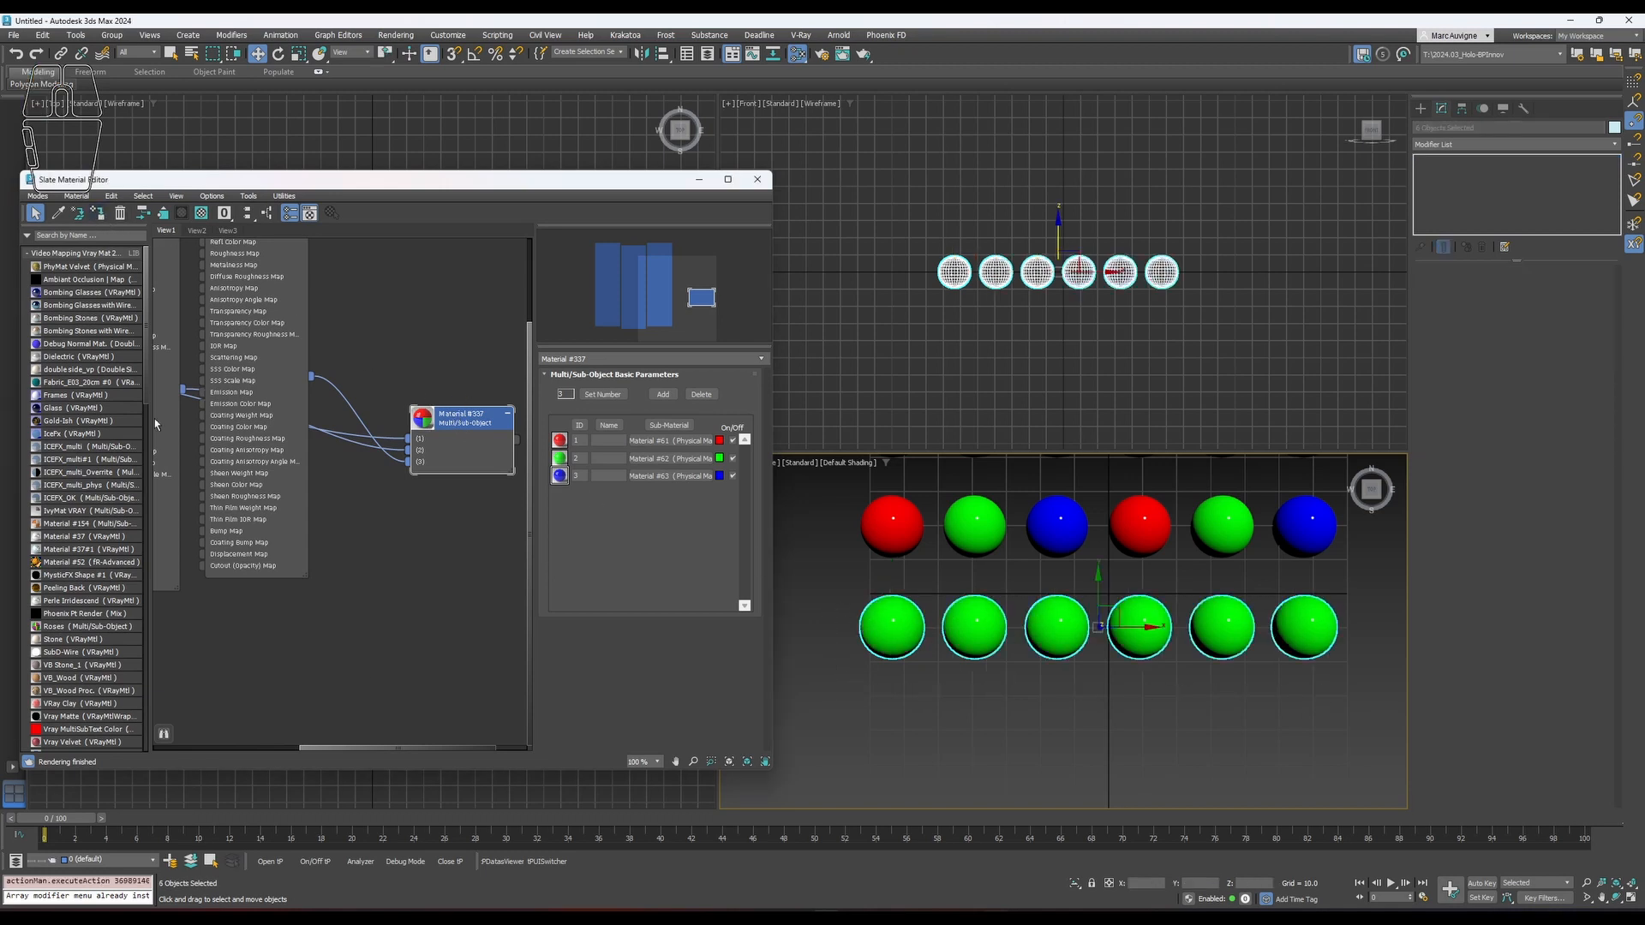
click(990, 728)
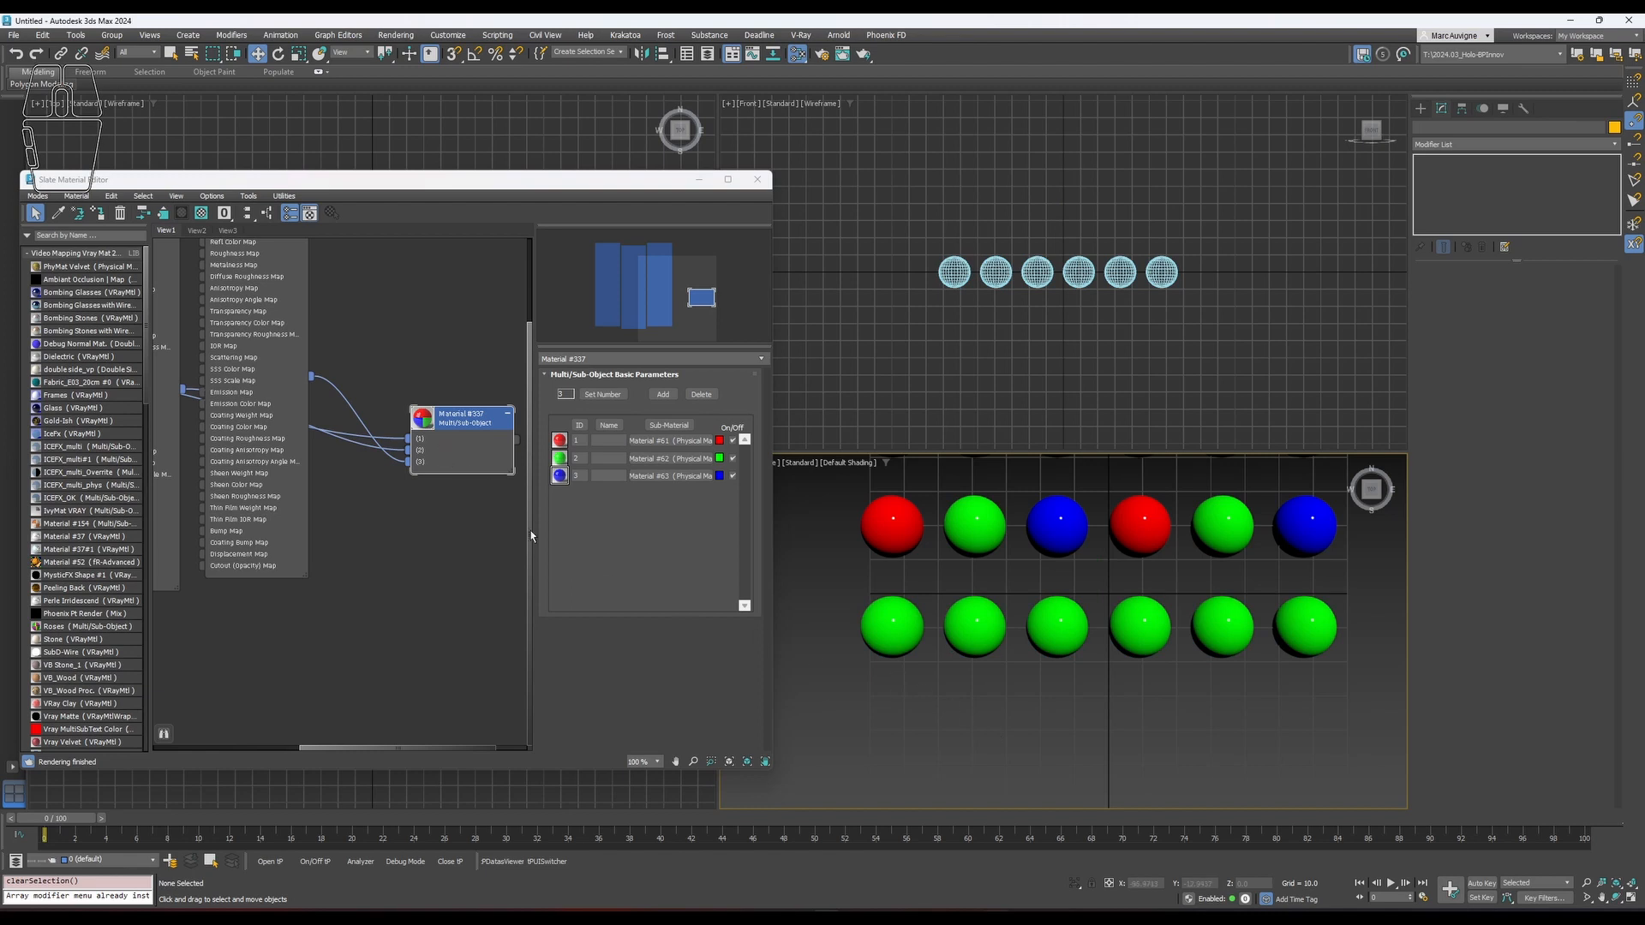
Add a Material modifier to the first and fourth spheres of the third row together.
click(889, 626)
ctrl+click(1136, 627)
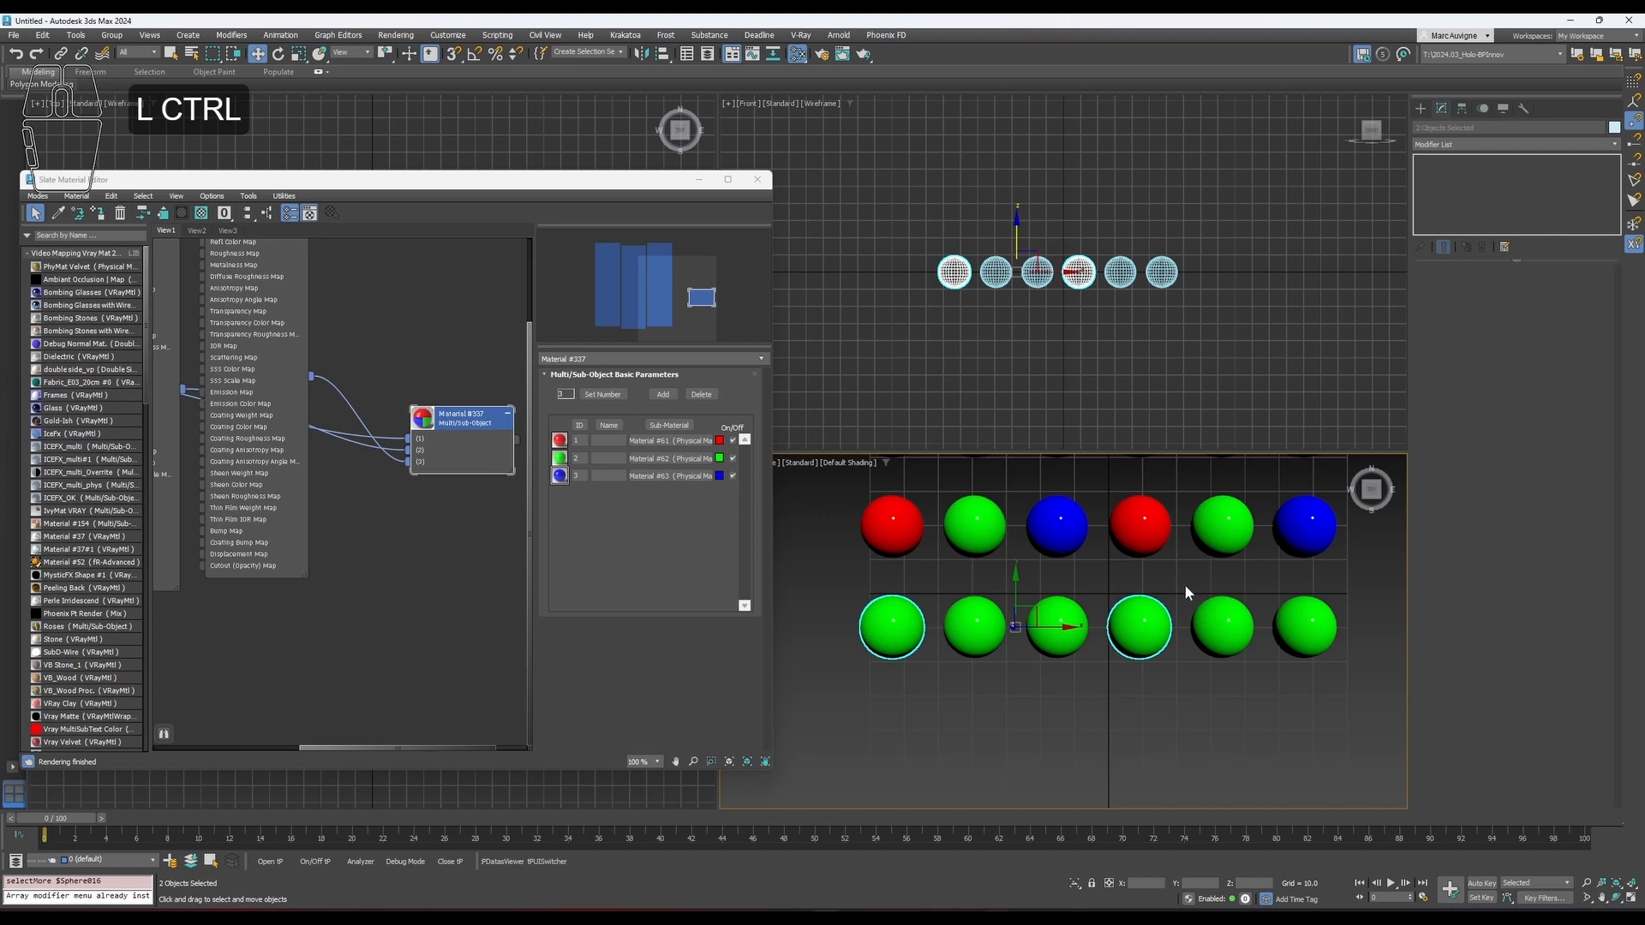
click(1485, 143)
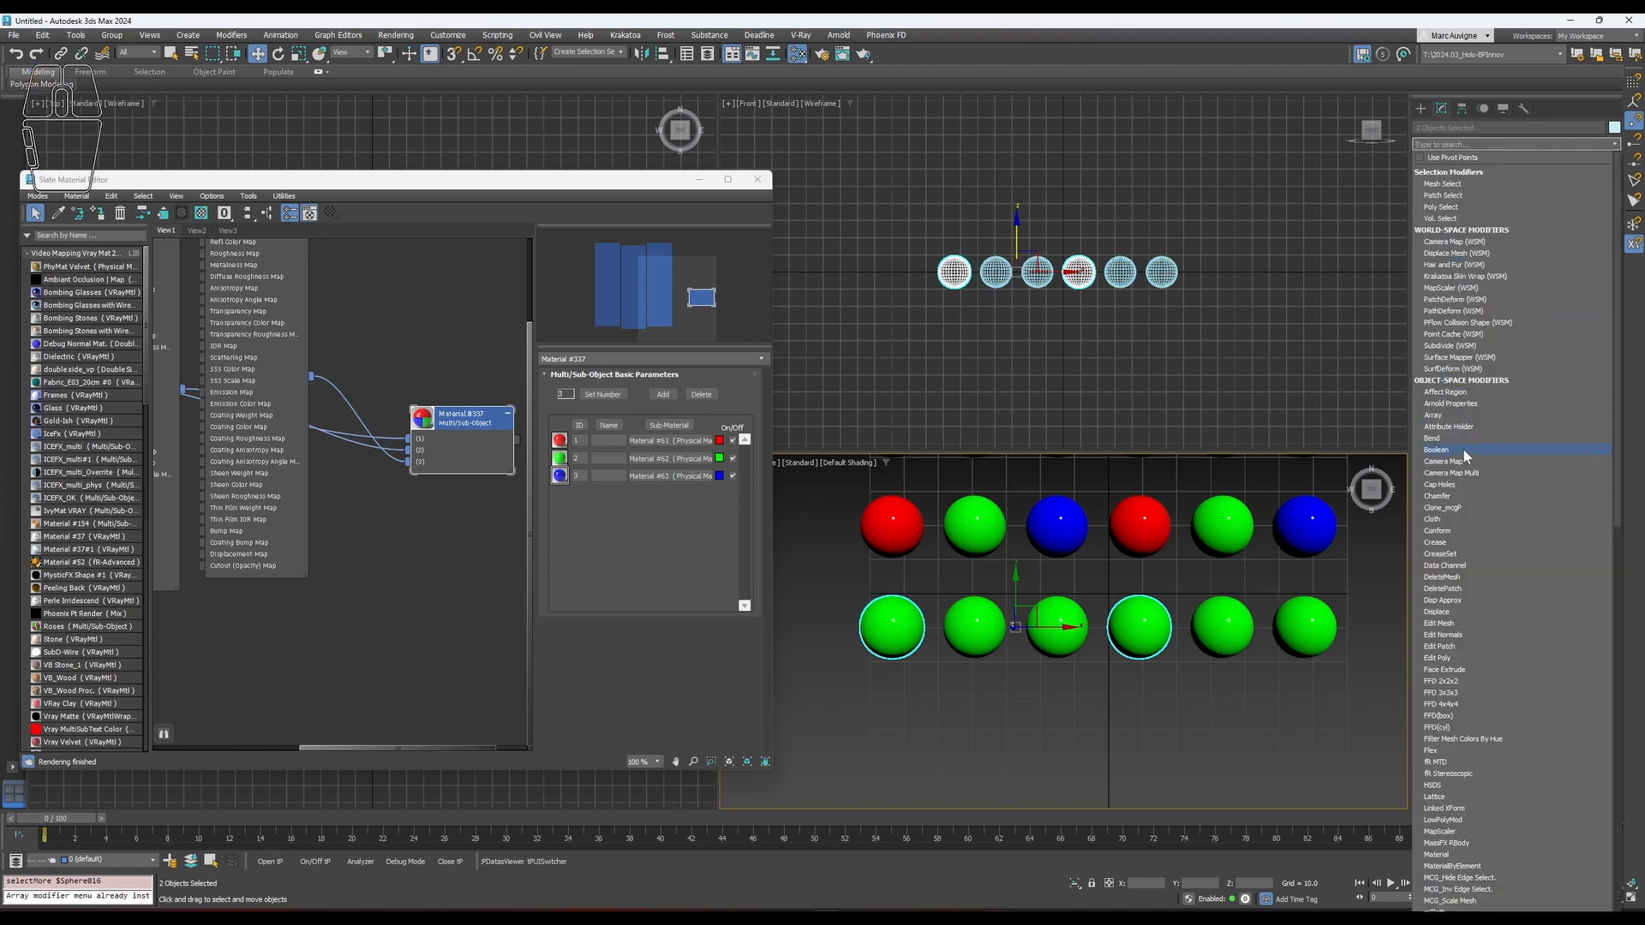
scroll(1462, 449, down, 4)
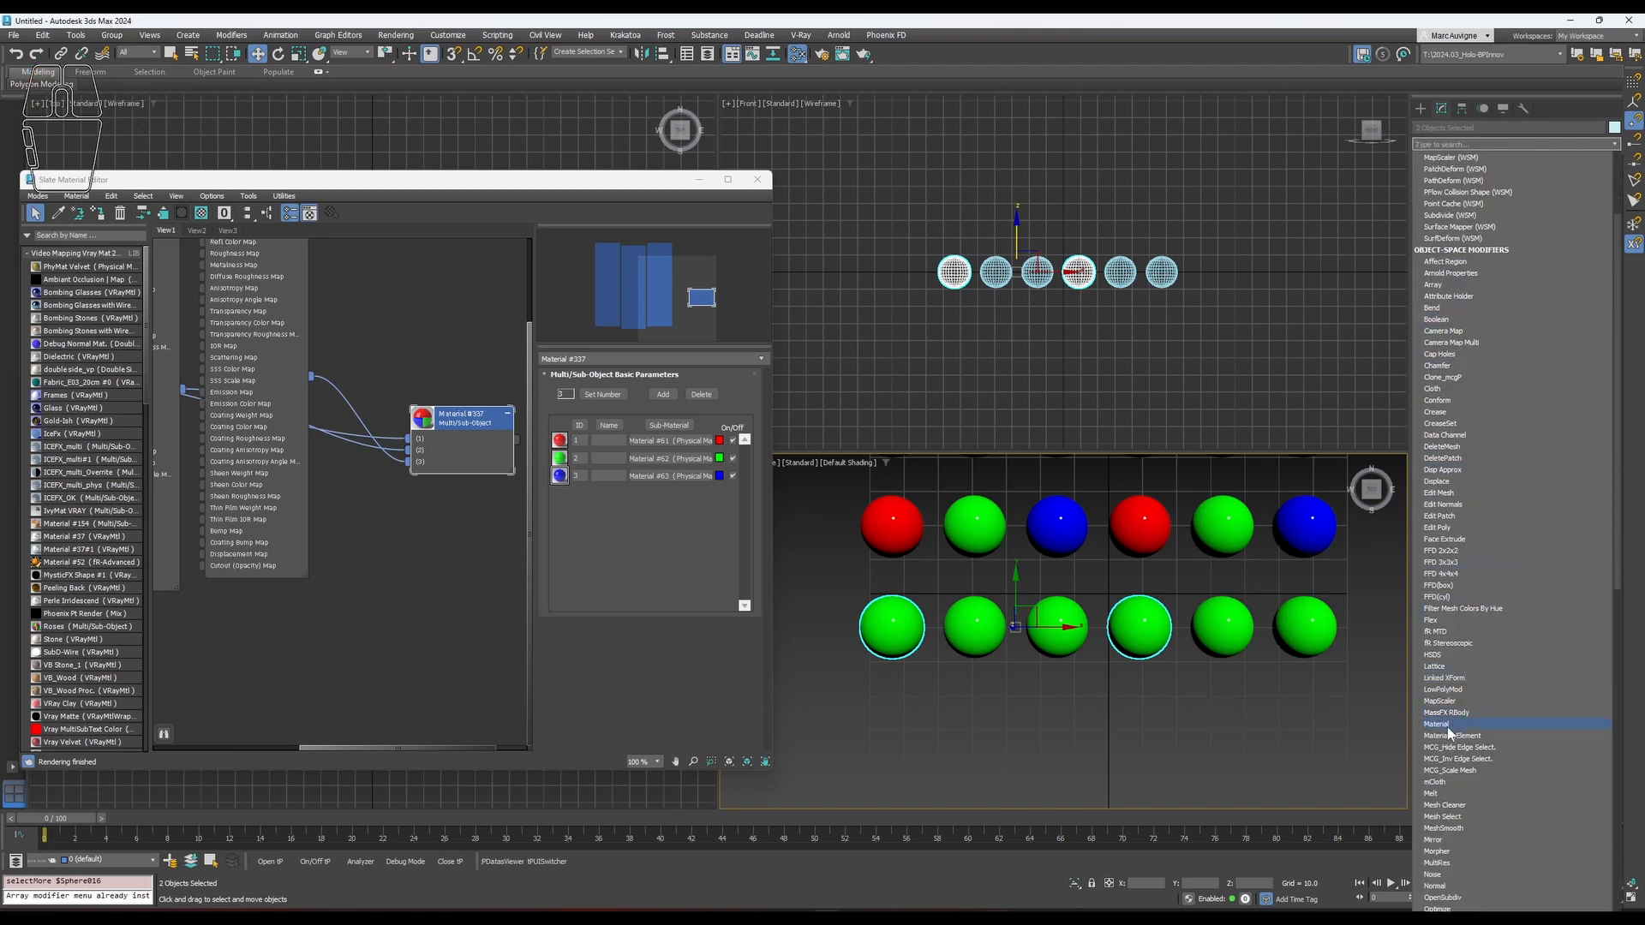
click(1448, 726)
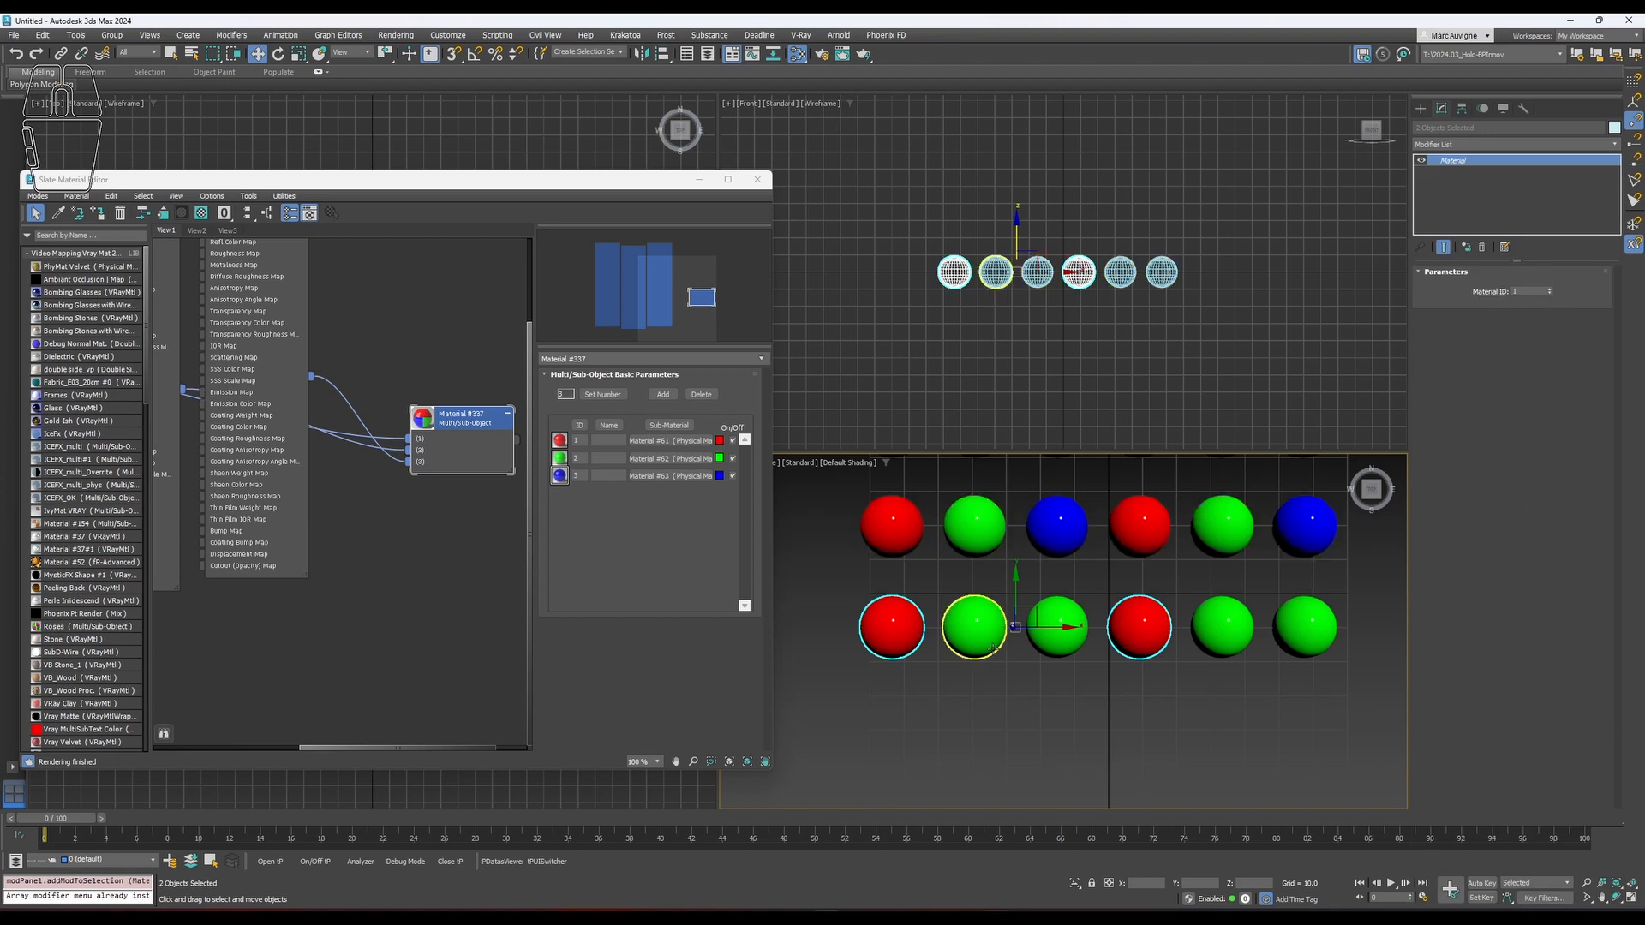
Add Edit Poly to the third row's second and fifth spheres together and select all their polygons.
click(974, 625)
ctrl+click(1246, 621)
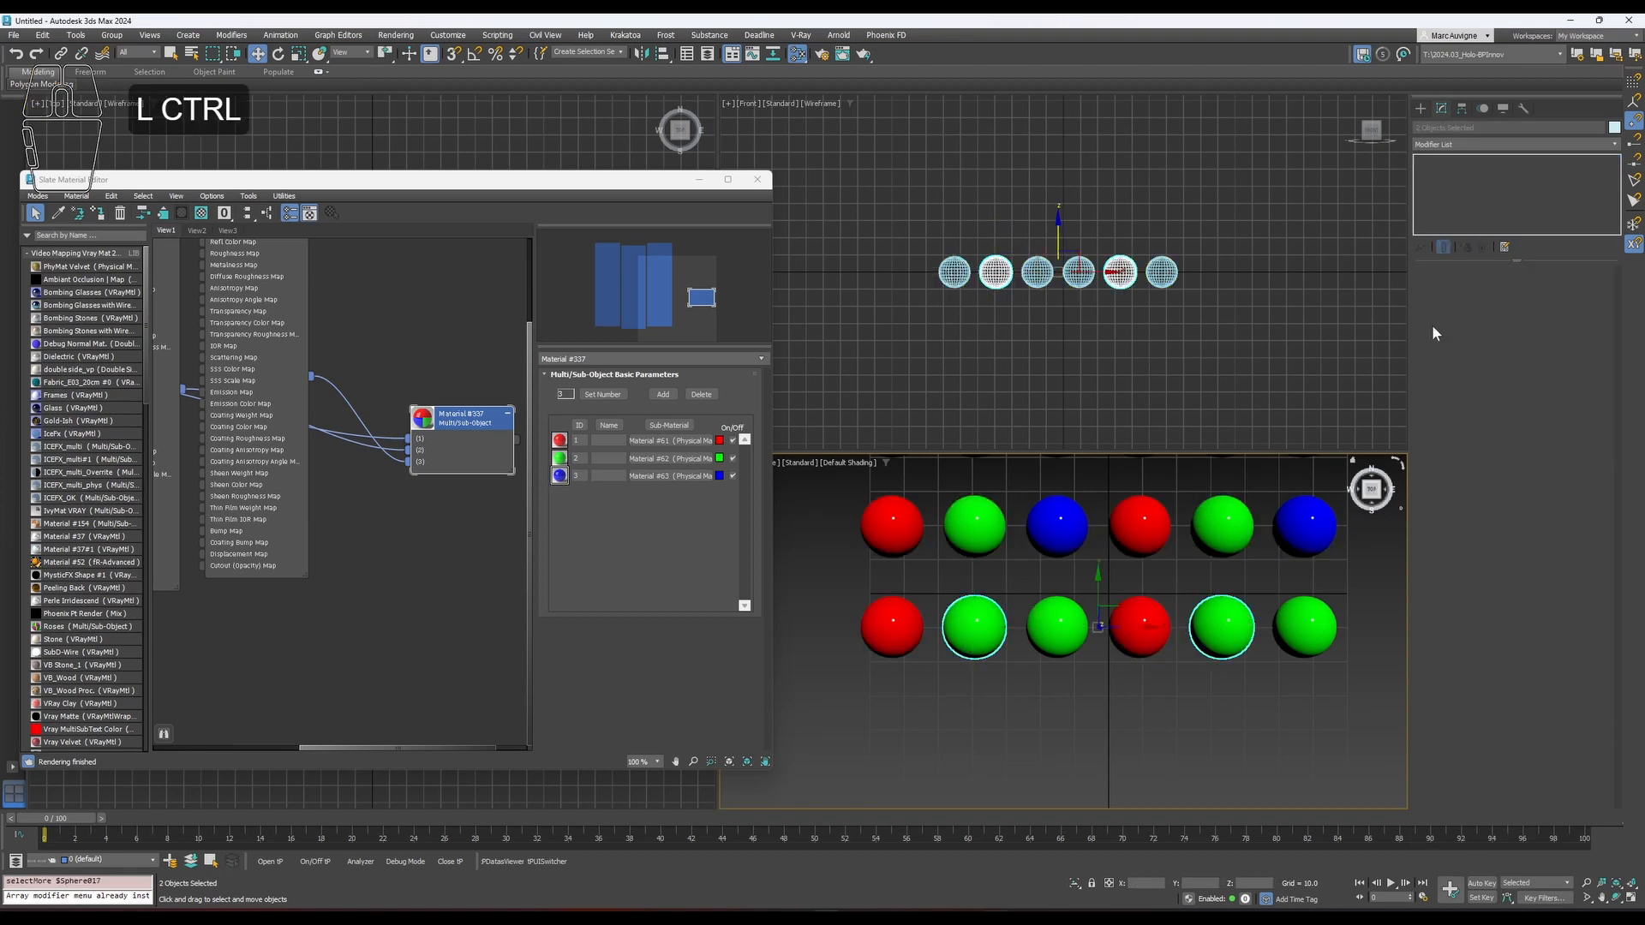
click(1484, 147)
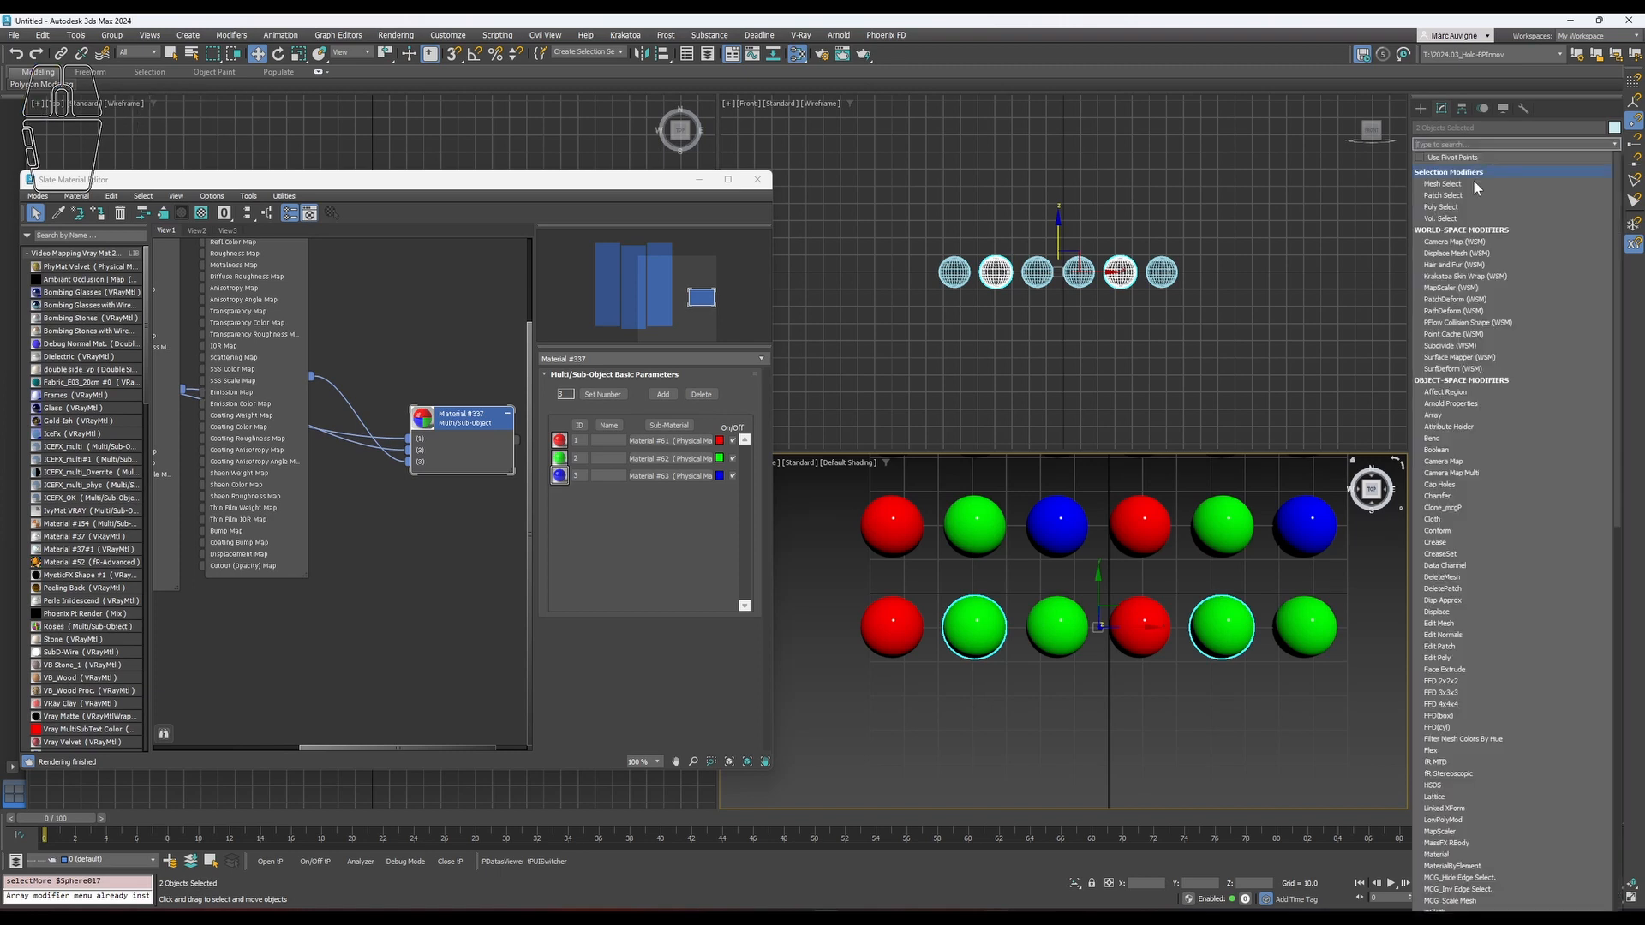
click(1462, 655)
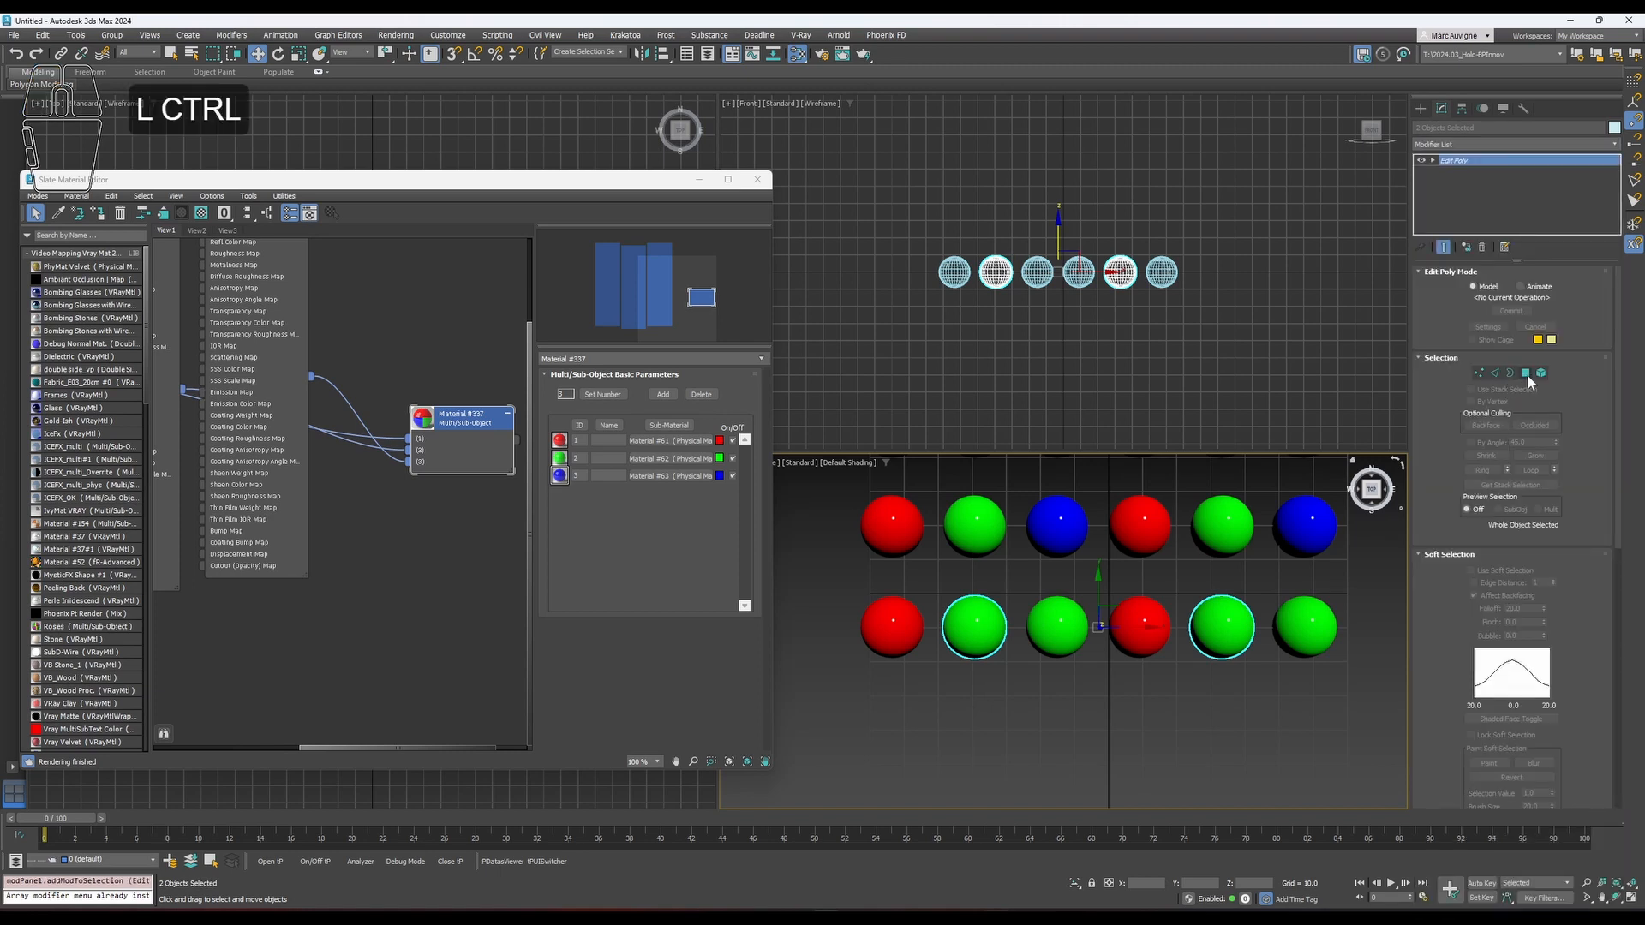
click(1526, 375)
key(ctrl+a)
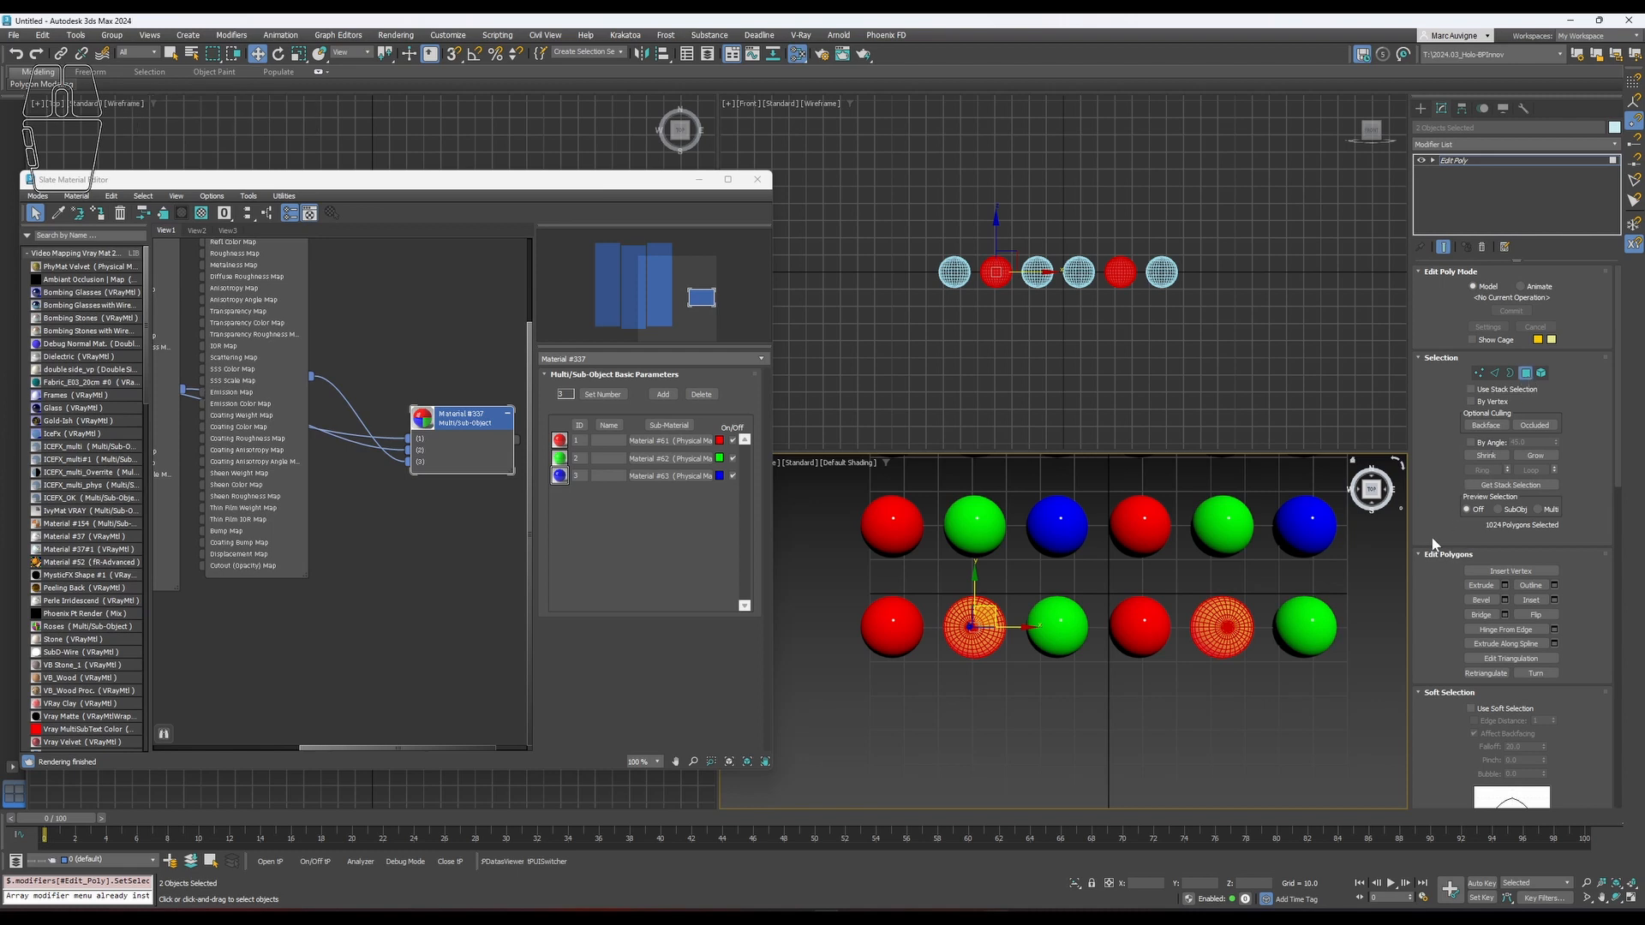
Set the material ID of the selected polygons to 2 and leave polygon sub-object level.
scroll(1447, 514, down, 5)
scroll(1452, 479, down, 7)
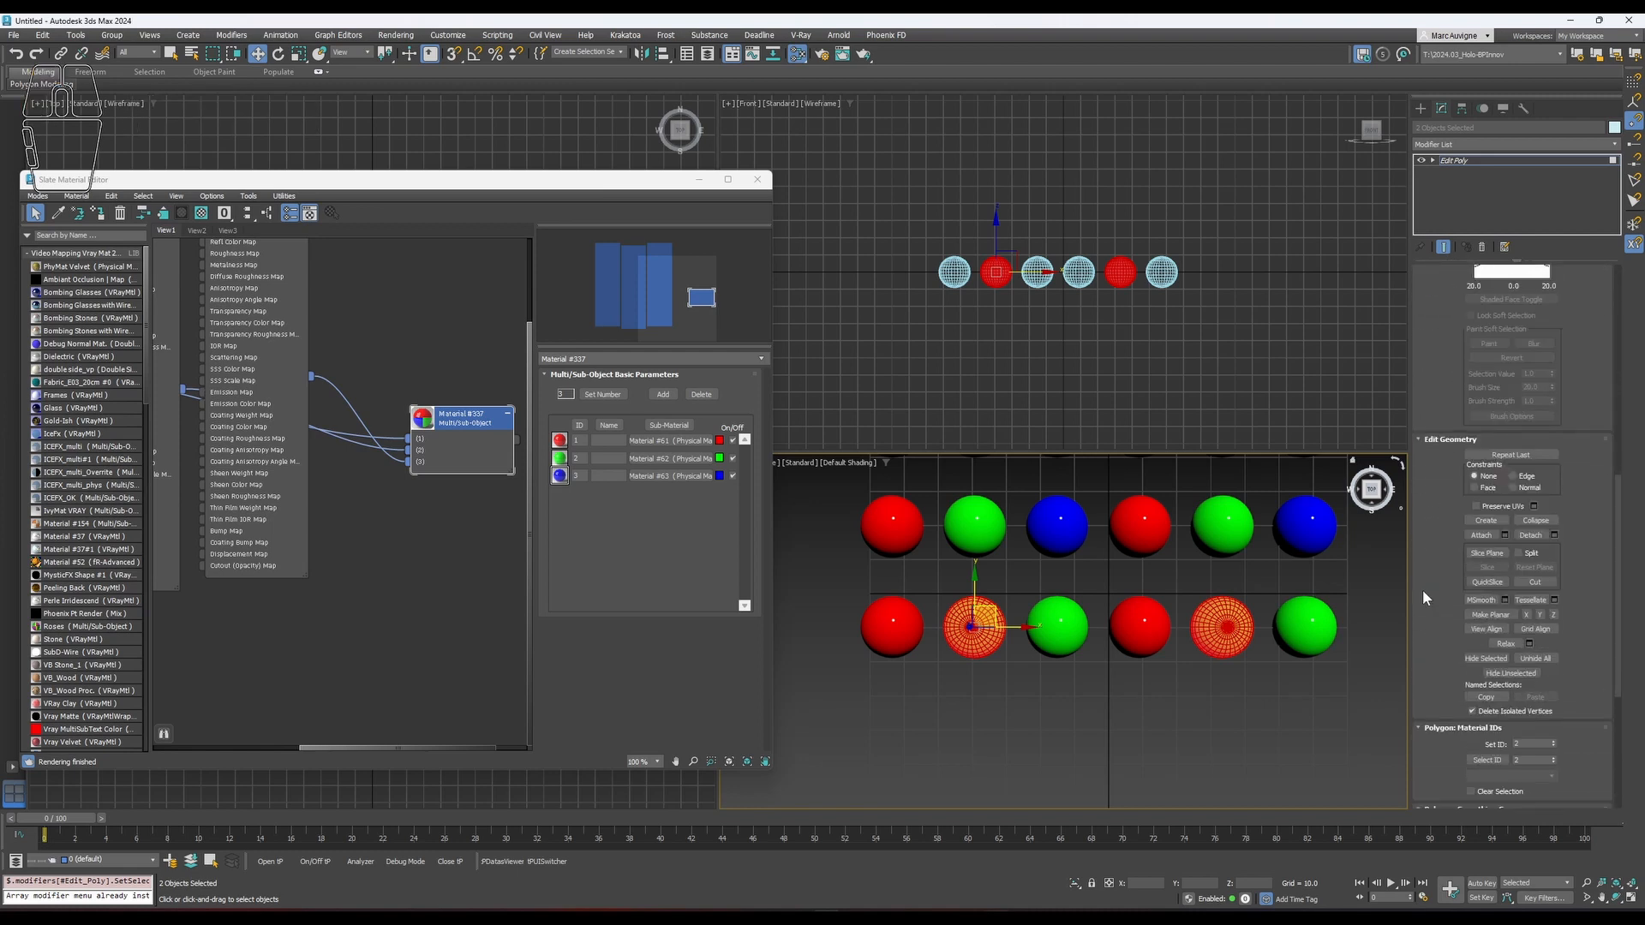
click(1529, 611)
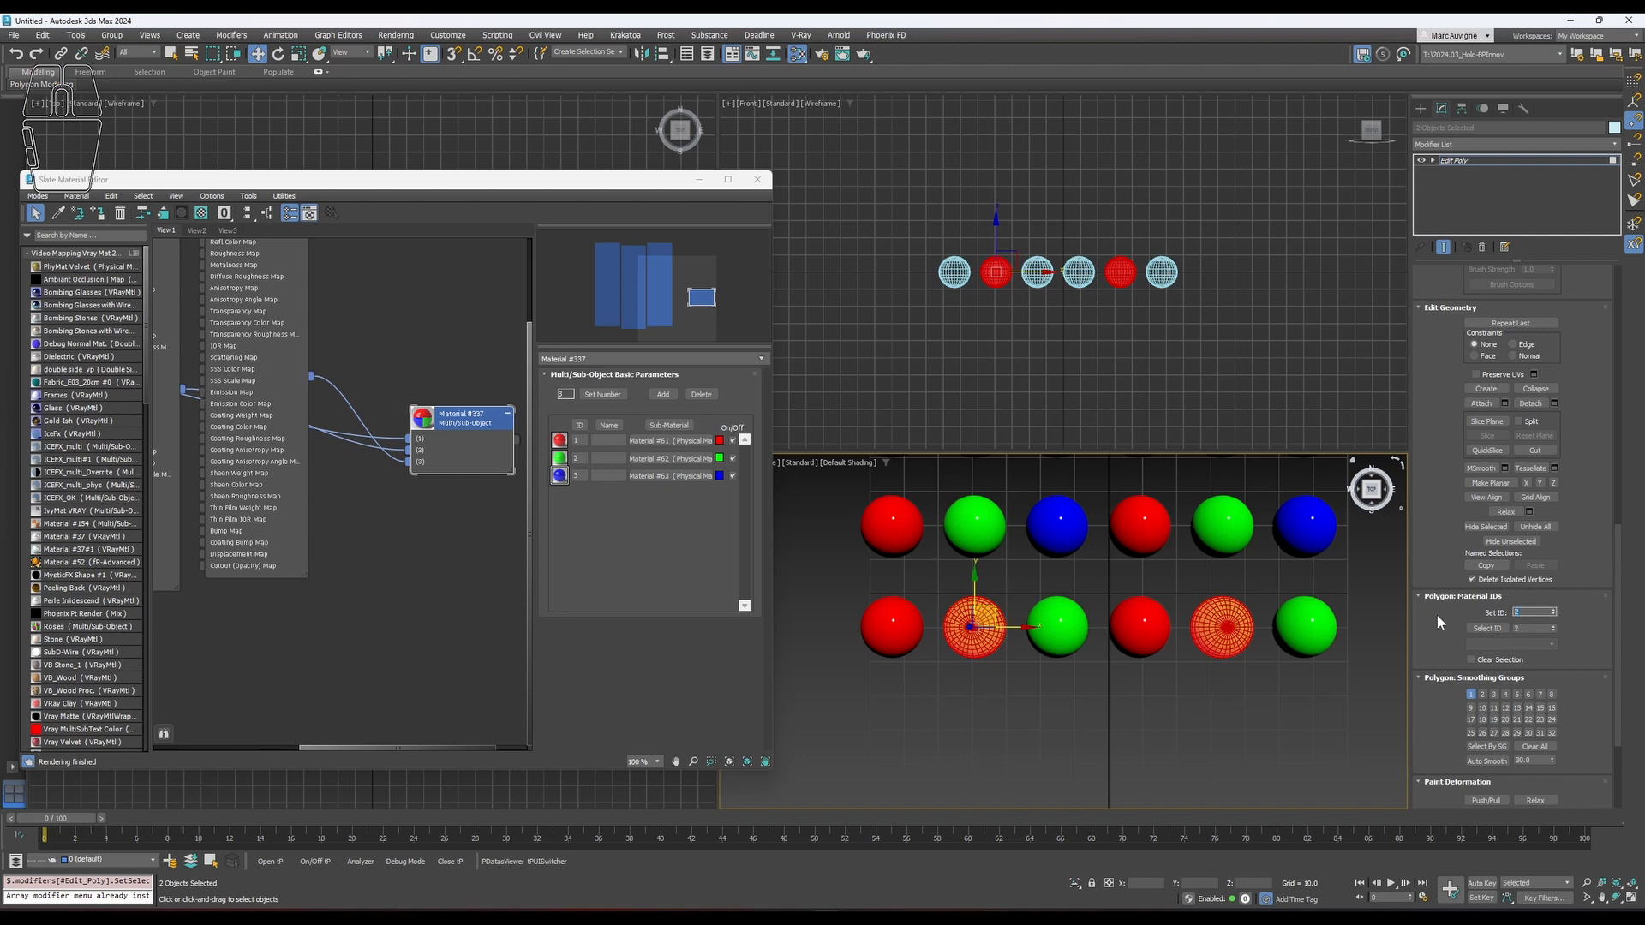
text(2)
key(Return)
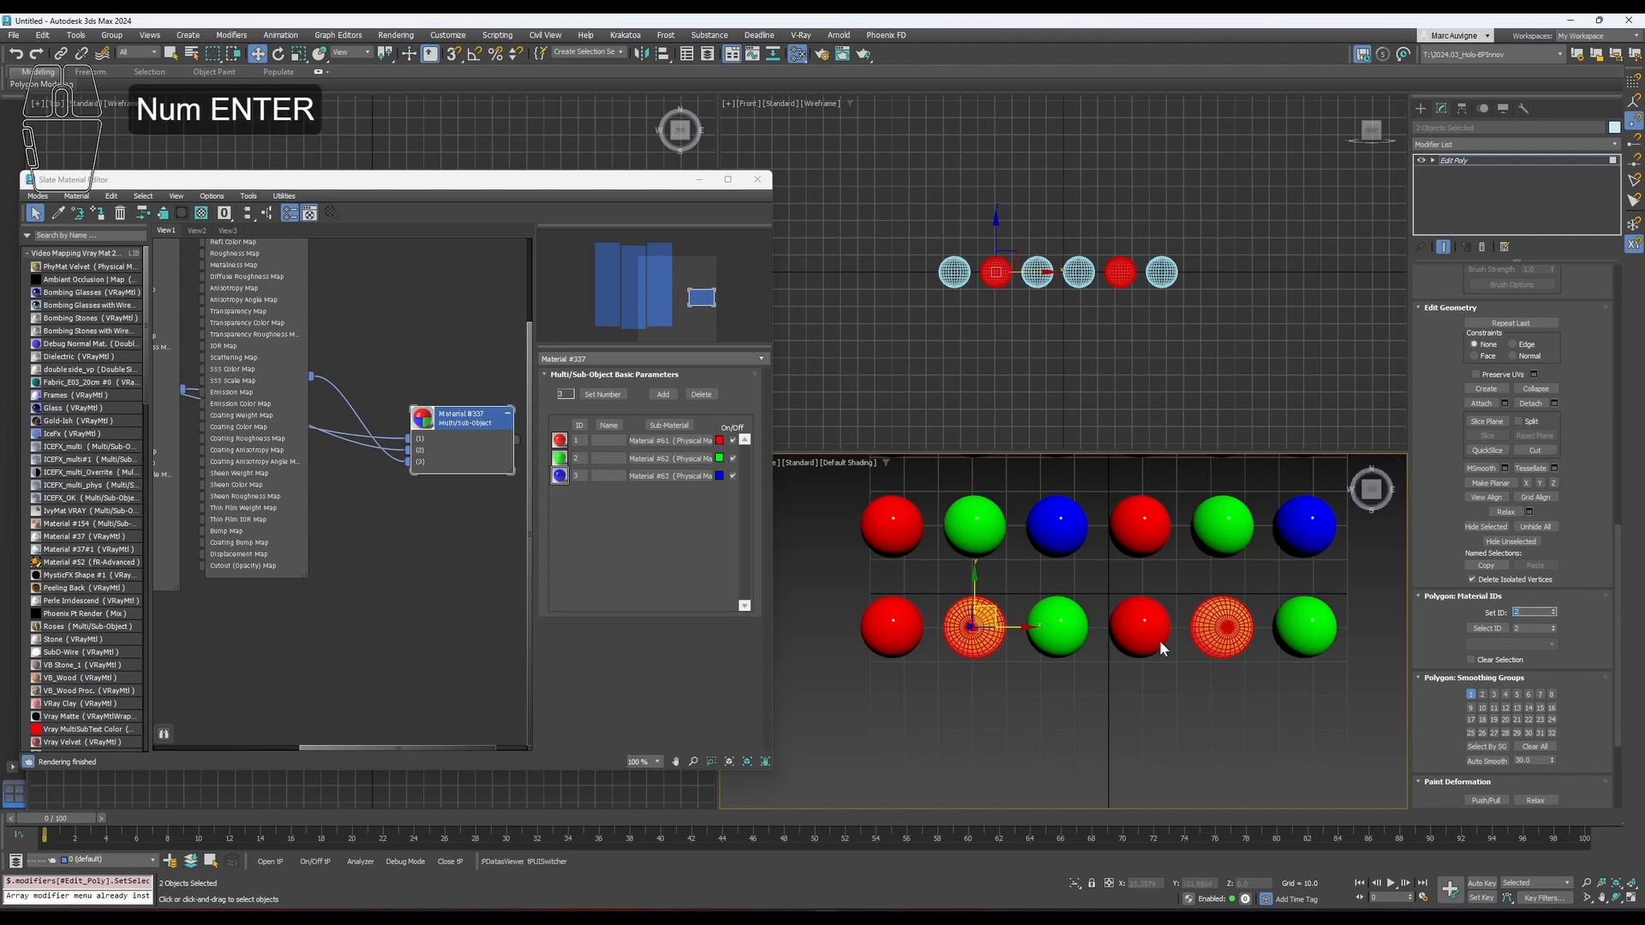
click(1076, 694)
scroll(1446, 634, up, 8)
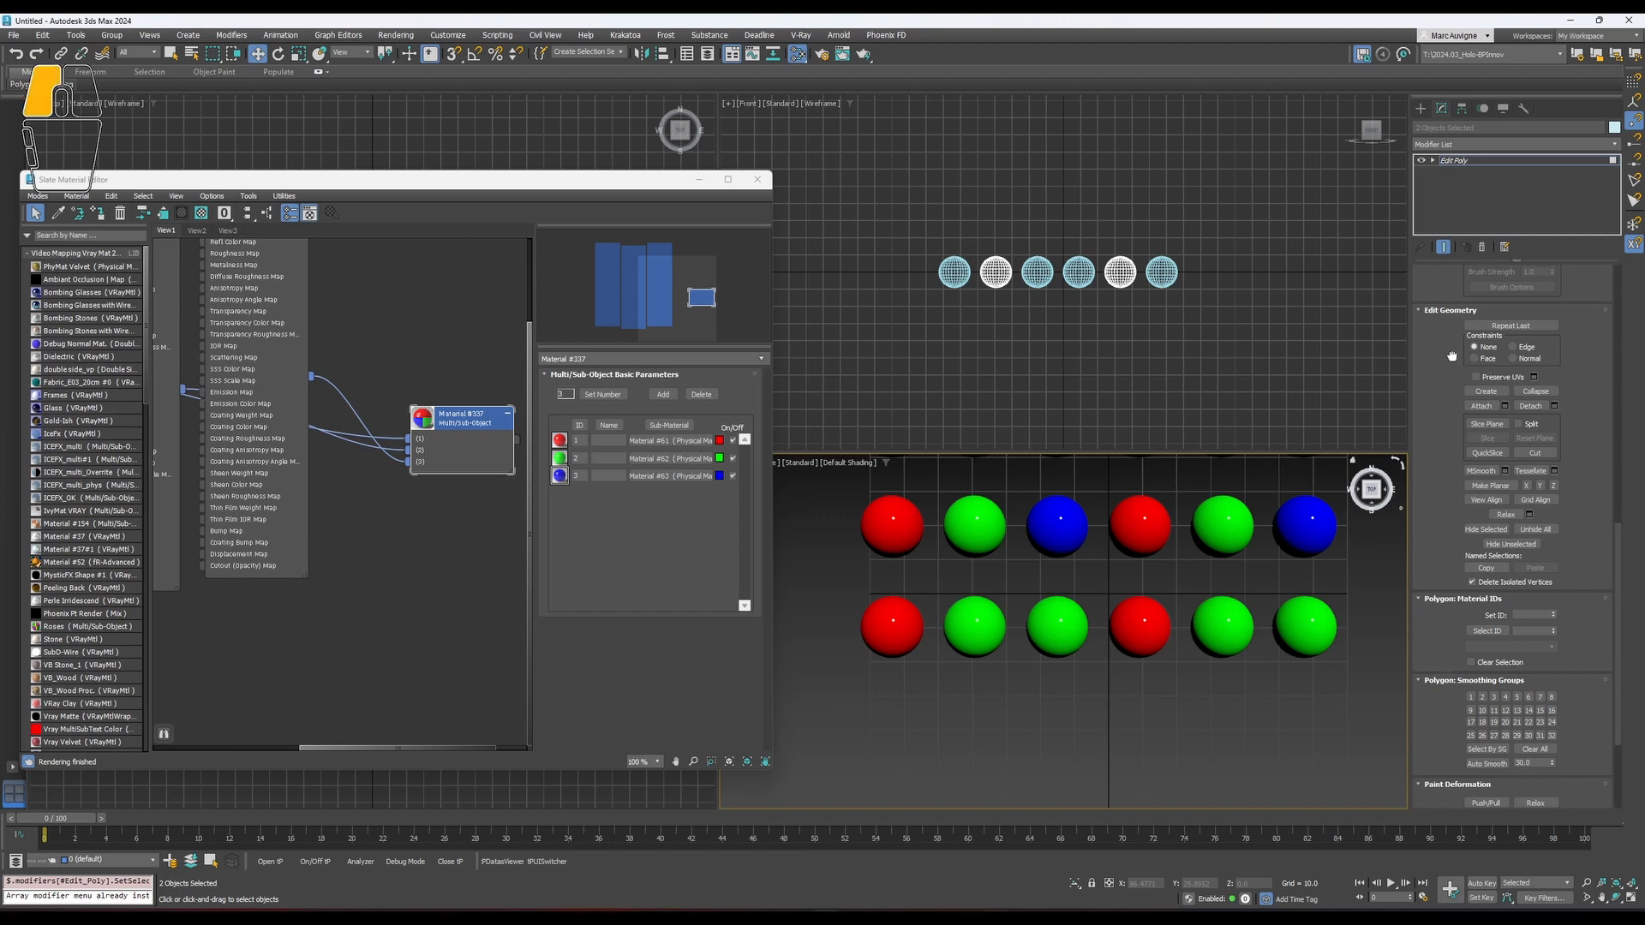
click(1525, 270)
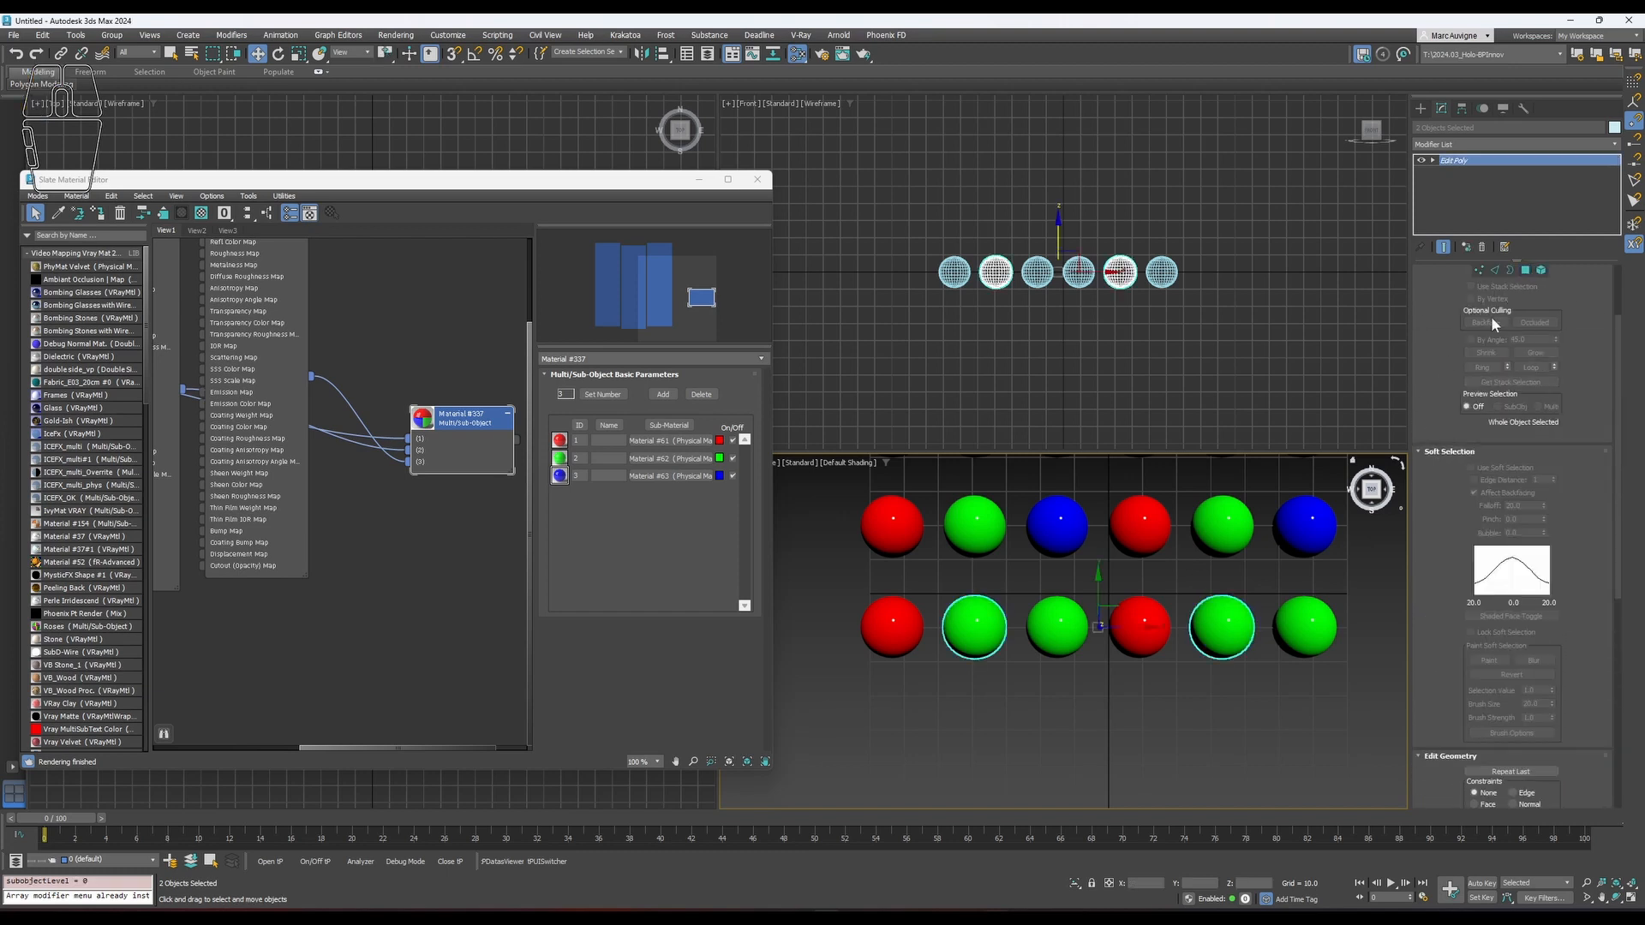
Add a Material modifier with Material ID 3 to the third row's third and sixth spheres, and clear the selection.
click(1077, 631)
ctrl+click(1304, 626)
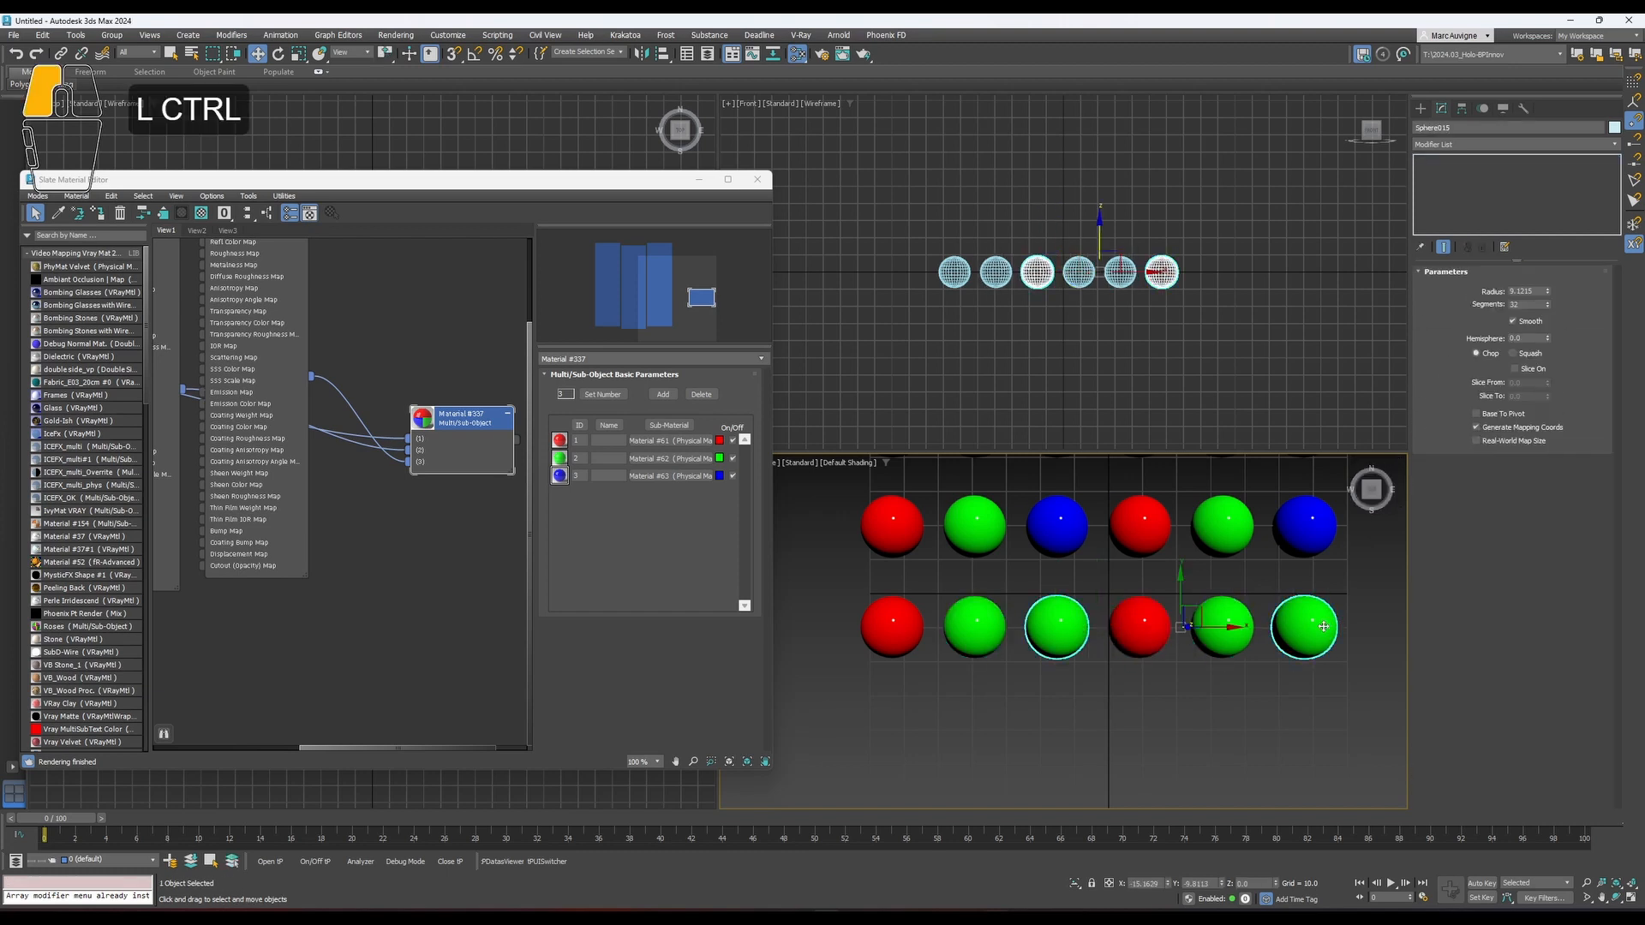
click(1497, 146)
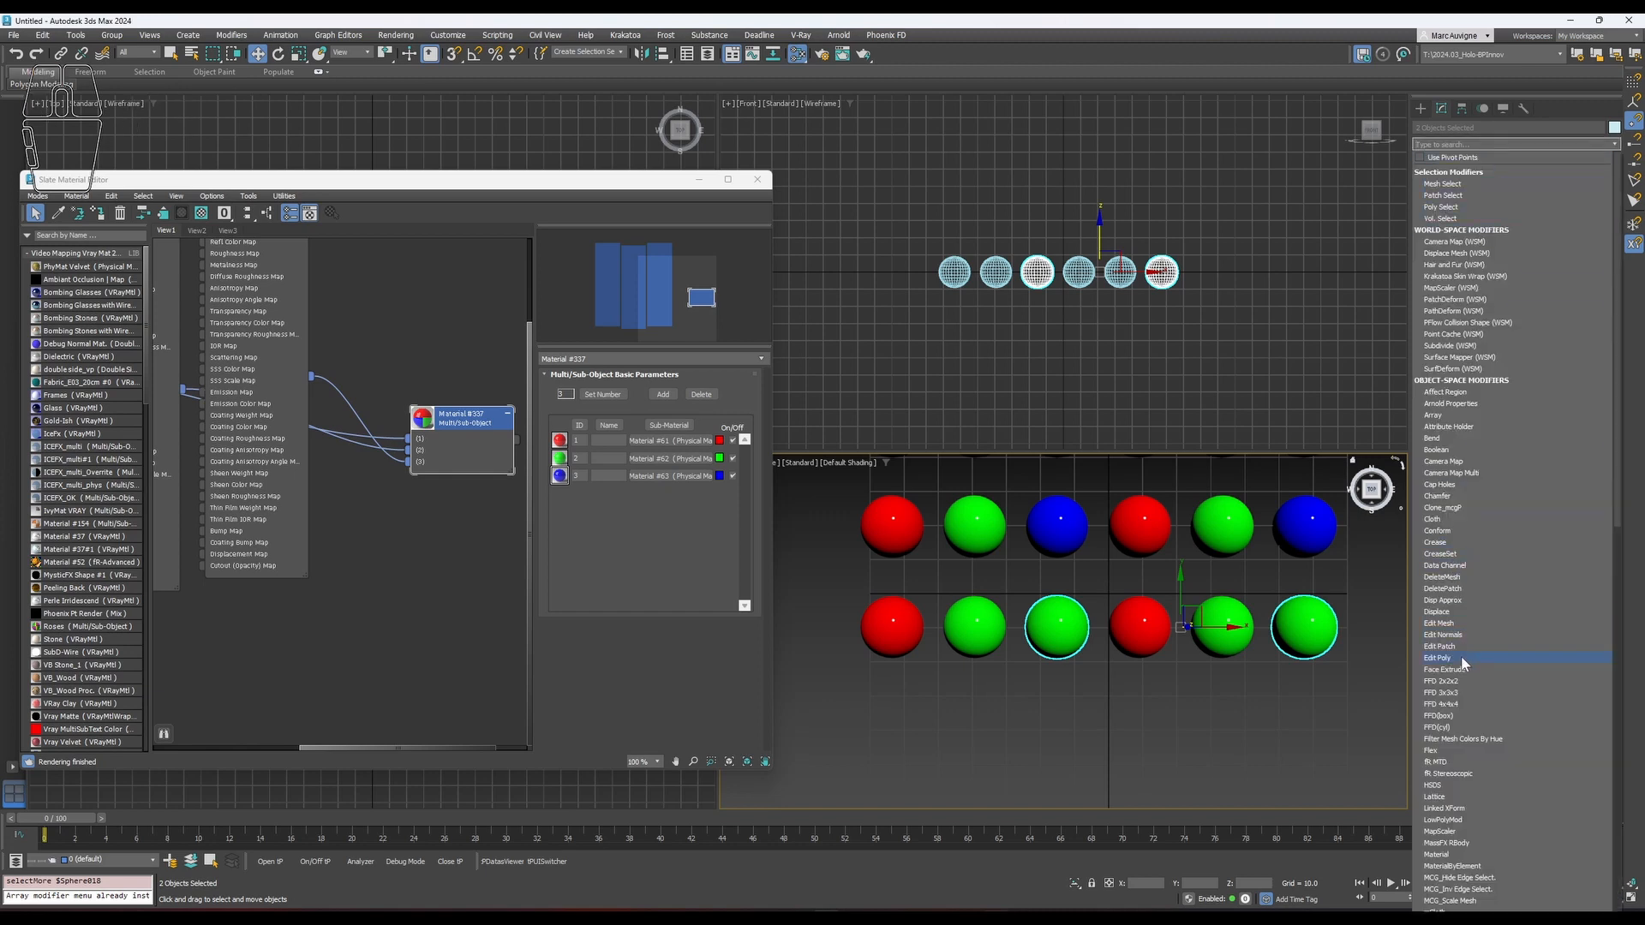
scroll(1446, 771, down, 3)
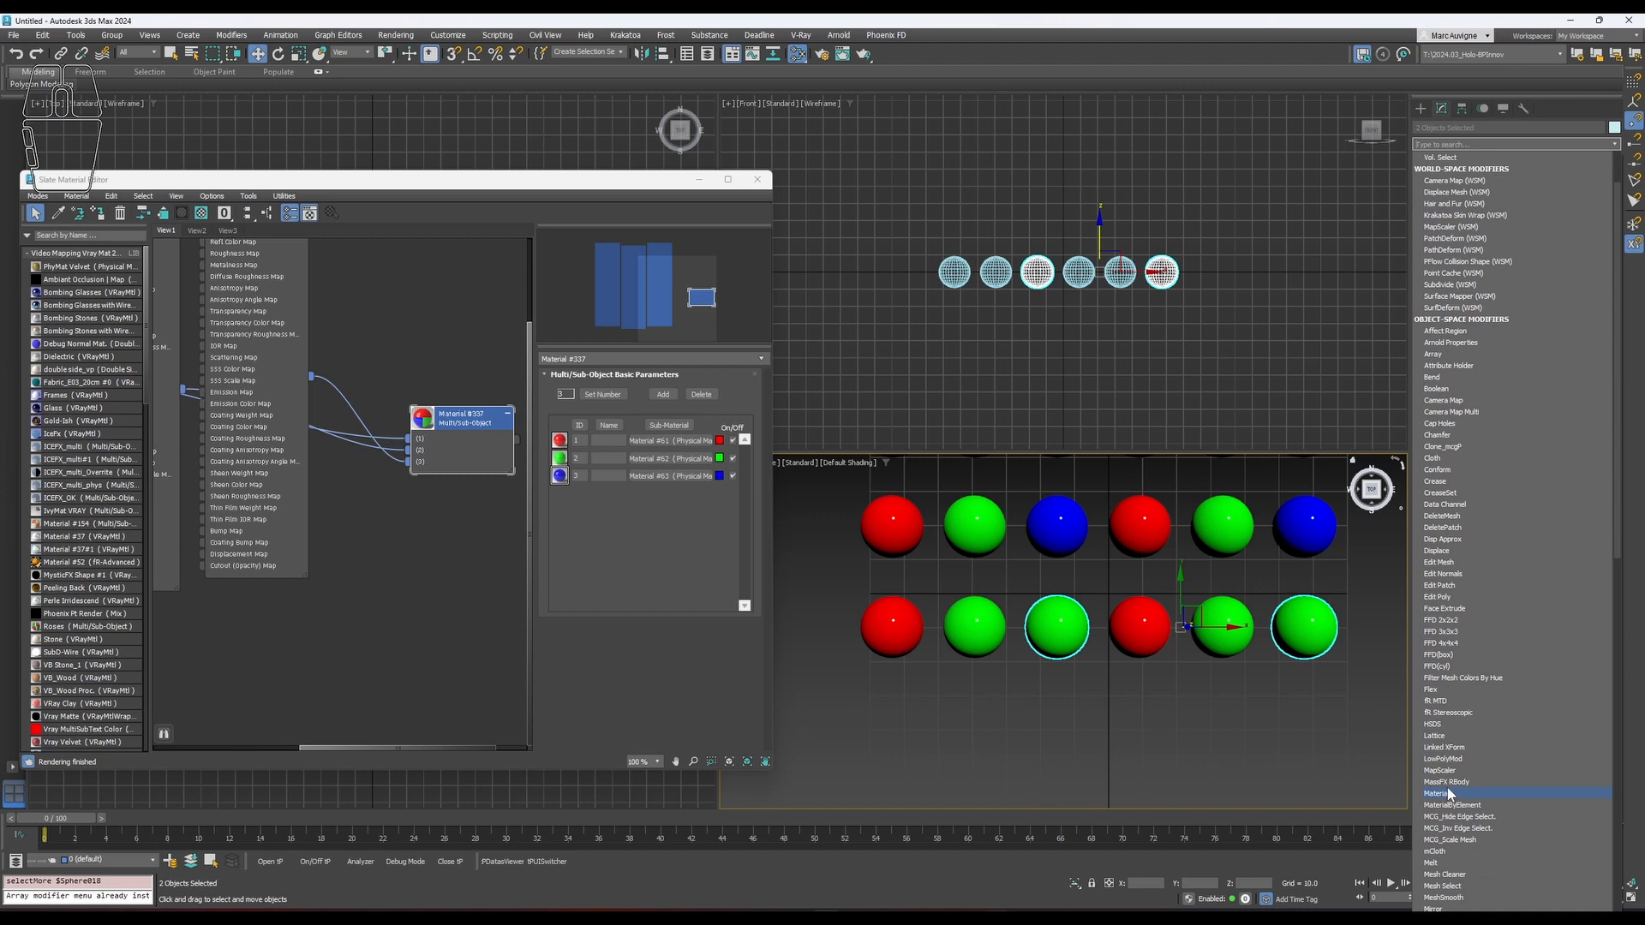
click(1448, 795)
double_click(1540, 291)
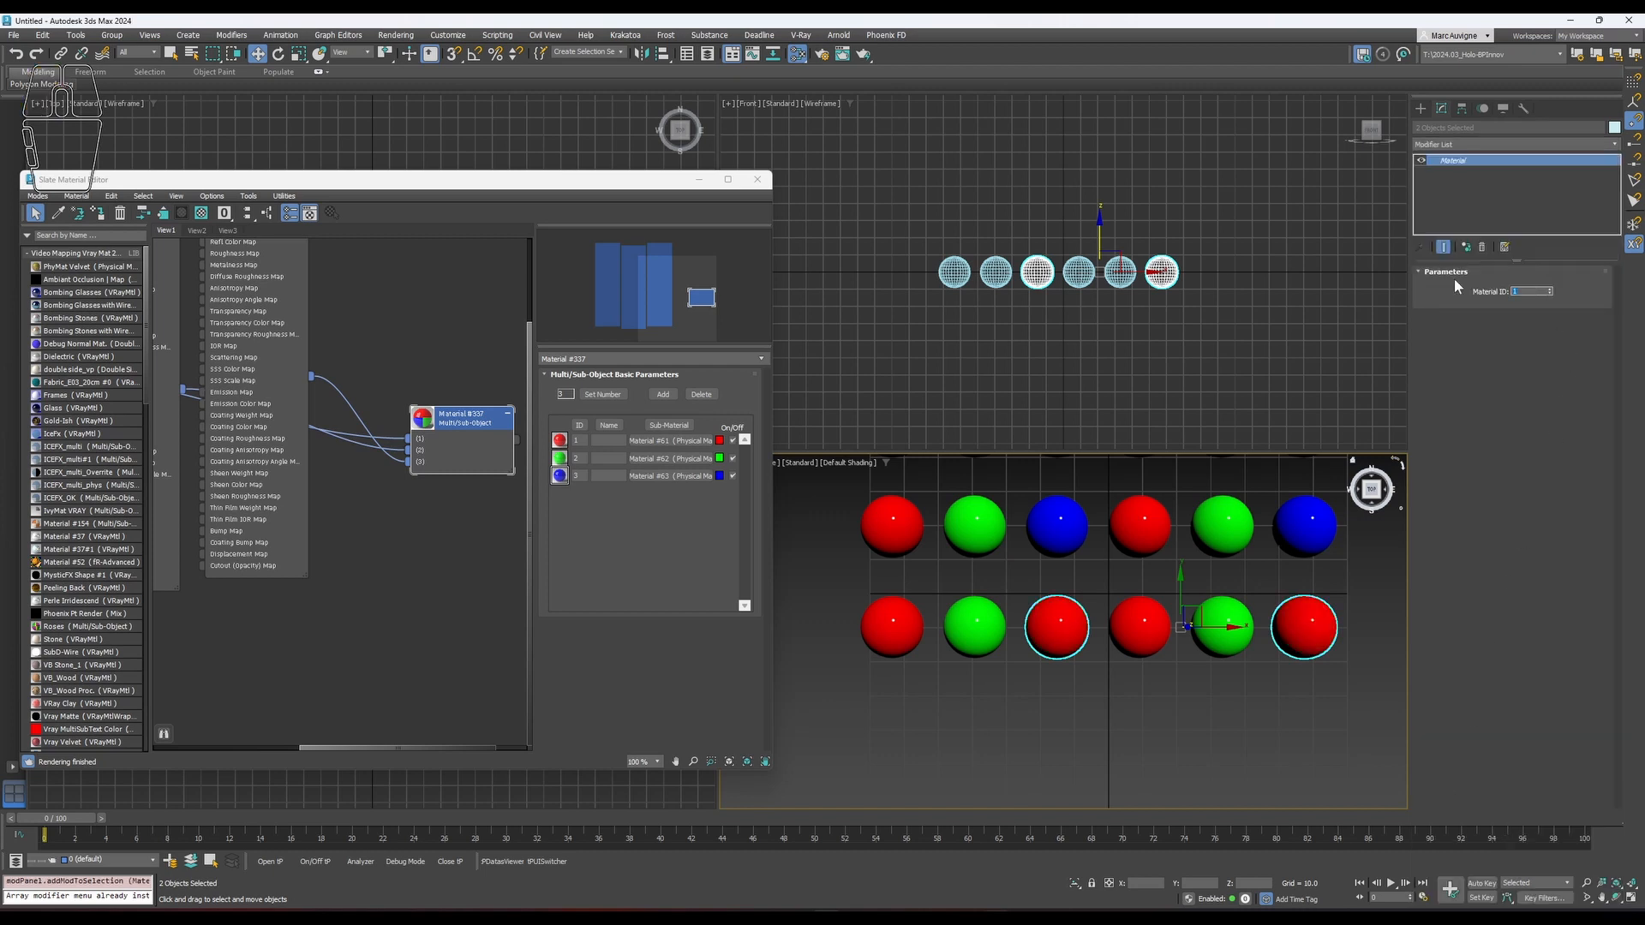
text(3)
key(Return)
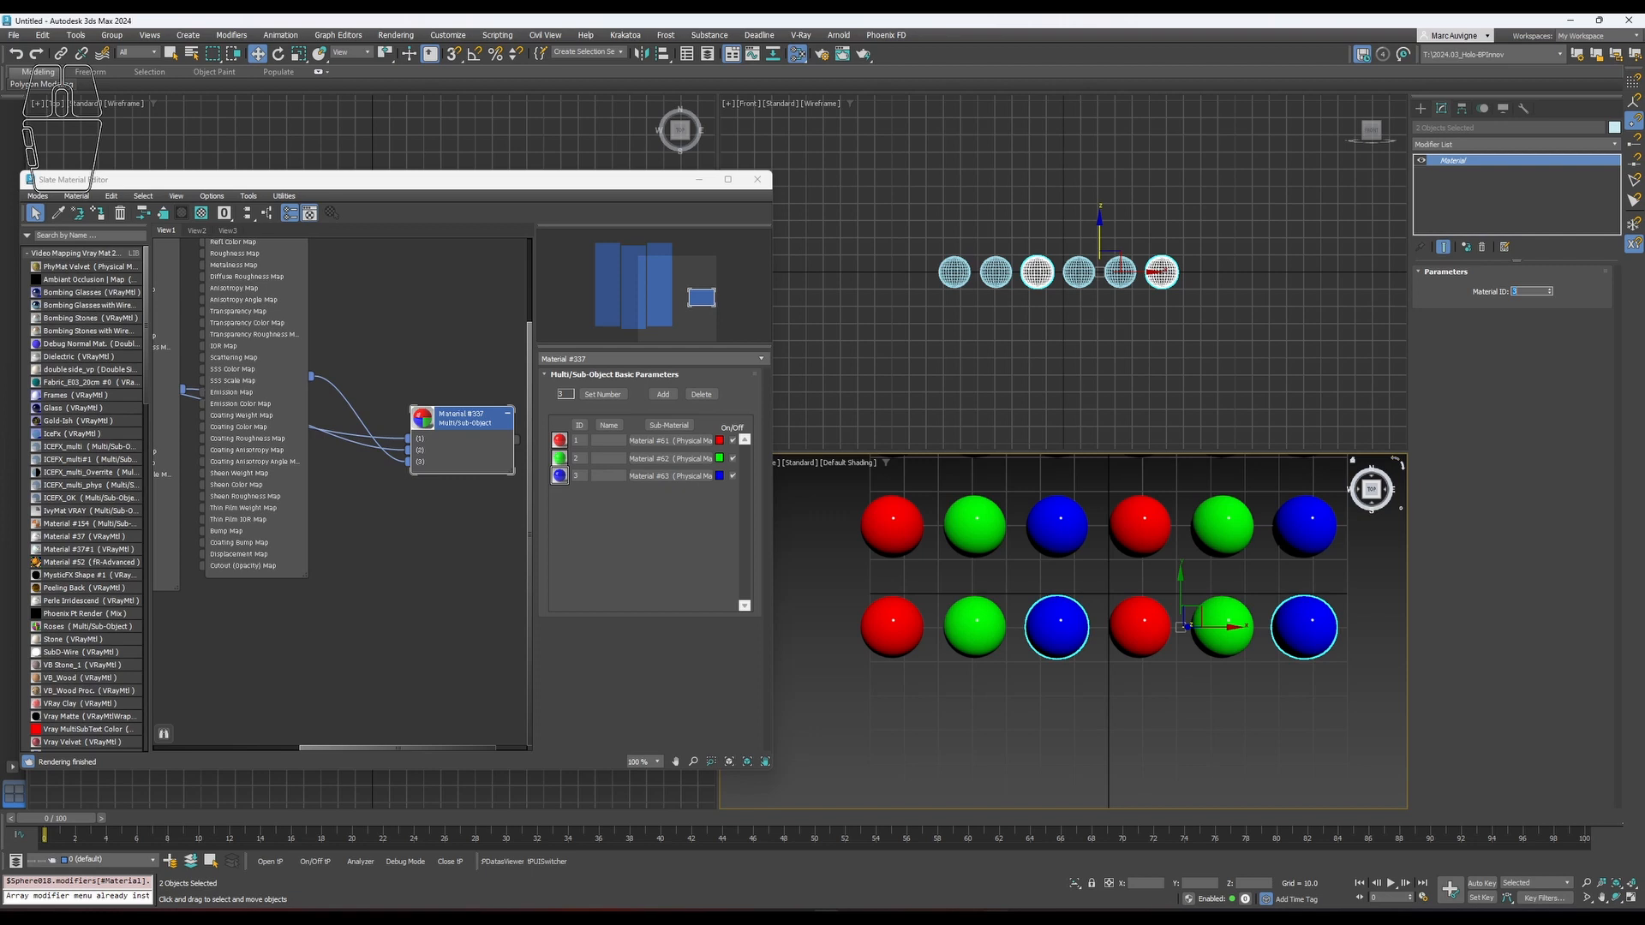
click(891, 721)
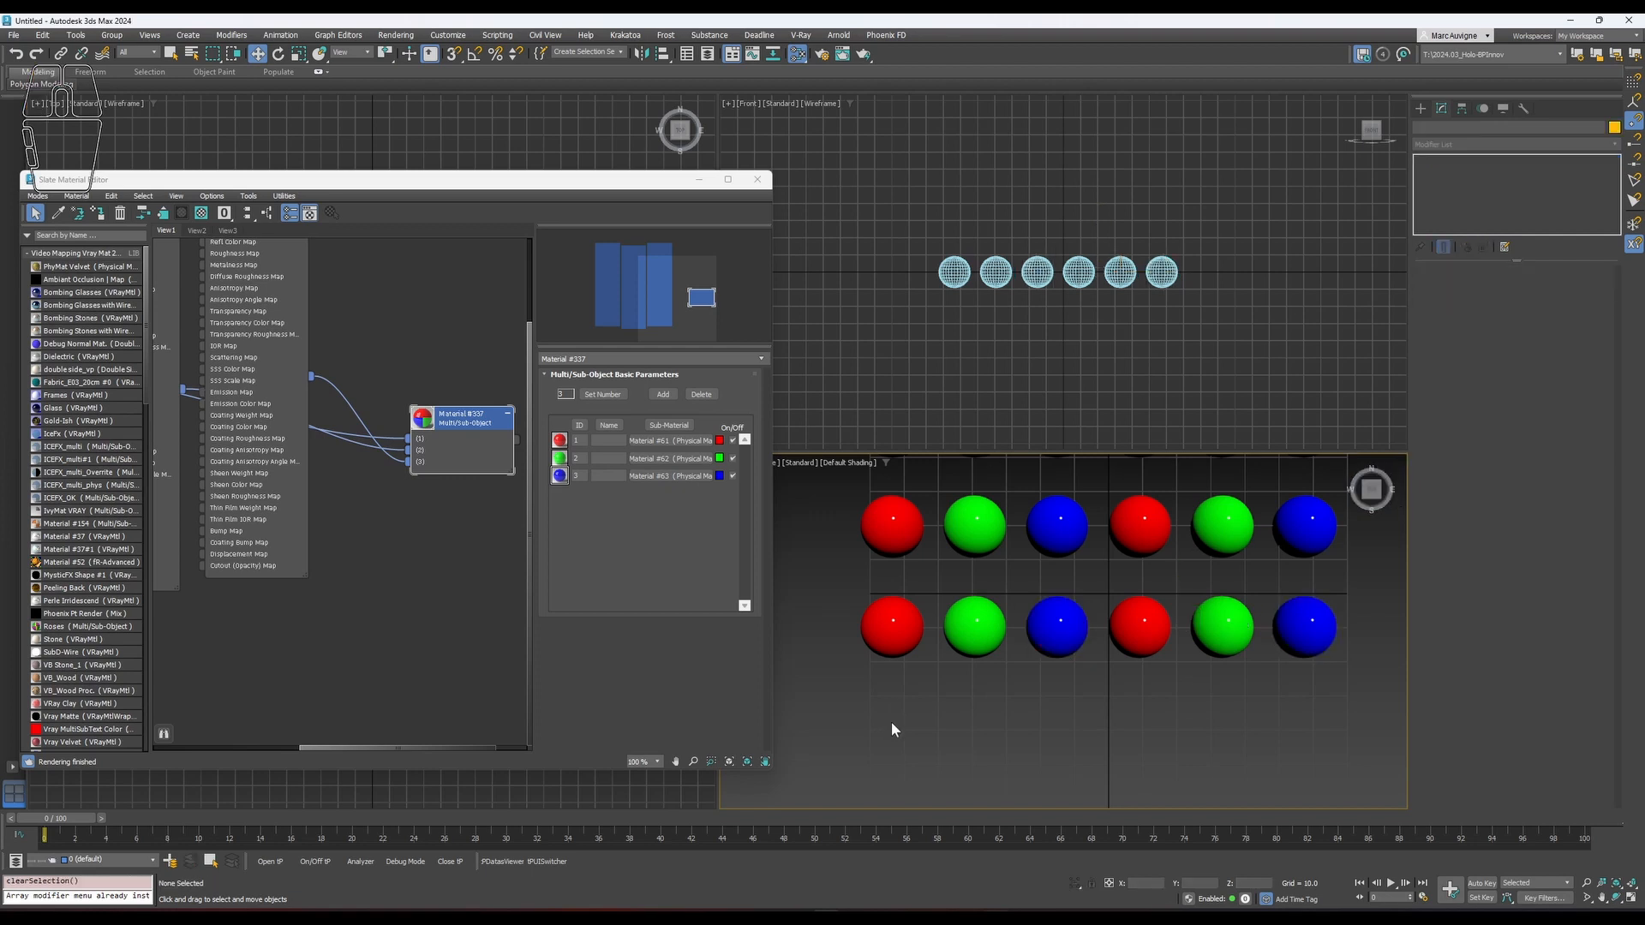
Add an Edit Poly modifier above the Material modifier on the third row's first sphere.
click(891, 629)
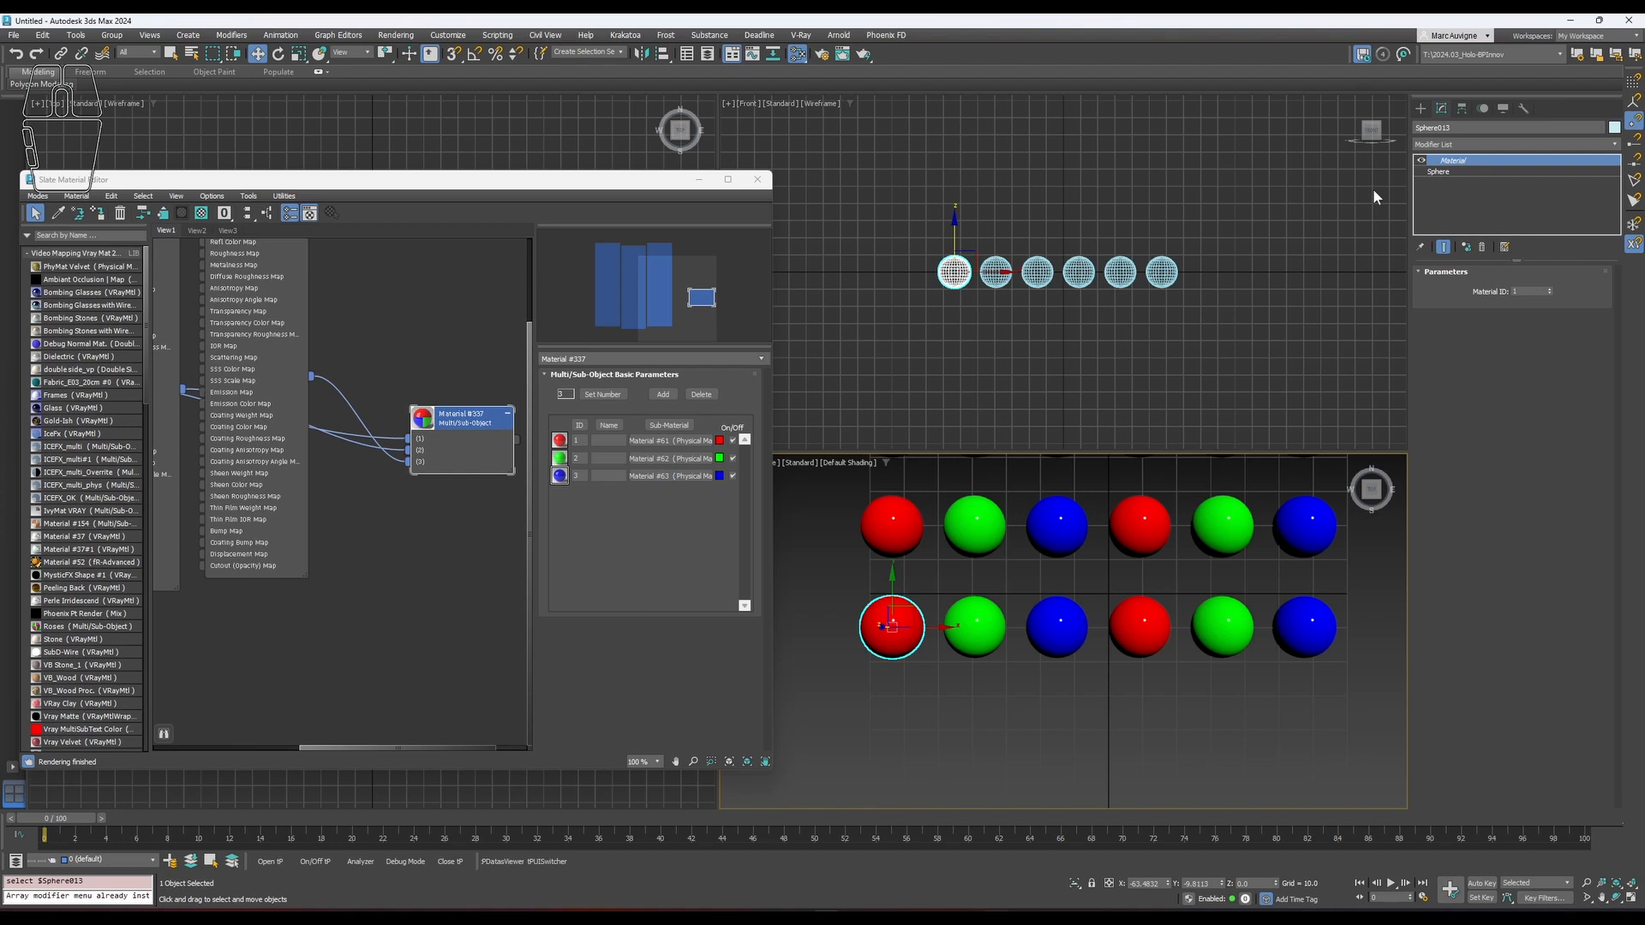
click(1439, 144)
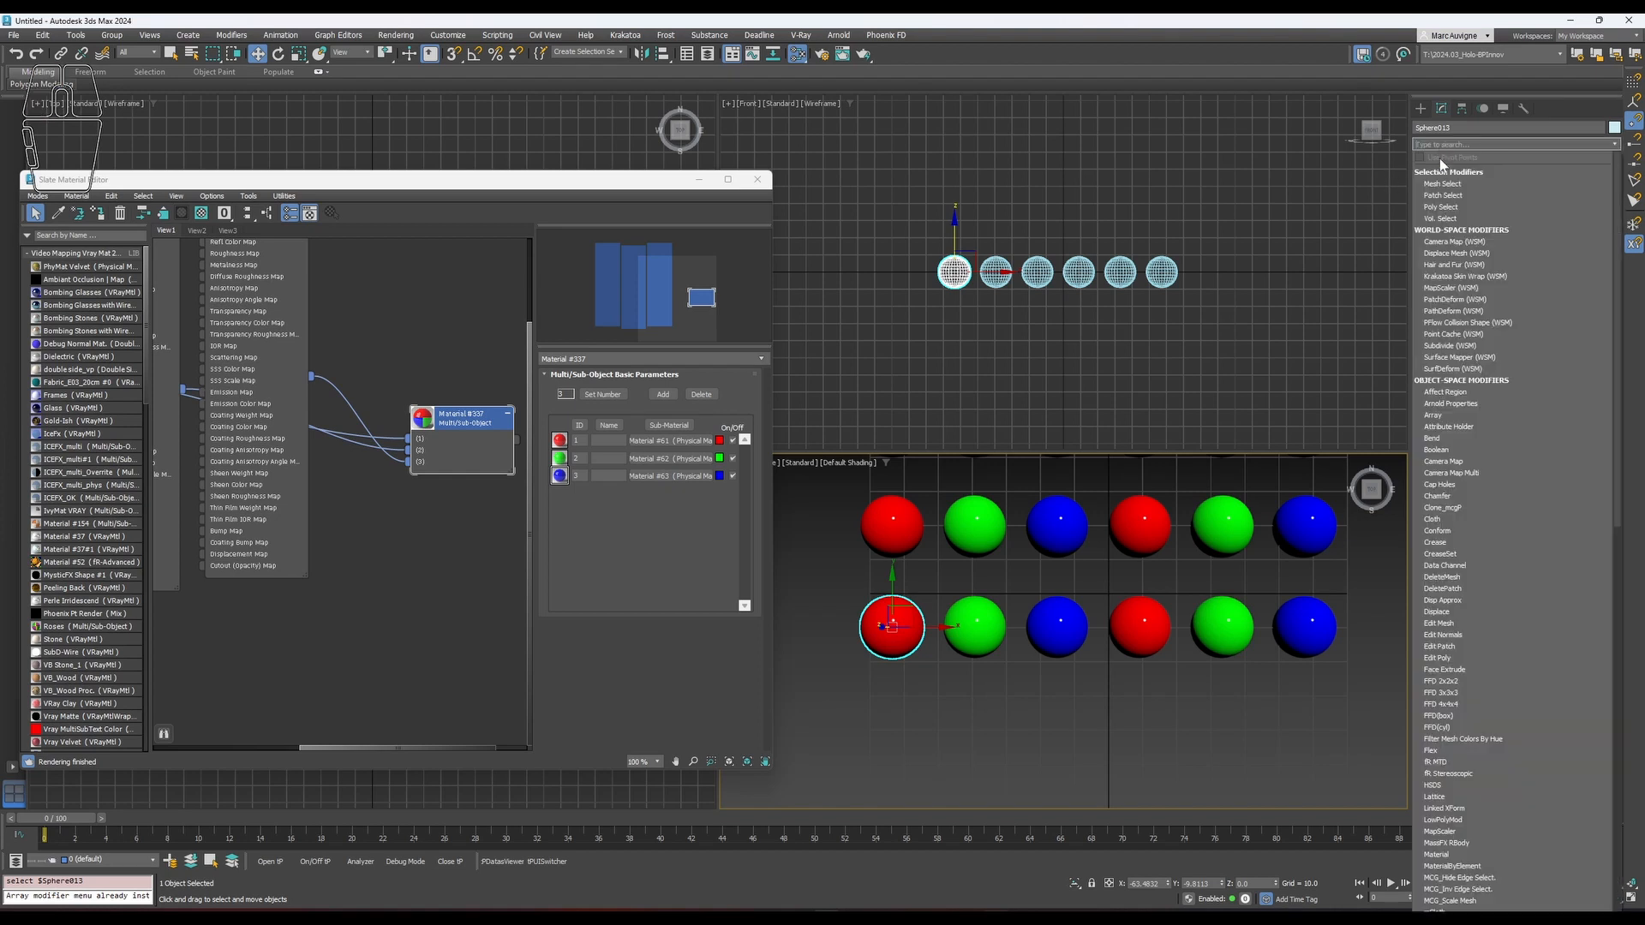
click(1438, 657)
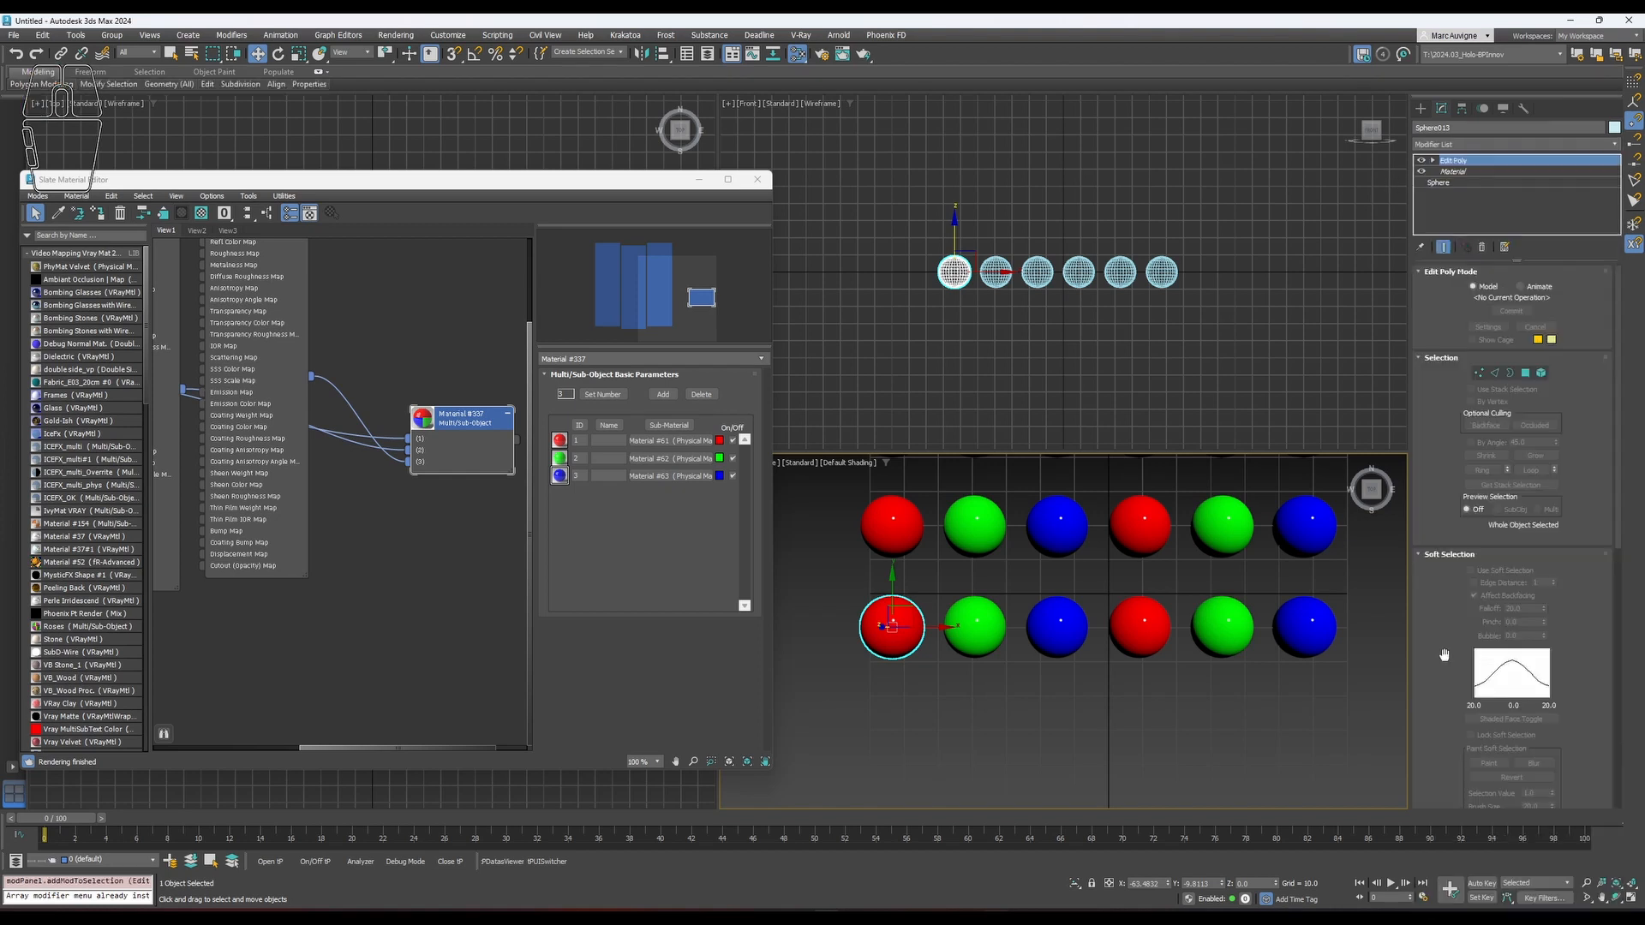
Attach the other five spheres of the third row one by one to the first sphere.
drag(1421, 511, 1421, 232)
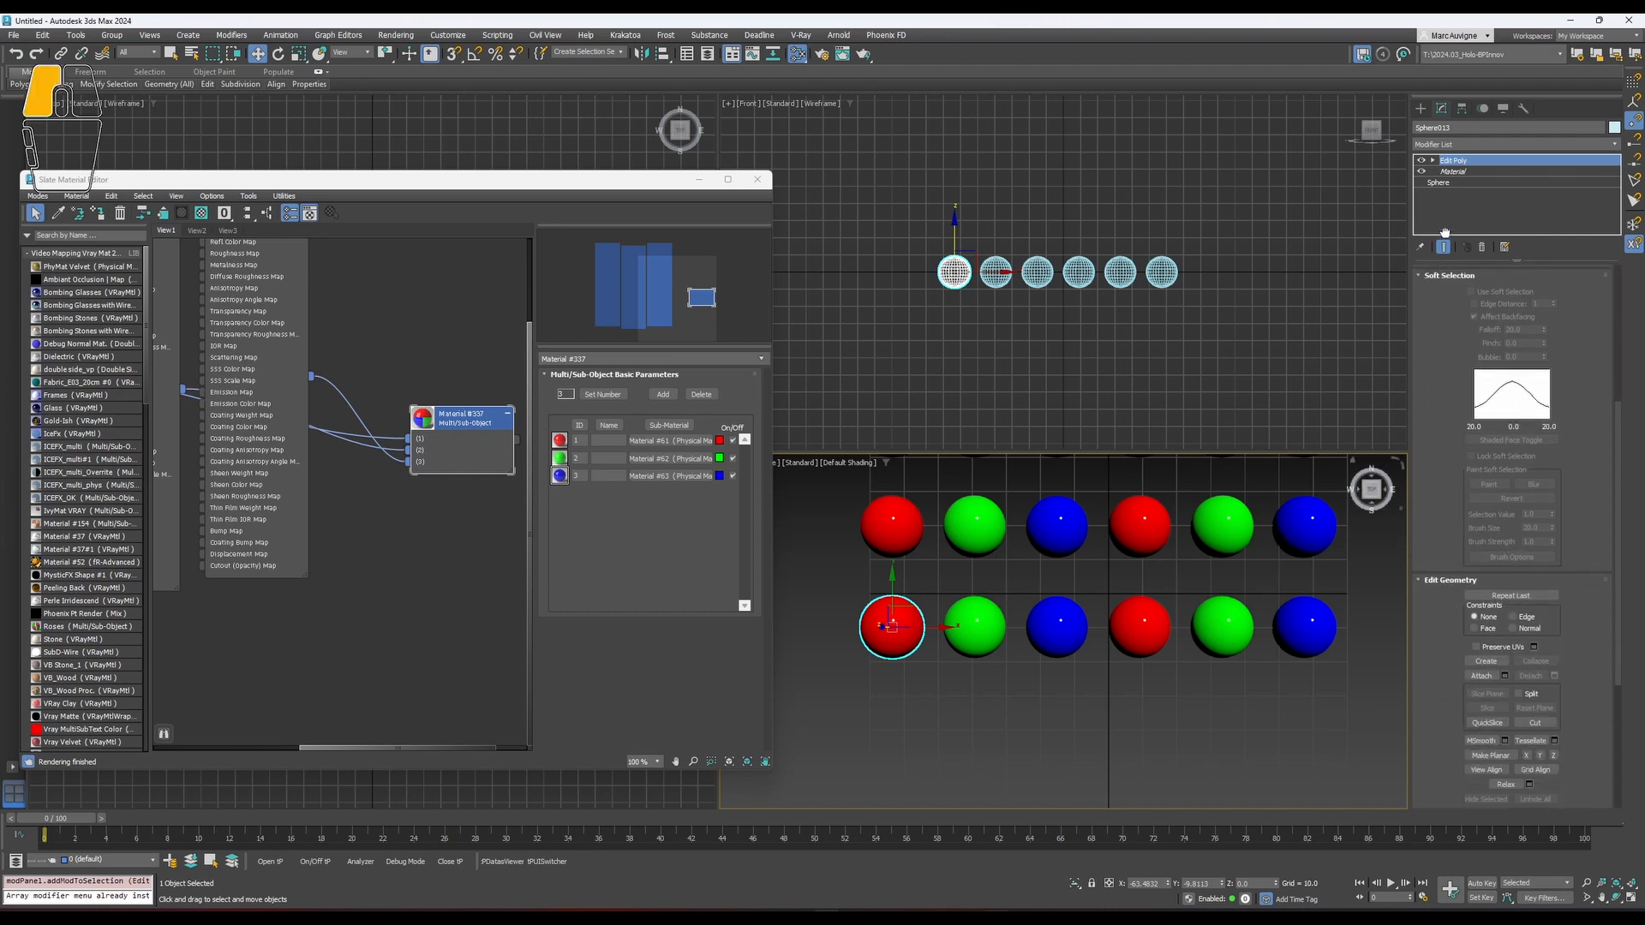
click(1486, 675)
click(975, 649)
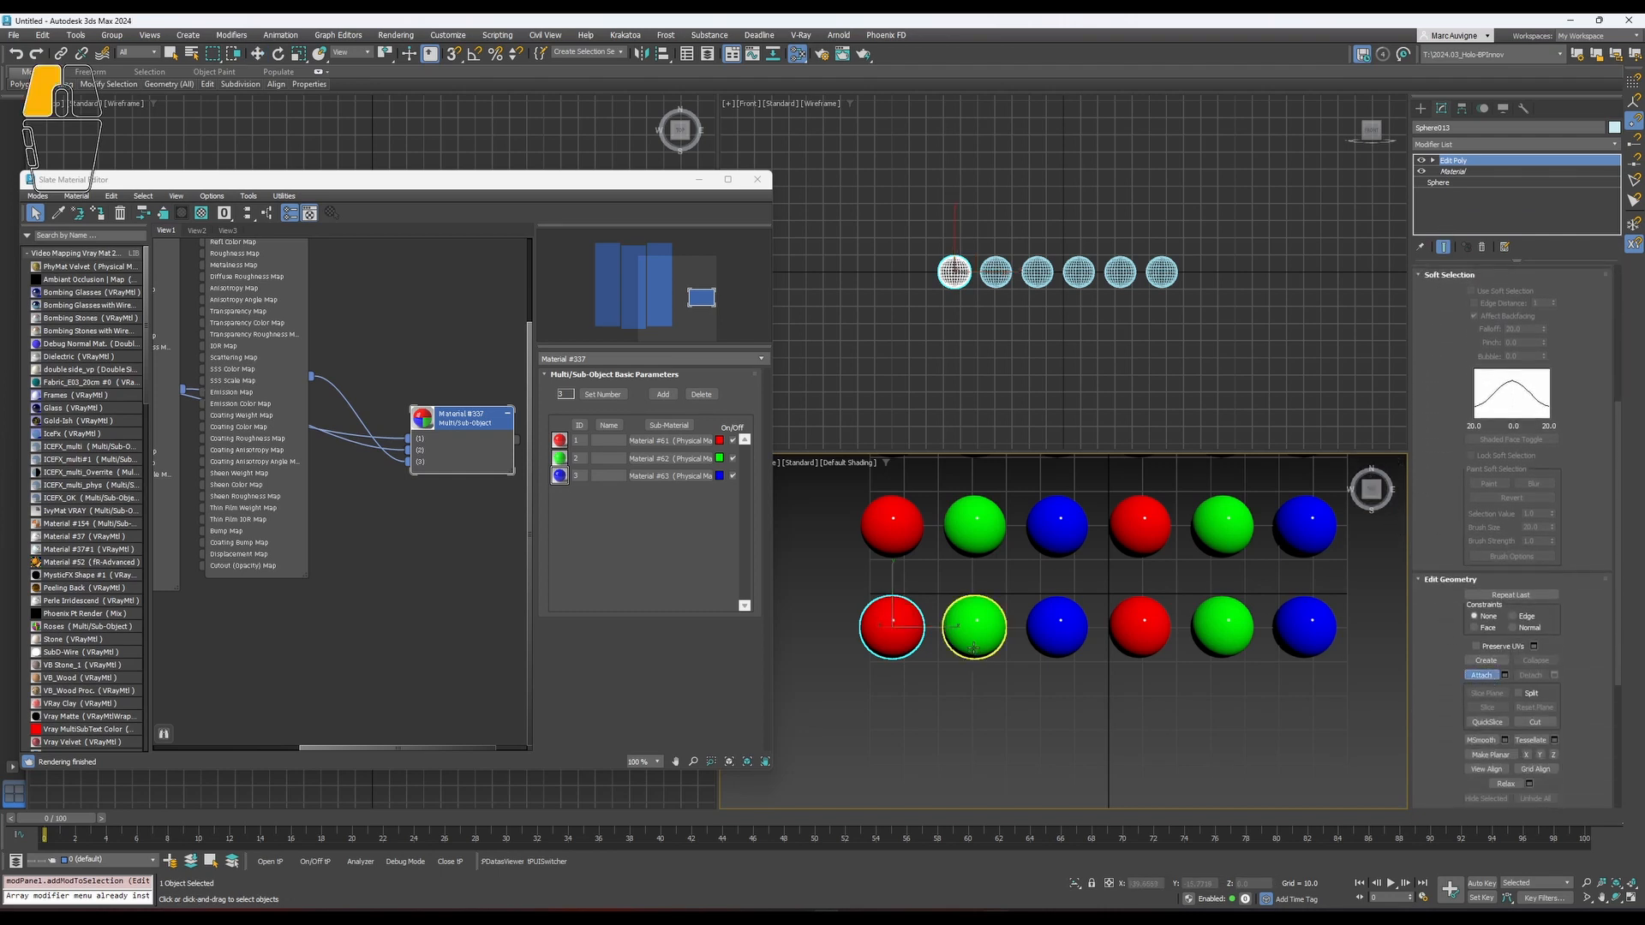
click(1057, 634)
click(1135, 628)
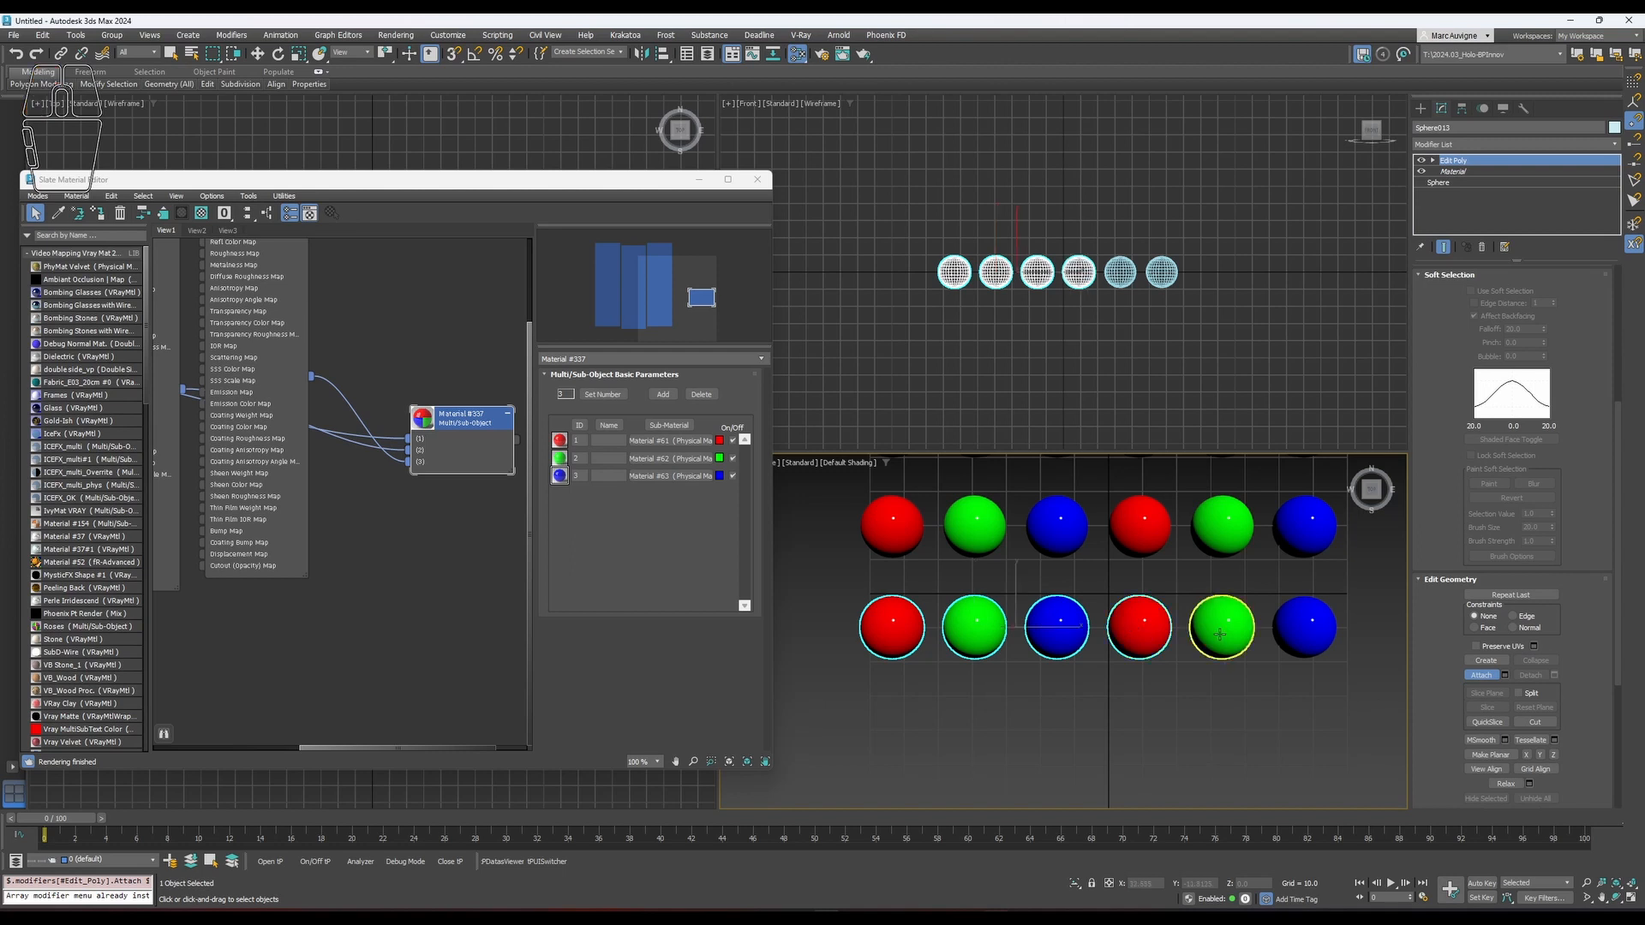
click(1221, 625)
click(1302, 626)
key(w)
alt+middle_drag(1114, 562, 1139, 481)
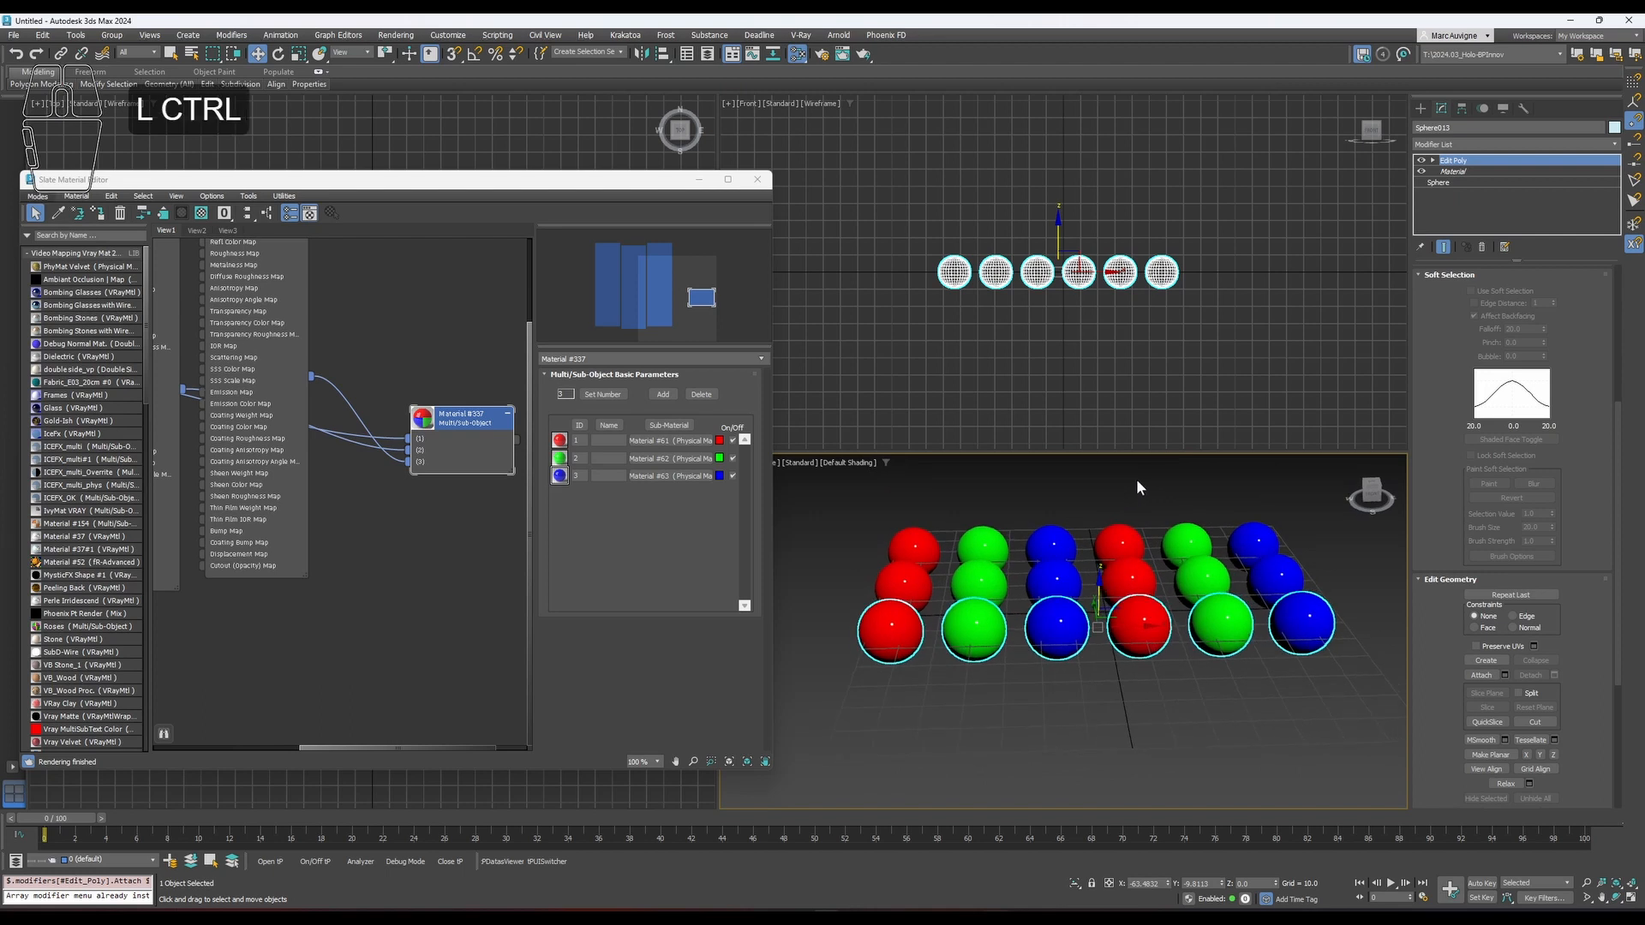
Undo the five sphere attachments and clear the selection.
key(ctrl+z)
key(ctrl+z)
key(ctrl+z)
key(ctrl+z)
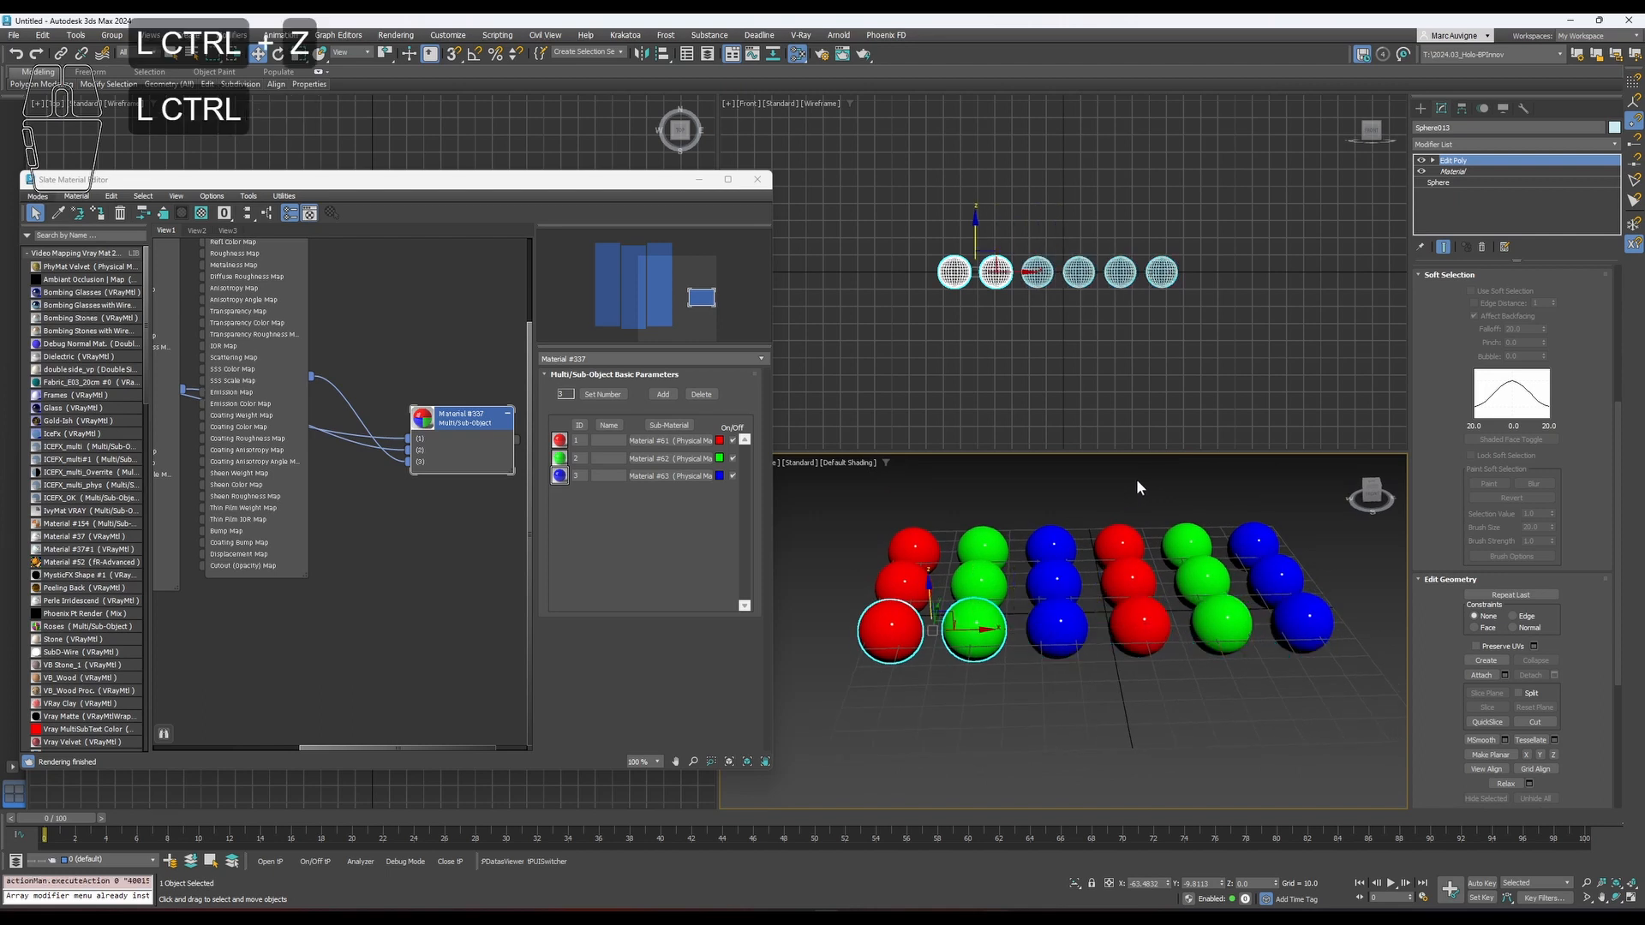
key(ctrl+z)
right_click(1002, 712)
click(790, 774)
Select the lower-half polygons of the third row's second sphere in the Front view.
click(974, 629)
scroll(1429, 398, up, 5)
click(1526, 372)
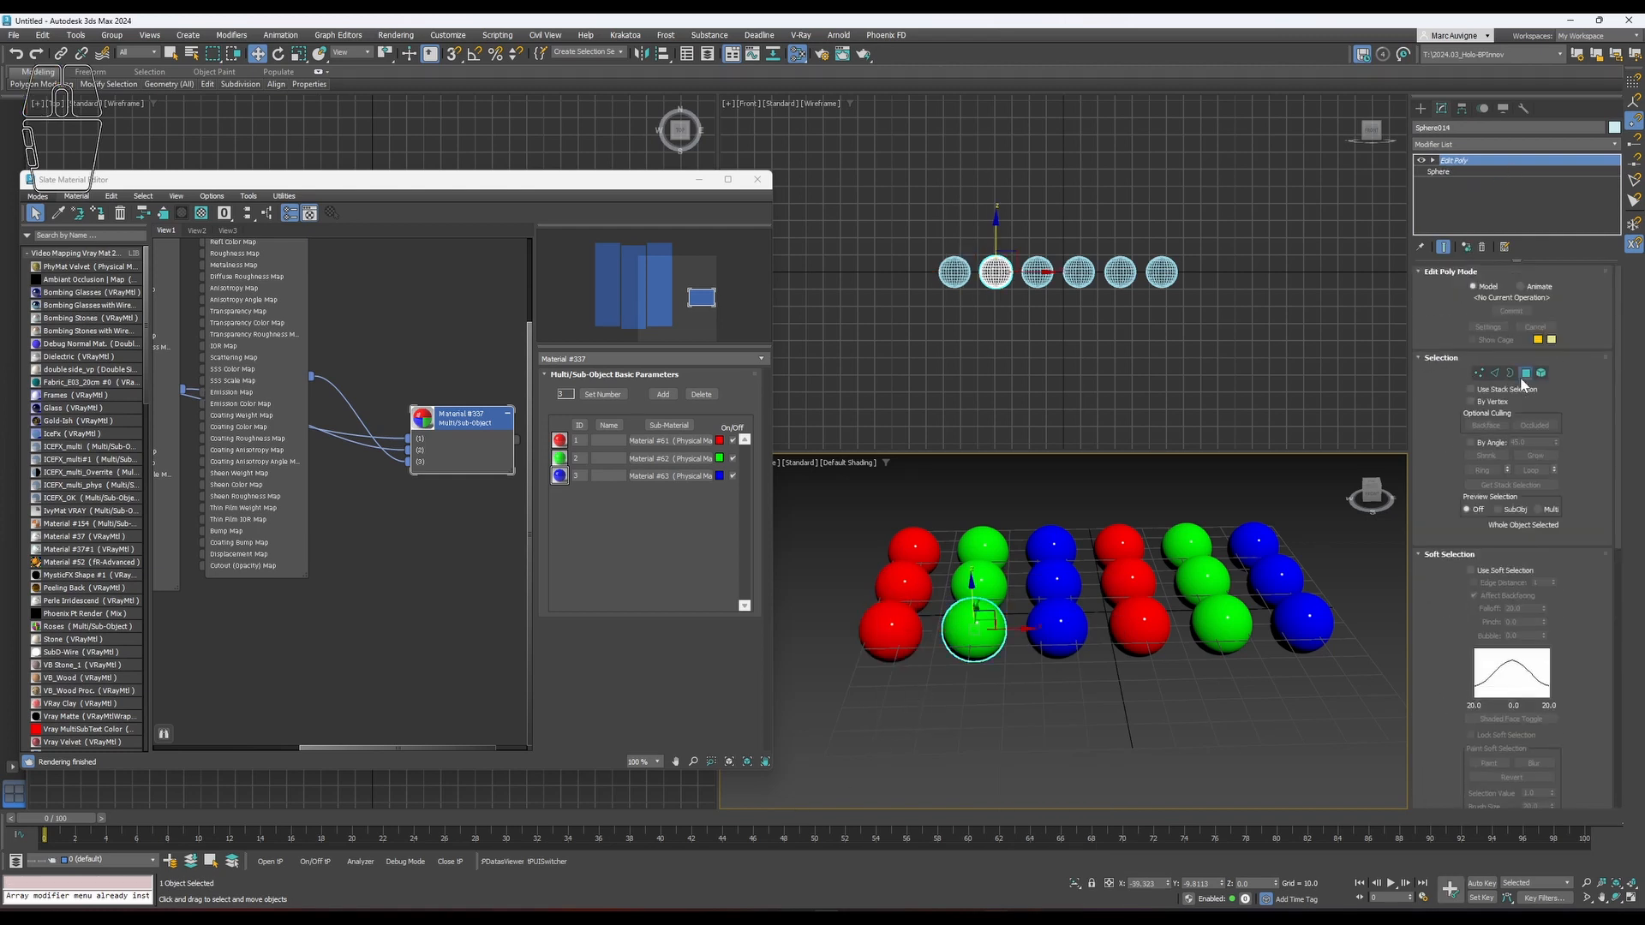
scroll(984, 270, up, 8)
drag(937, 286, 1155, 399)
scroll(1422, 668, down, 10)
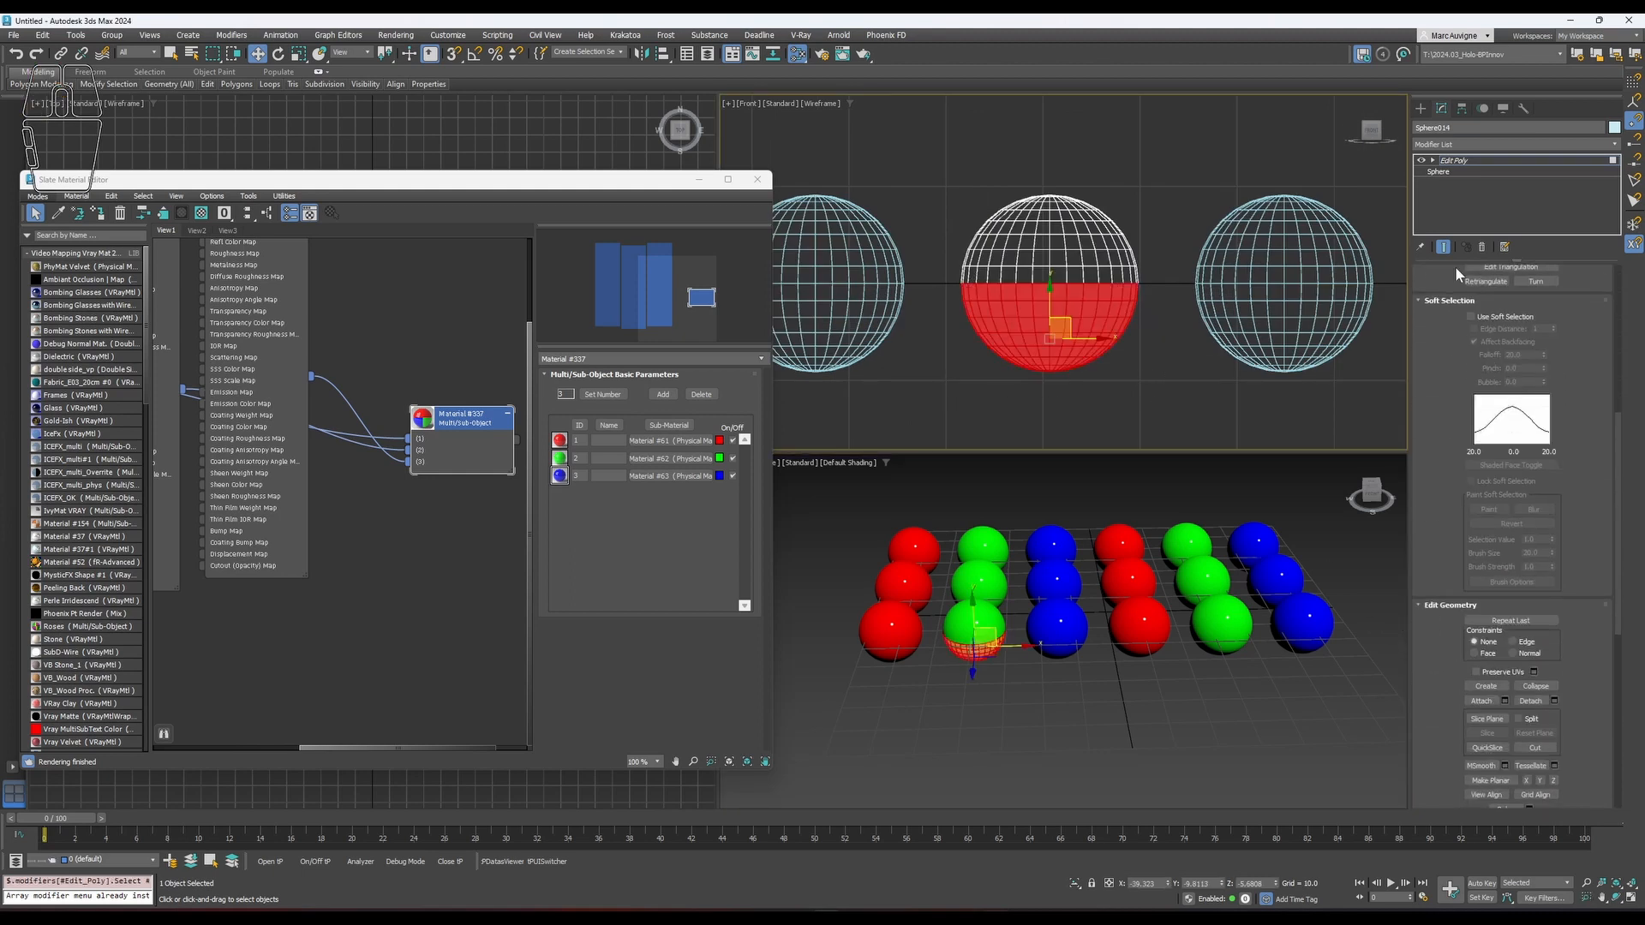
Set the material ID of the selected lower-half polygons to 3 and leave polygon sub-object level.
click(1533, 575)
text(3)
key(Return)
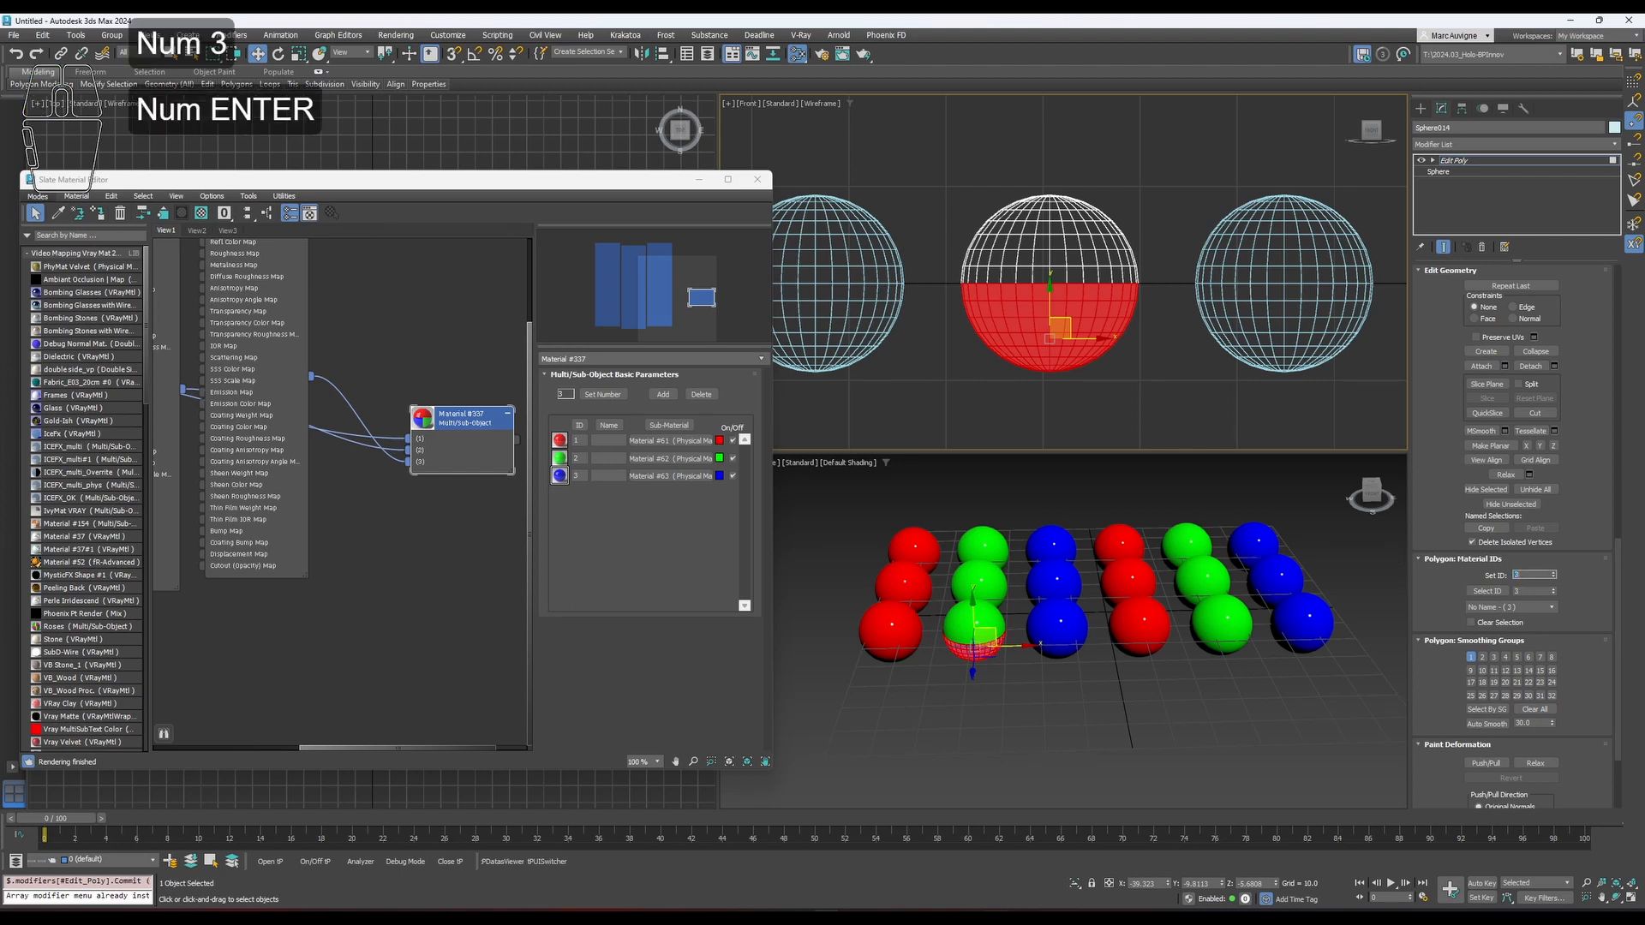
scroll(1381, 548, up, 3)
mouse_move(1432, 306)
mouse_down()
mouse_move(1513, 551)
mouse_move(1454, 396)
mouse_up()
scroll(1452, 393, up, 10)
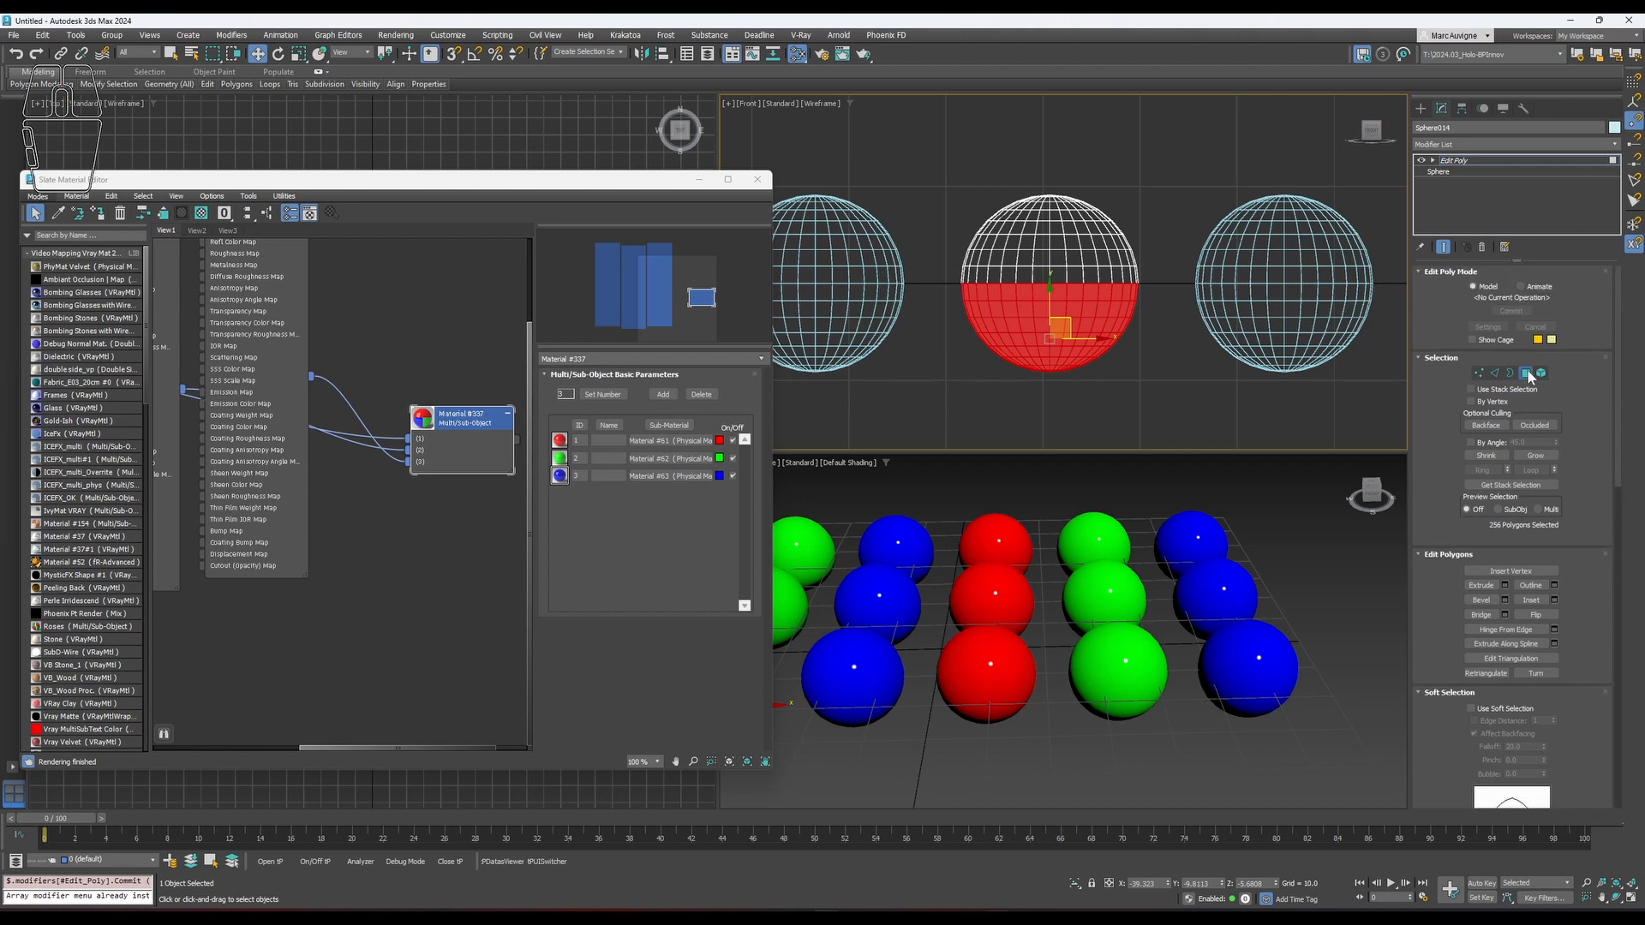
click(1529, 375)
Attach the third row's two-colored second sphere to its first sphere and nudge the Multi/Sub-Object node slightly down.
scroll(1062, 634, down, 4)
middle_drag(1031, 662, 1005, 675)
click(885, 620)
drag(1438, 481, 1437, 428)
scroll(1440, 463, down, 5)
click(977, 618)
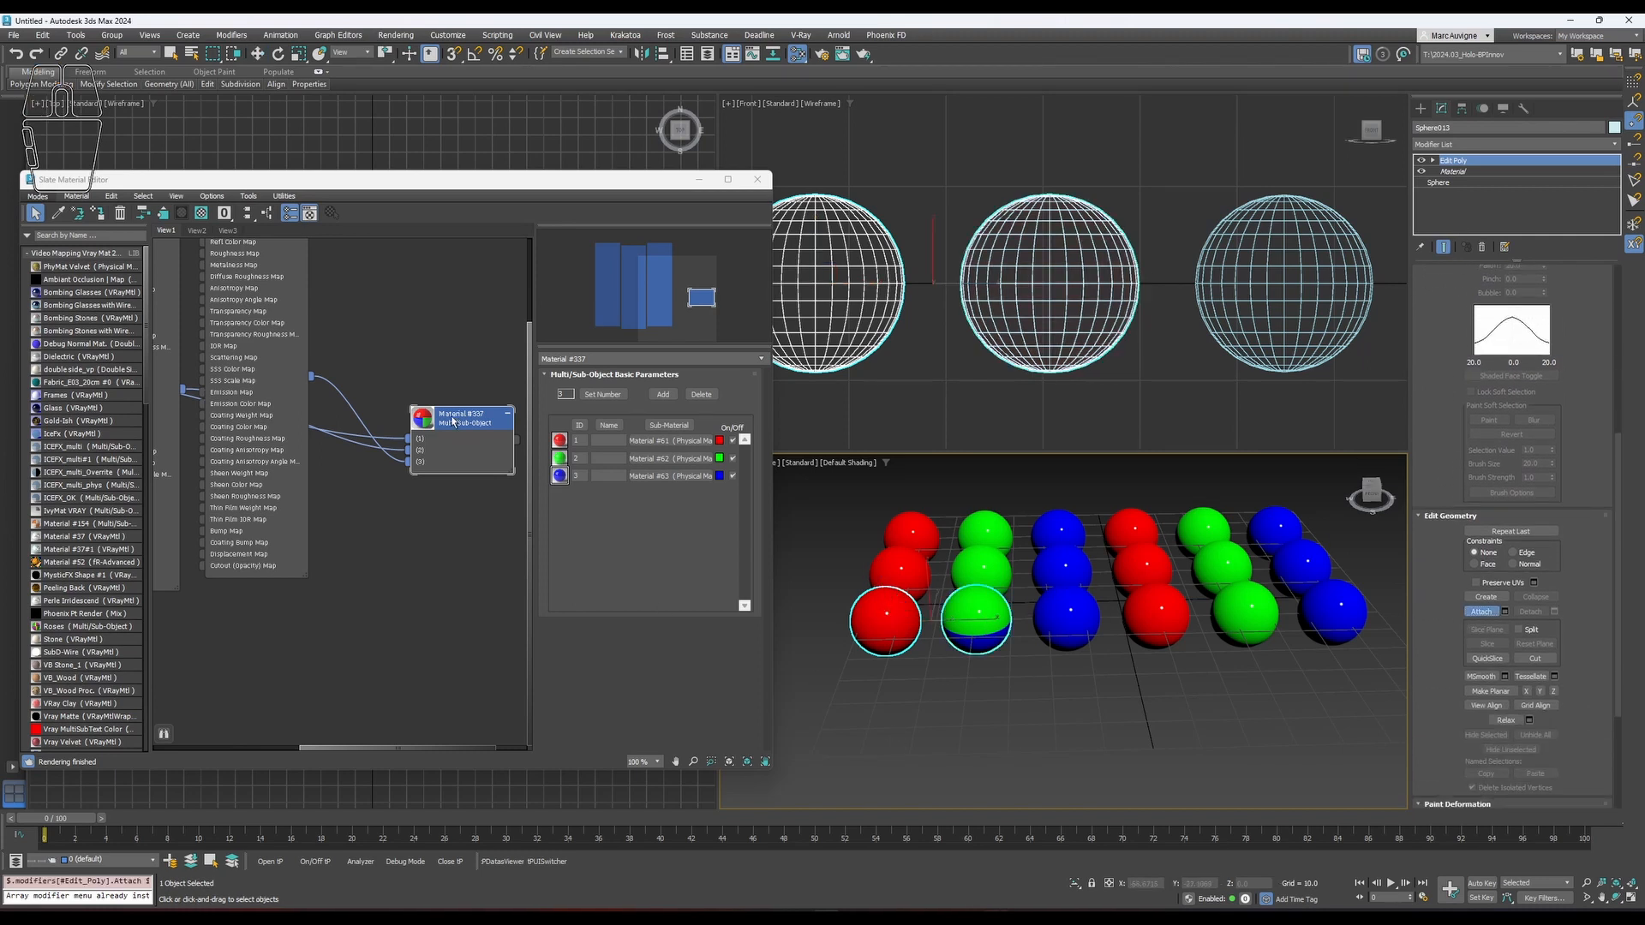
mouse_move(456, 426)
mouse_down()
mouse_move(448, 414)
mouse_move(453, 440)
mouse_up()
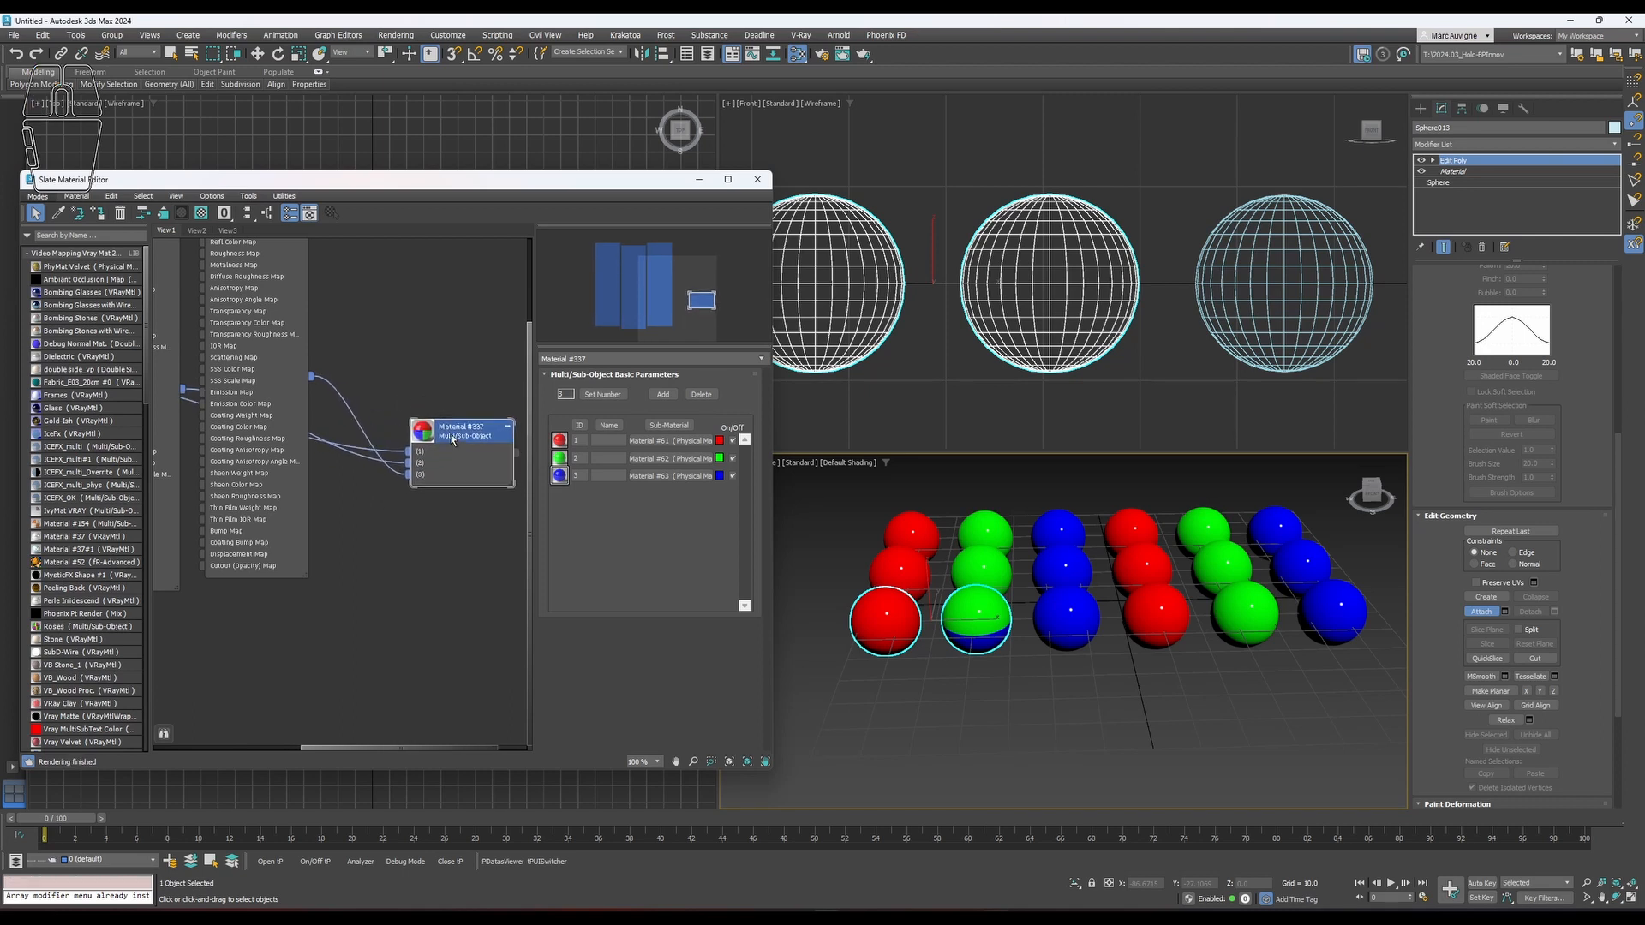
key(w)
Attach the third row's remaining four spheres to the combined object and end the Attach command.
click(1481, 610)
click(1068, 615)
click(1142, 626)
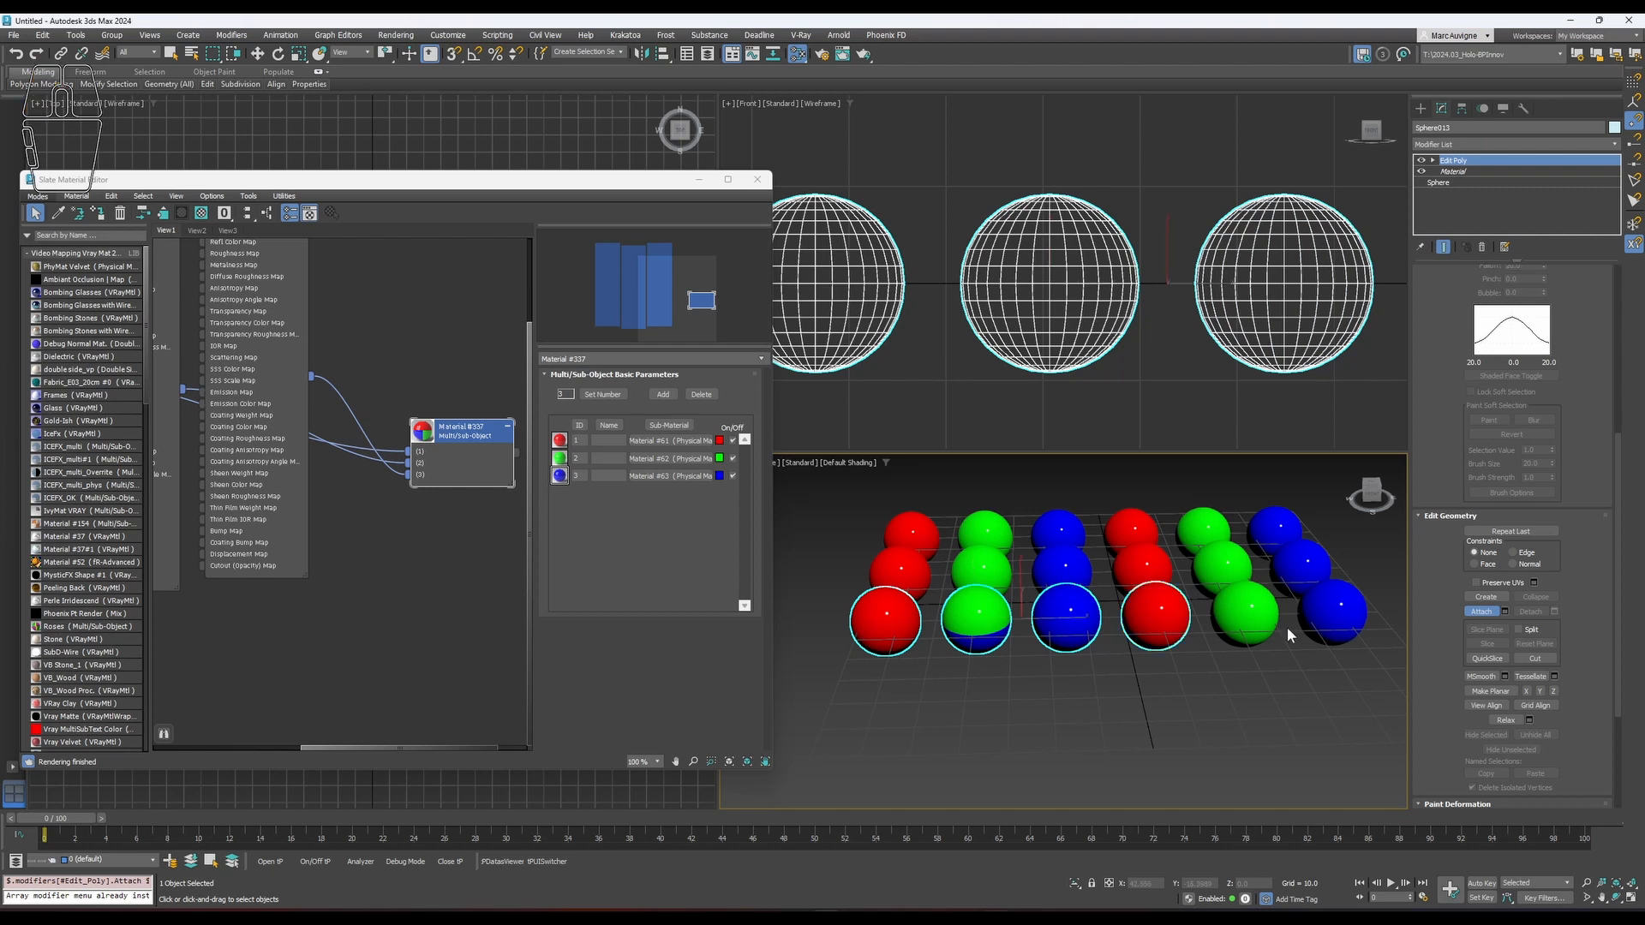
click(1266, 630)
click(1309, 628)
right_click(1105, 692)
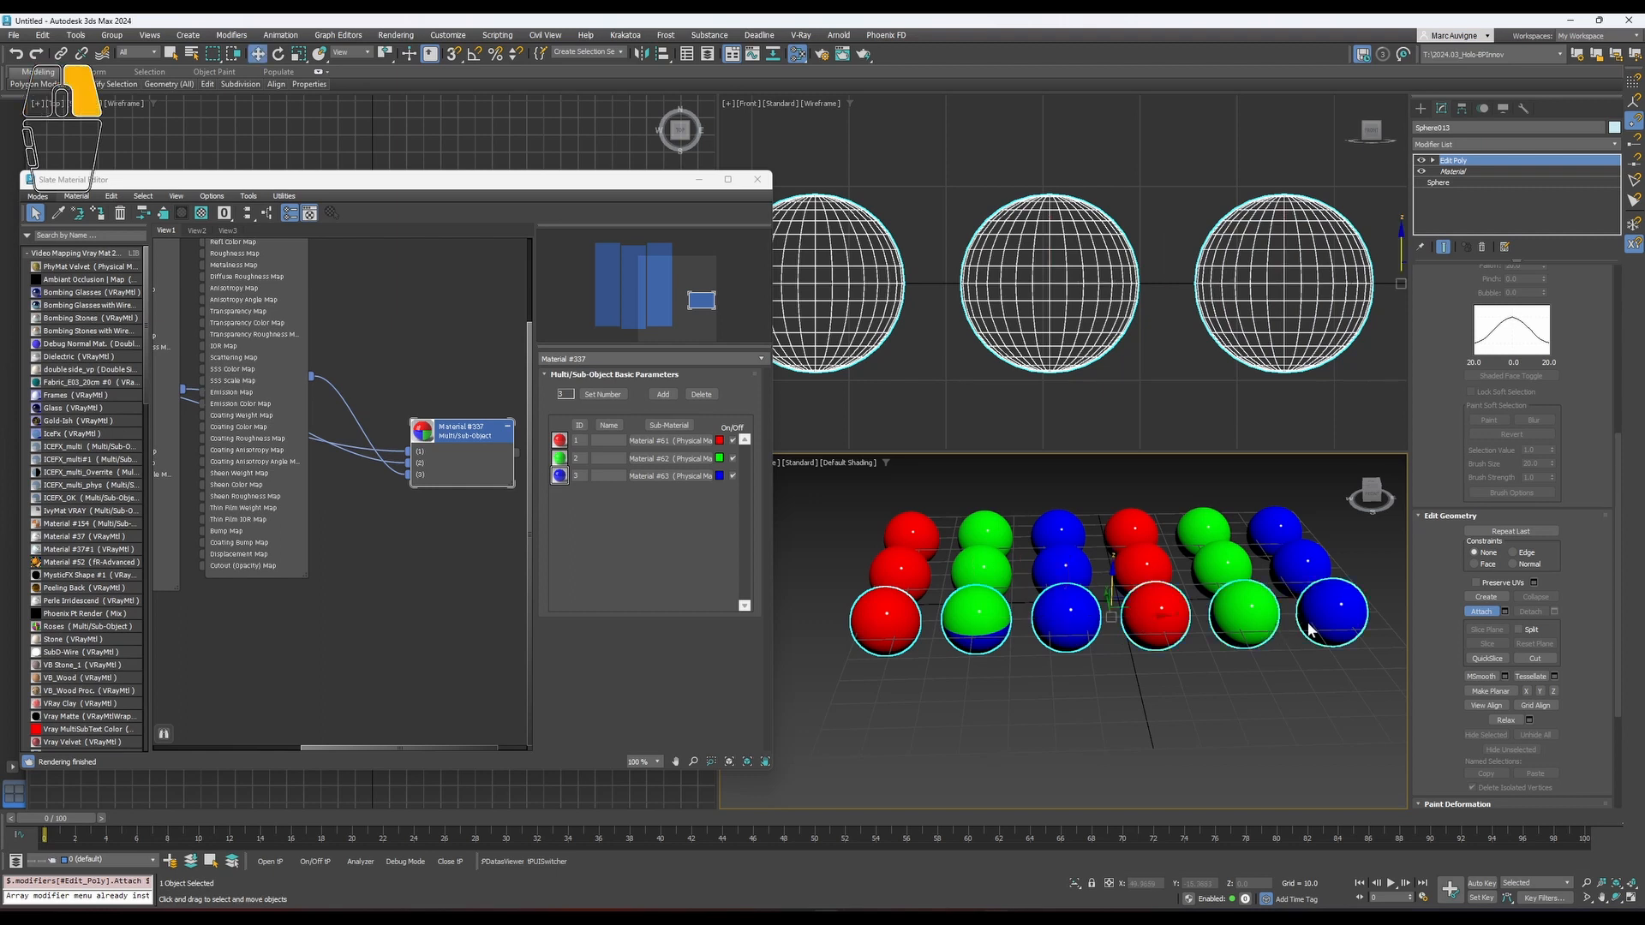
Undo the attachments of the third row's spheres back to six separate objects.
key(ctrl)
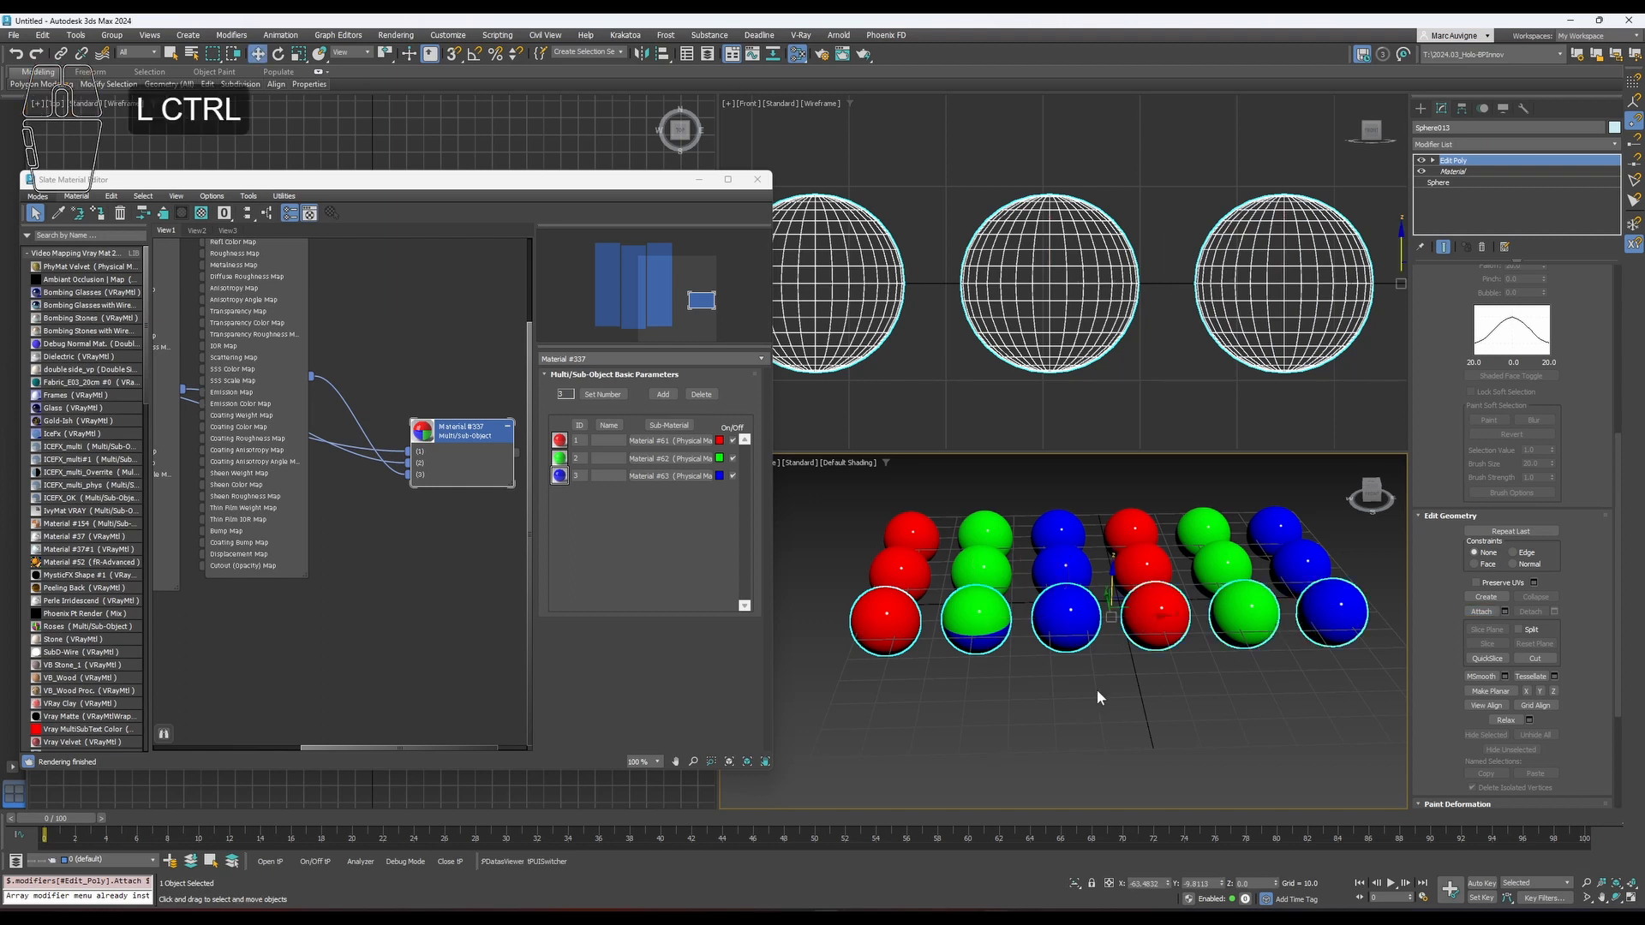
key(ctrl+z)
key(ctrl+z)
key(ctrl+z)
key(ctrl+z)
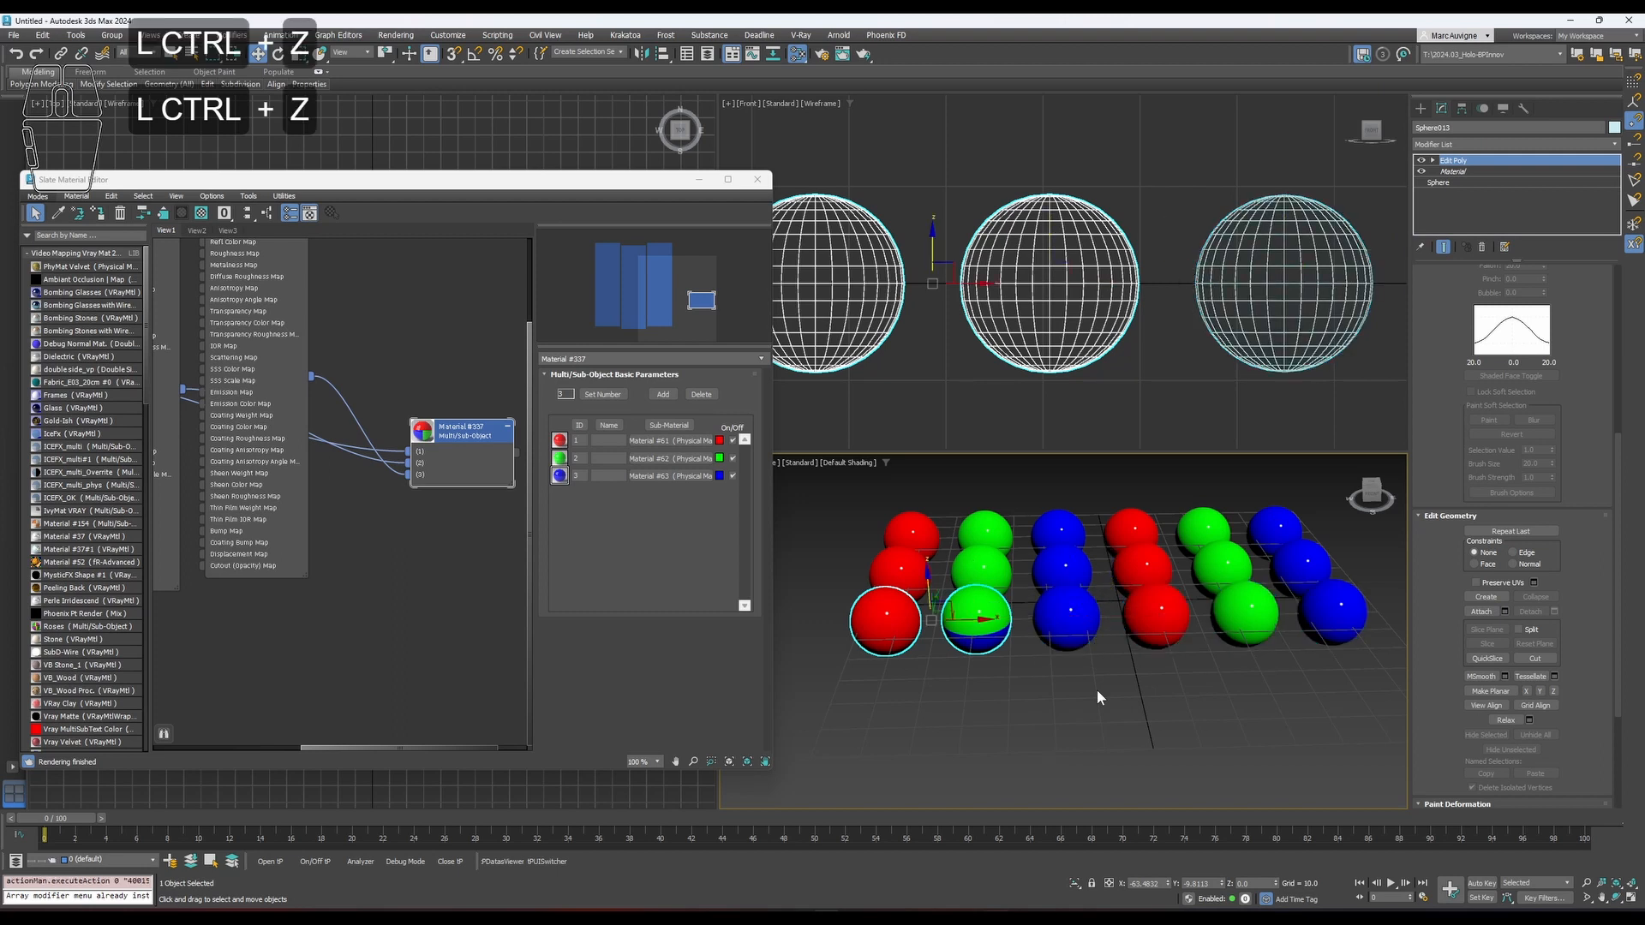
key(ctrl+z)
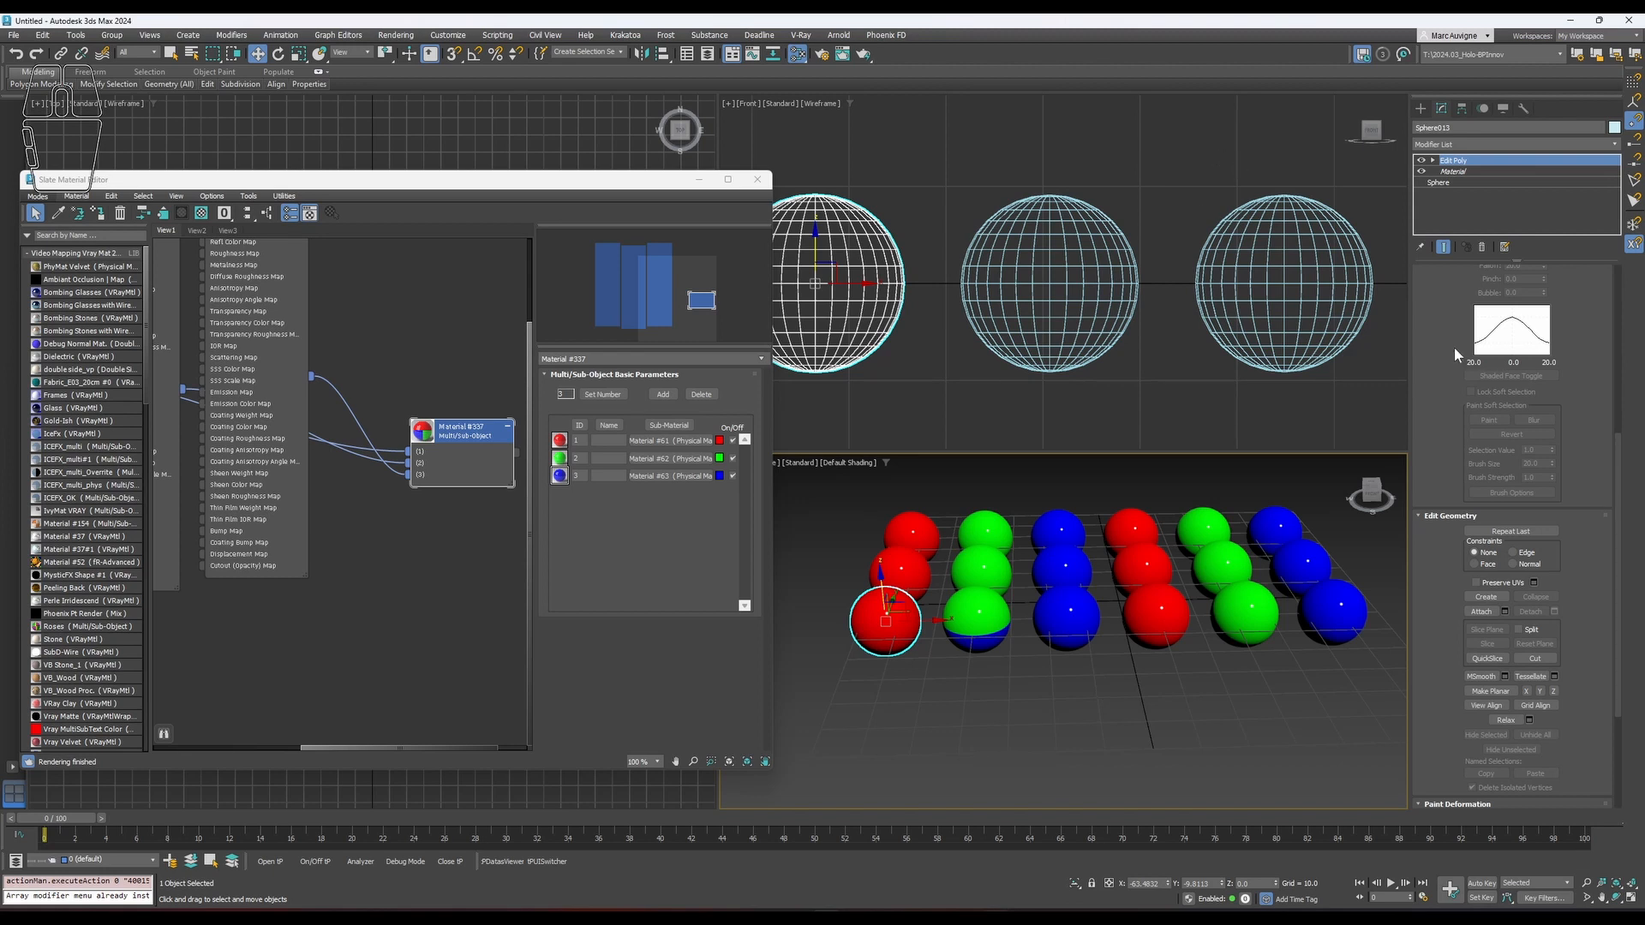
Add a Boolean modifier to the third row's first sphere and attach the row's other five spheres as operands.
scroll(1453, 347, up, 5)
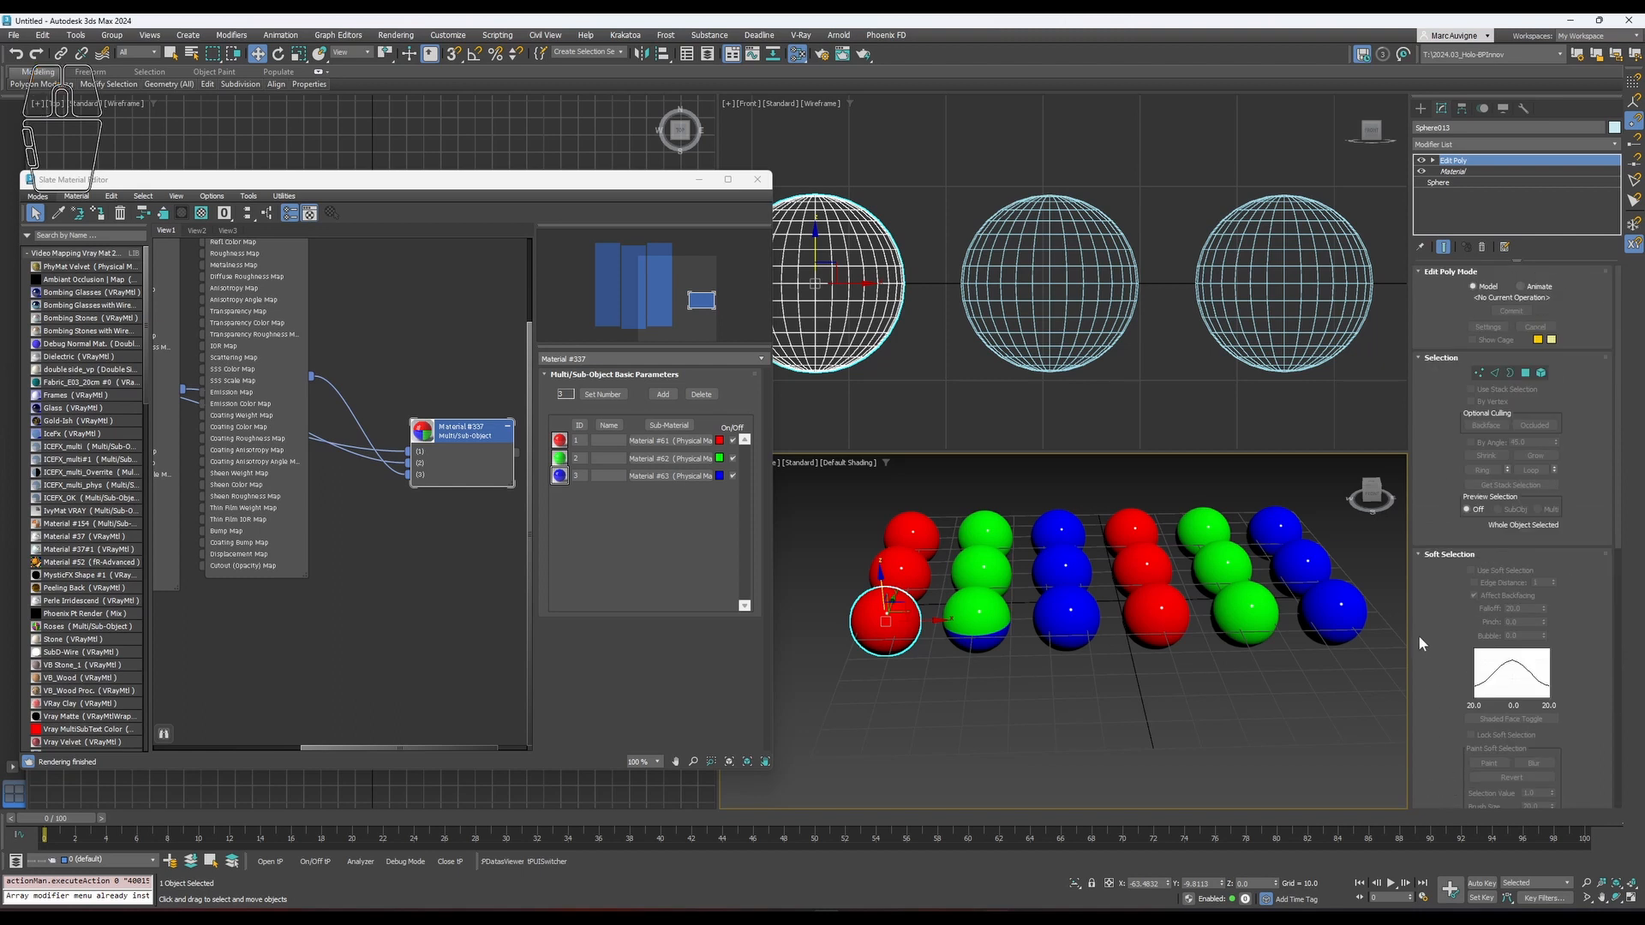
click(1477, 144)
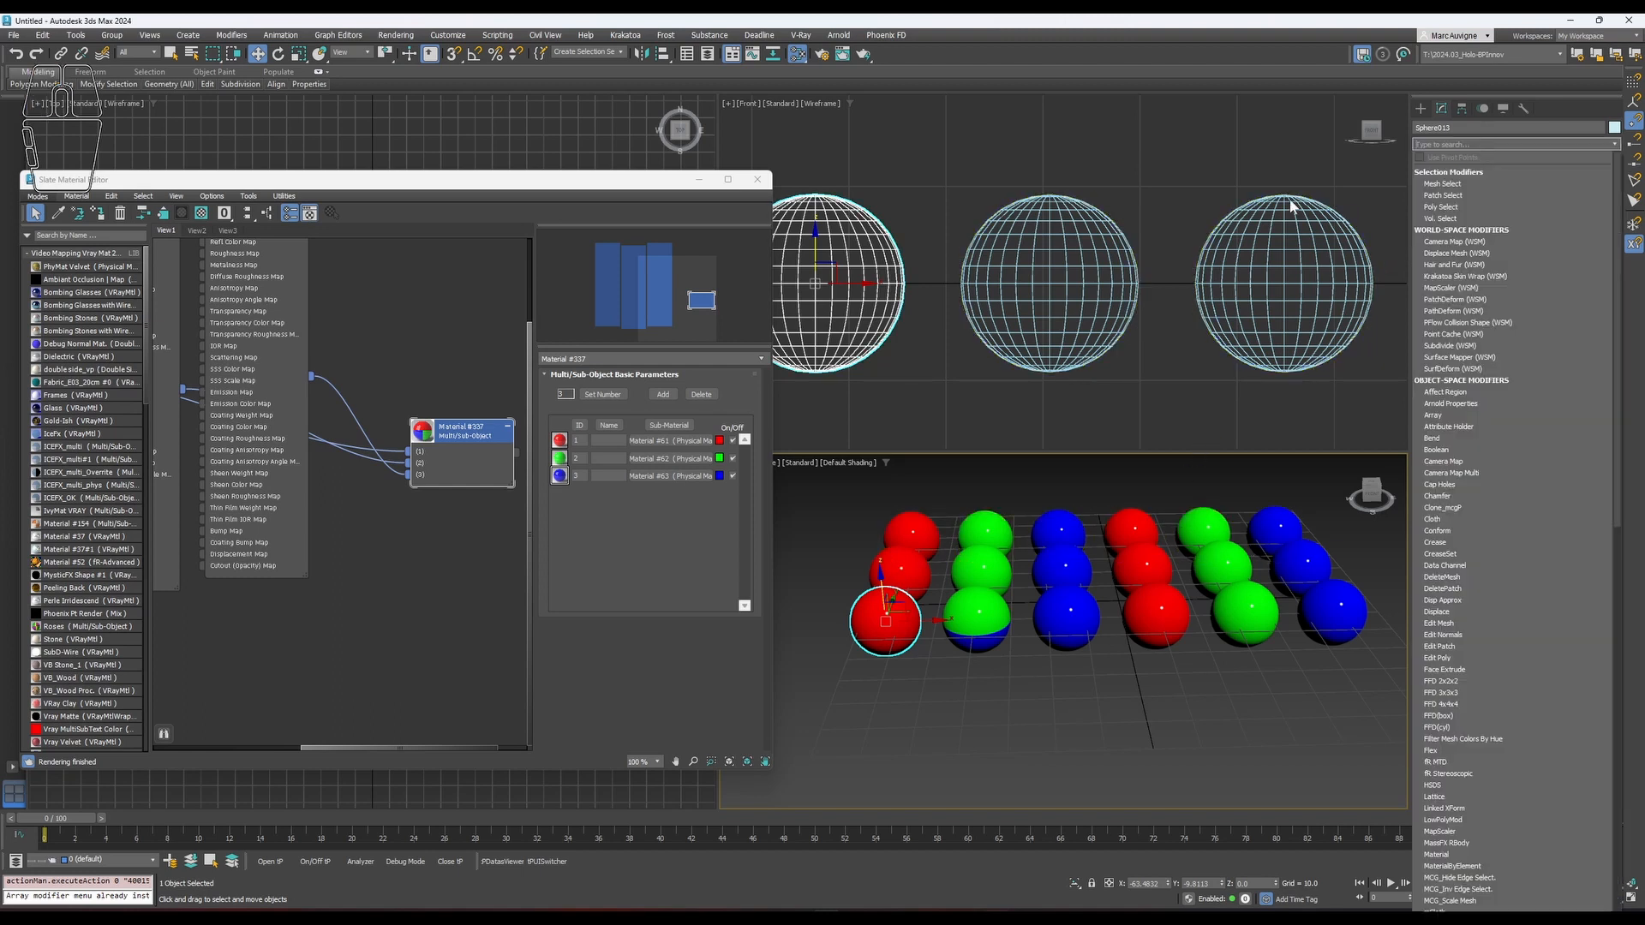
click(1457, 449)
click(1535, 301)
click(1002, 638)
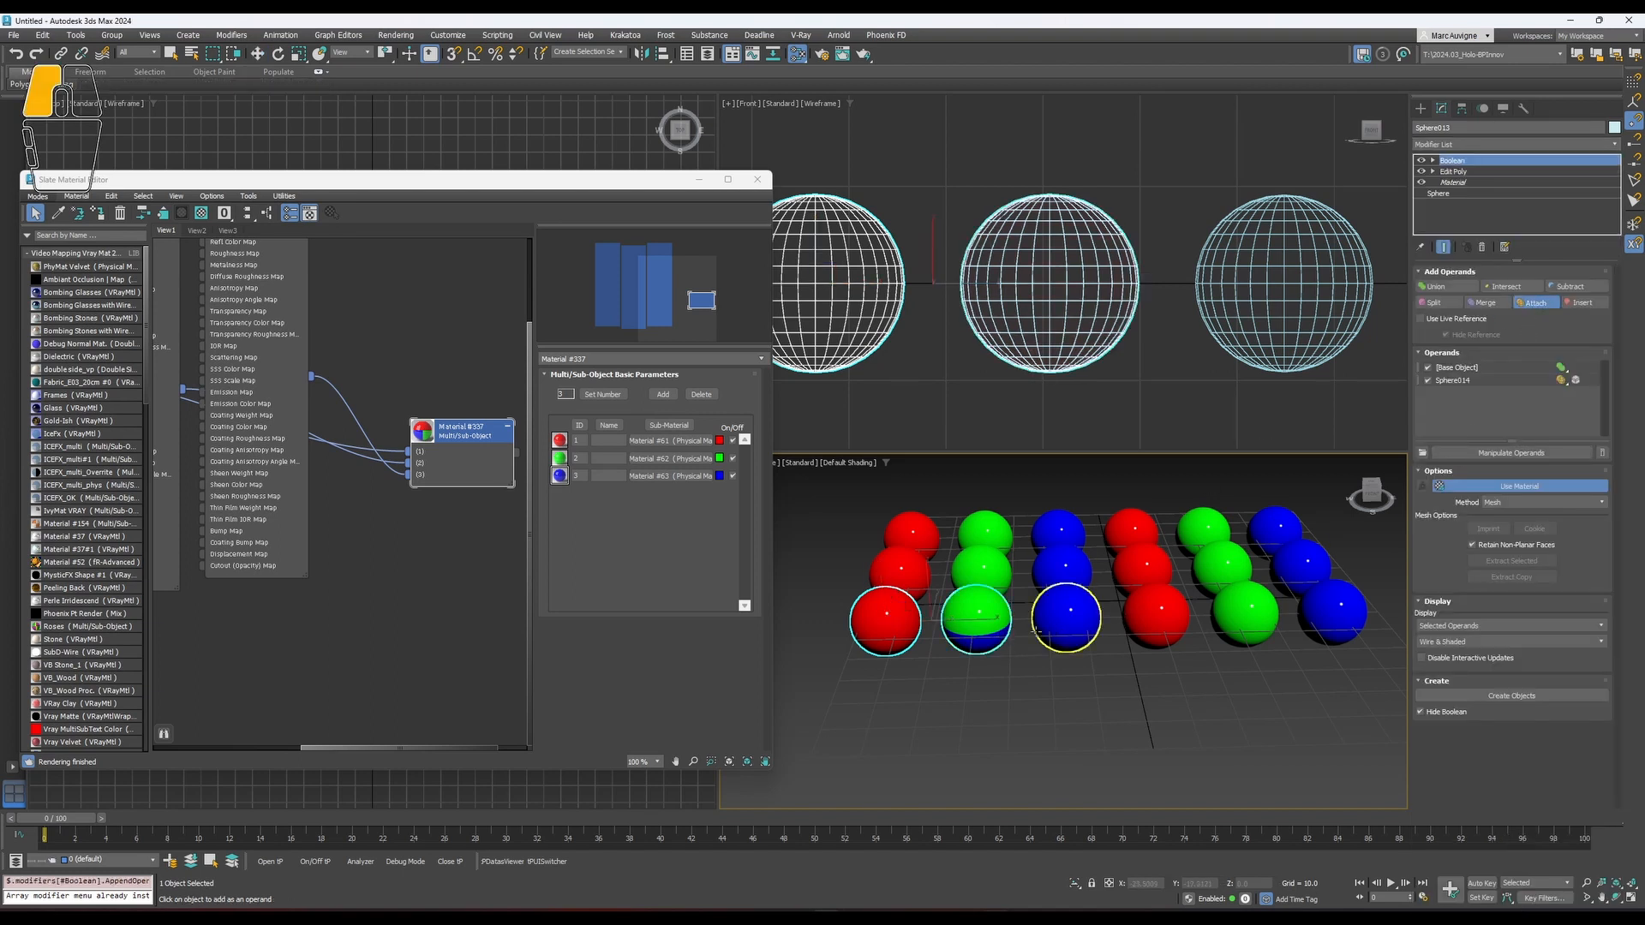
click(1070, 615)
click(1157, 615)
click(1236, 617)
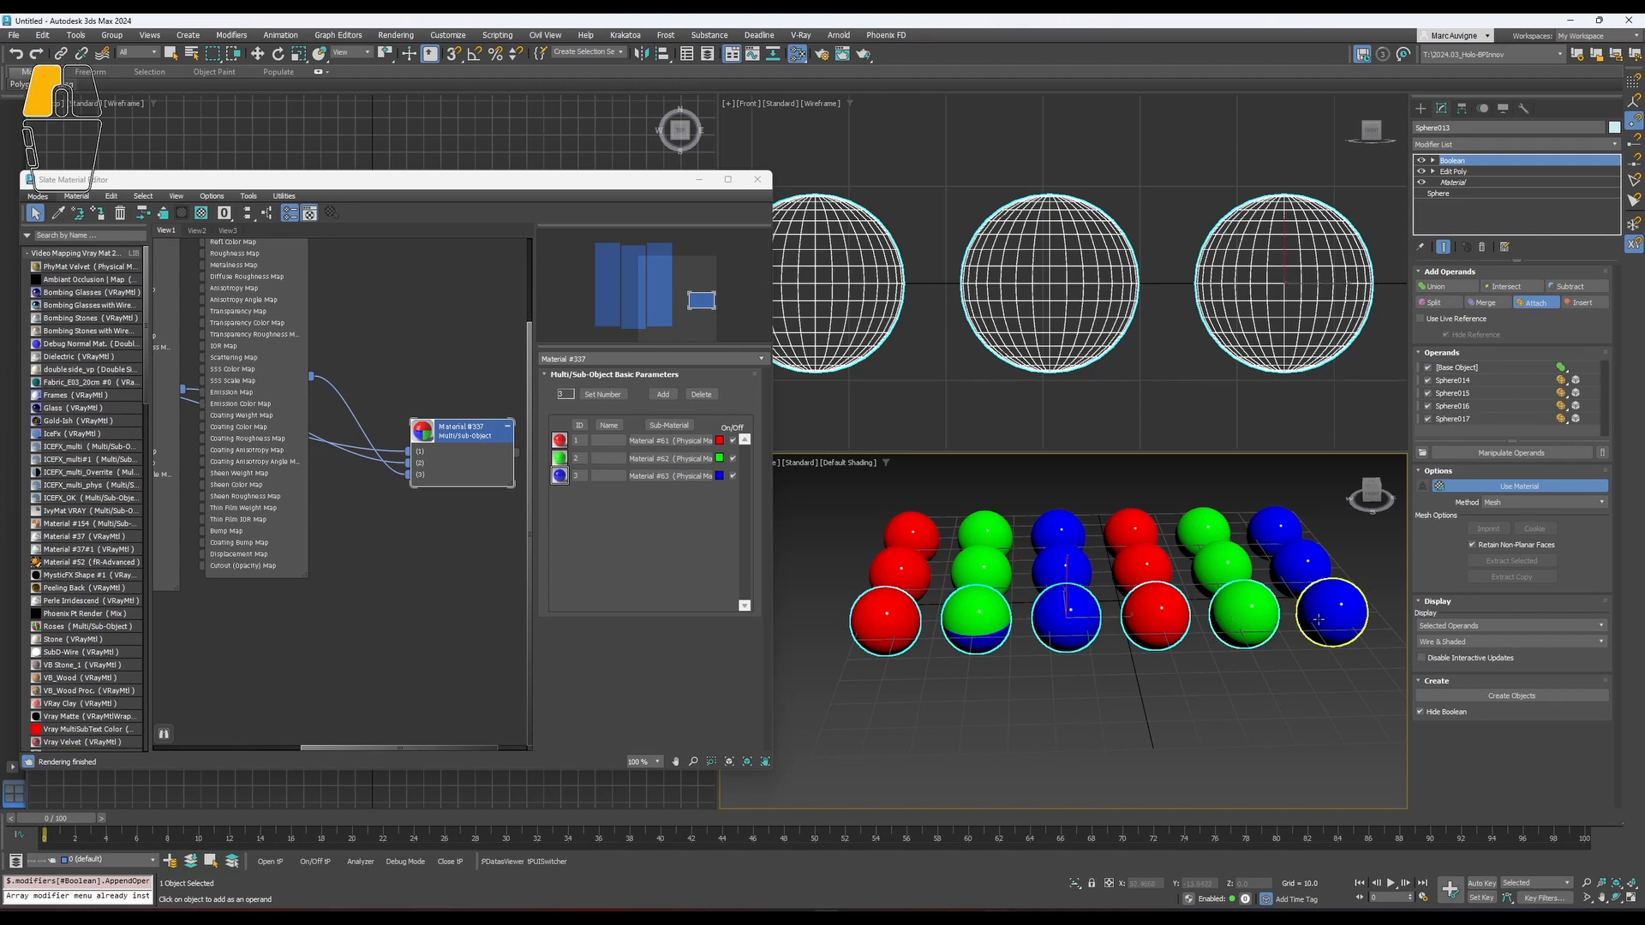
click(1332, 611)
End operand picking and isolate the combined third row in the viewports.
alt+middle_drag(1100, 646, 1122, 663)
right_click(1122, 663)
right_click(1122, 663)
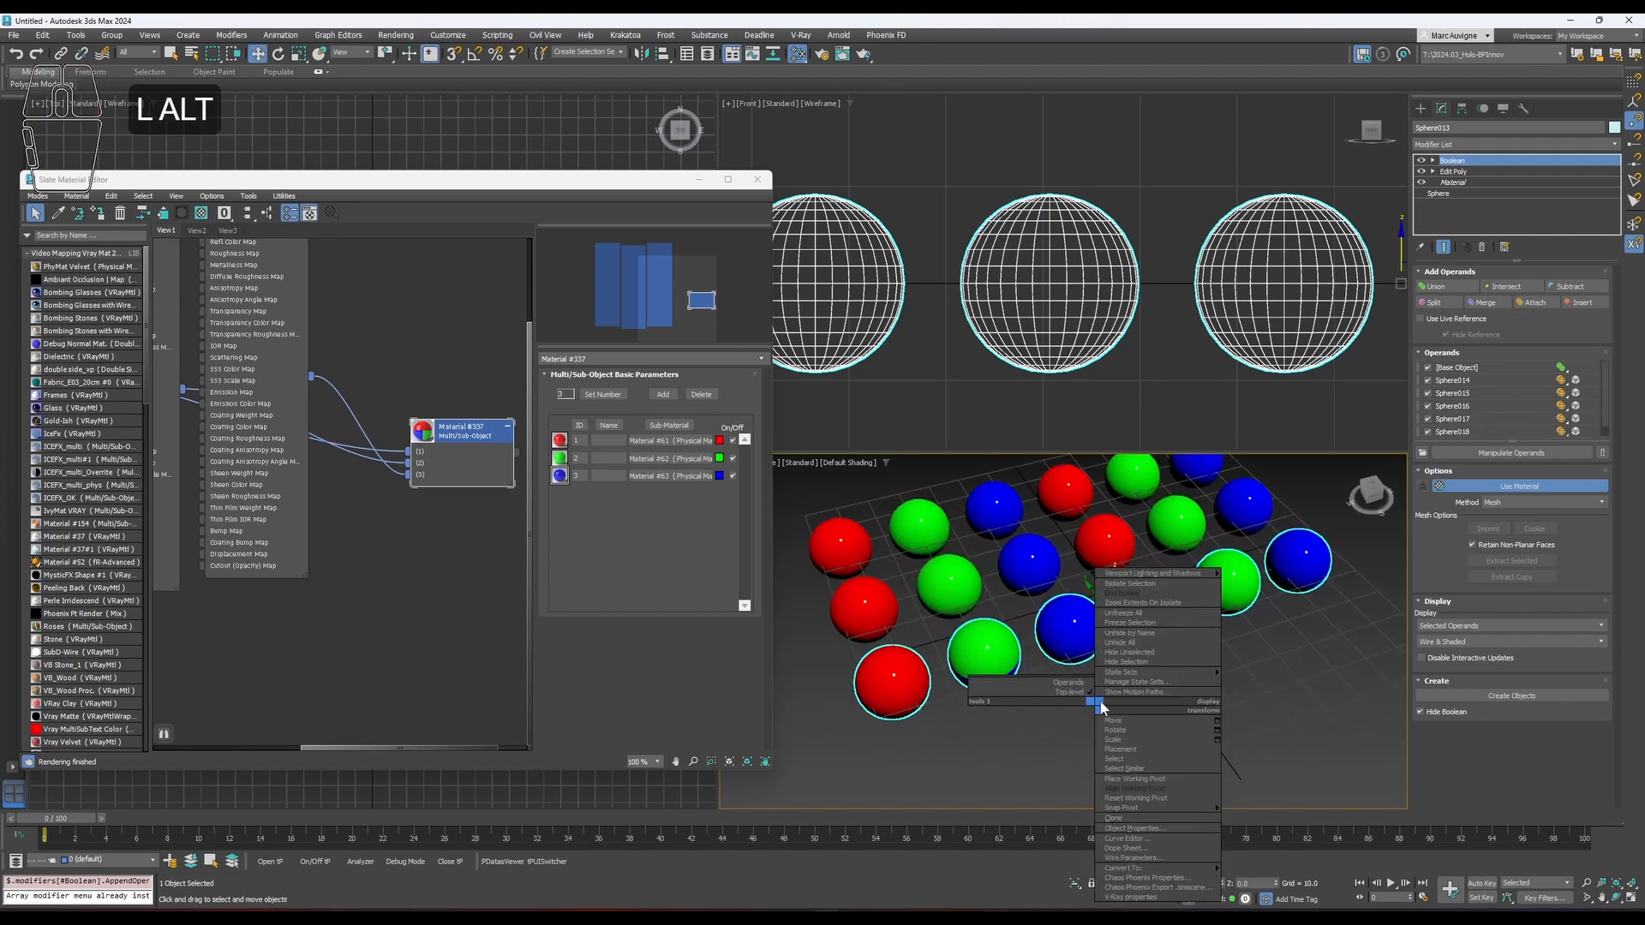
click(1103, 593)
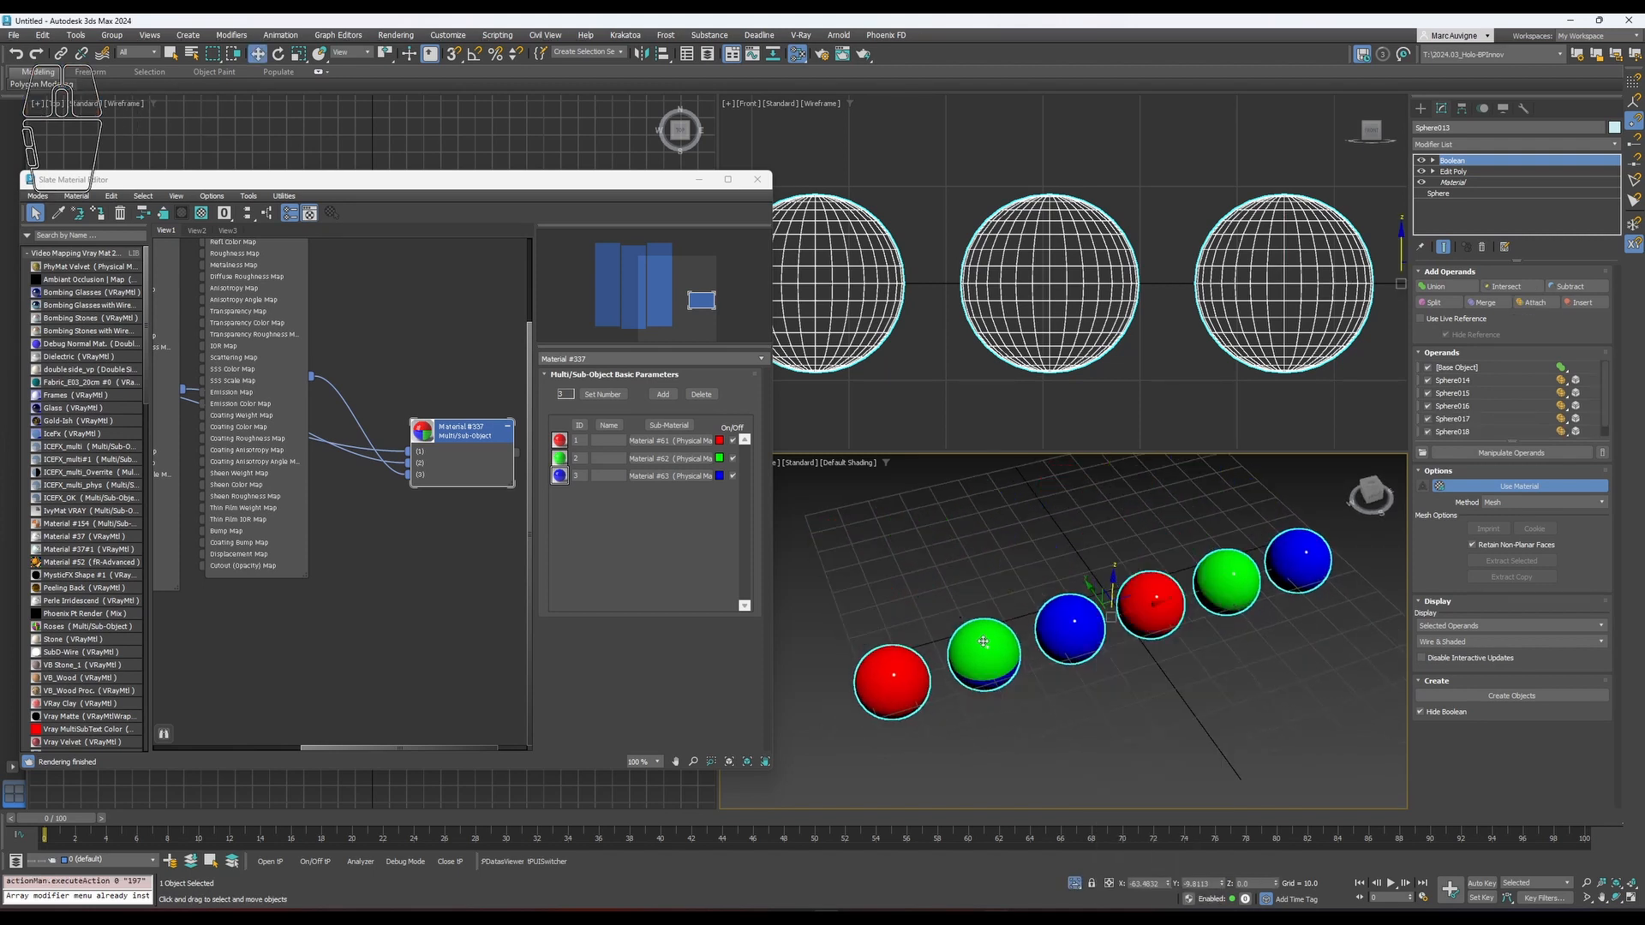
Inspect the third and fourth spheres among the Boolean operands and open the third sphere's Material modifier.
click(1450, 393)
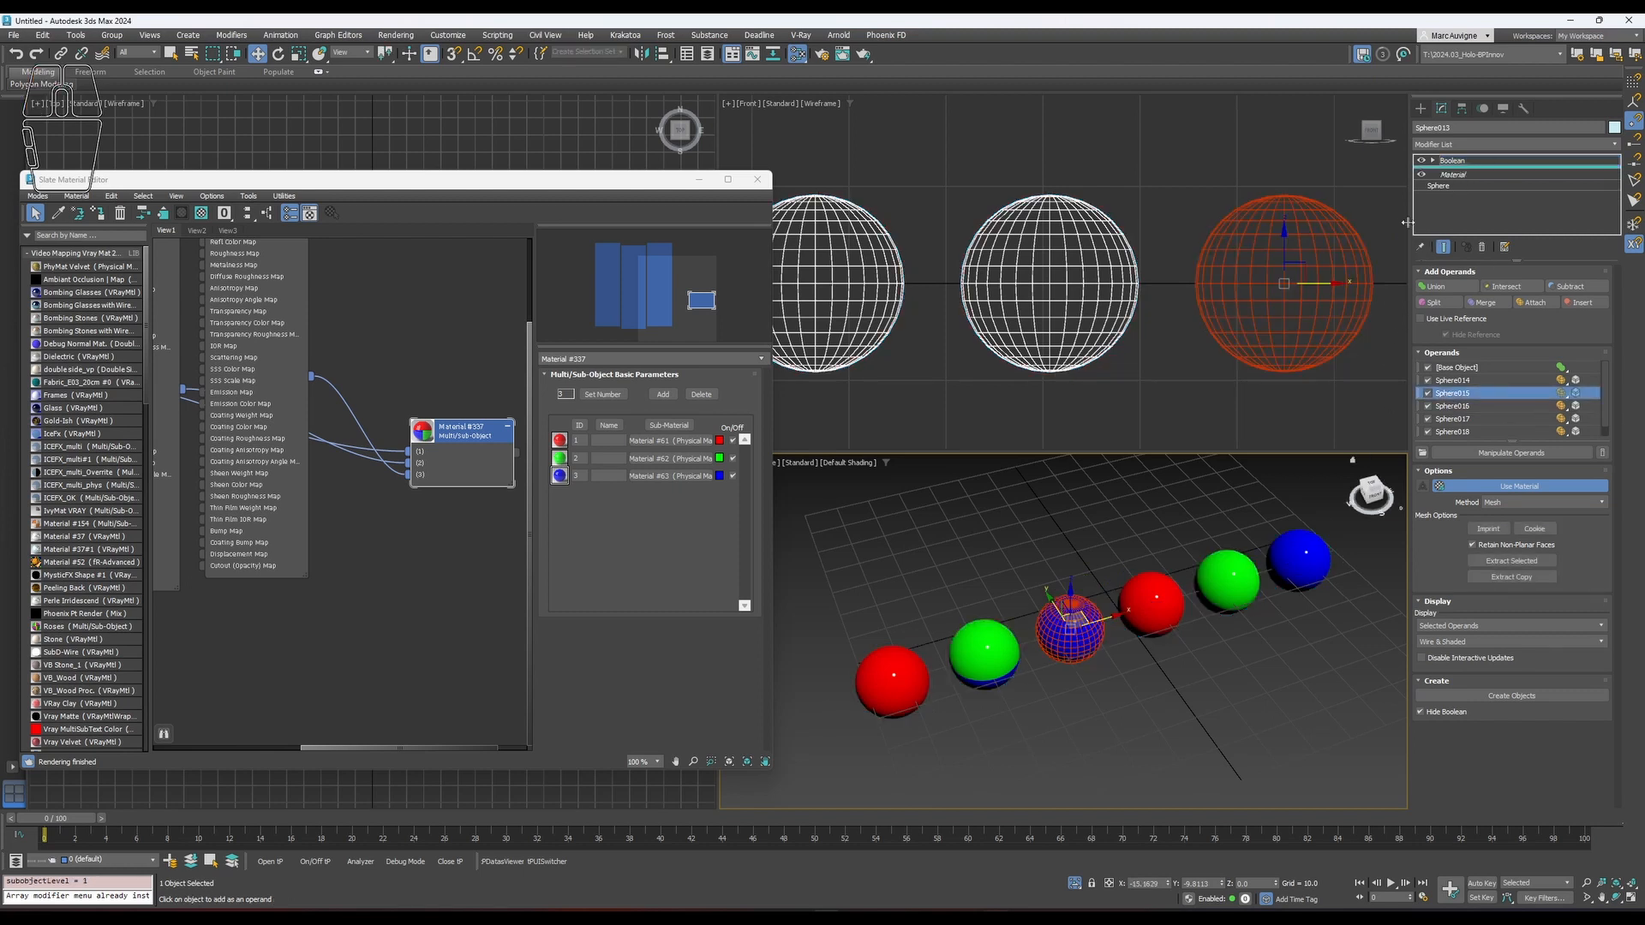
alt+middle_drag(943, 651, 907, 632)
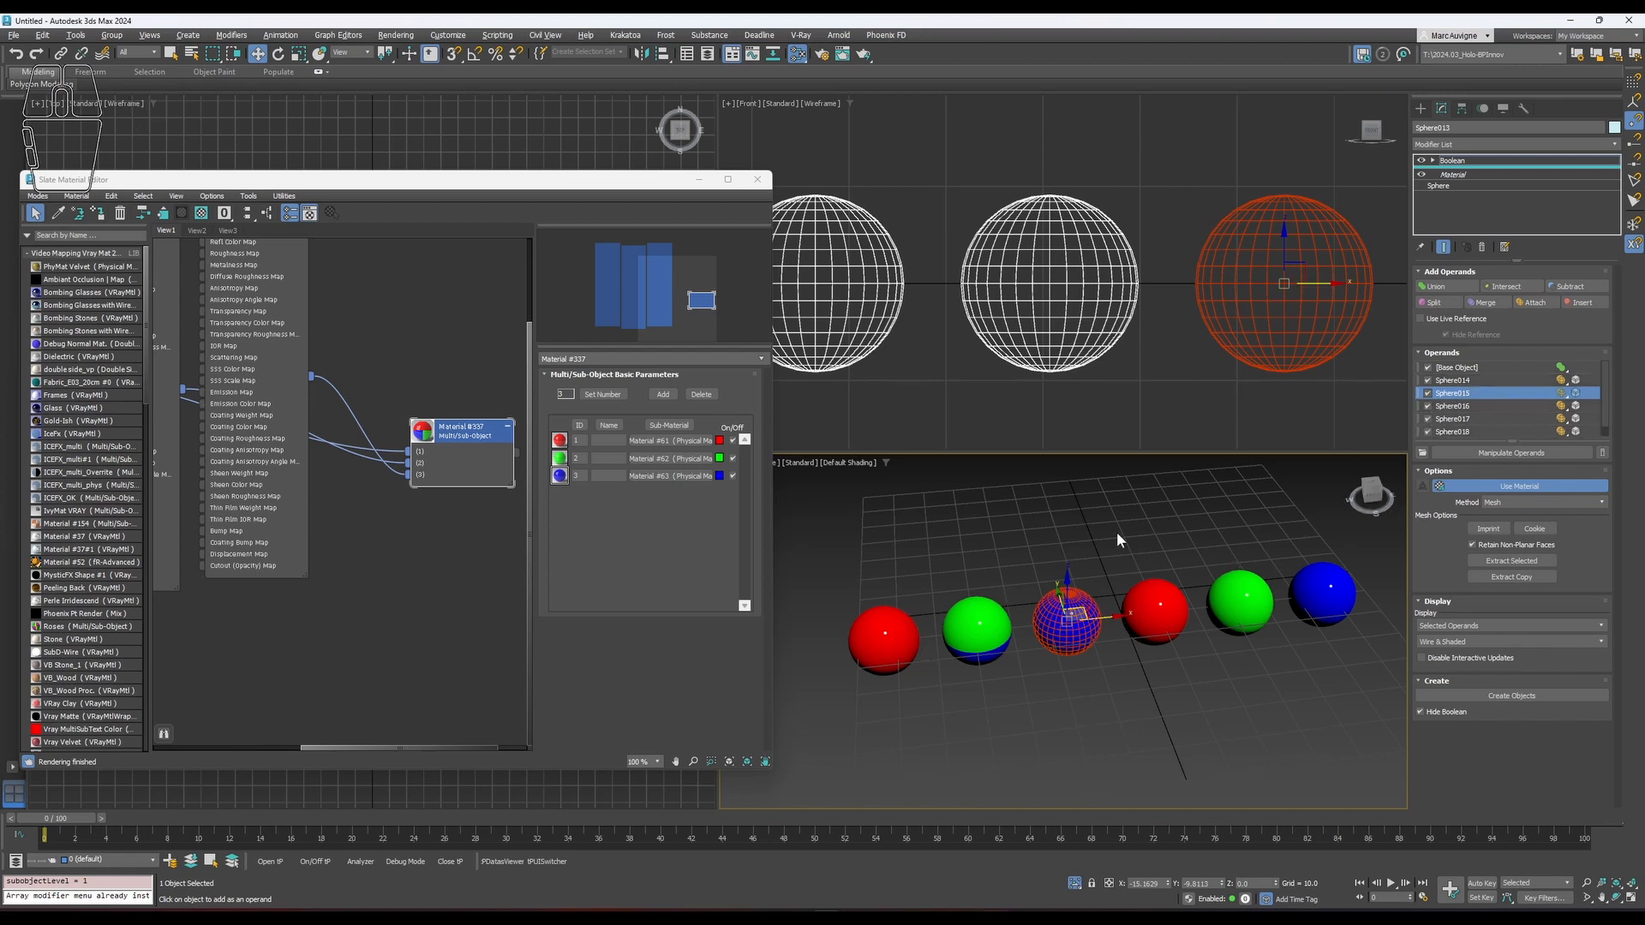
click(1452, 406)
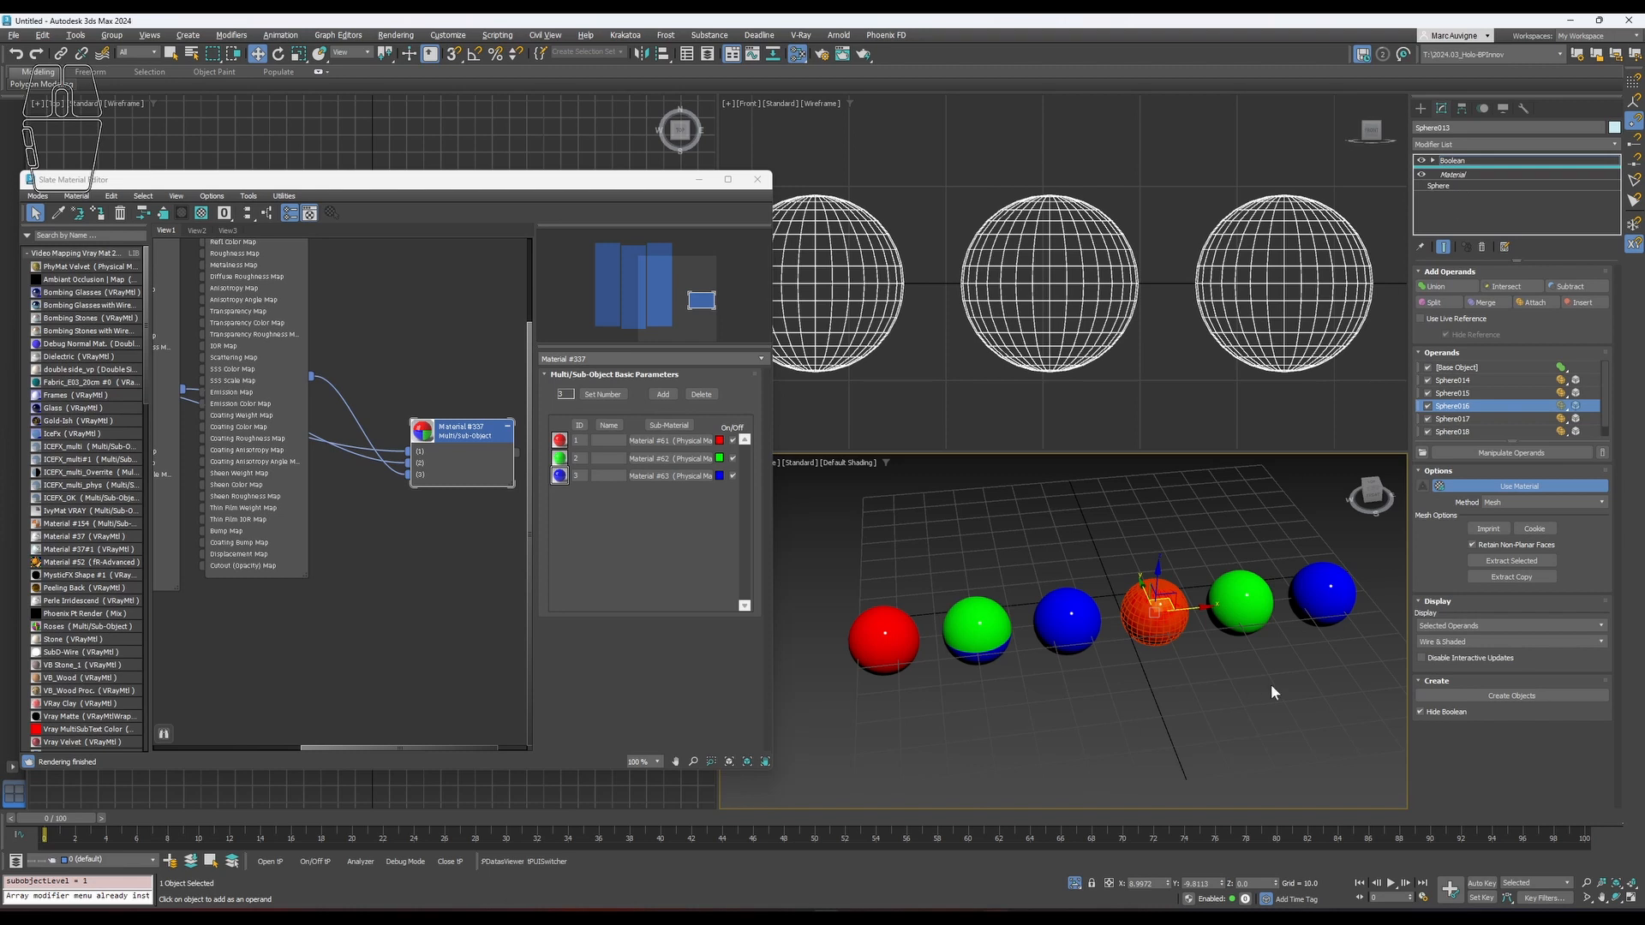
click(1452, 393)
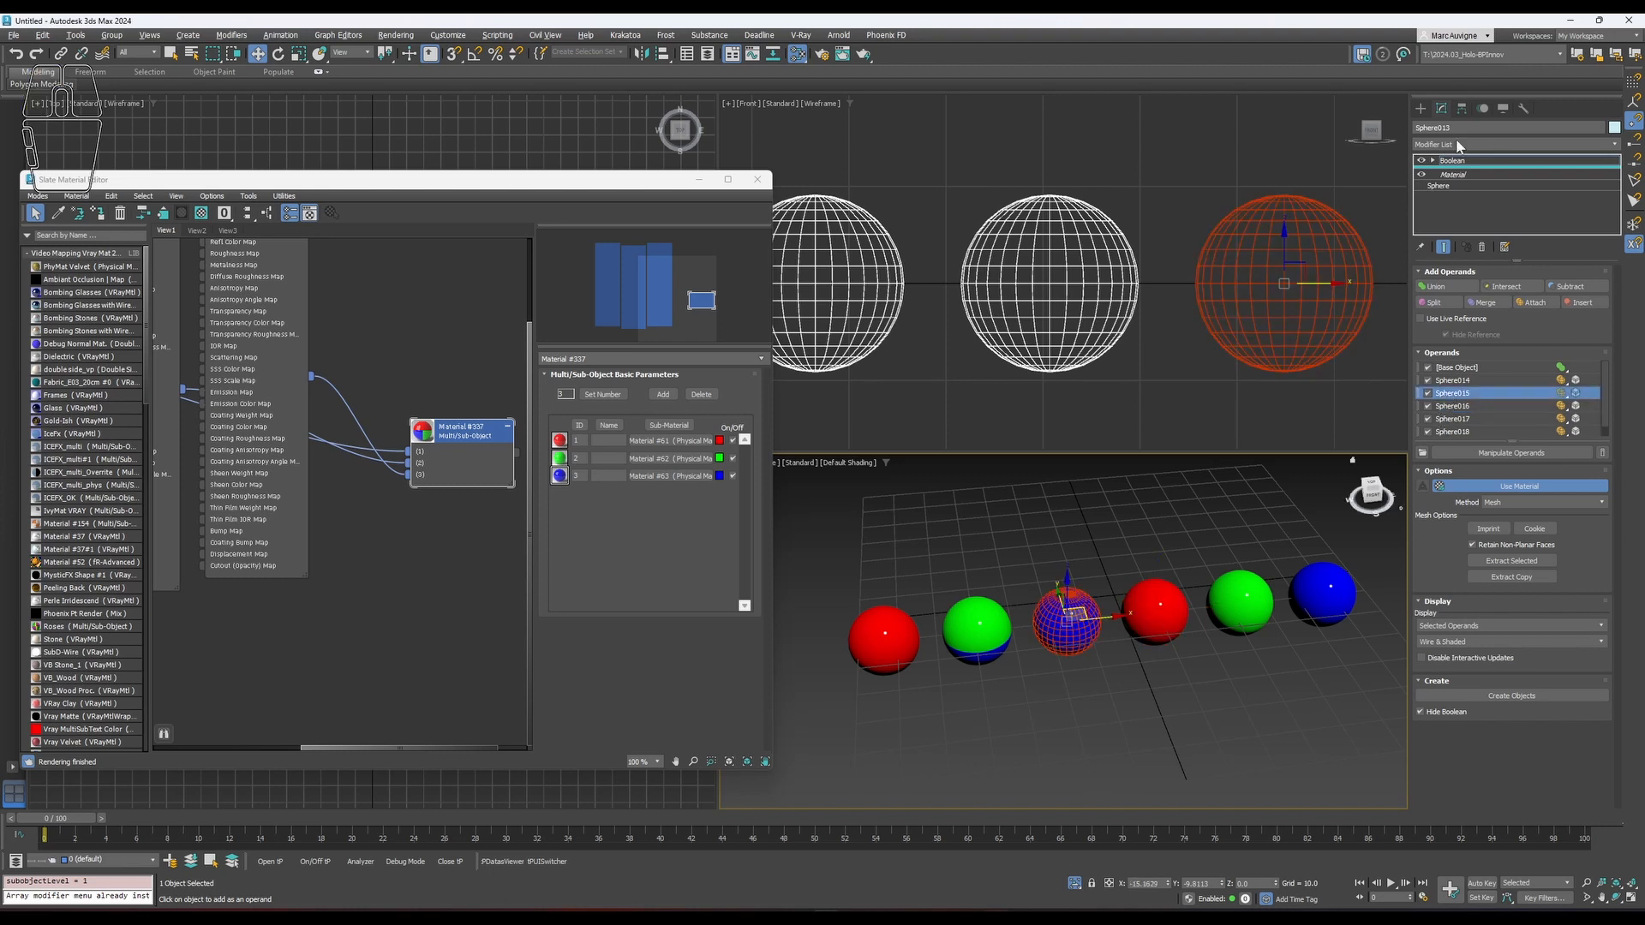
click(1465, 174)
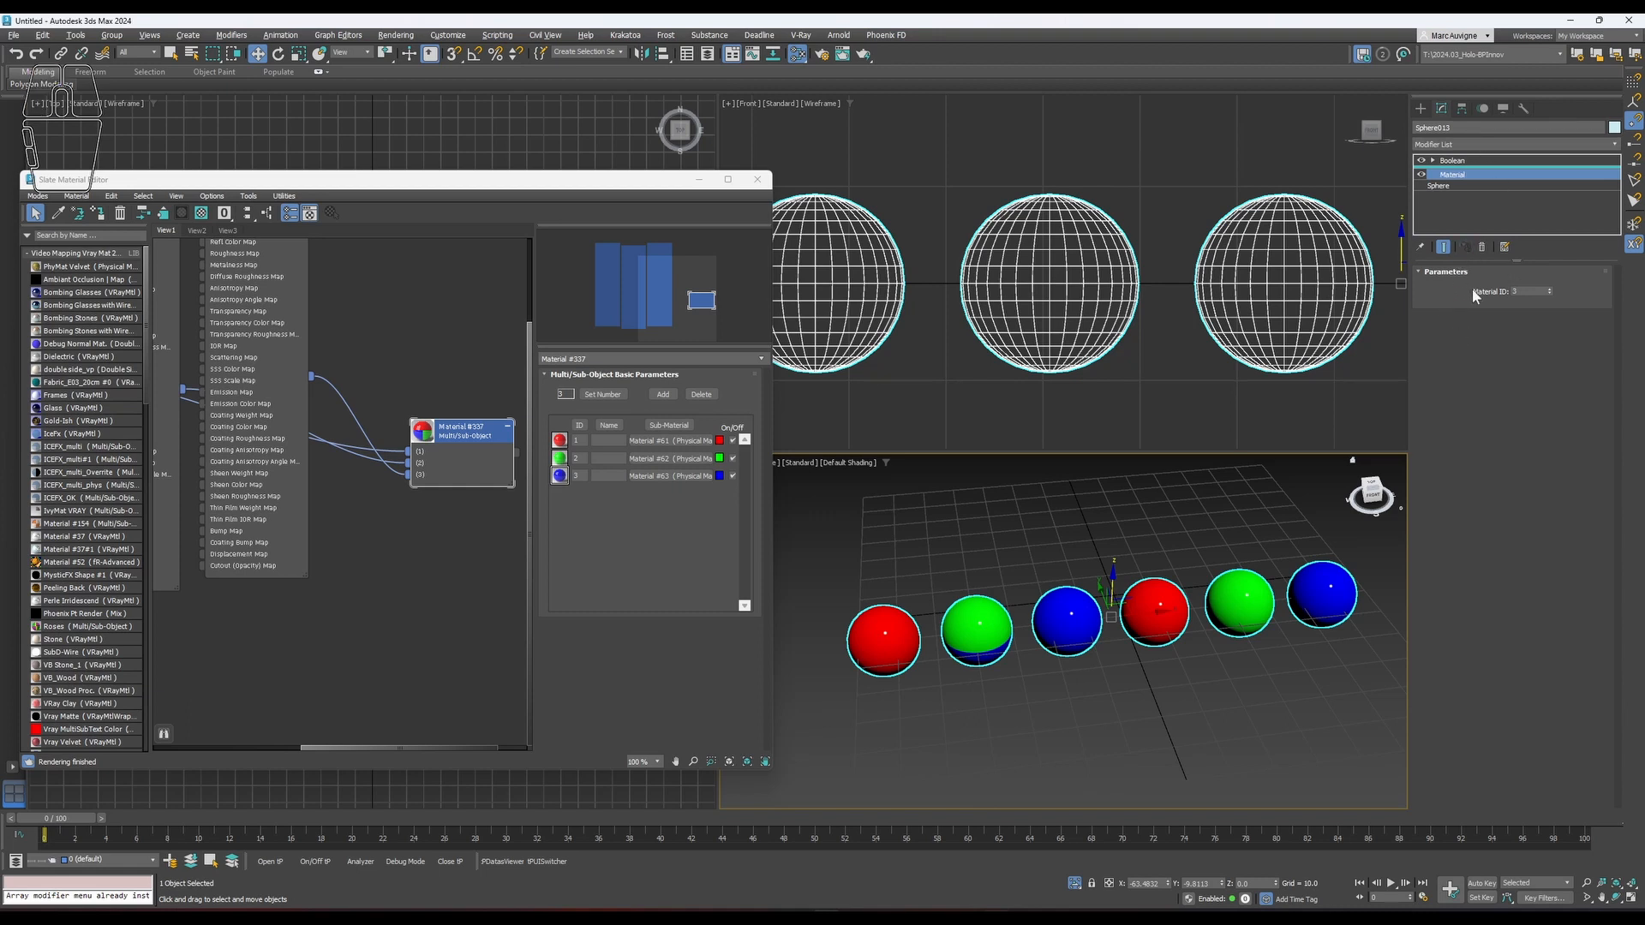
Switch the third sphere's material ID to 2 and 1, and set it back to 3.
click(1547, 293)
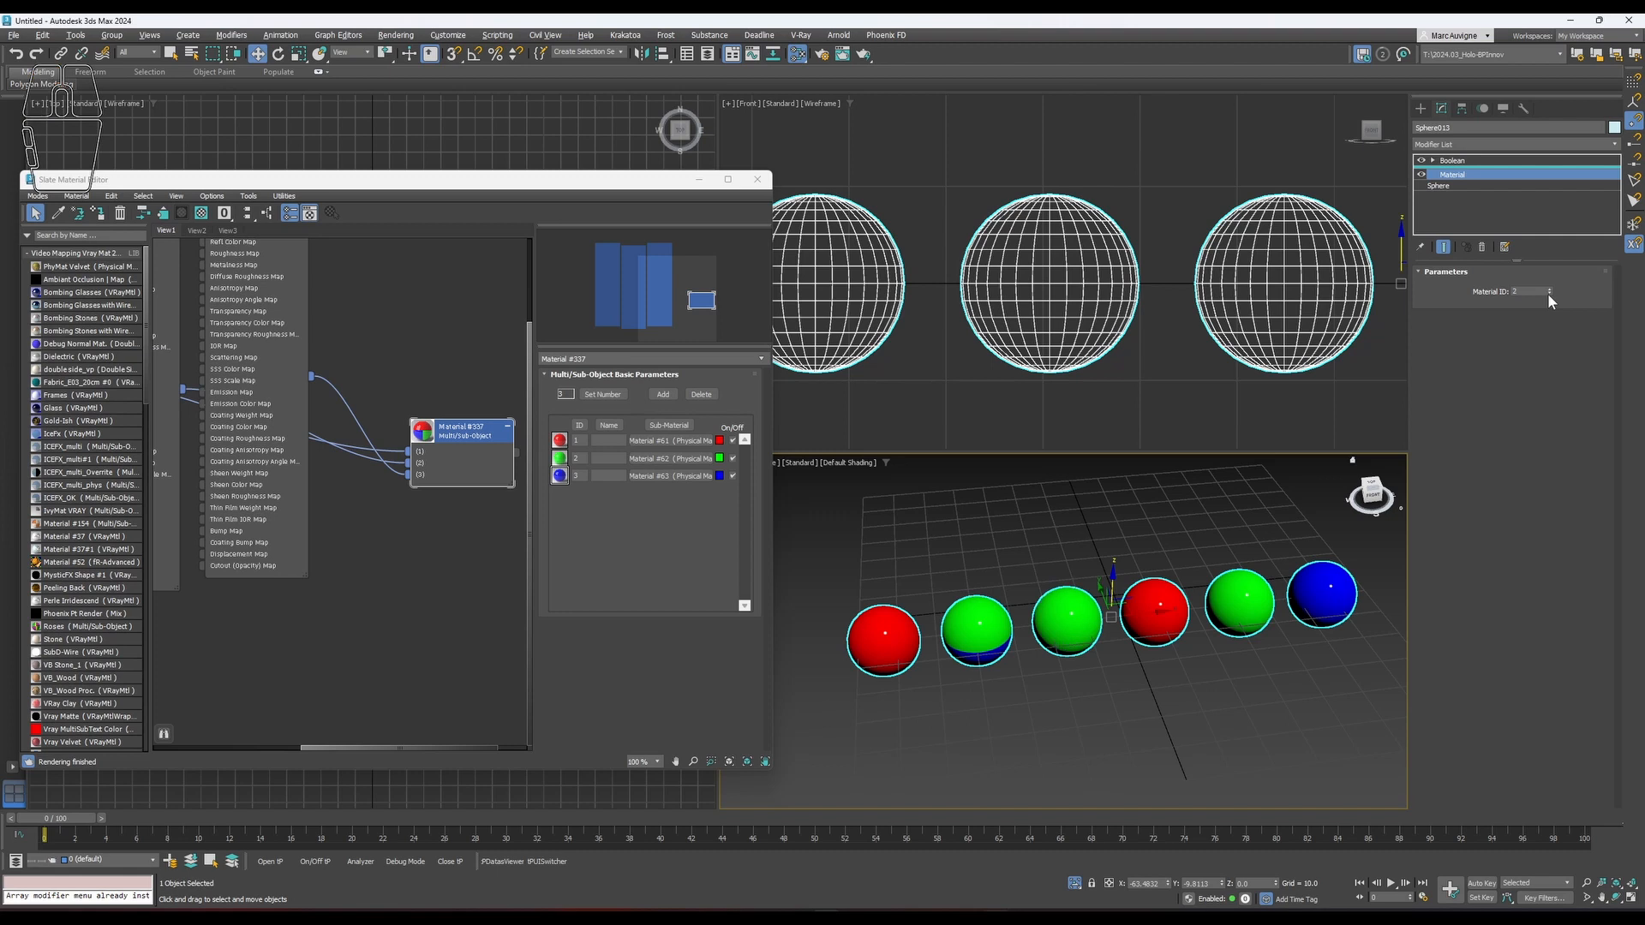
click(1547, 293)
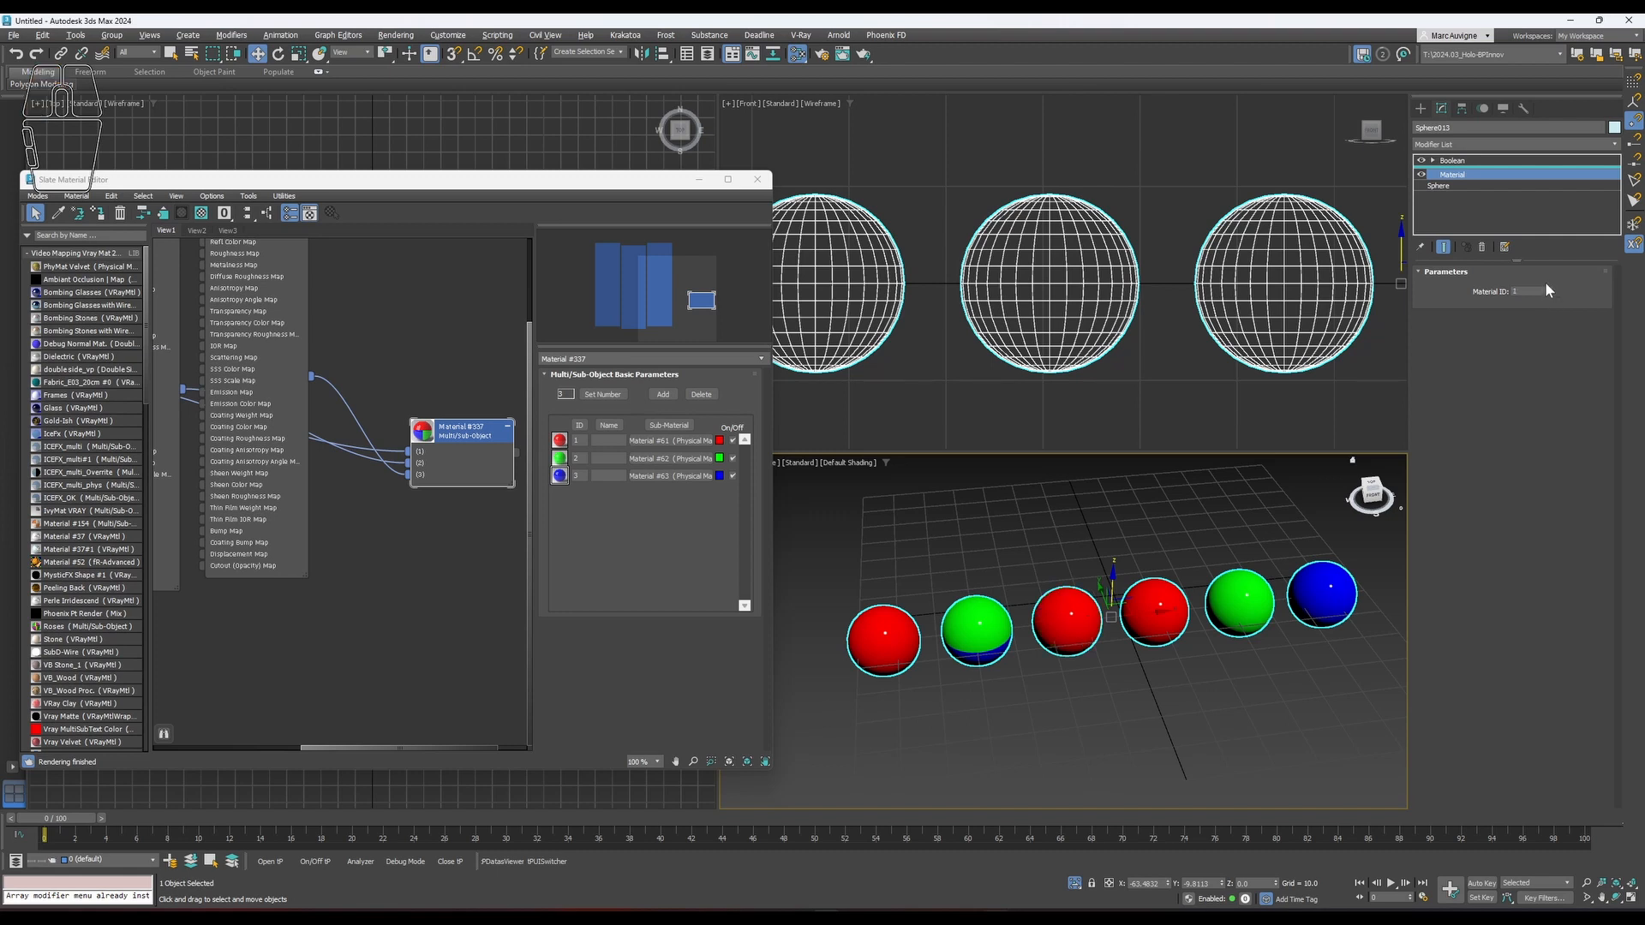
click(1547, 288)
click(1547, 288)
Move the Multi/Sub-Object node higher in the material graph and reselect the combined row of spheres.
drag(480, 445, 484, 368)
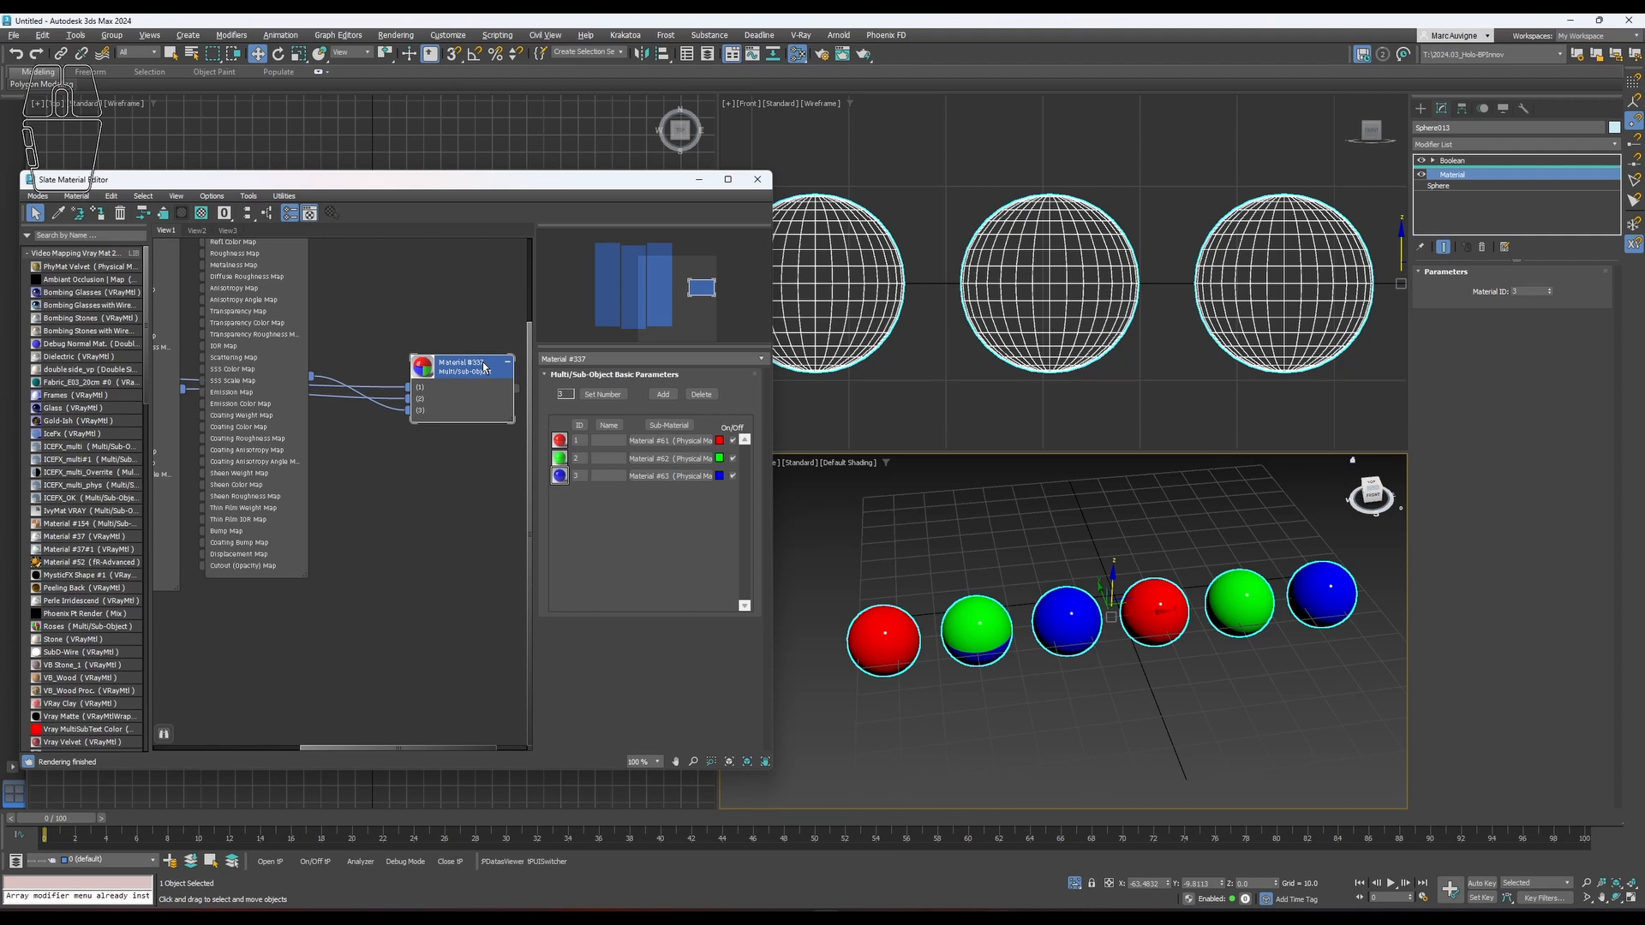
click(1075, 514)
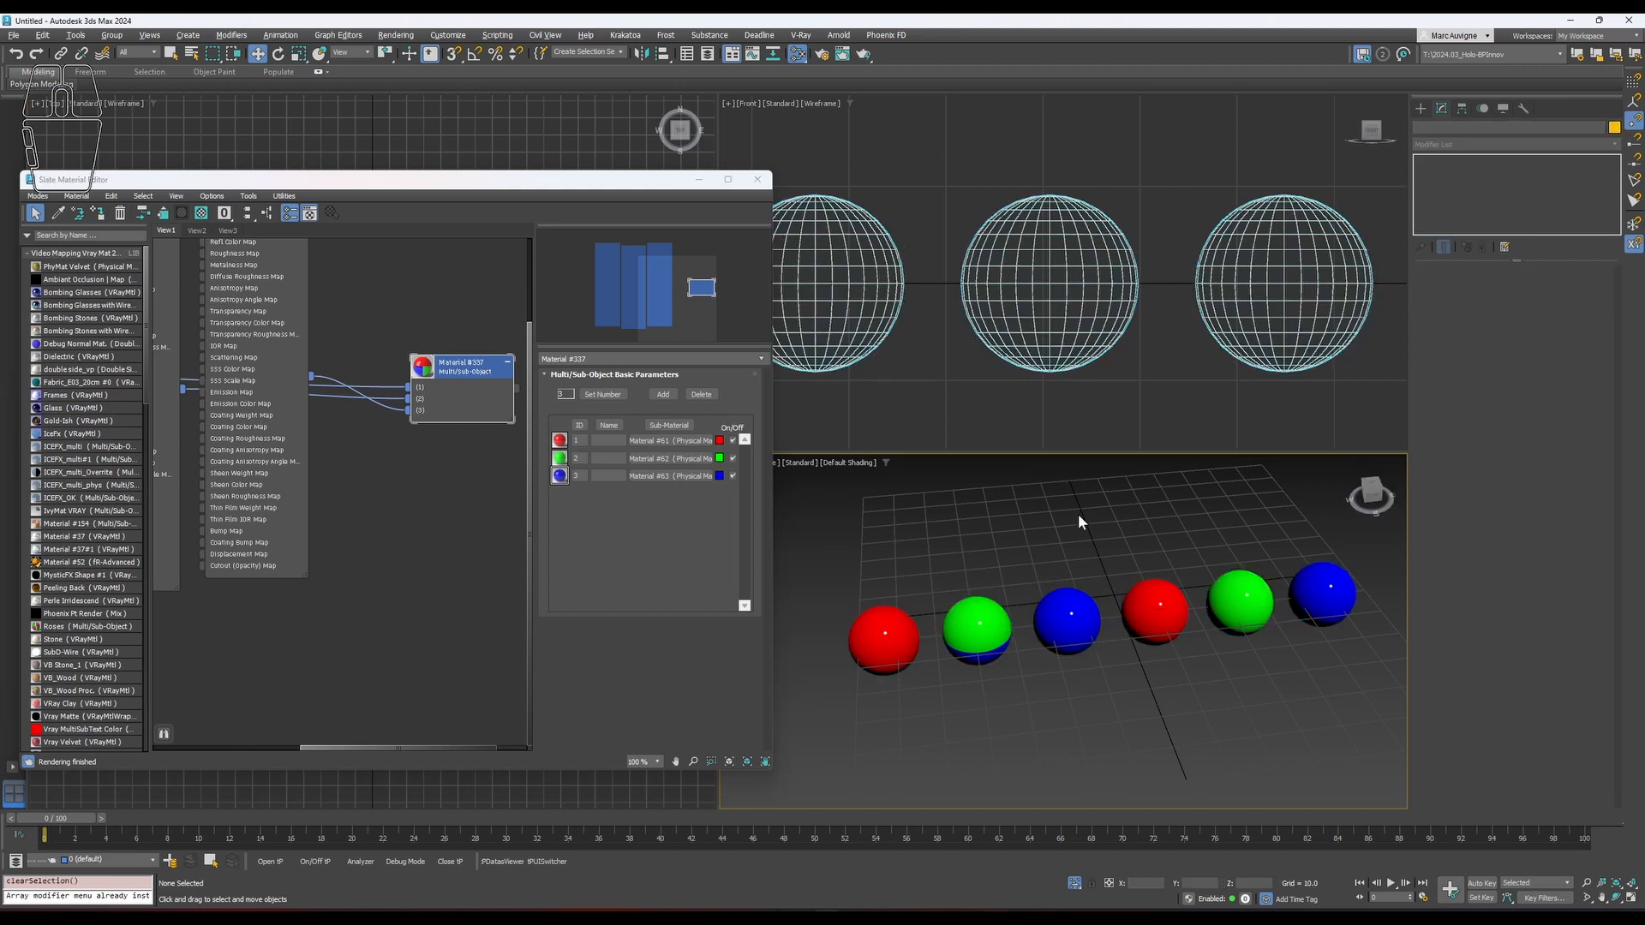
click(1062, 612)
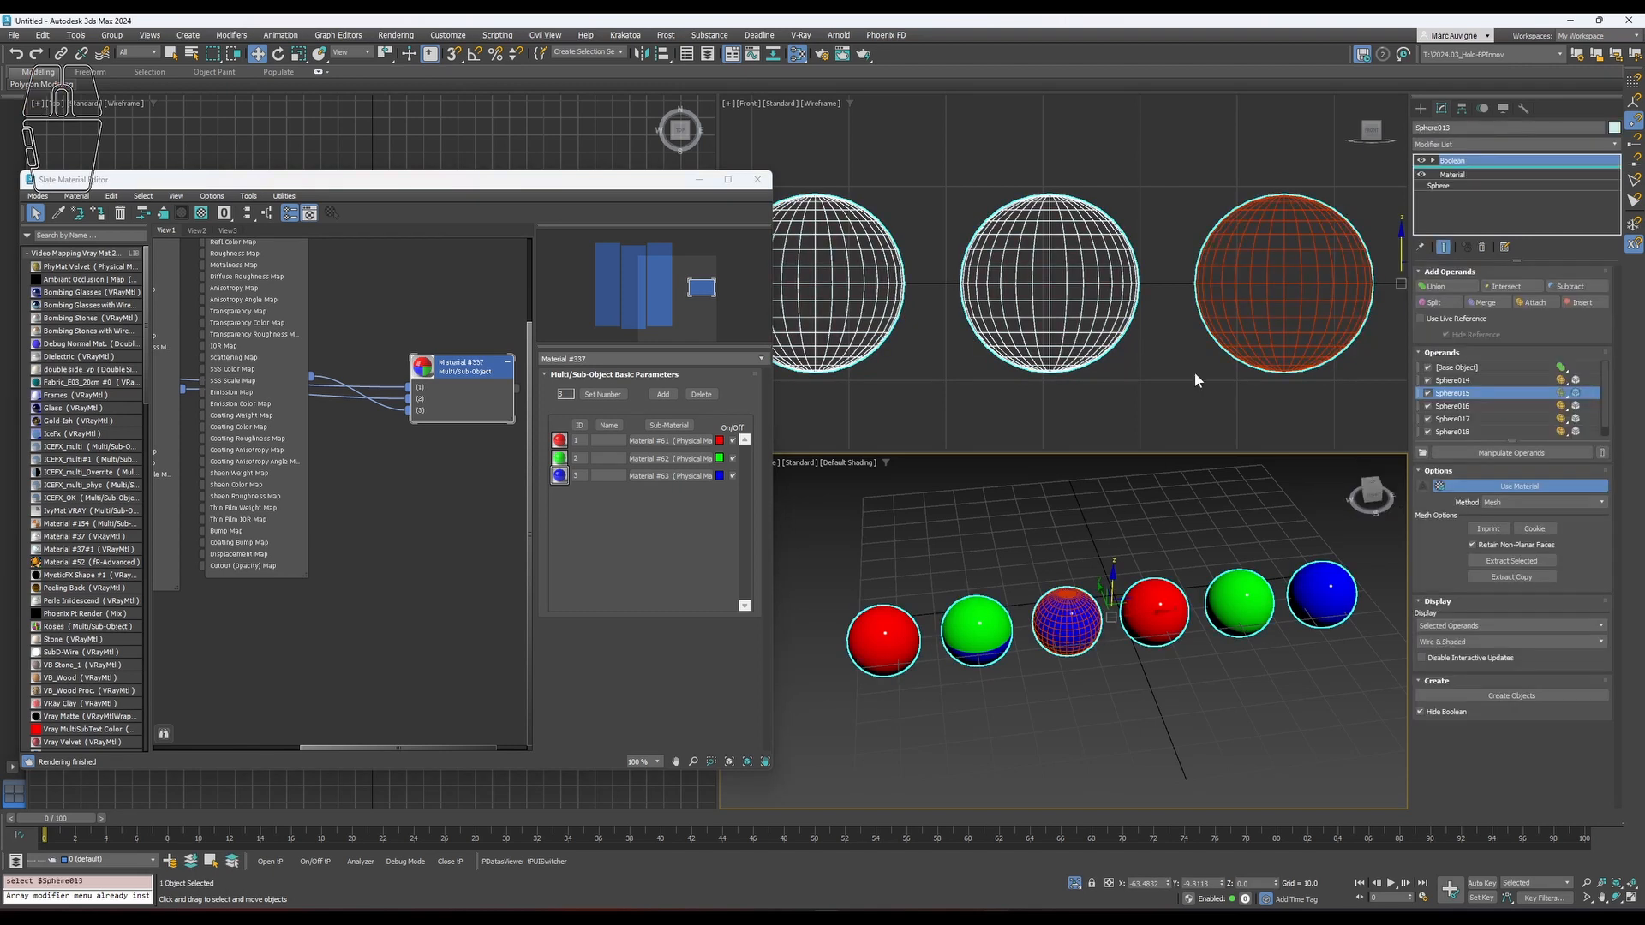
Create a sphere with a radius of about 12.38 in front of the row and place one copy beside it.
click(1421, 111)
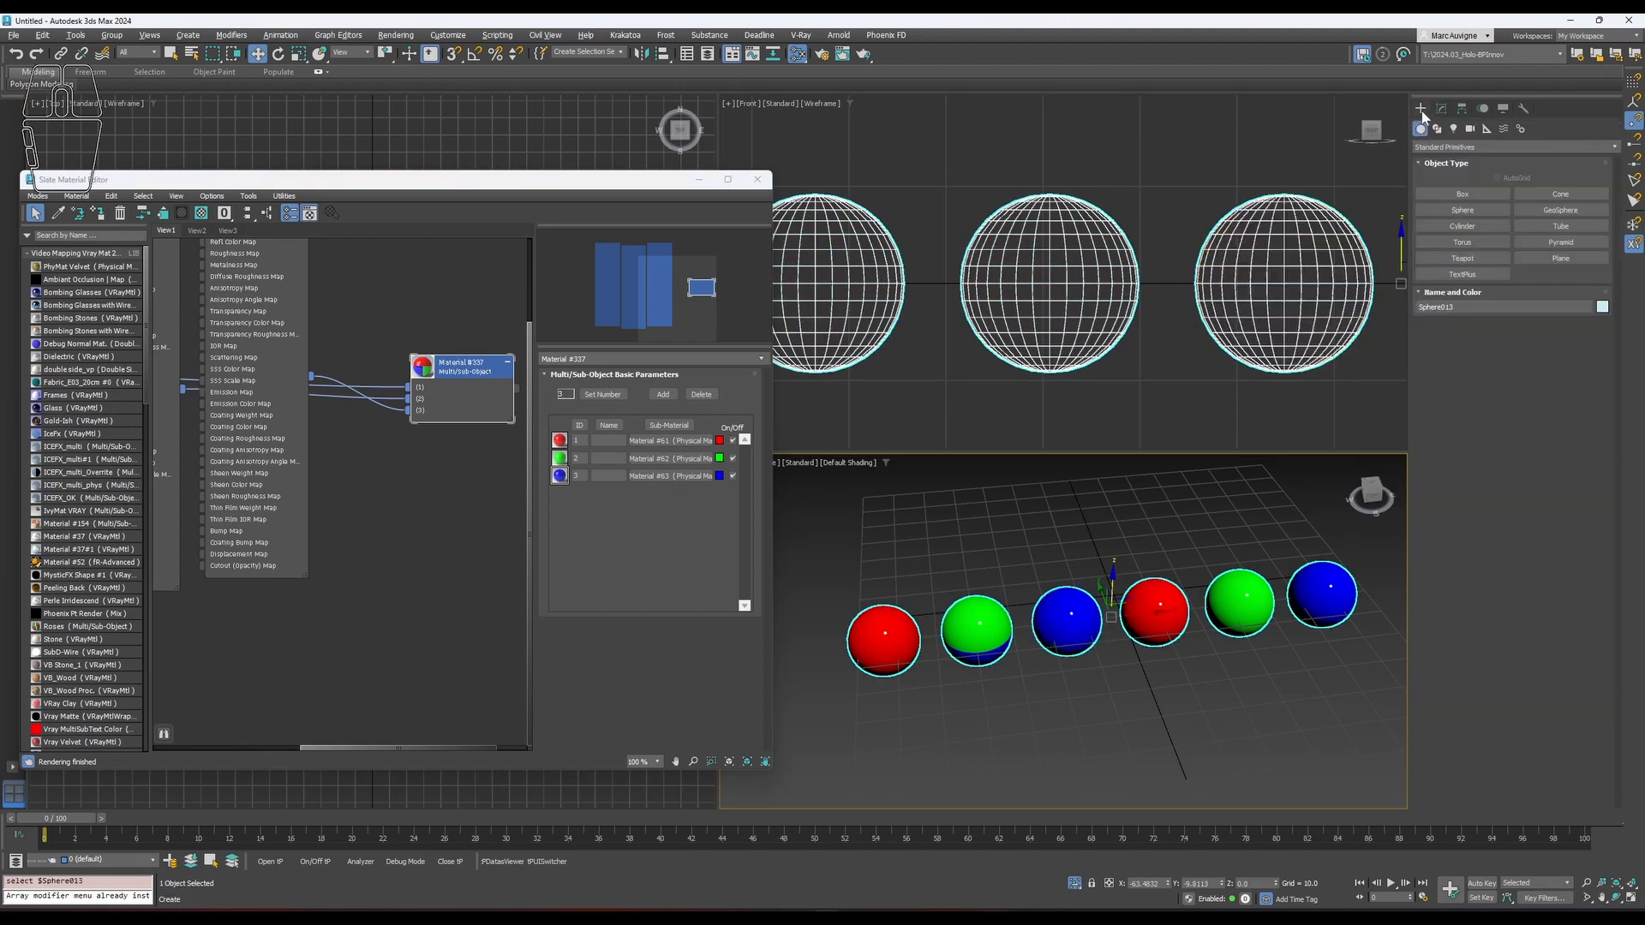
click(1462, 210)
drag(943, 715, 993, 718)
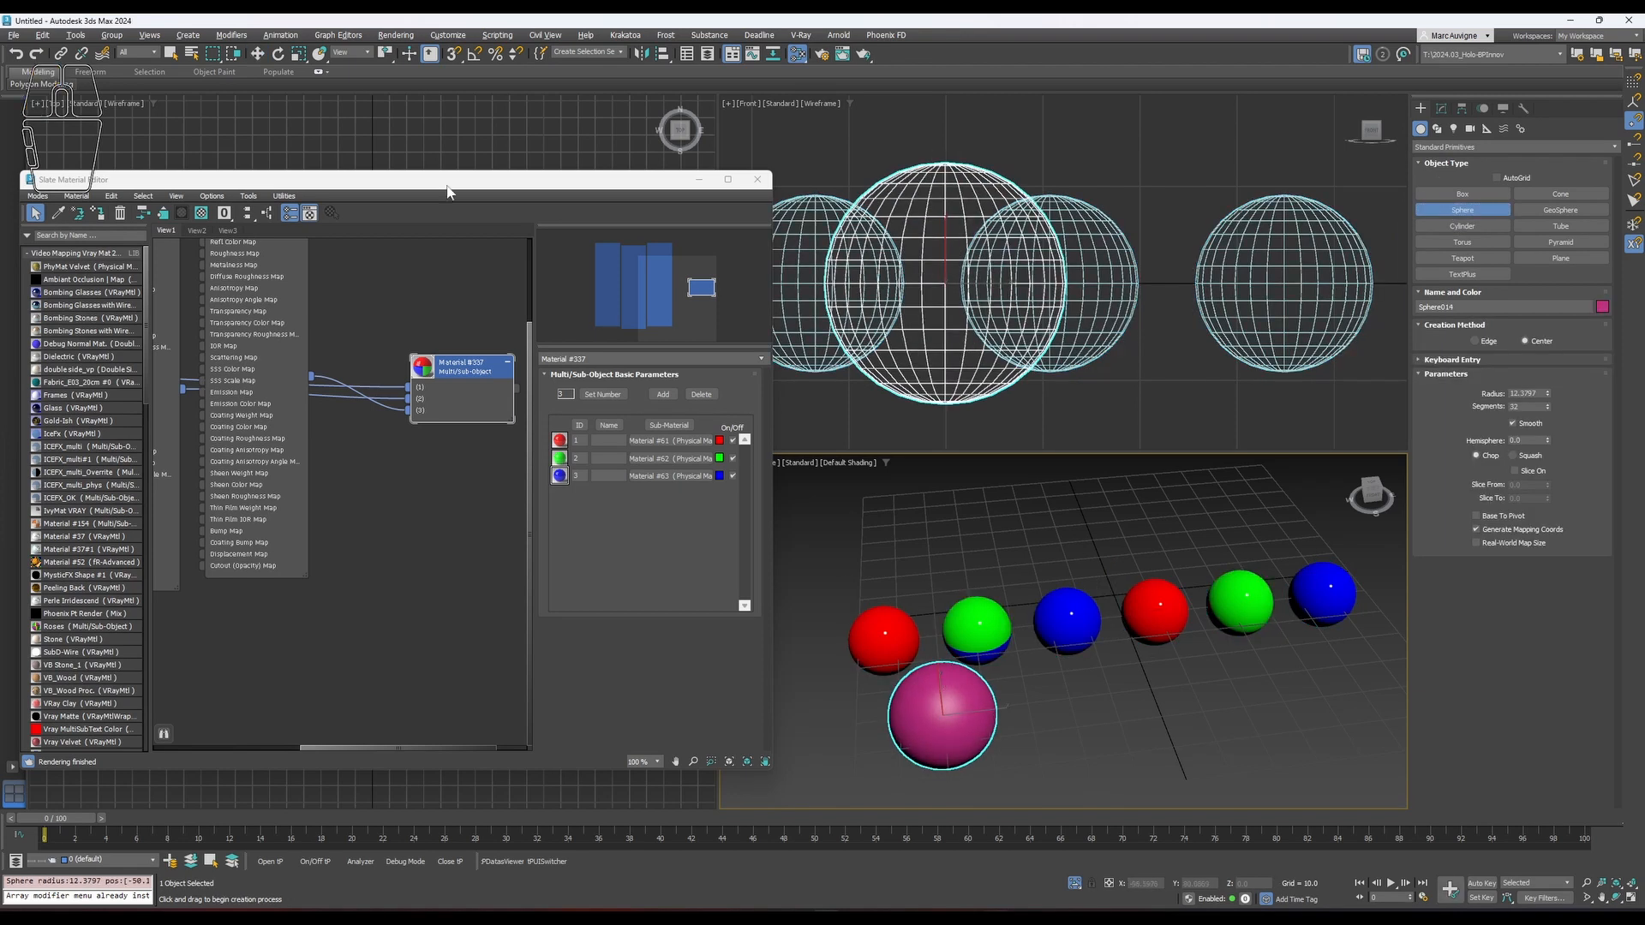
click(258, 54)
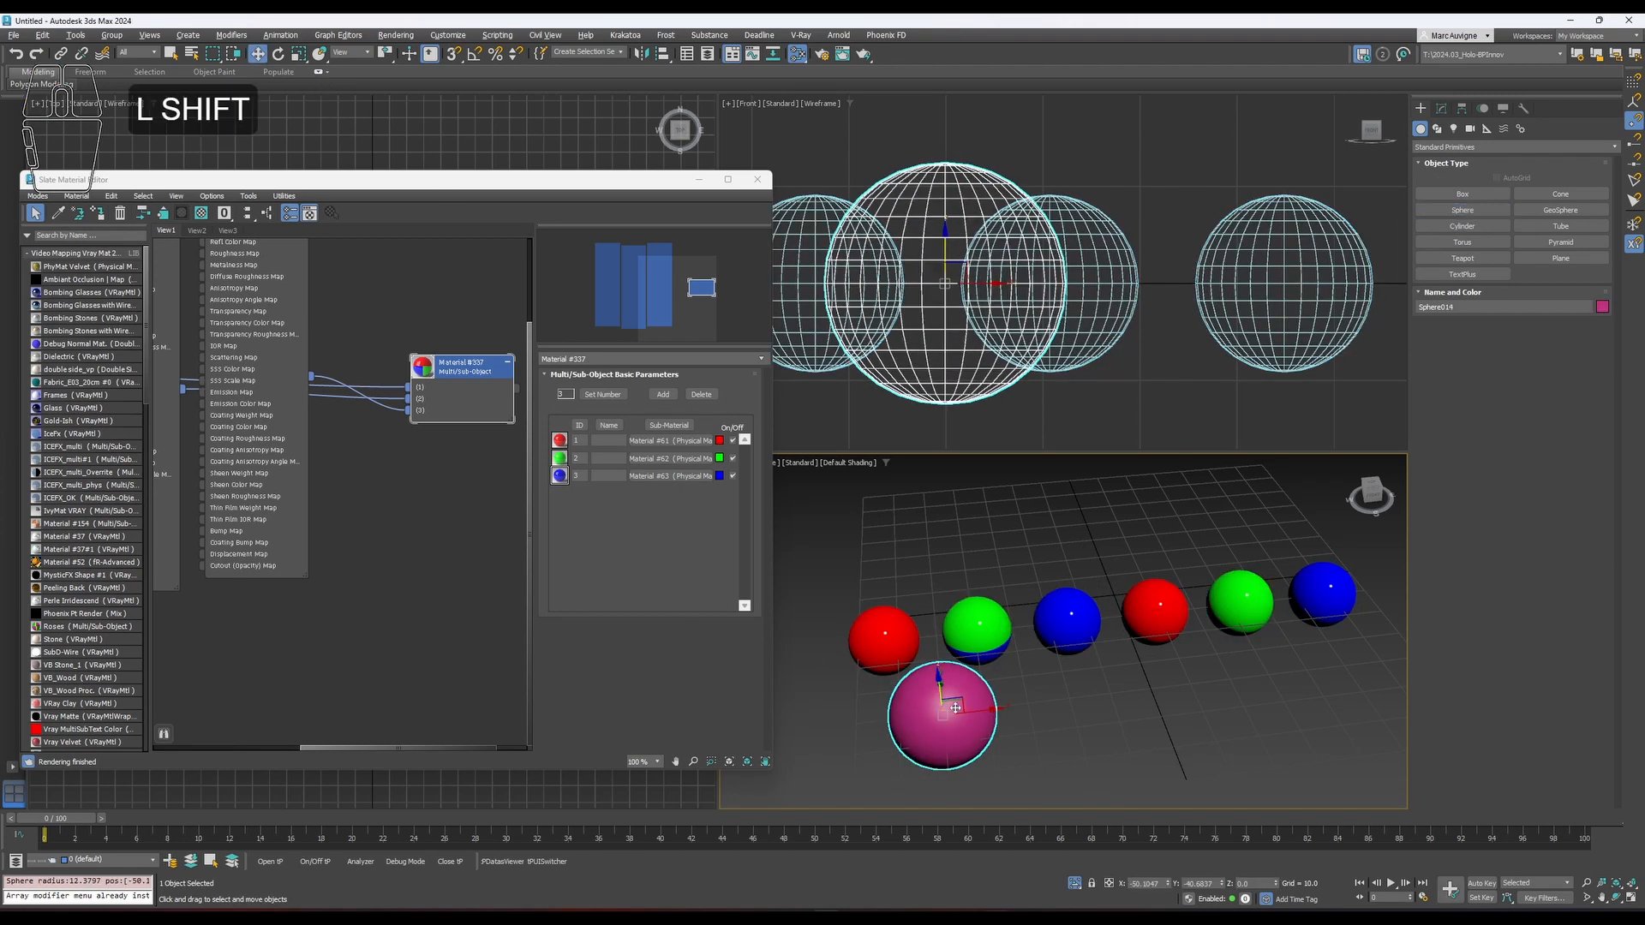
shift+drag(982, 722, 1152, 700)
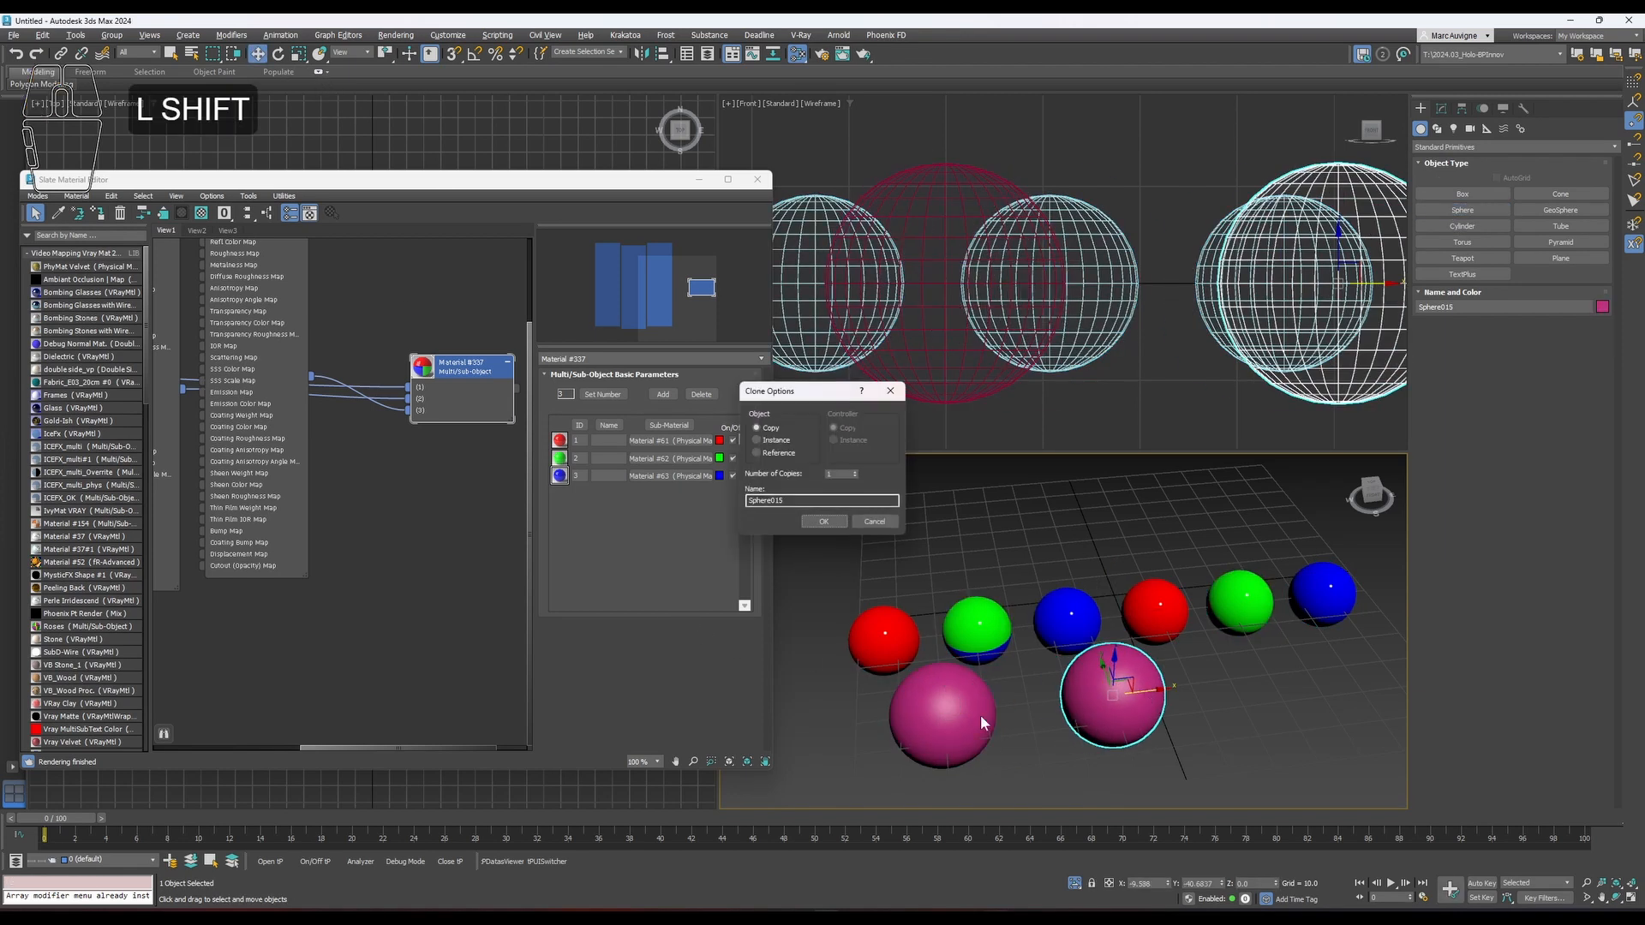
click(817, 521)
Convert the original large magenta sphere to an Editable Poly.
click(903, 710)
right_click(931, 660)
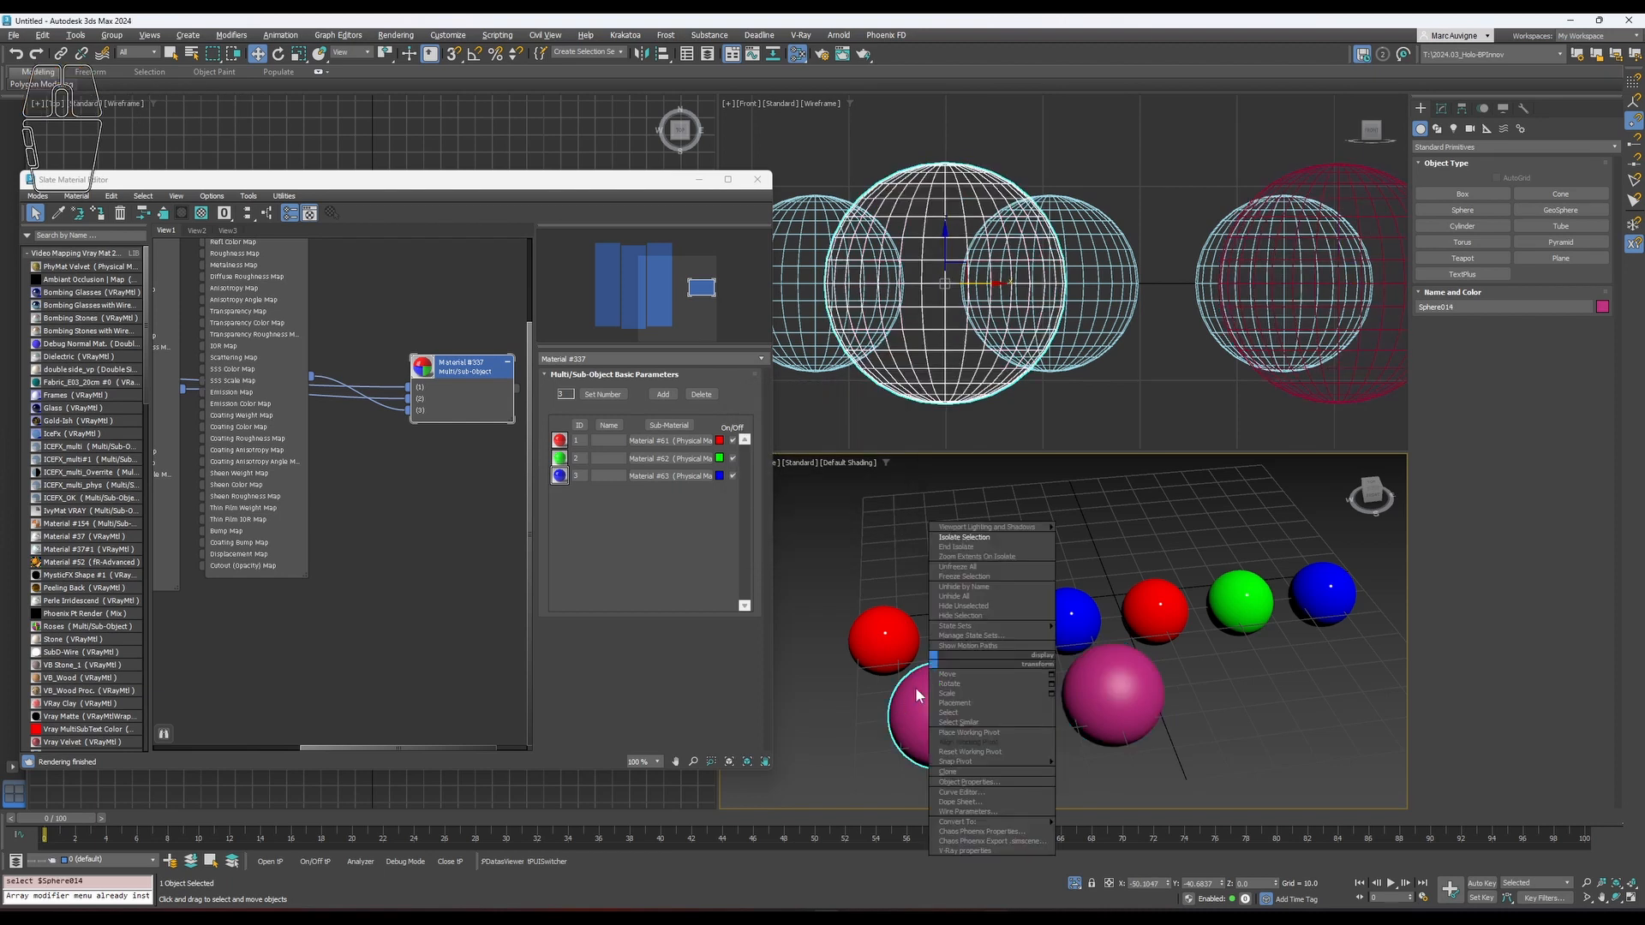
mouse_move(1031, 821)
click(1099, 831)
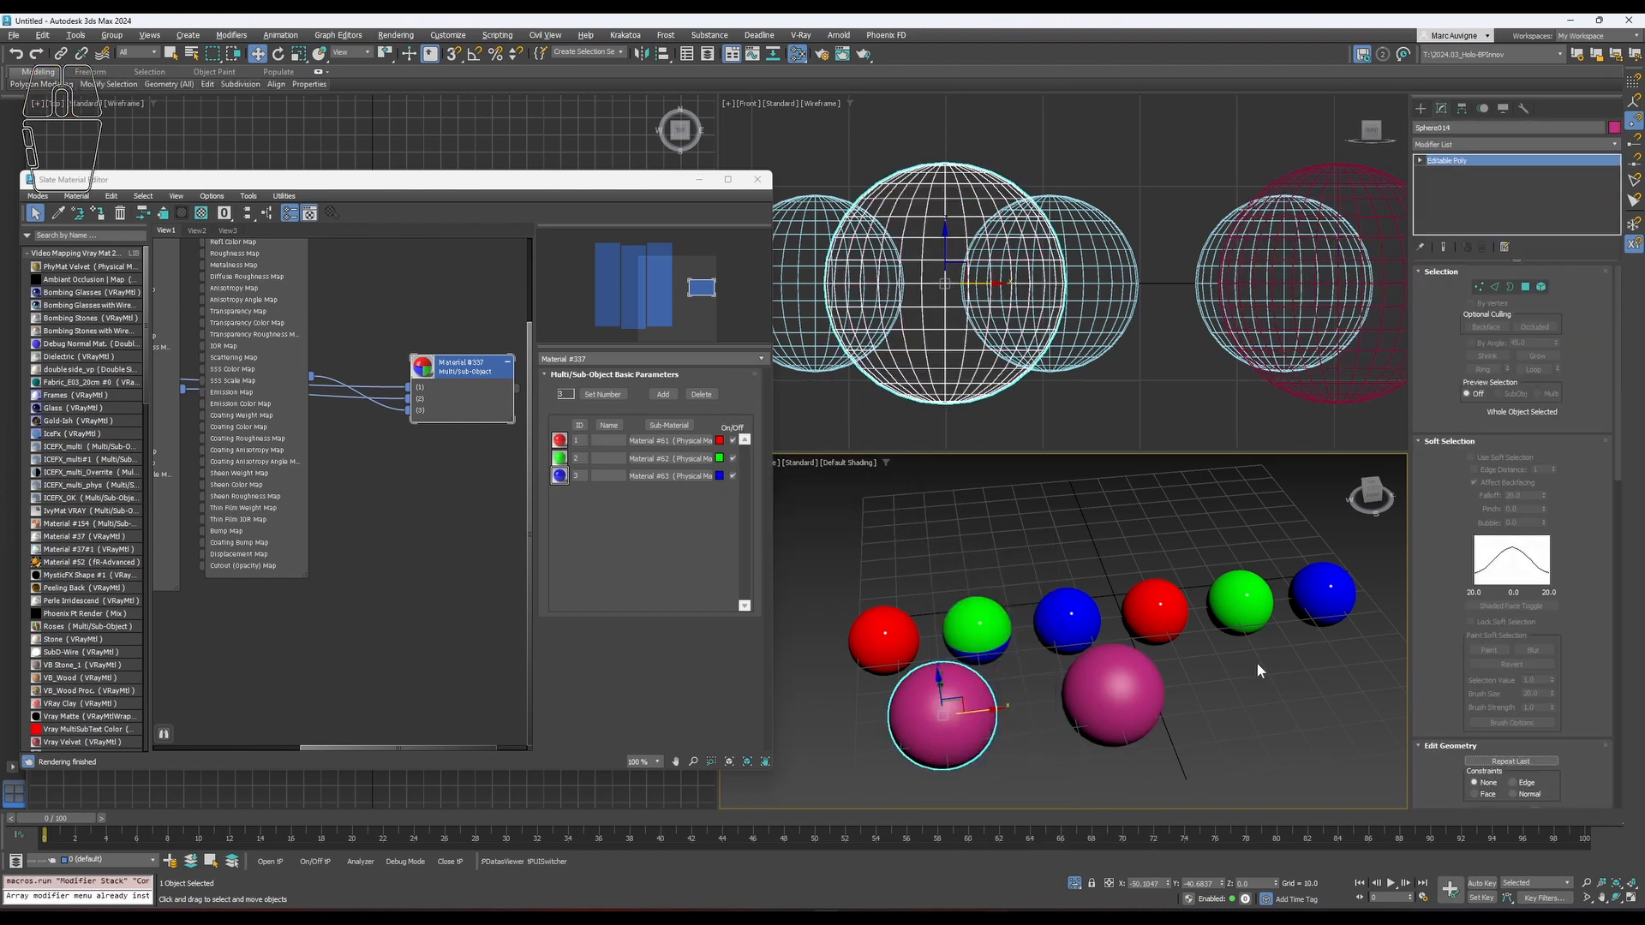
Attach the copied magenta sphere to the Editable Poly sphere and undo the attachment.
drag(1441, 580, 1458, 247)
click(1468, 486)
click(1120, 687)
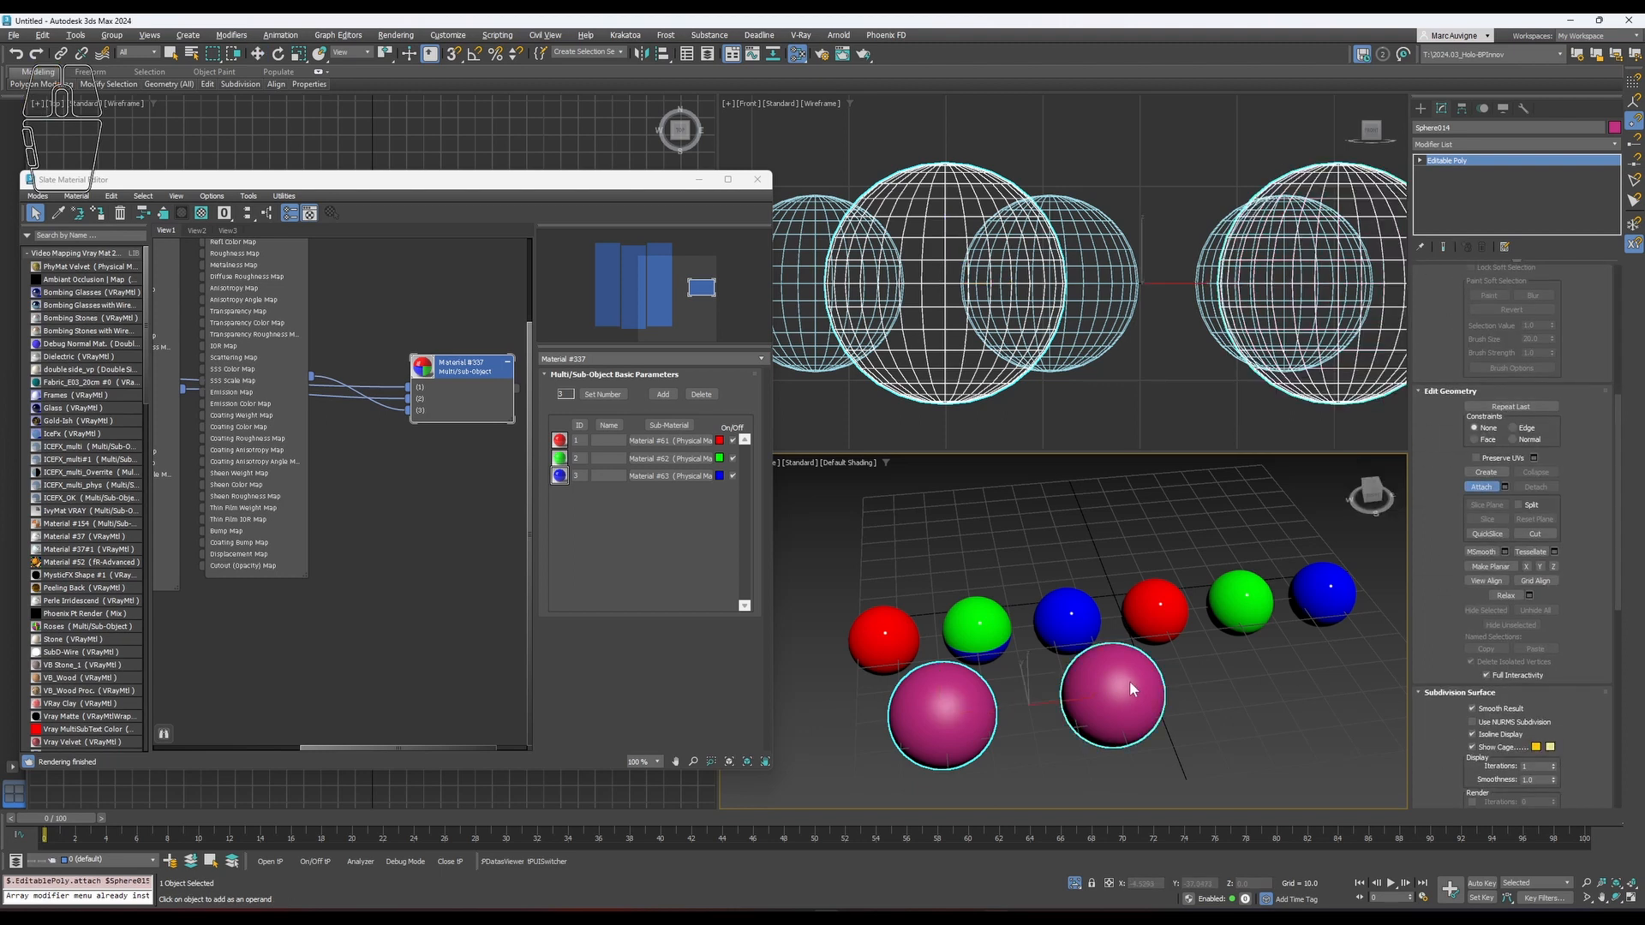
key(ctrl+z)
Assign the red Physical Material #61 to both large spheres.
middle_drag(396, 502, 499, 618)
scroll(498, 617, down, 2)
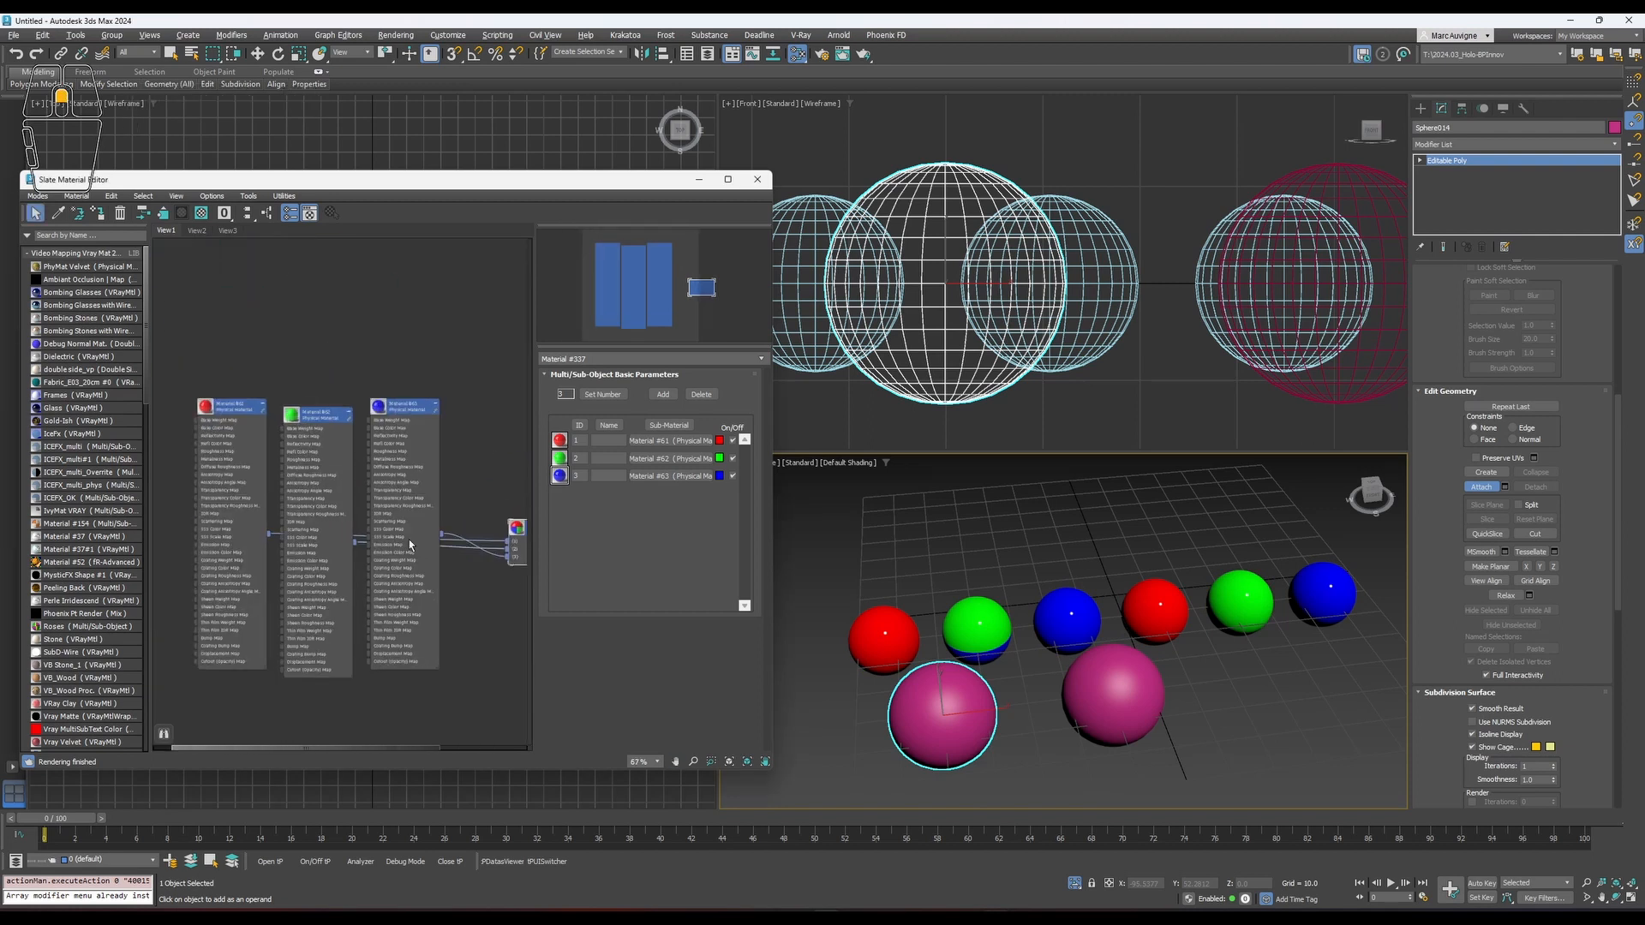
double_click(214, 408)
click(96, 212)
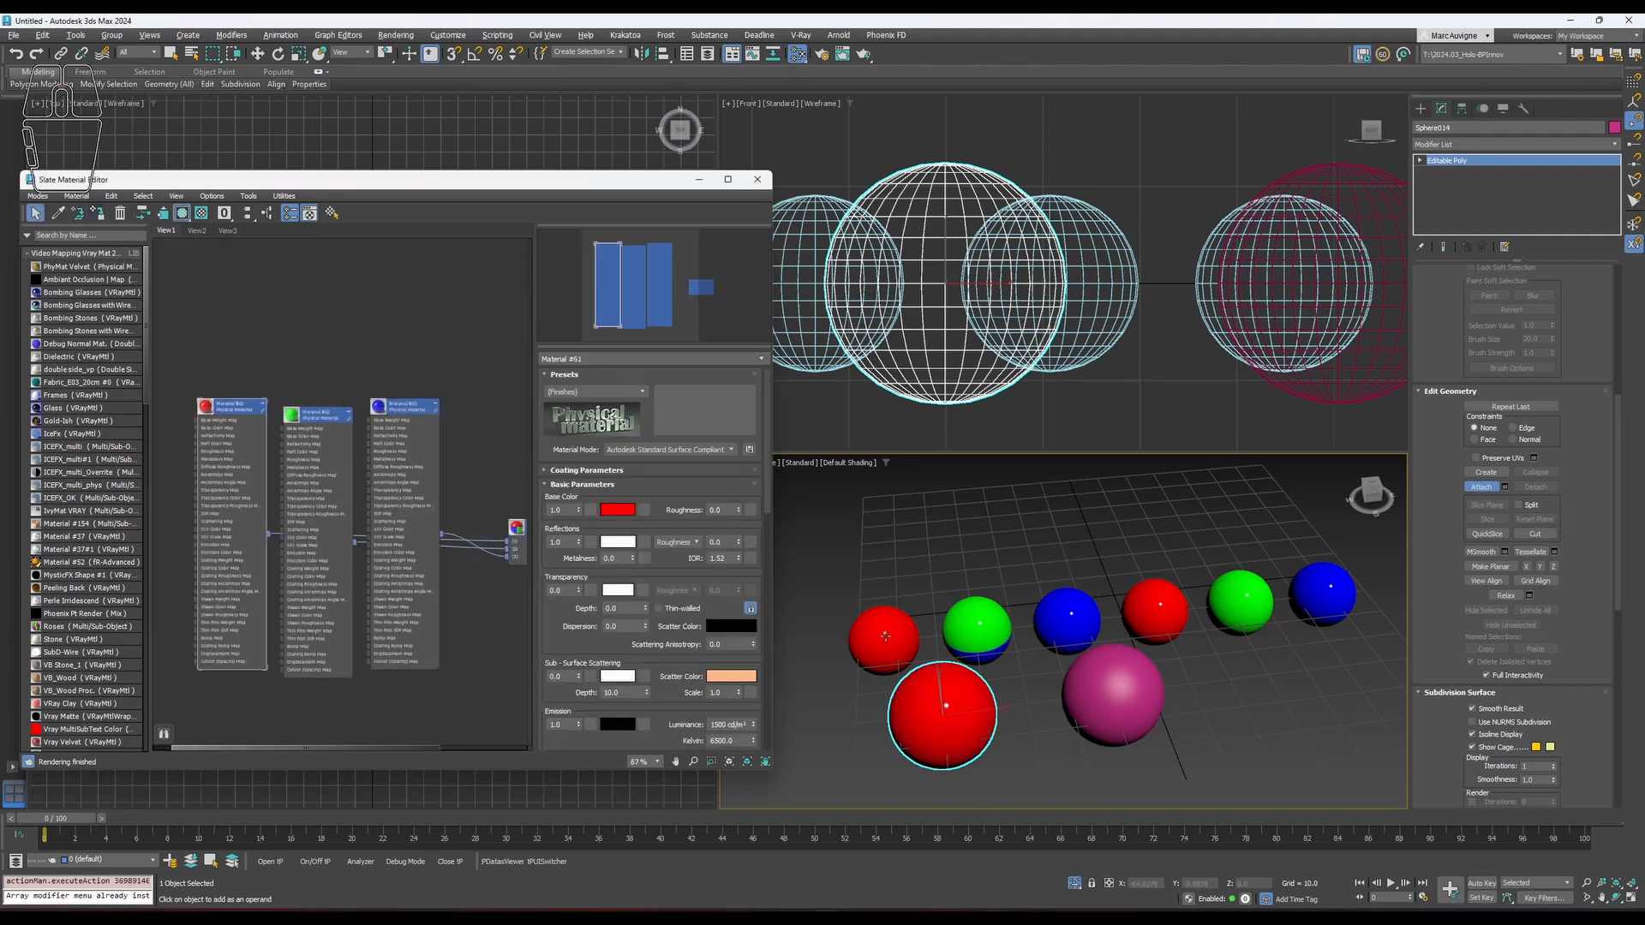
click(1097, 692)
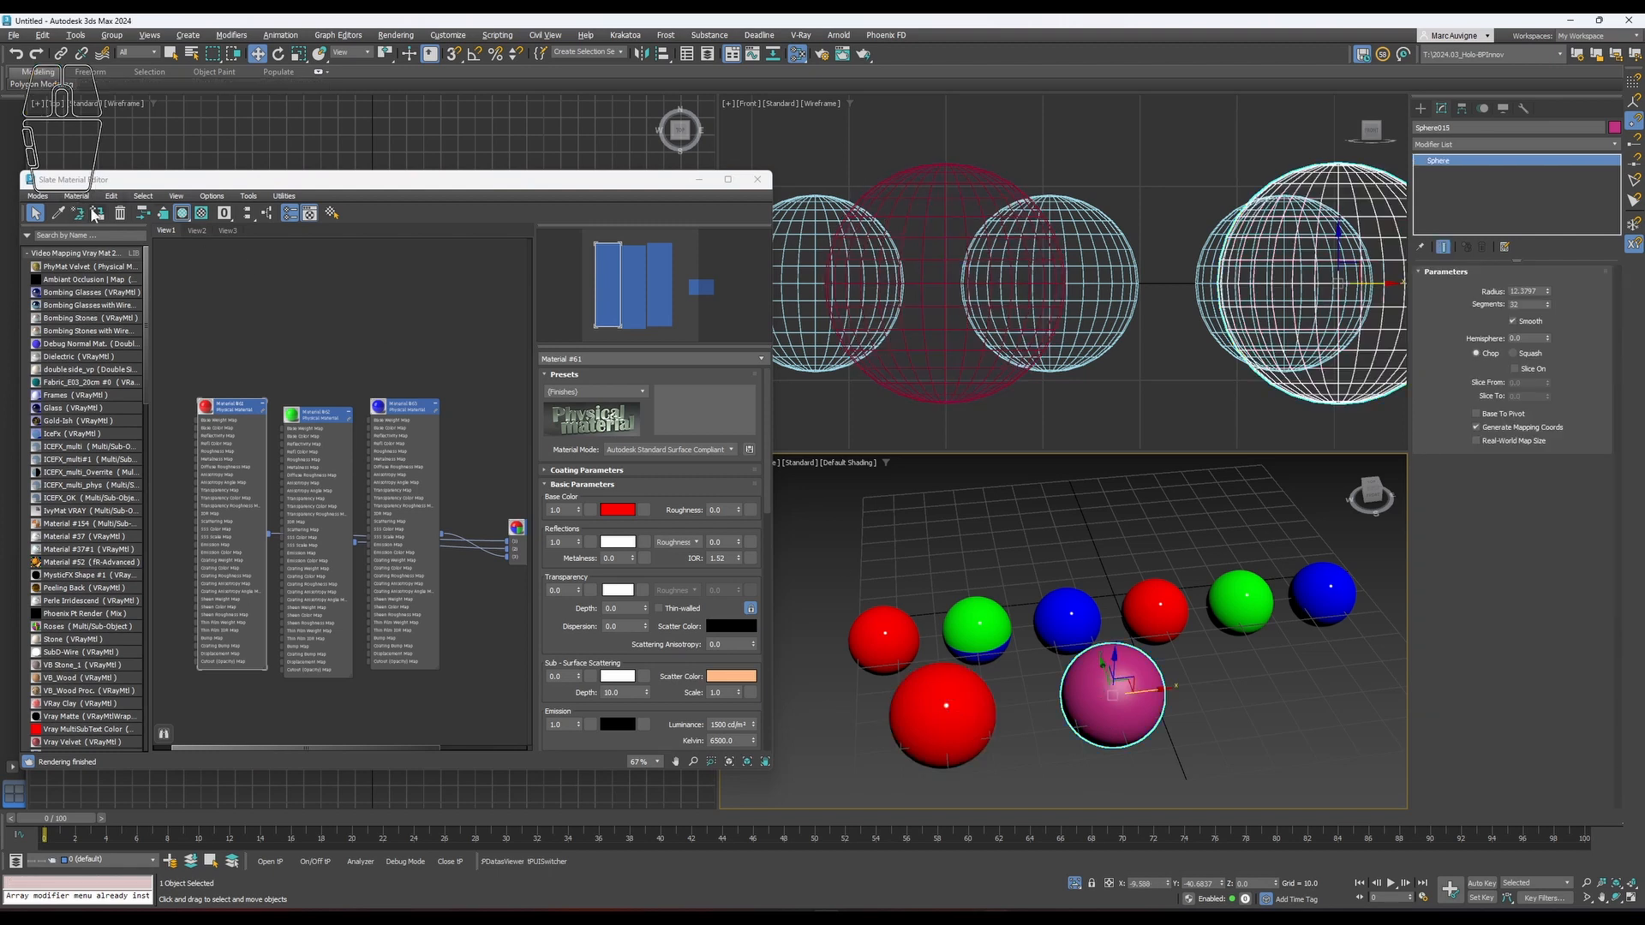
click(97, 213)
Attach the second large red sphere to the first and undo the attachment.
click(949, 733)
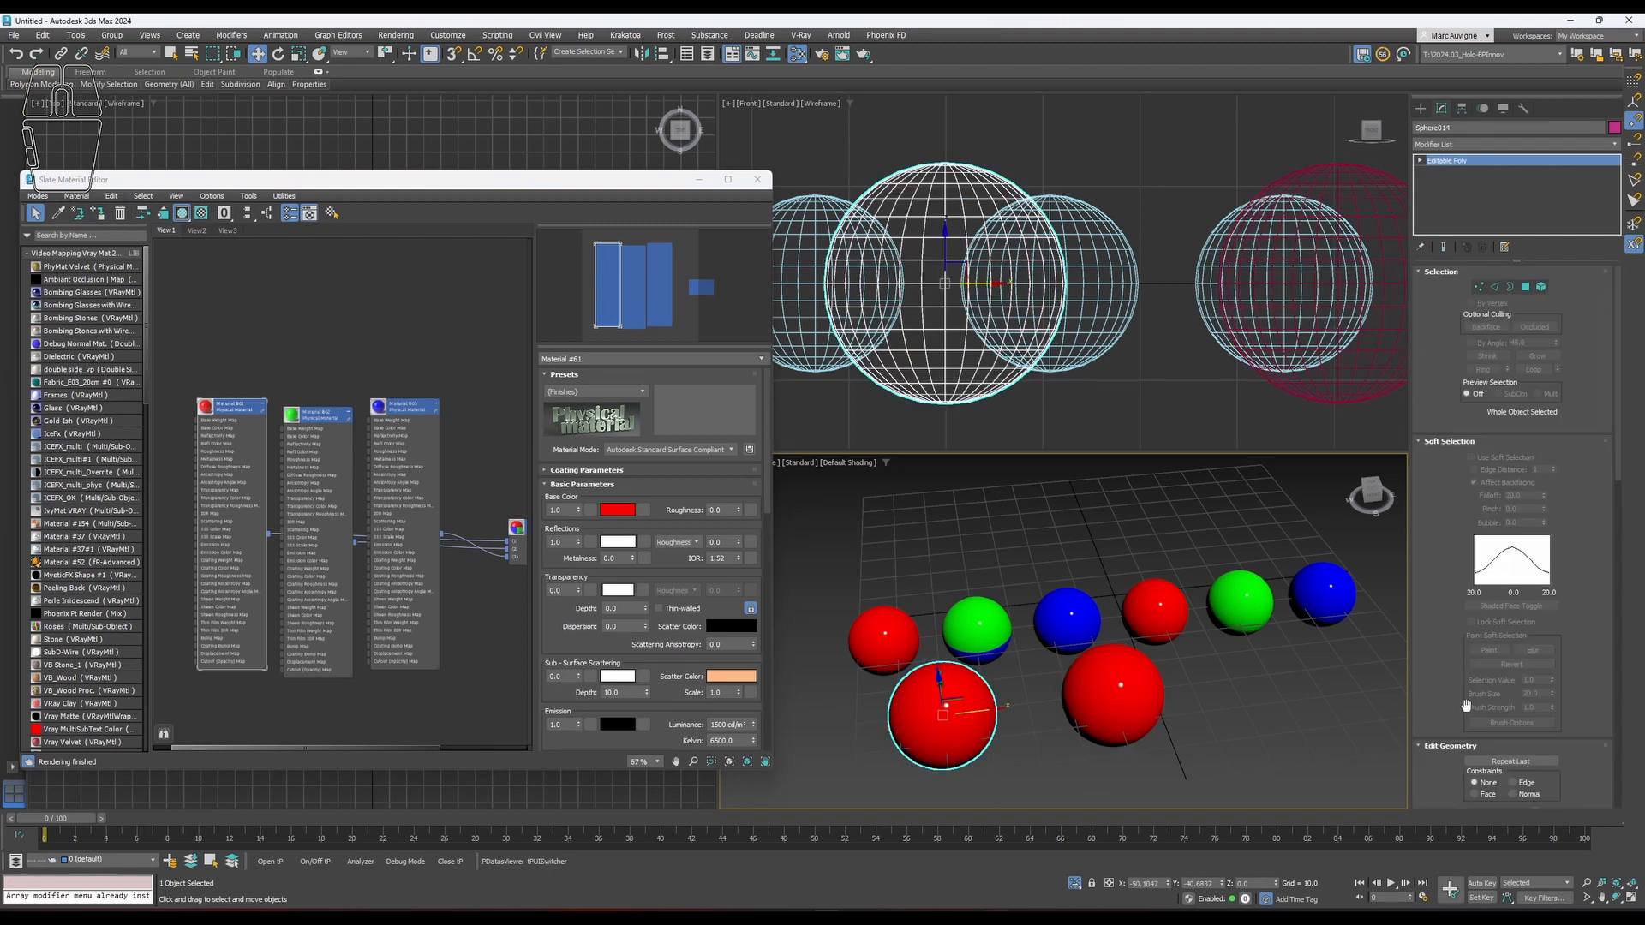
scroll(1465, 426, down, 5)
click(1482, 522)
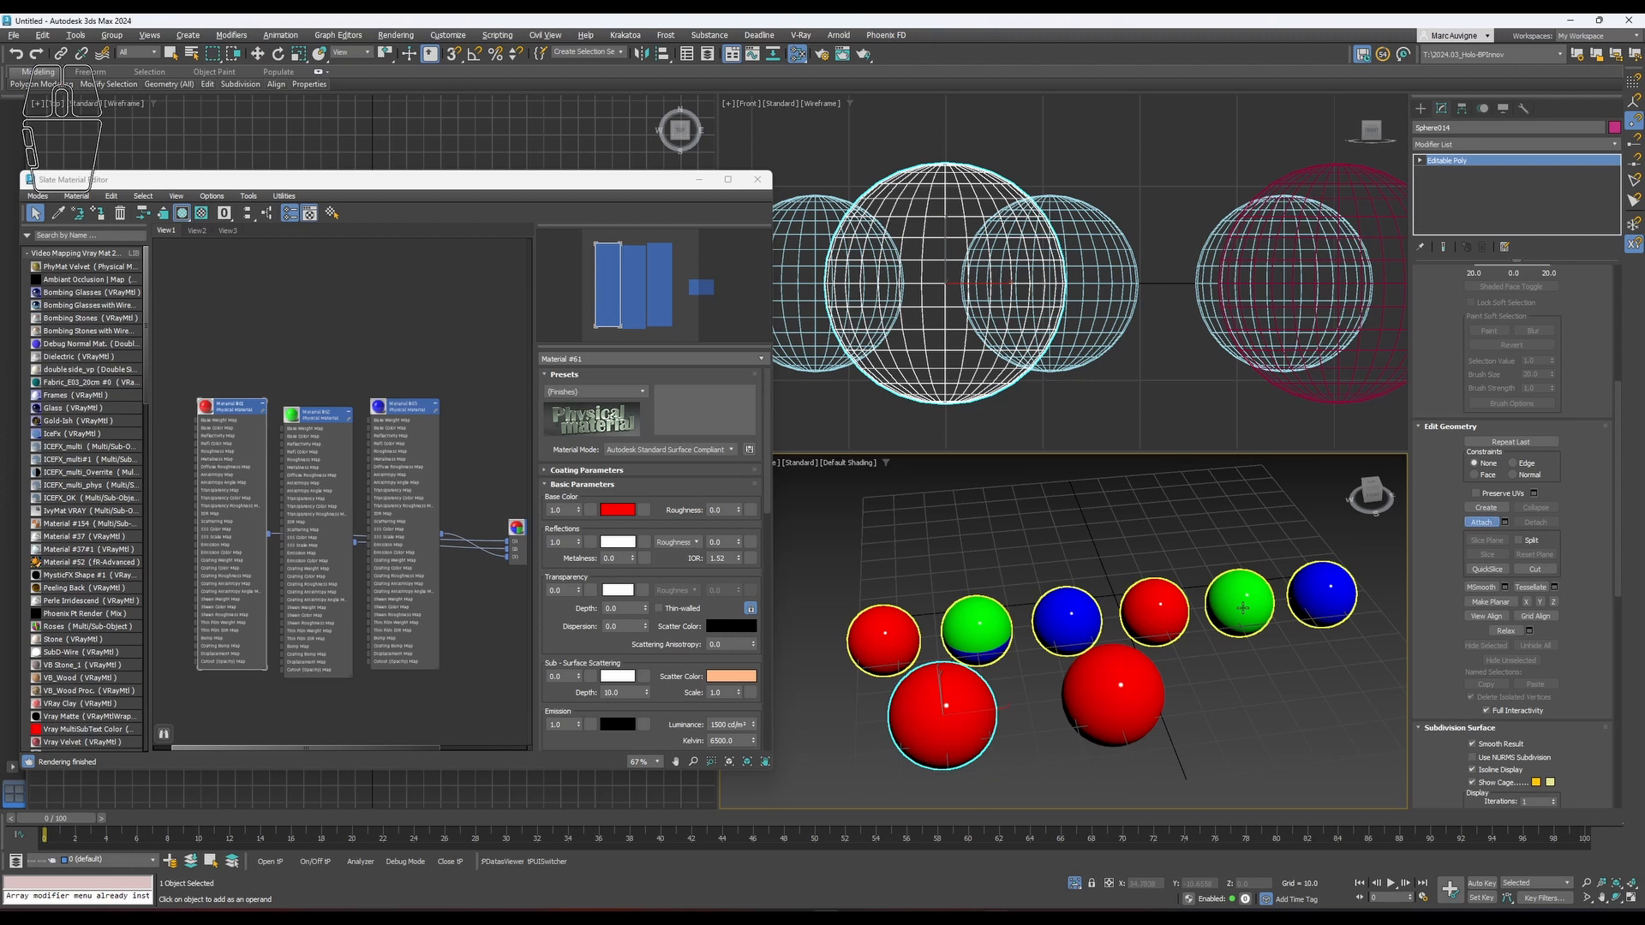
click(1140, 683)
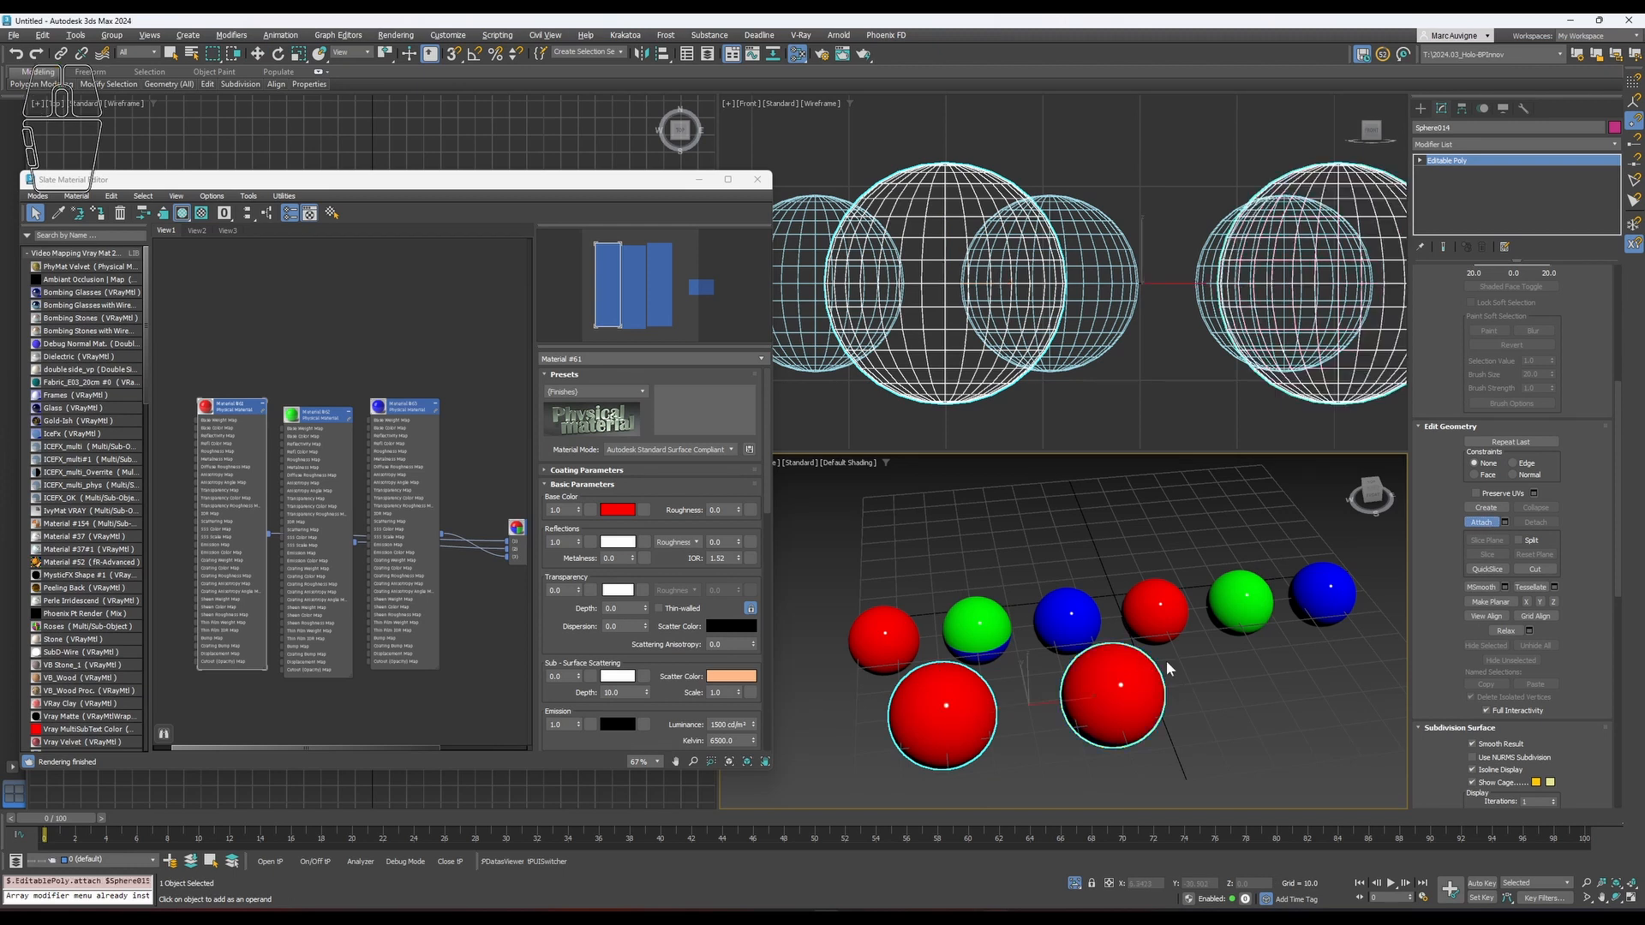
key(ctrl+z)
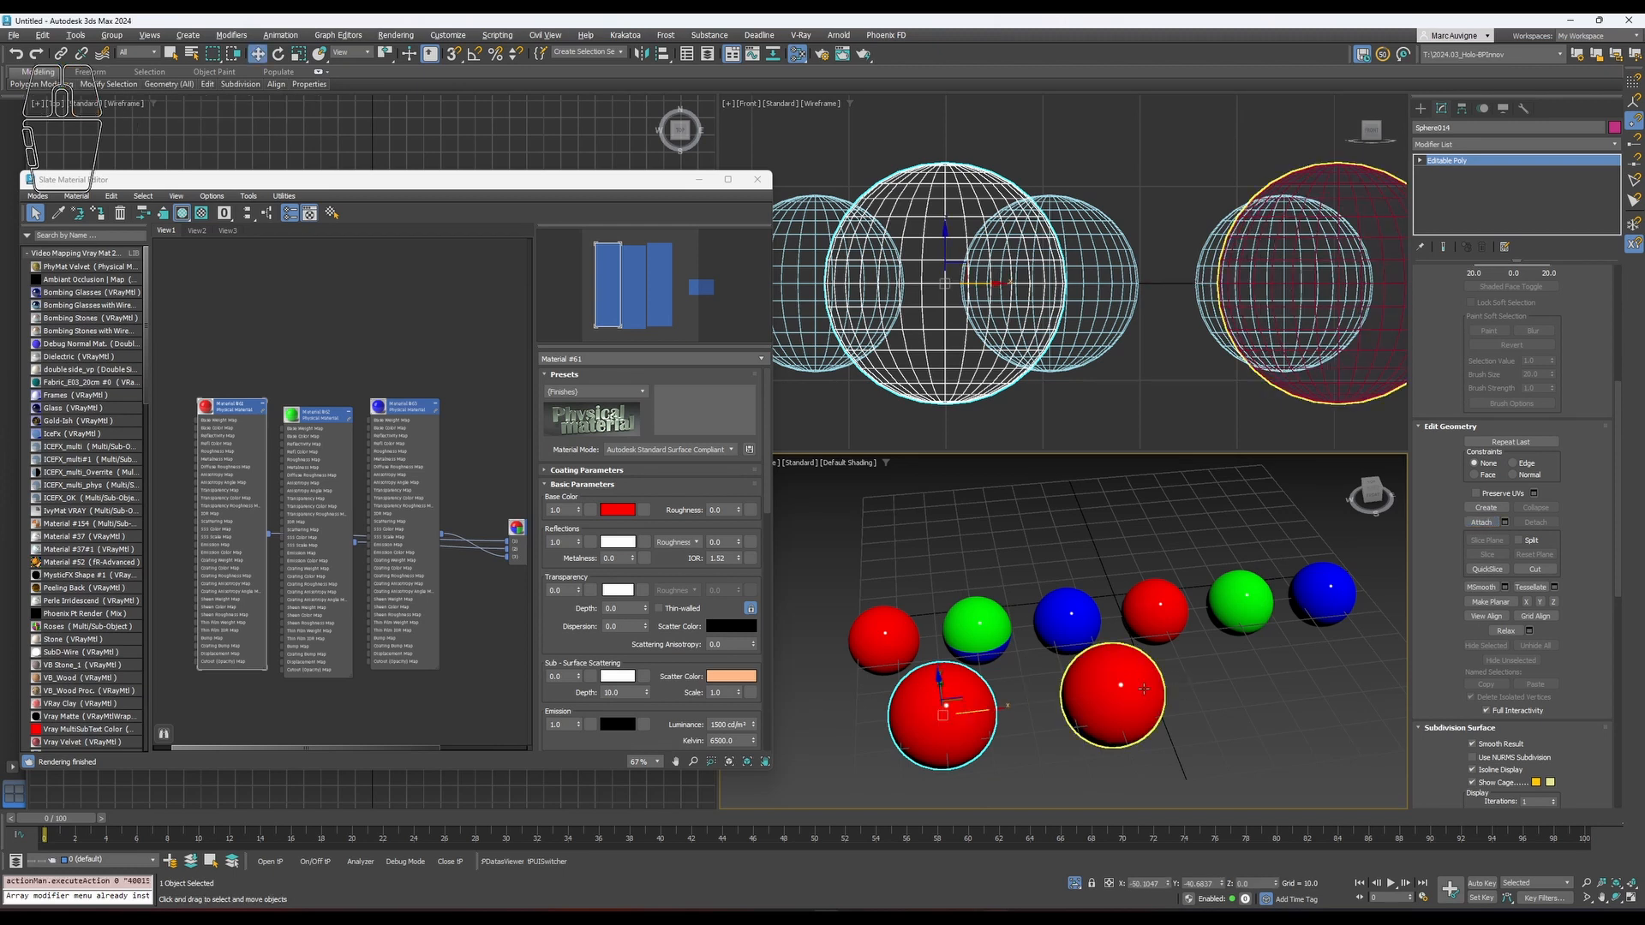
Assign the green Physical Material #62 to the second large sphere and reselect the first one.
click(1144, 687)
click(333, 428)
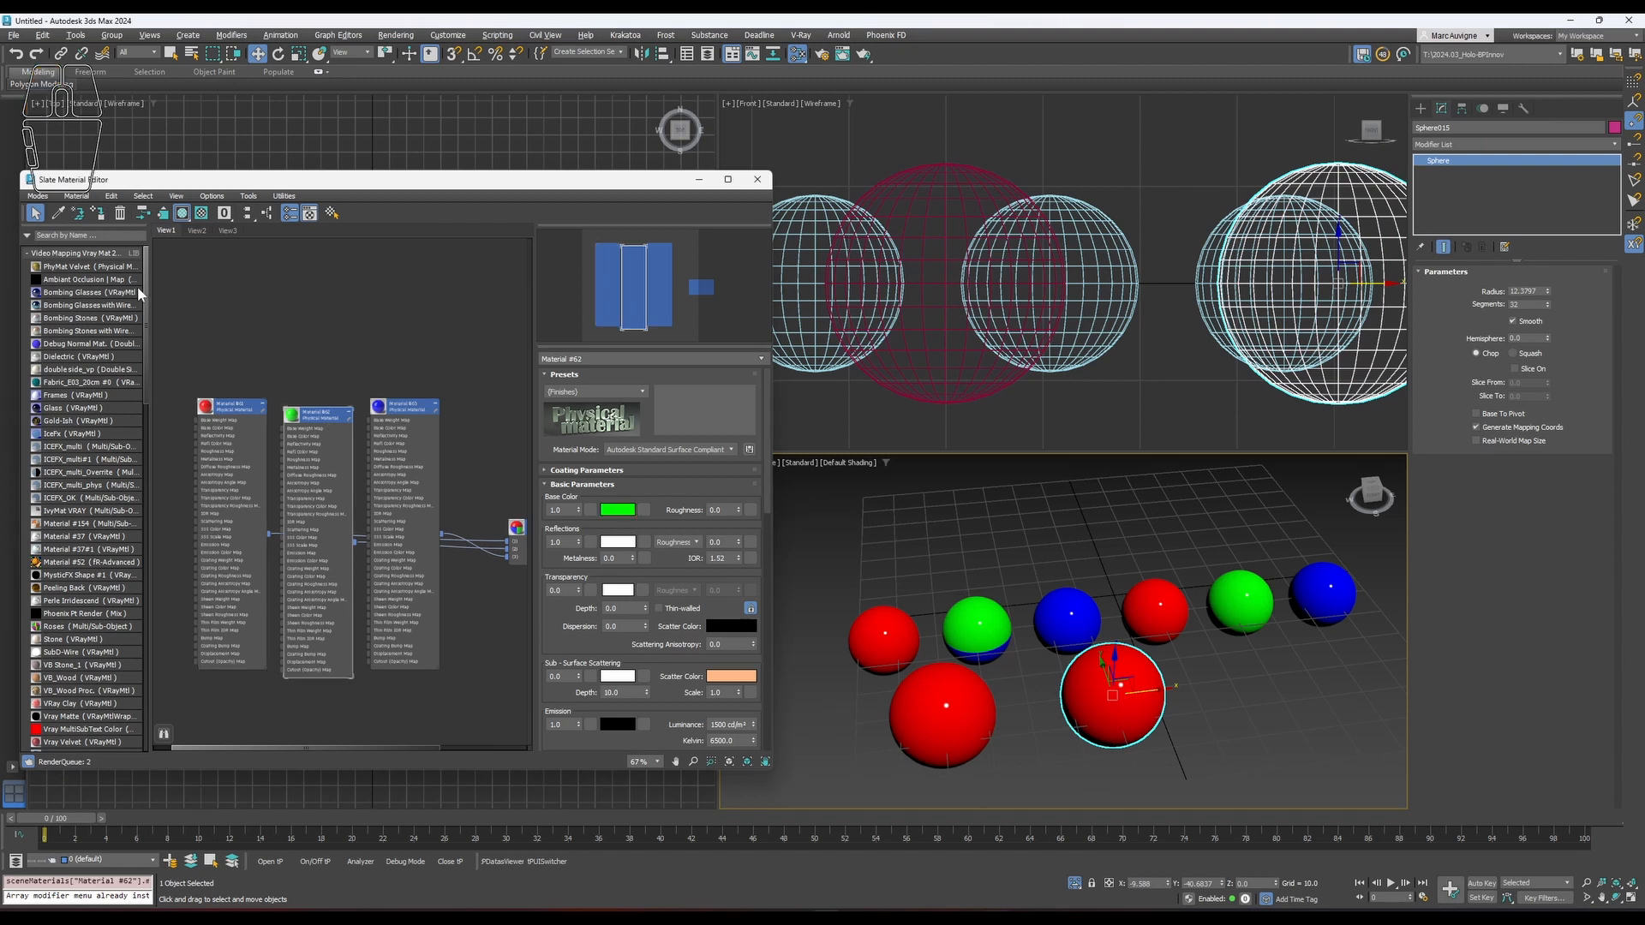
click(97, 213)
click(940, 736)
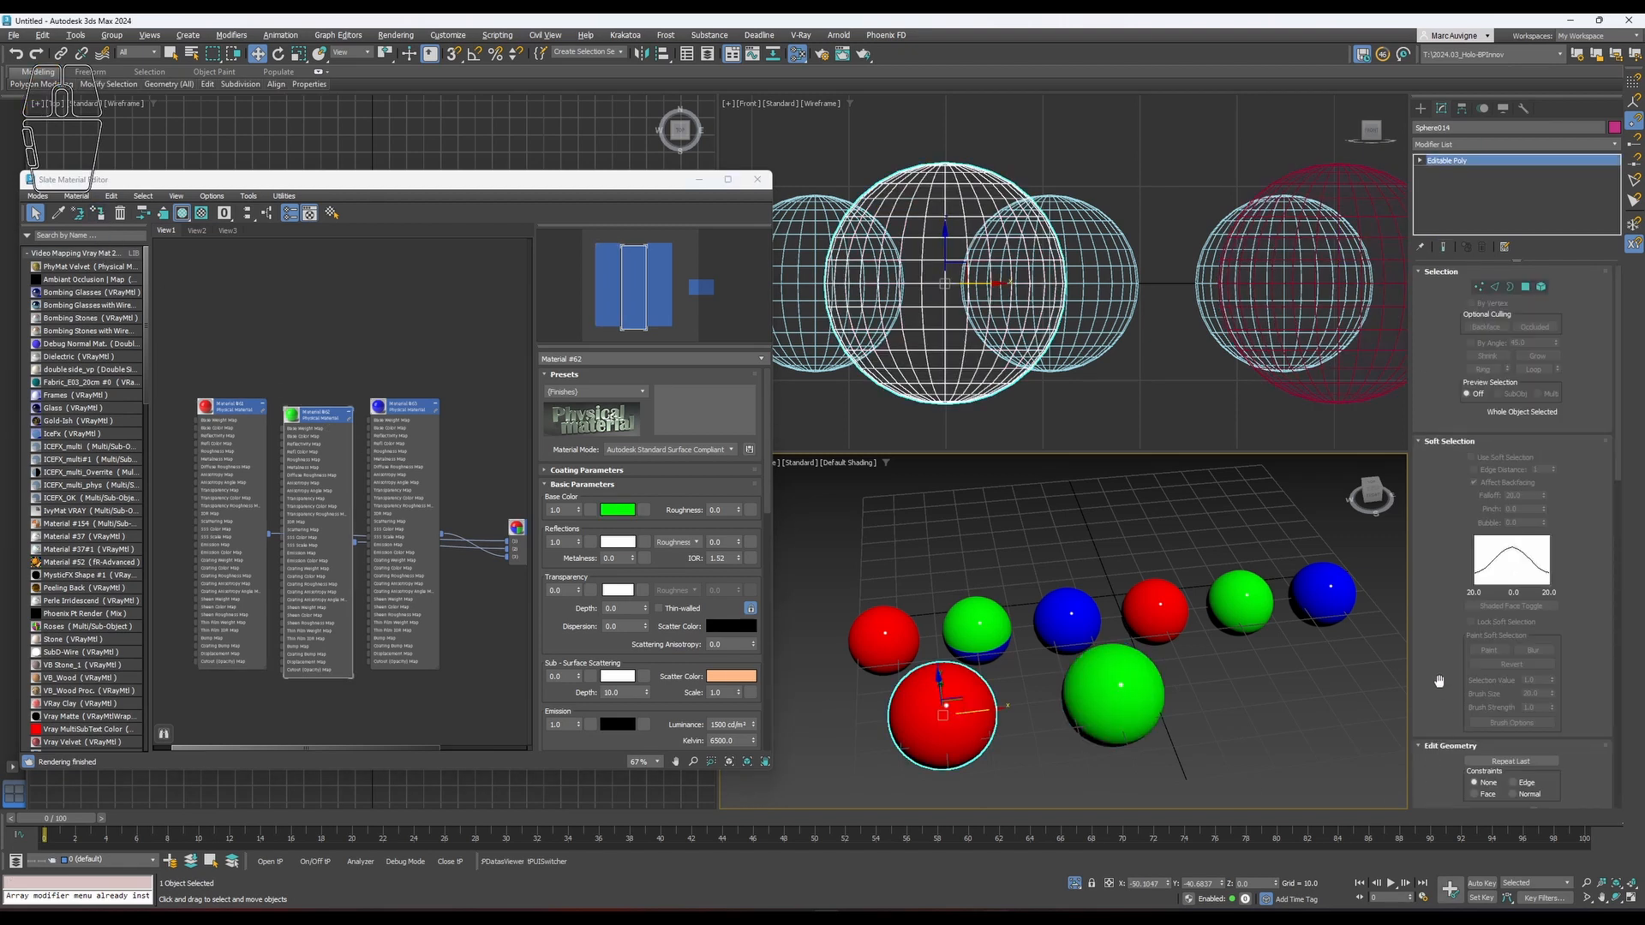
Try attaching the large green sphere to the large red one to bring up the Attach Options, and cancel the operation.
scroll(1456, 554, down, 5)
click(1482, 528)
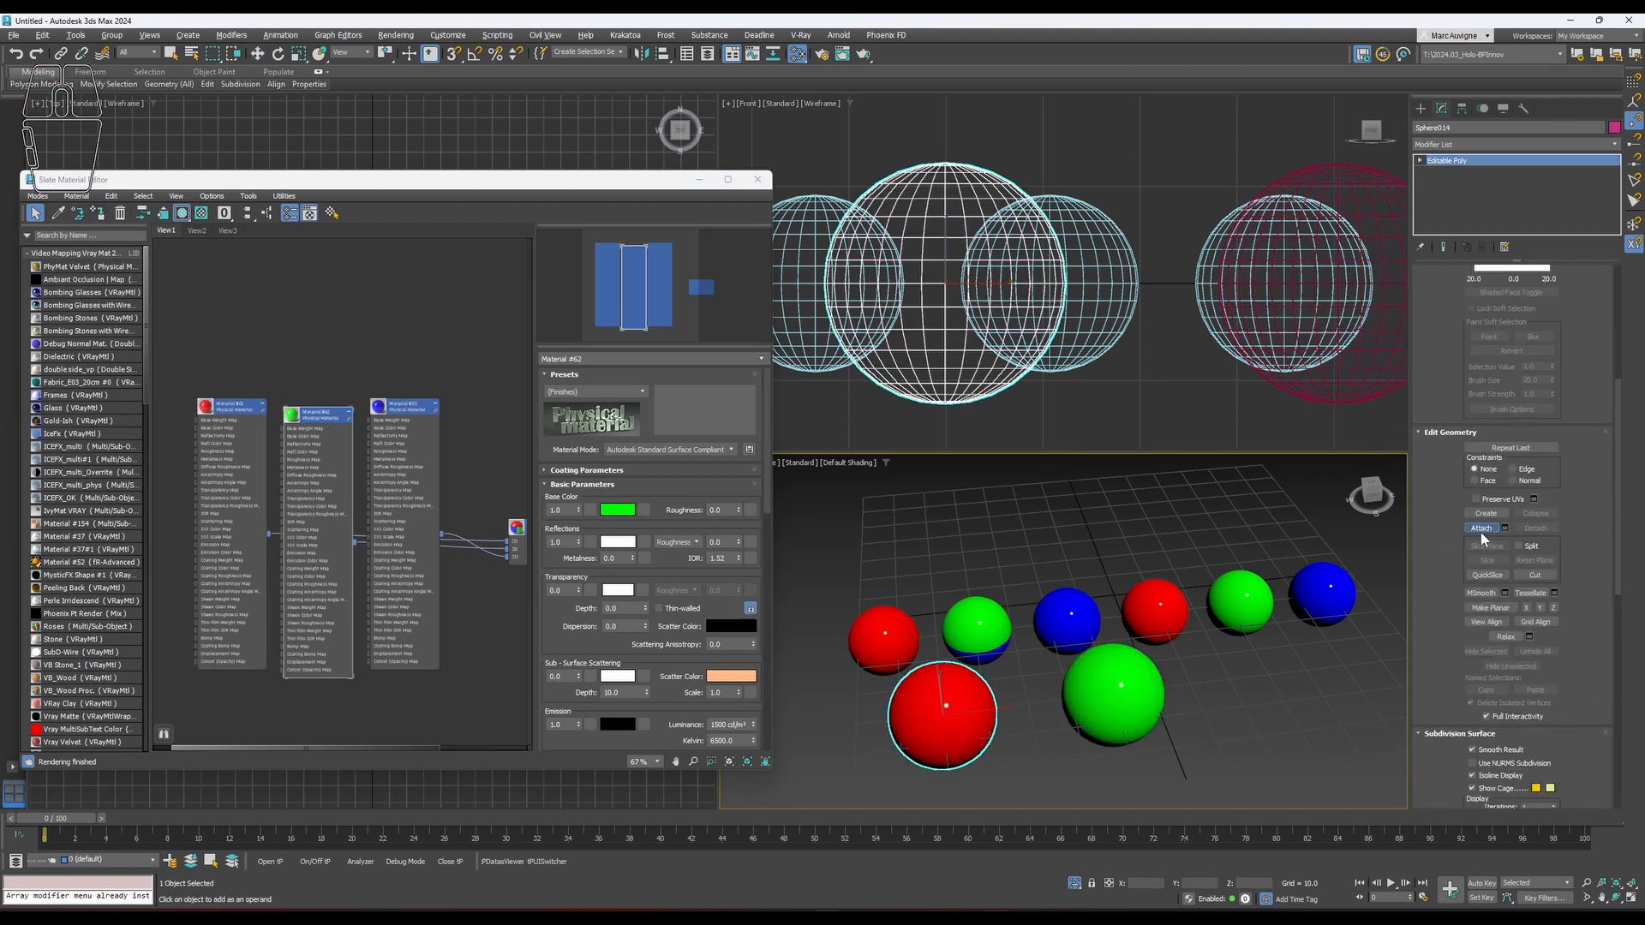
click(1091, 701)
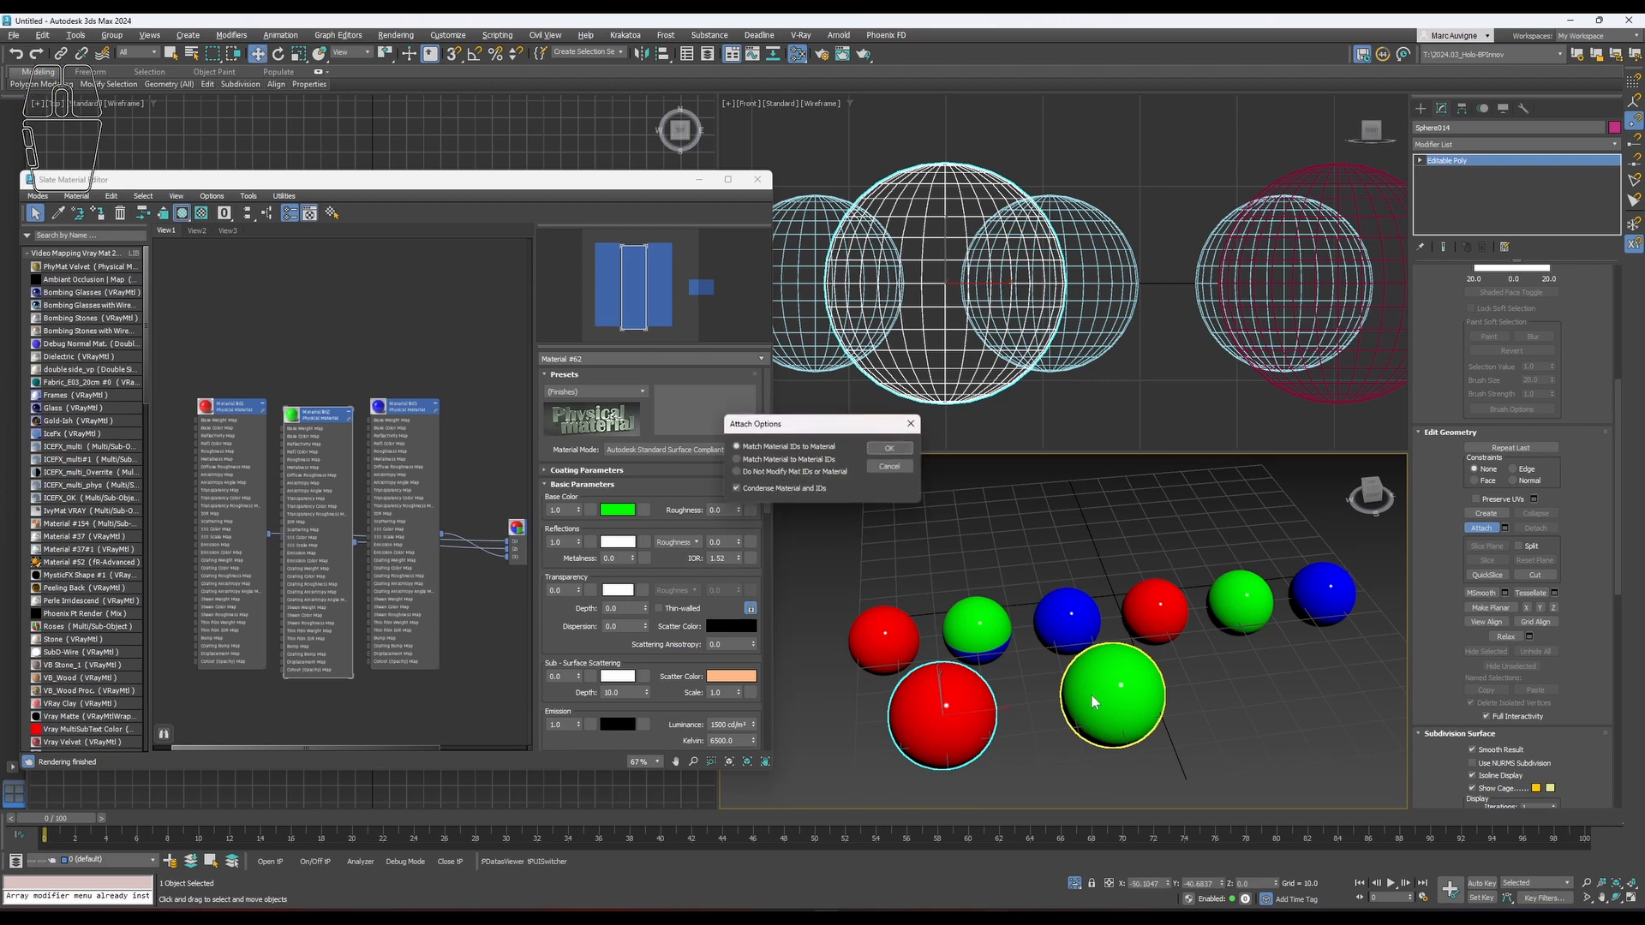
click(892, 466)
Look through View2 and View3 of the Slate Material Editor and open the View3 Multi/Sub-Object material to examine its sub-materials and IDs.
click(191, 229)
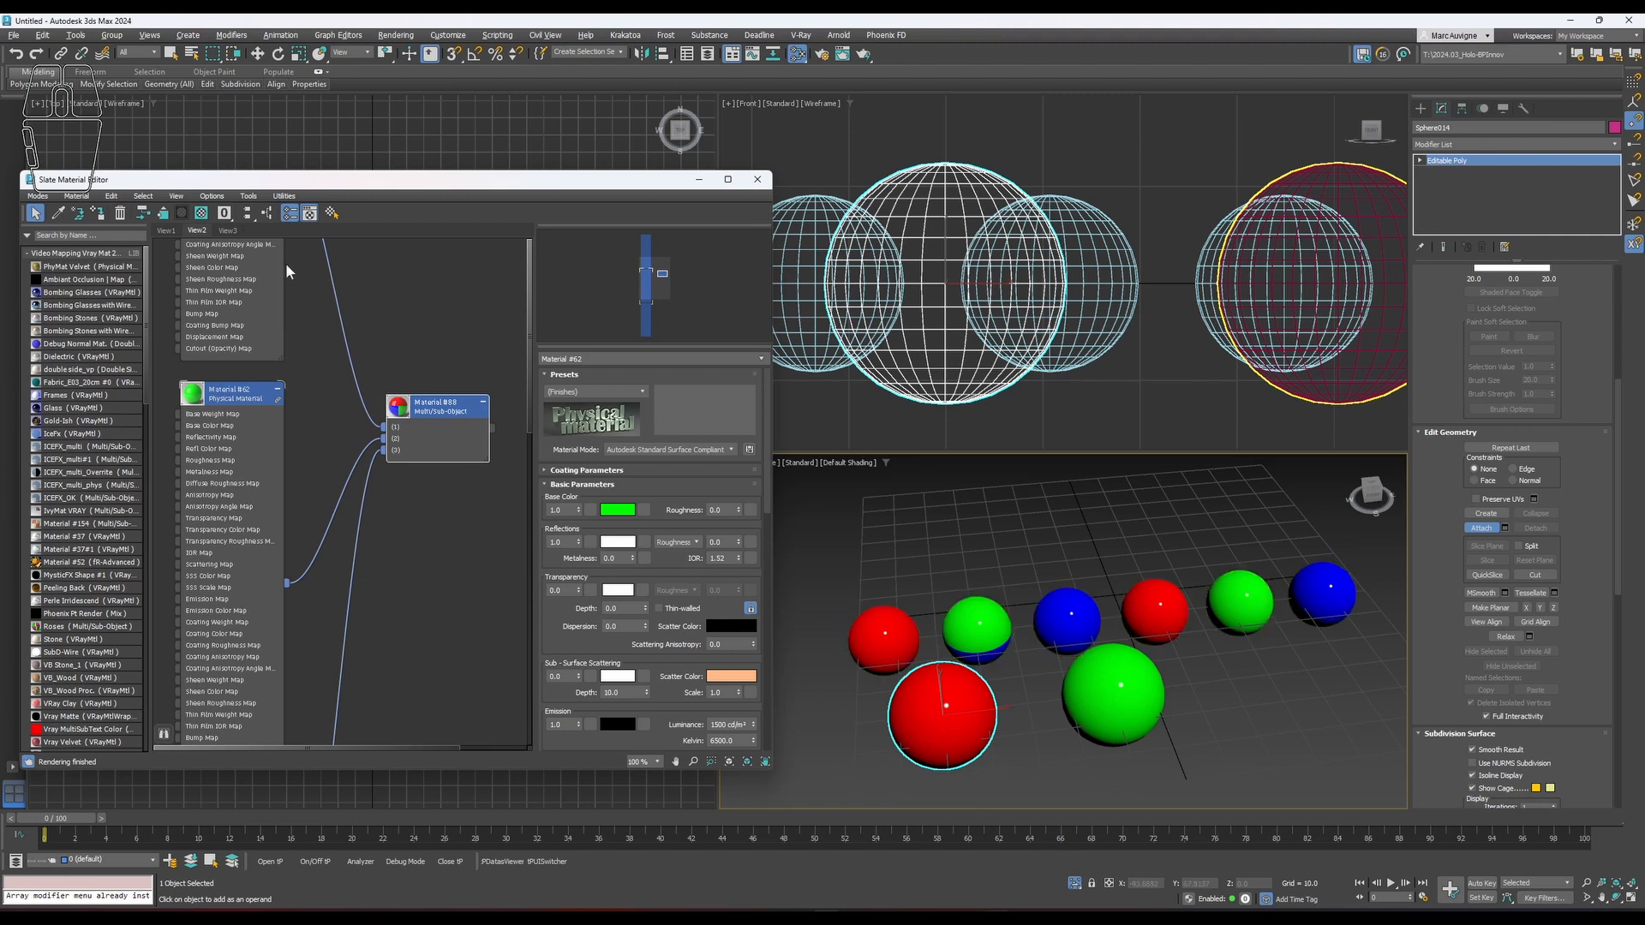
click(221, 229)
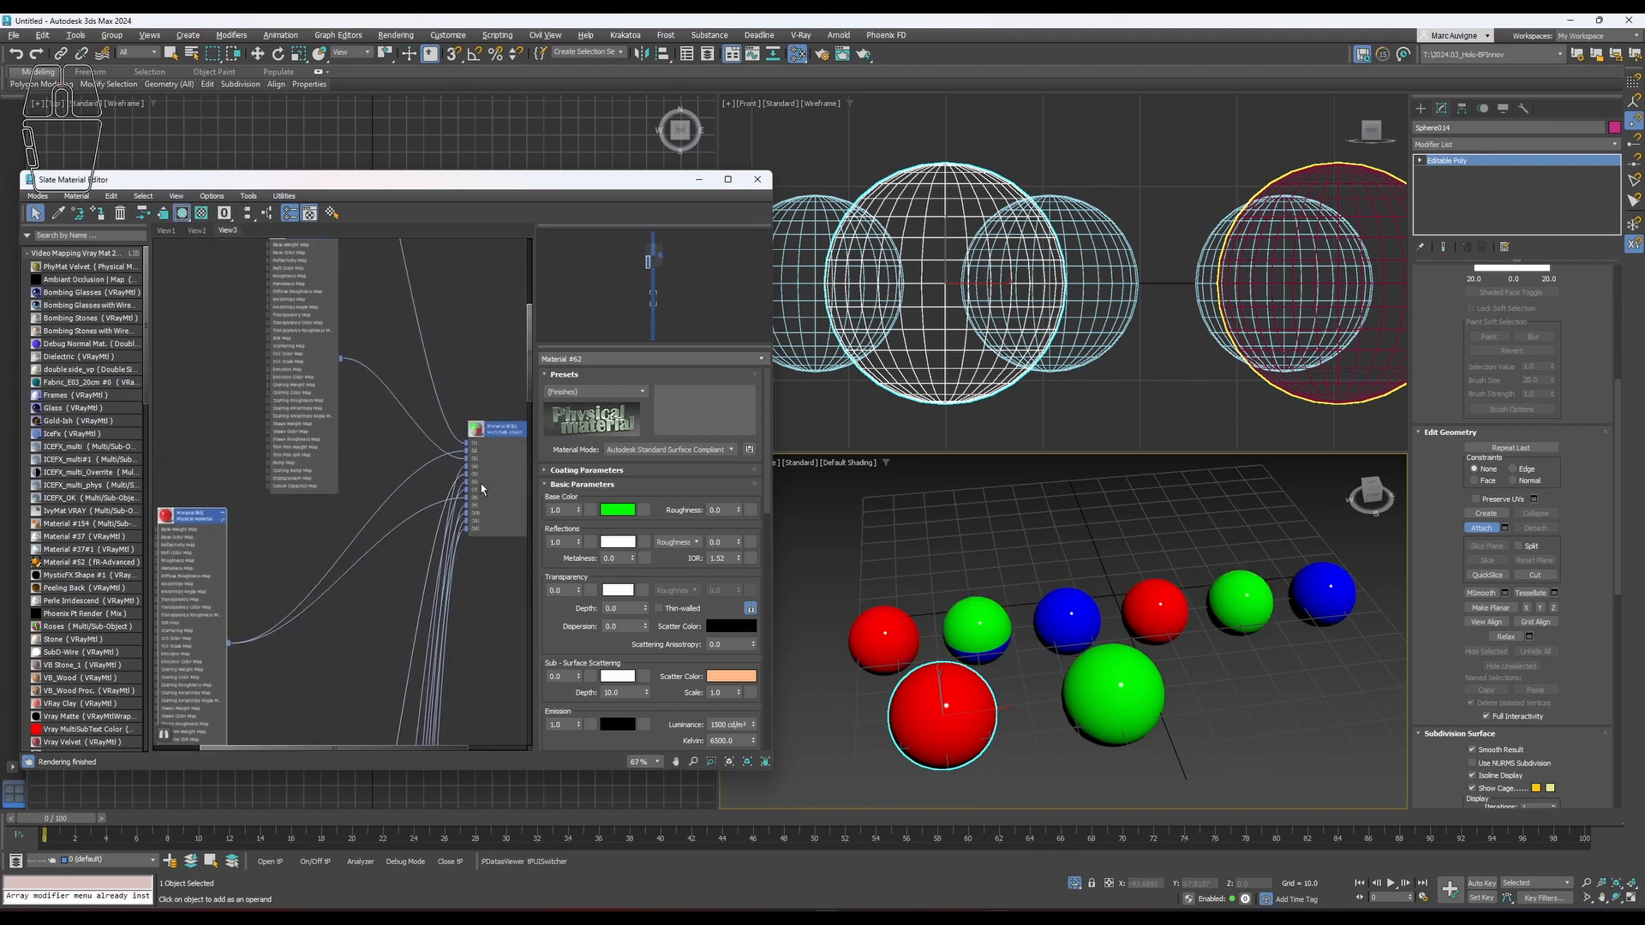
scroll(481, 471, up, 4)
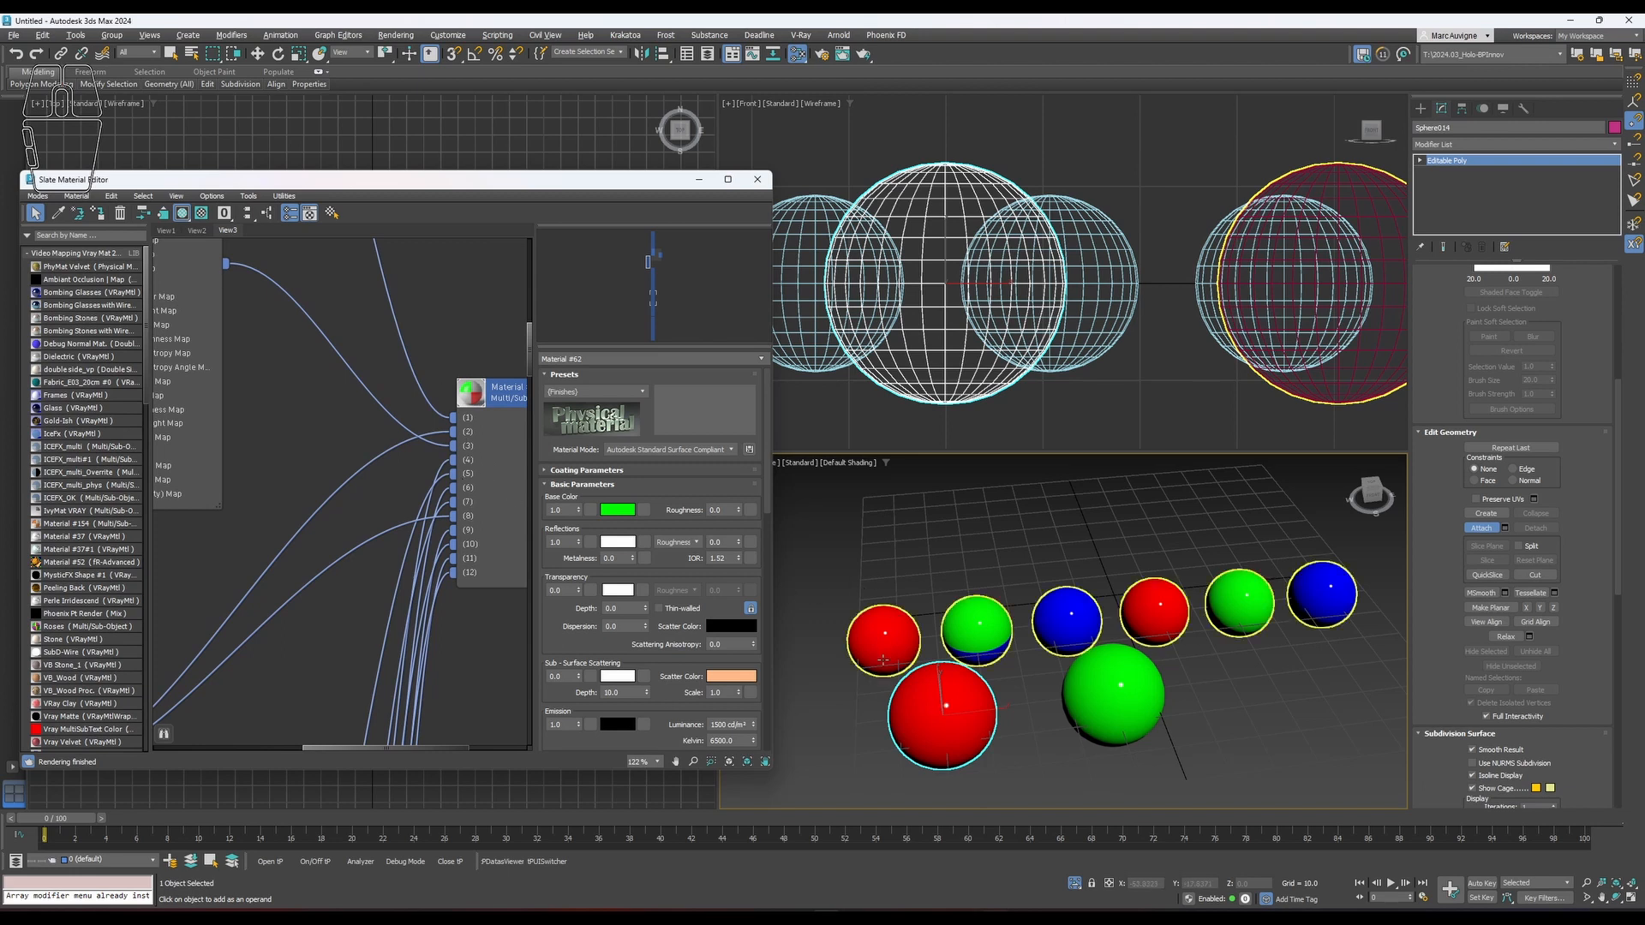
double_click(471, 440)
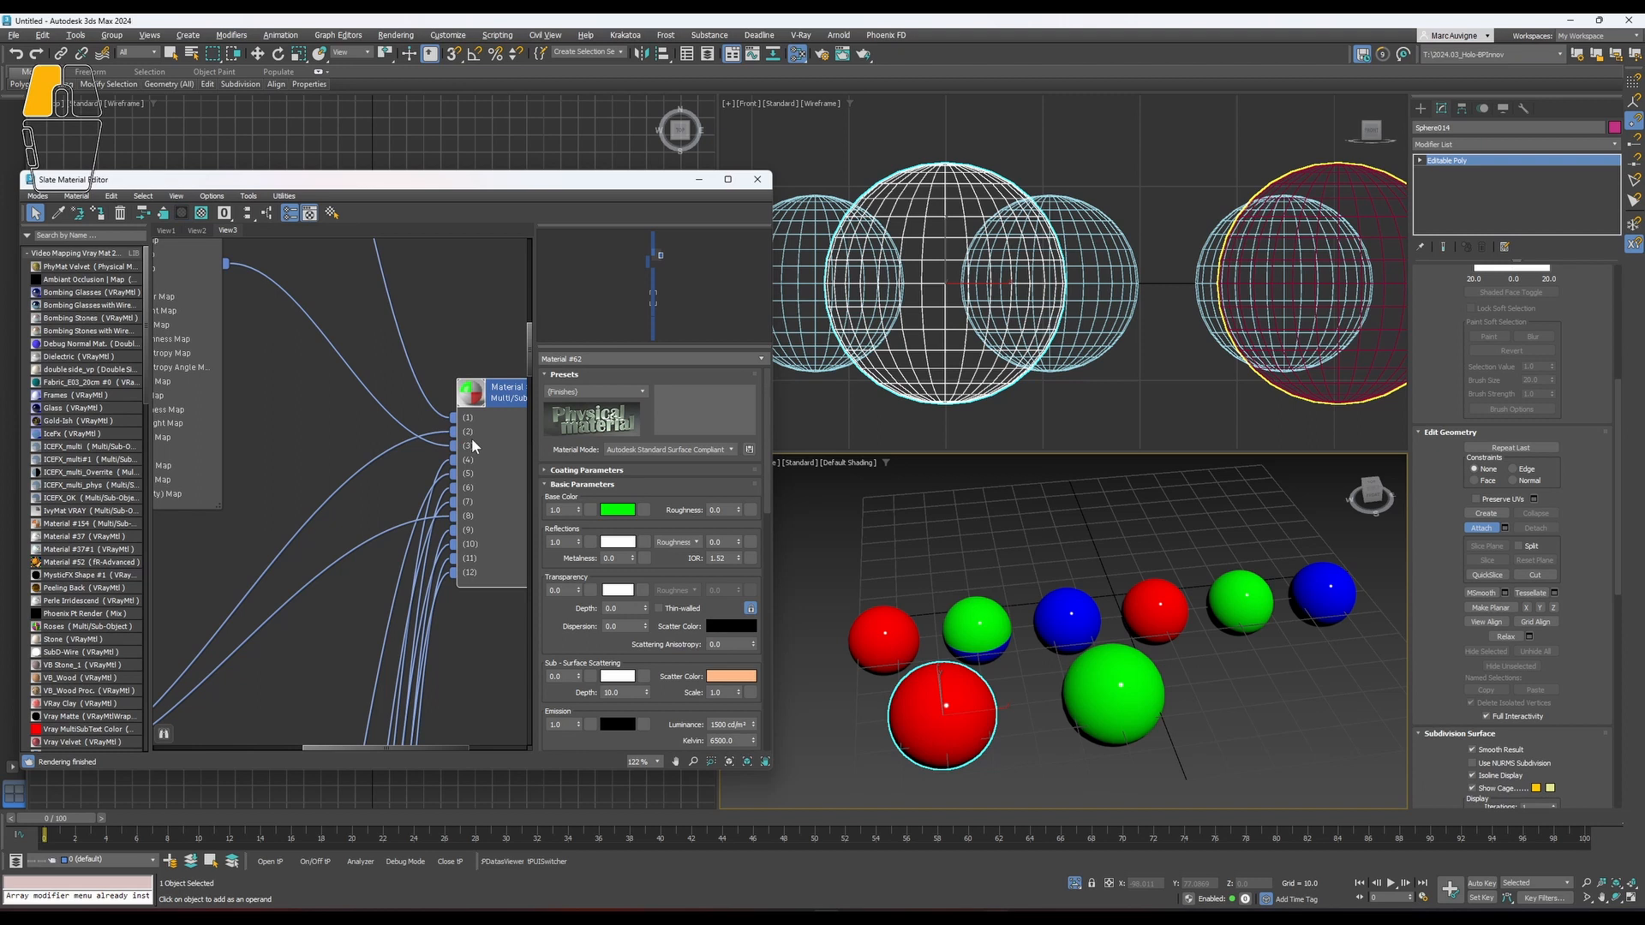
scroll(323, 565, down, 1)
middle_drag(323, 565, 368, 490)
middle_drag(342, 526, 398, 537)
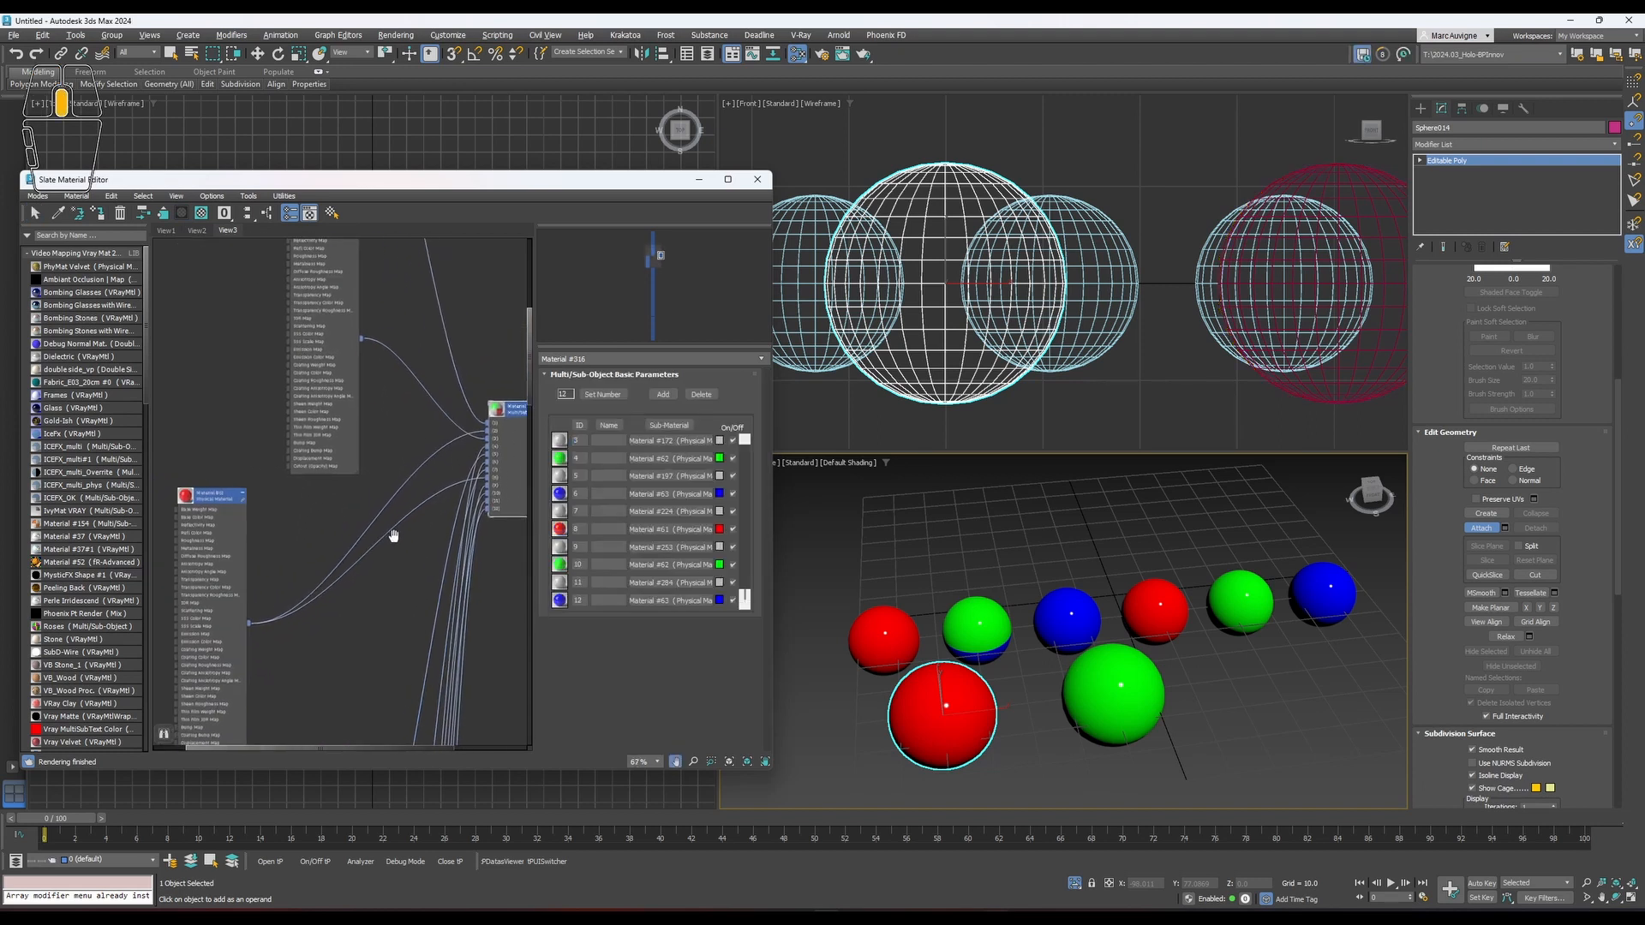
Collapse the red Material #61 node in View3 and move it closer to the Multi/Sub-Object node.
double_click(245, 498)
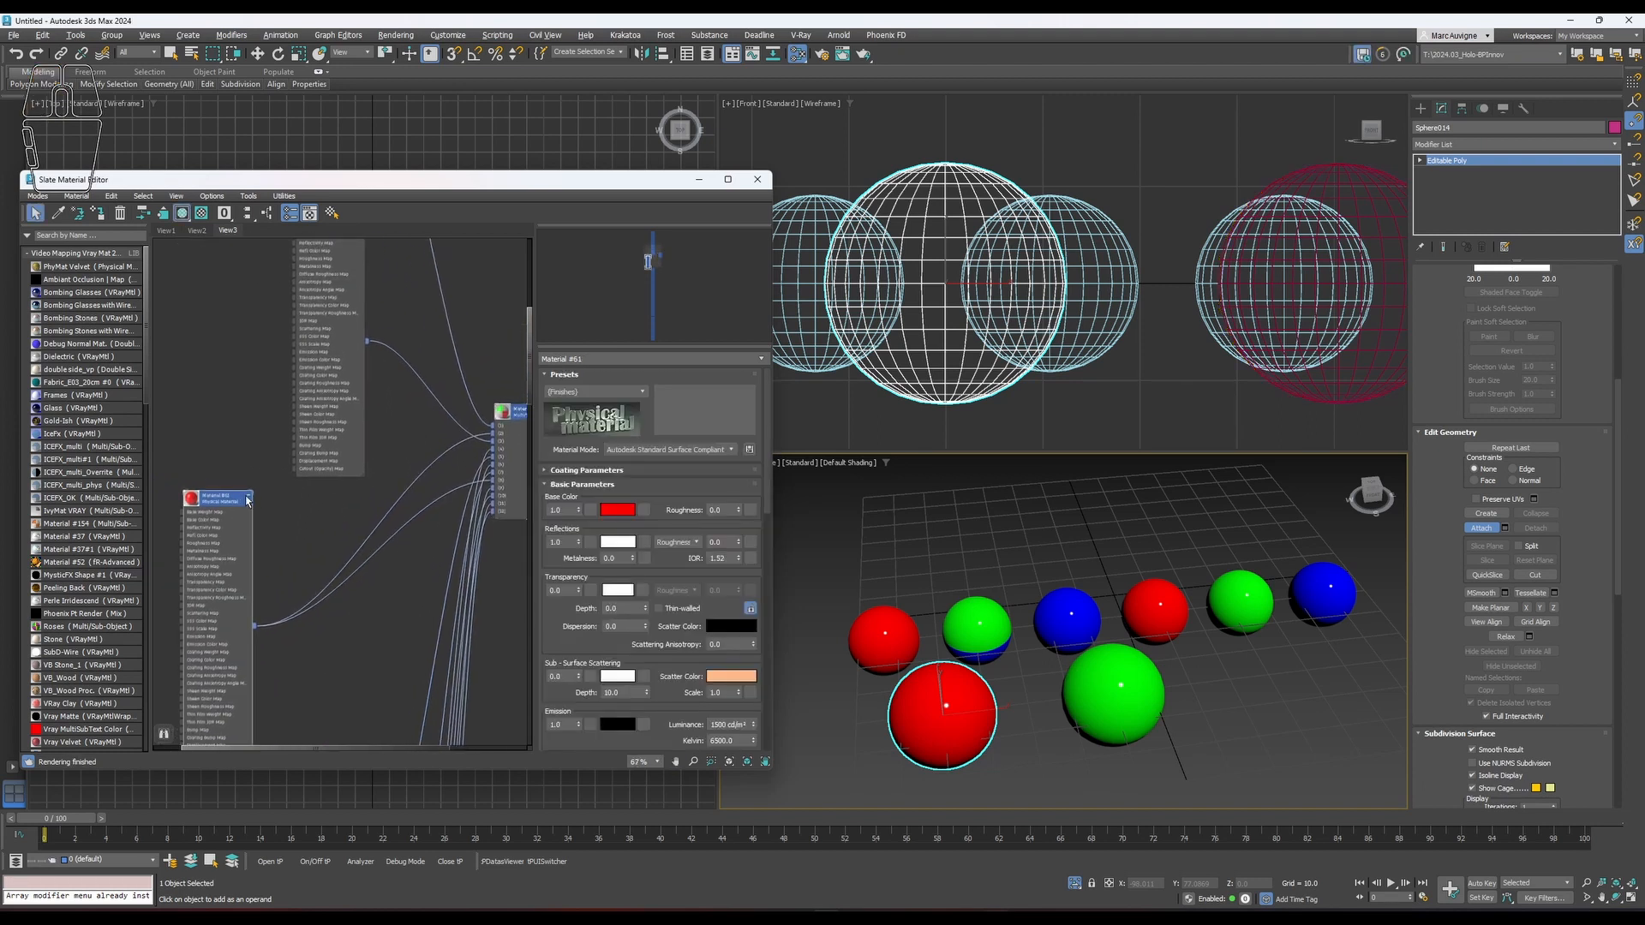
click(249, 496)
drag(242, 507, 385, 533)
scroll(385, 533, up, 4)
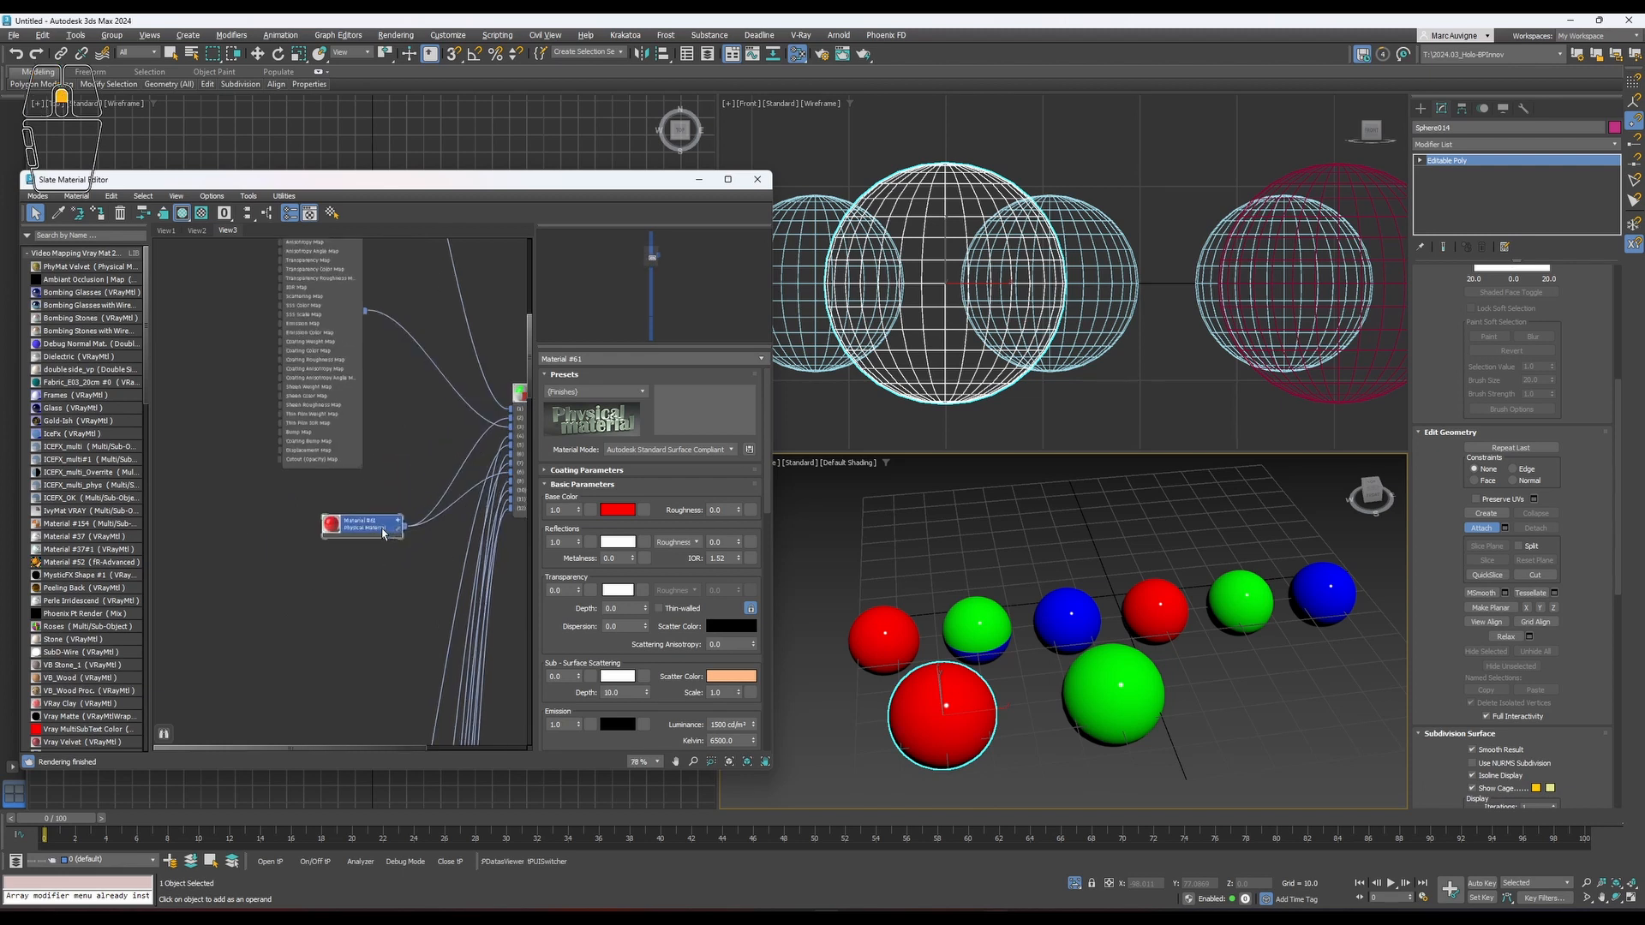
middle_drag(324, 526, 301, 529)
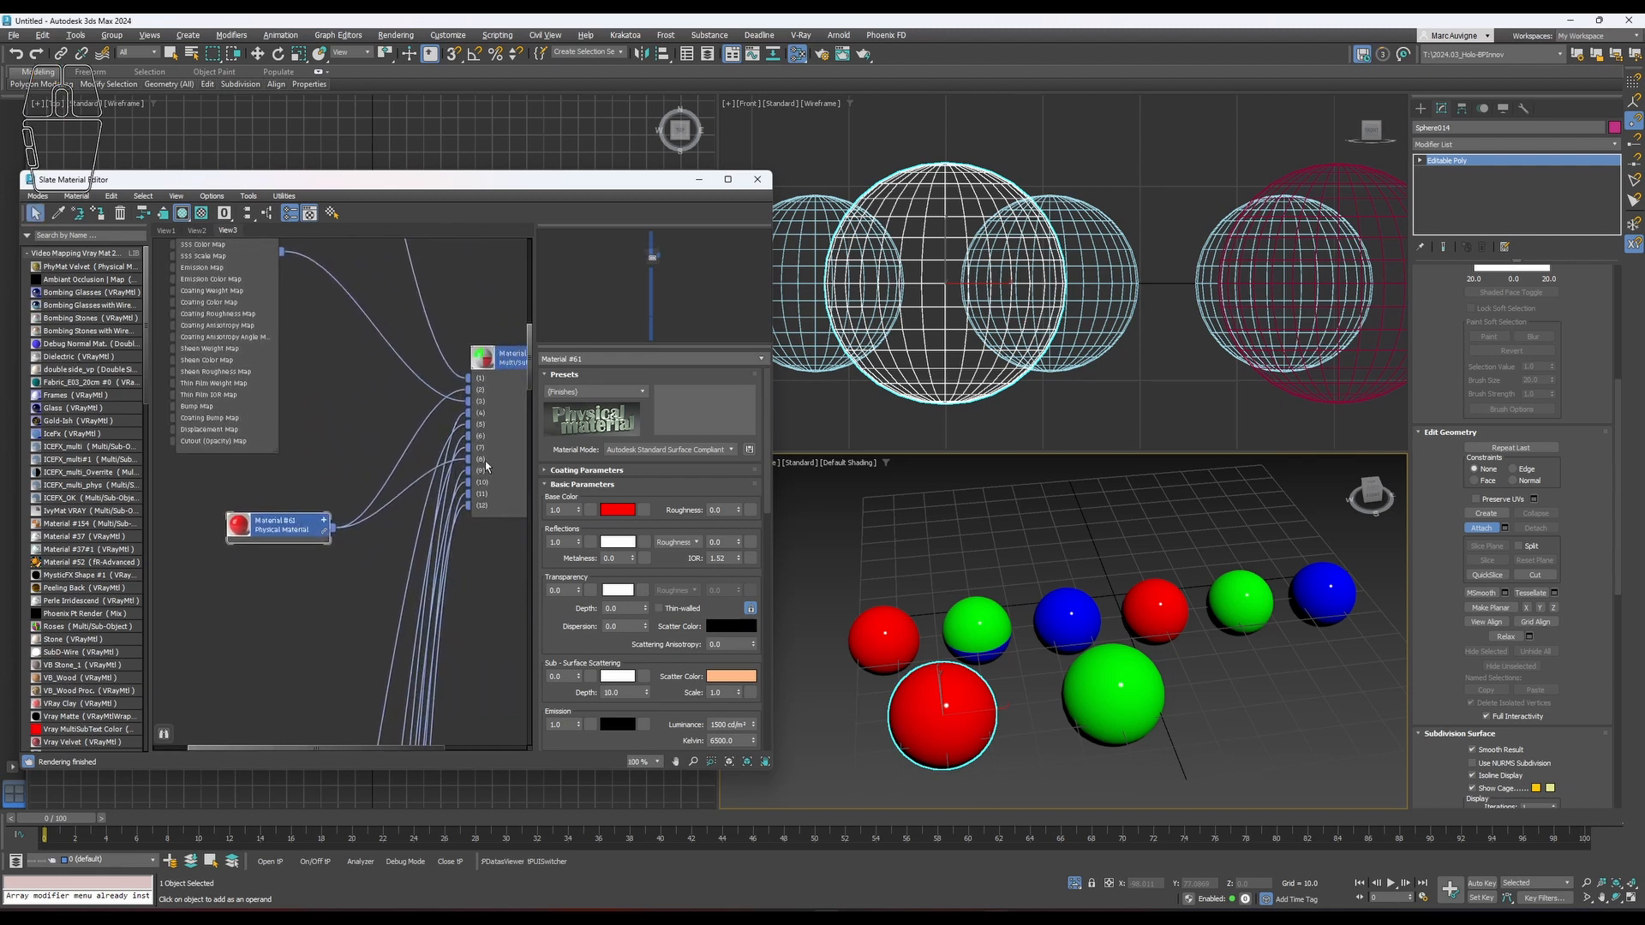